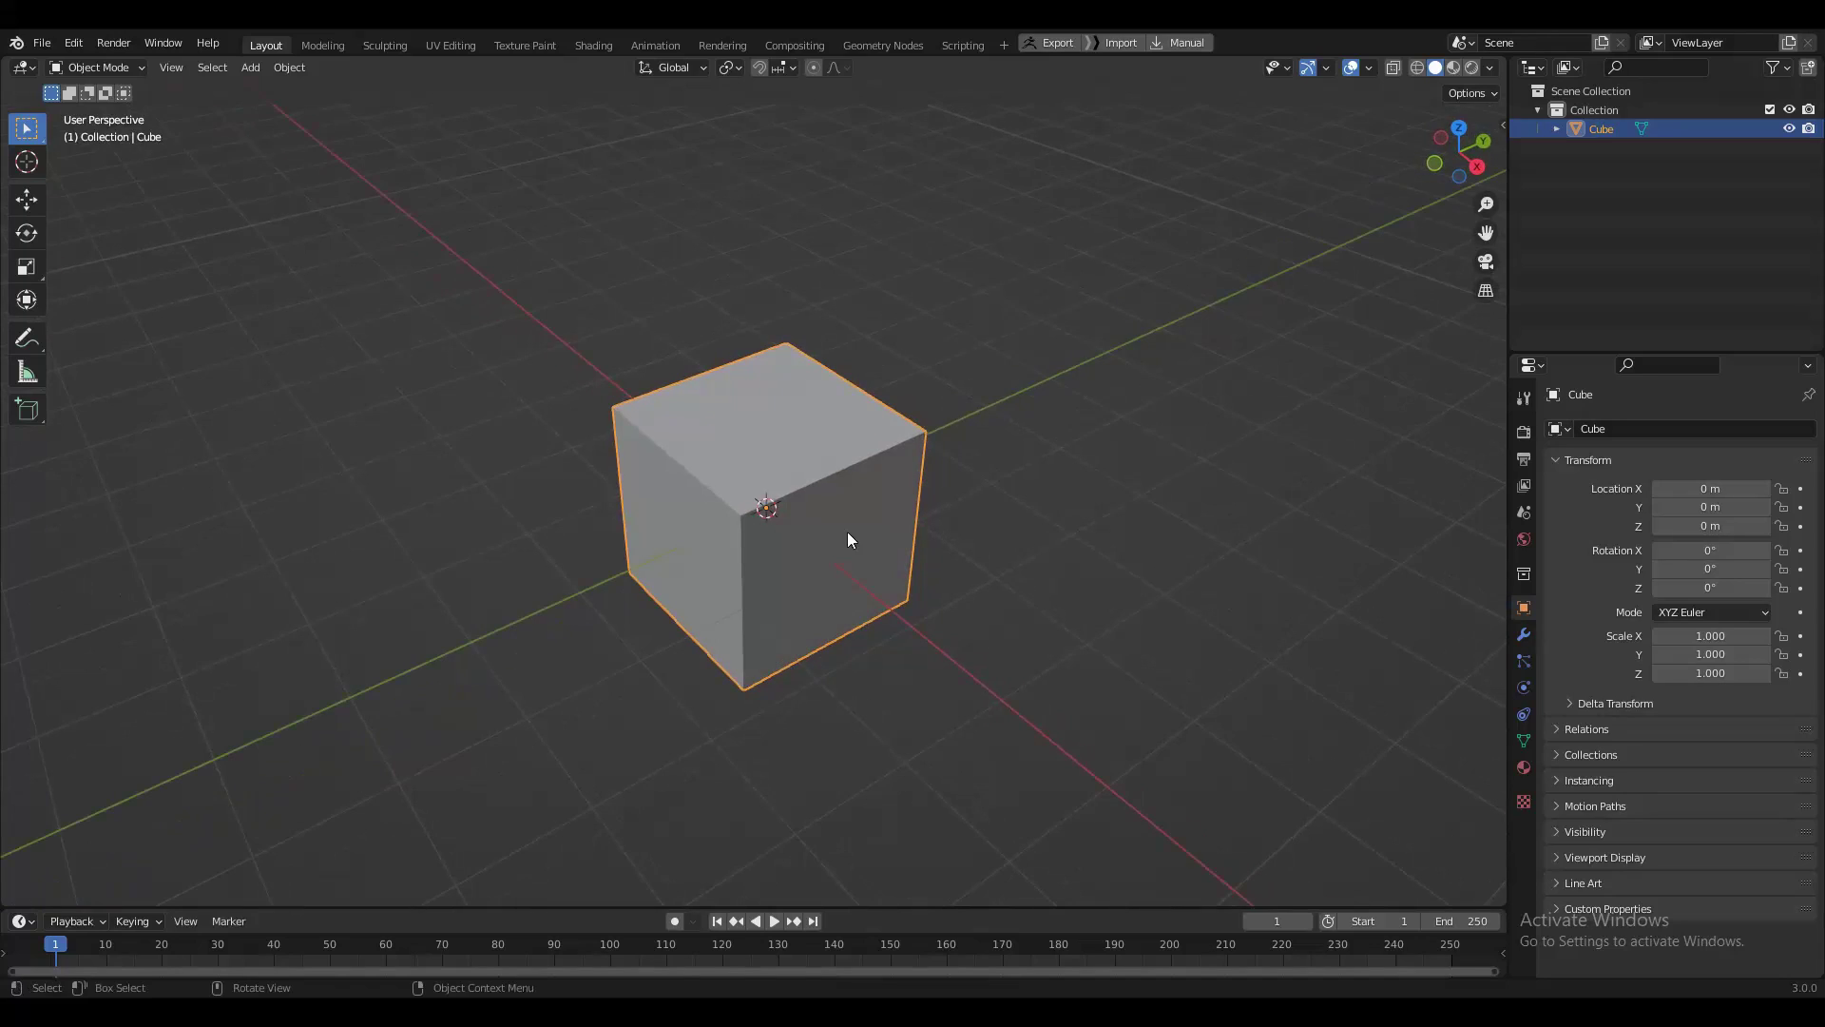
- Bevel the cube's four parallel edges along Y with a width of 0.5 m and 4 segments
{"action": "key", "text": "Tab"}
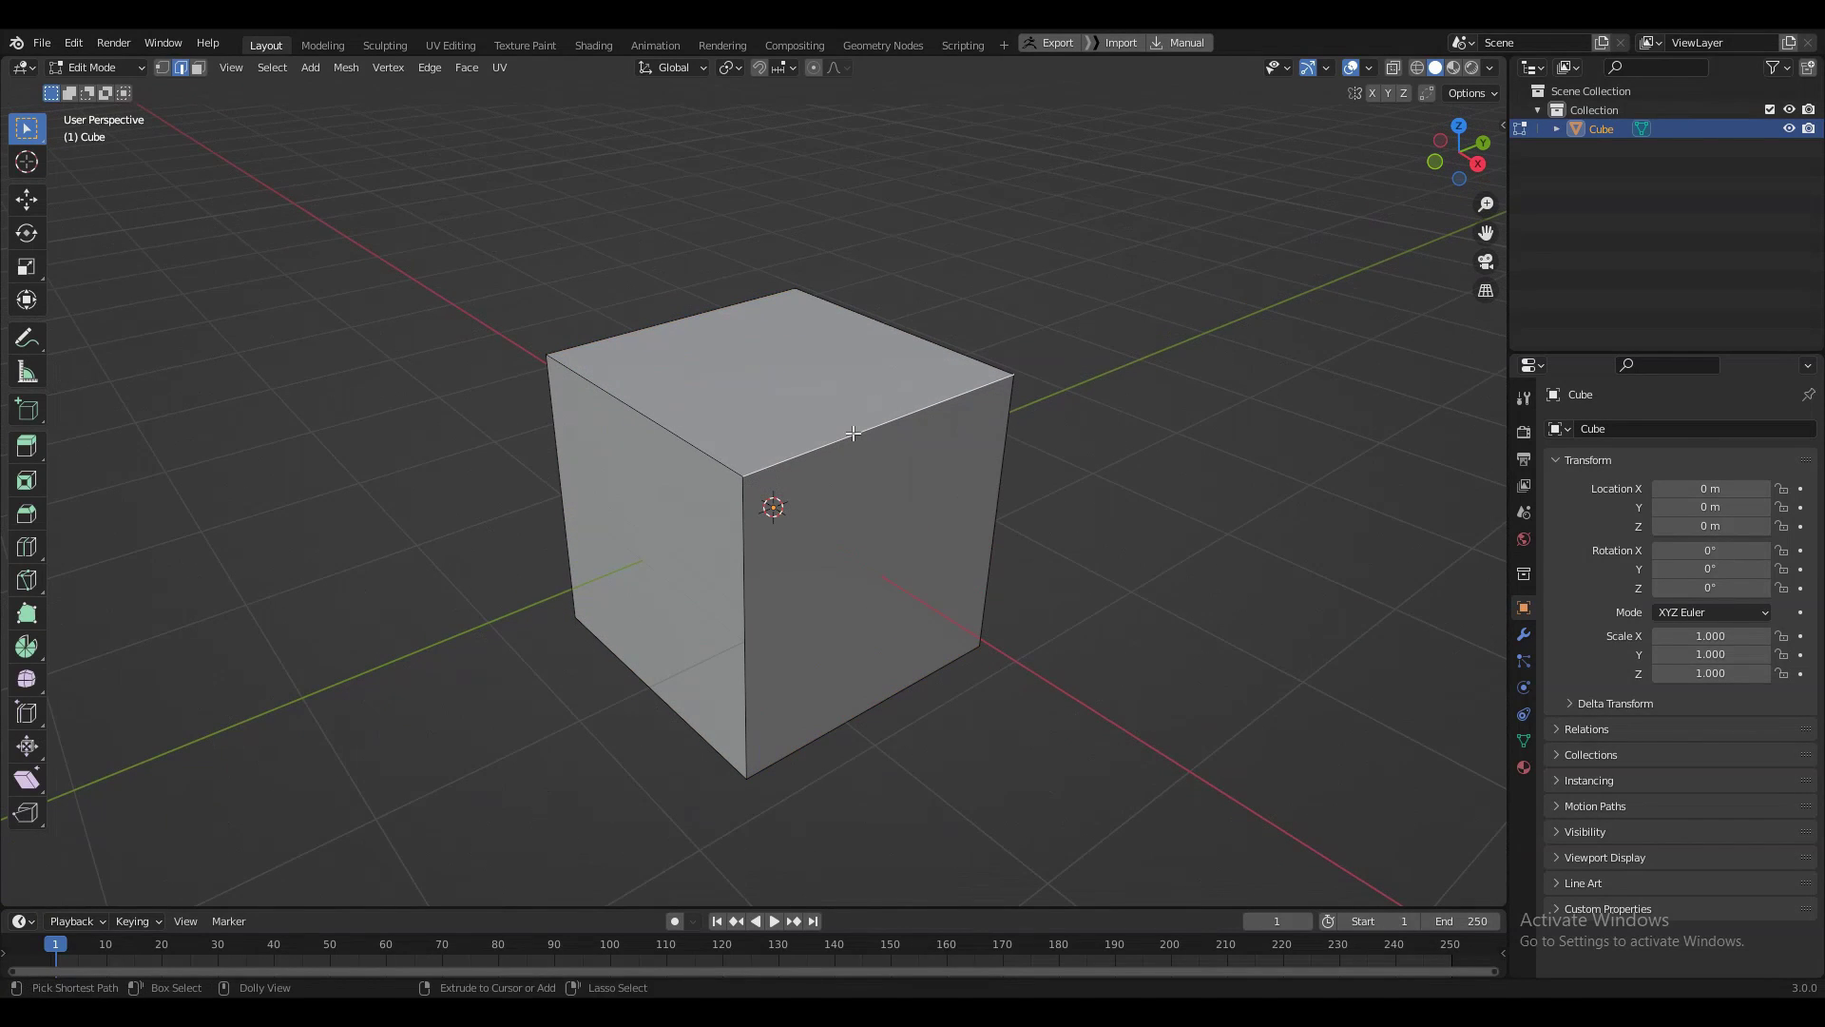
{"action": "left_click", "coordinate": [854, 433], "text": "ctrl+alt"}
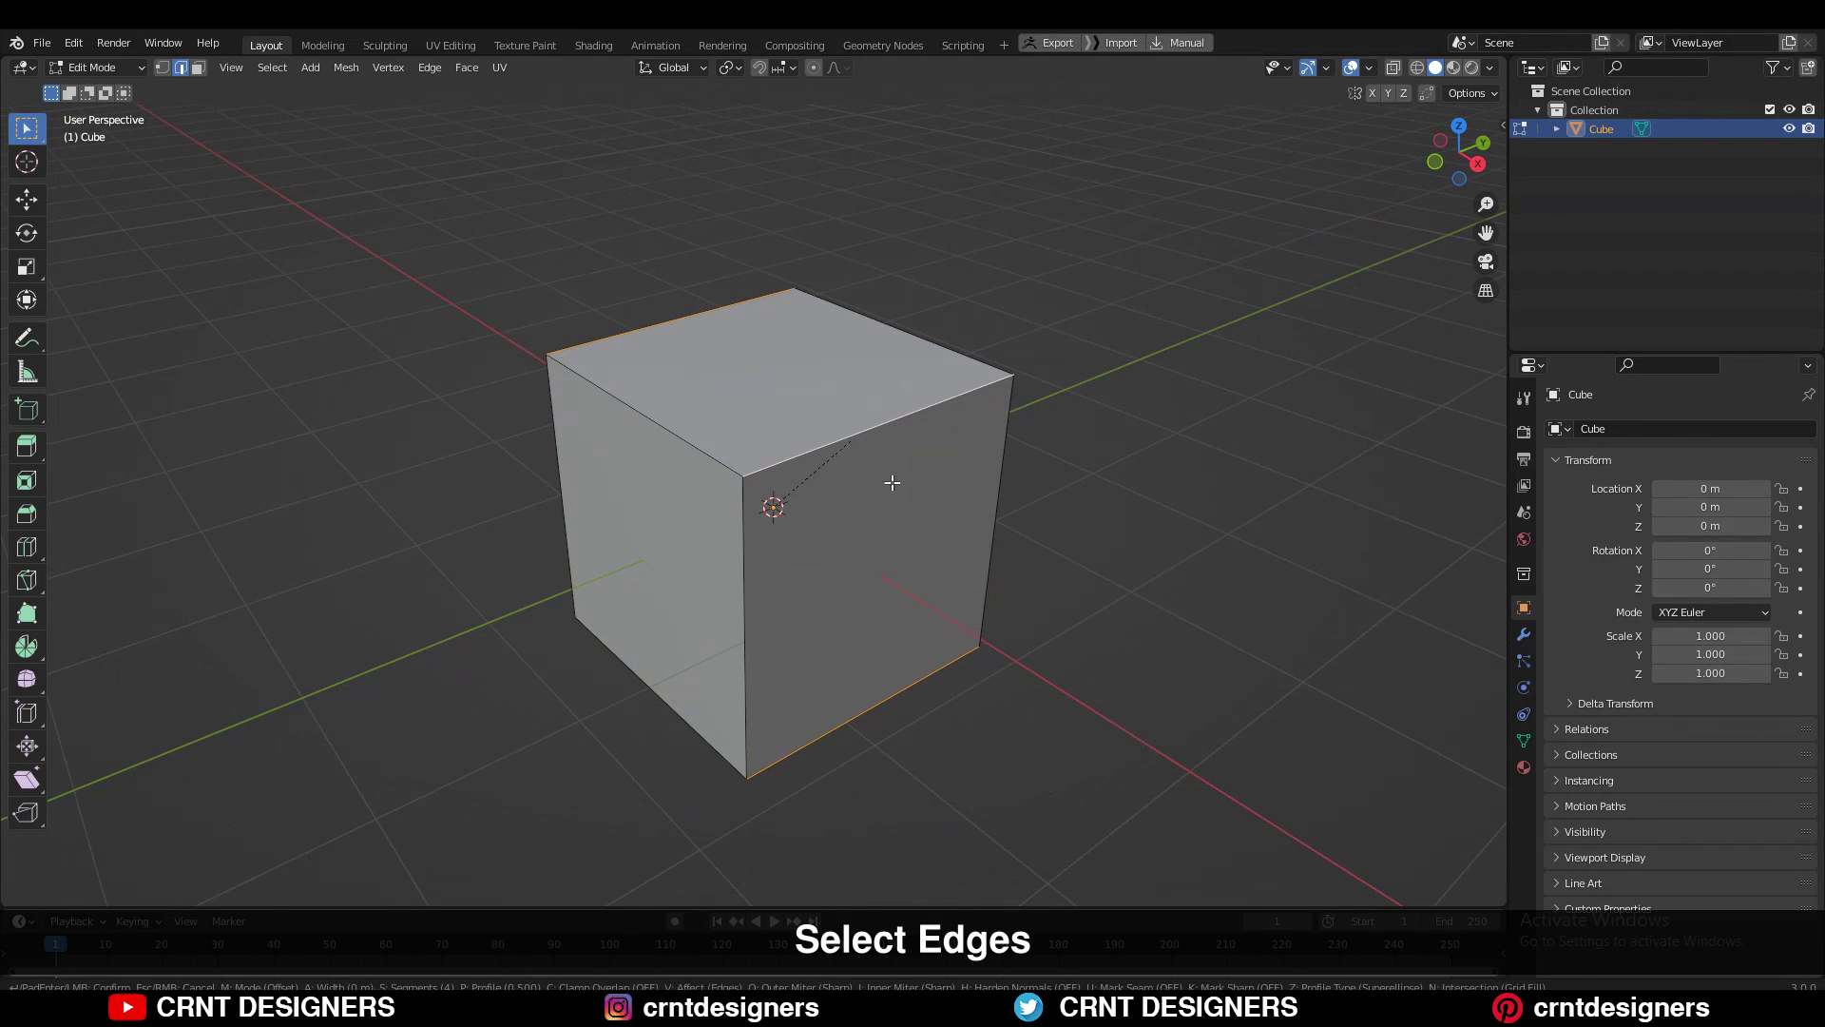
{"action": "left_click", "coordinate": [1055, 631]}
{"action": "middle_click_drag", "start_coordinate": [1055, 631], "coordinate": [665, 580]}
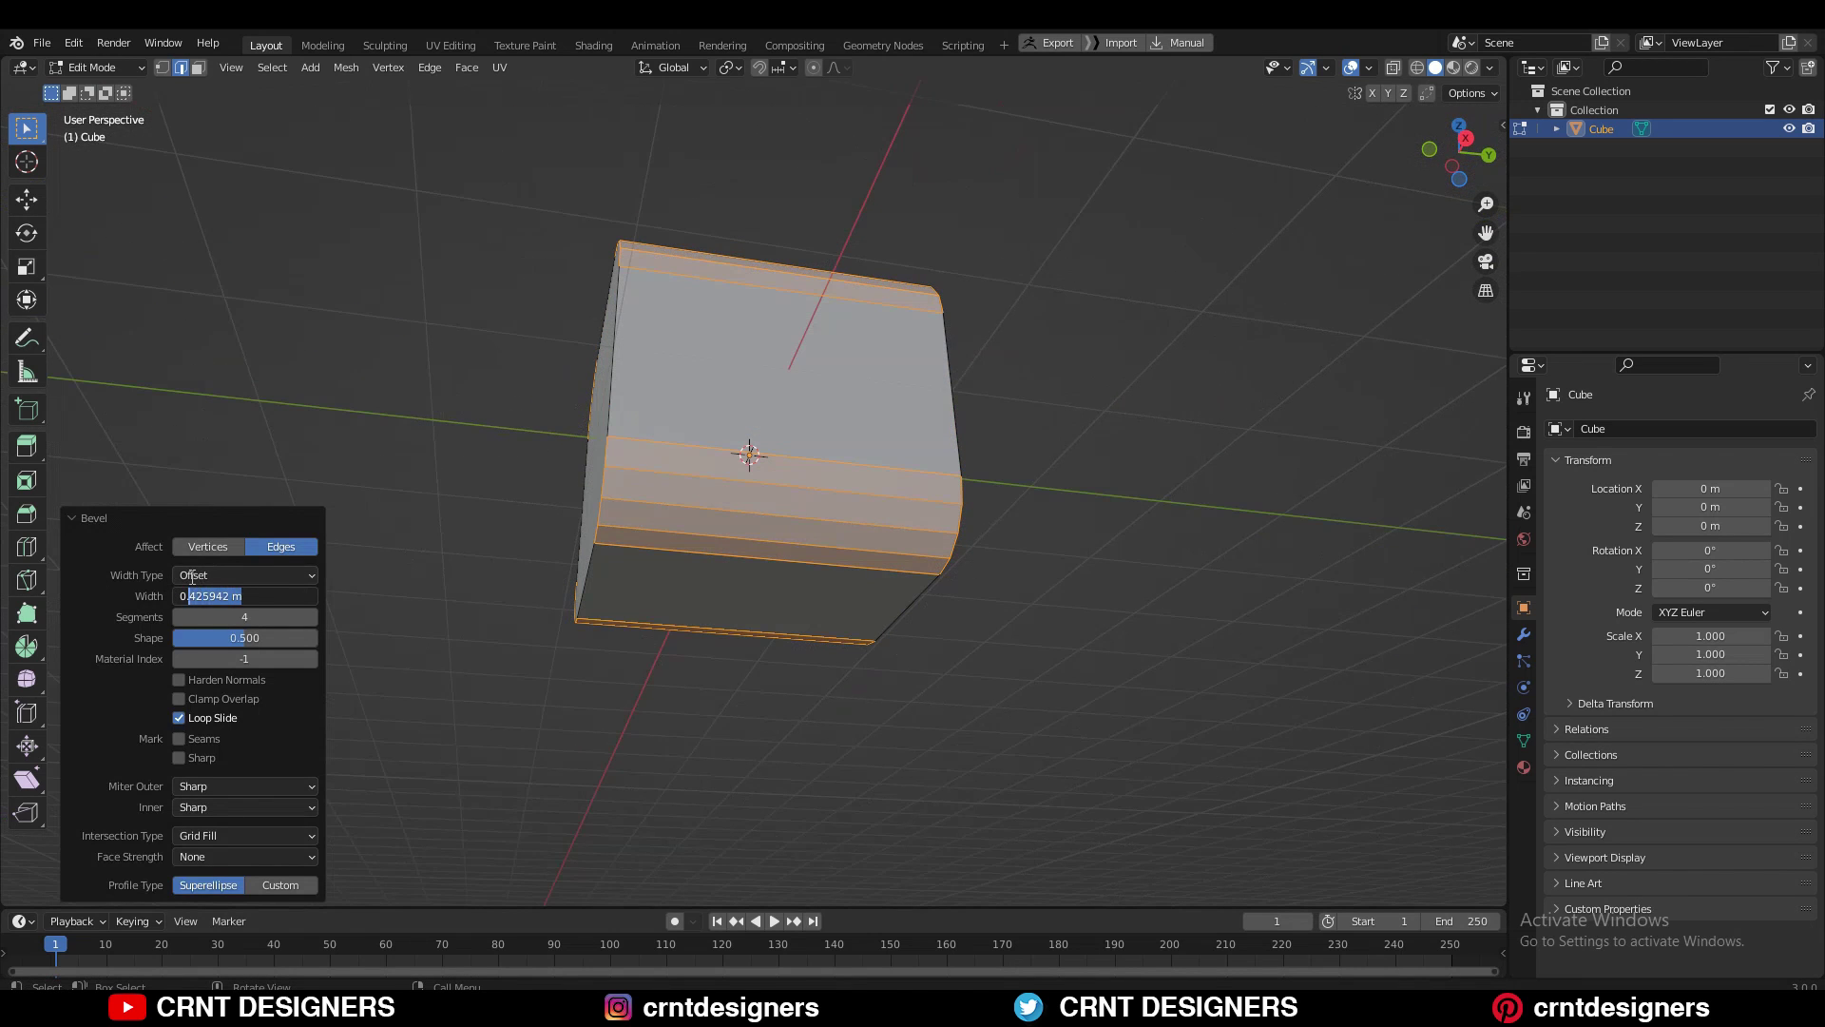
{"action": "middle_click_drag", "start_coordinate": [570, 427], "coordinate": [537, 684]}
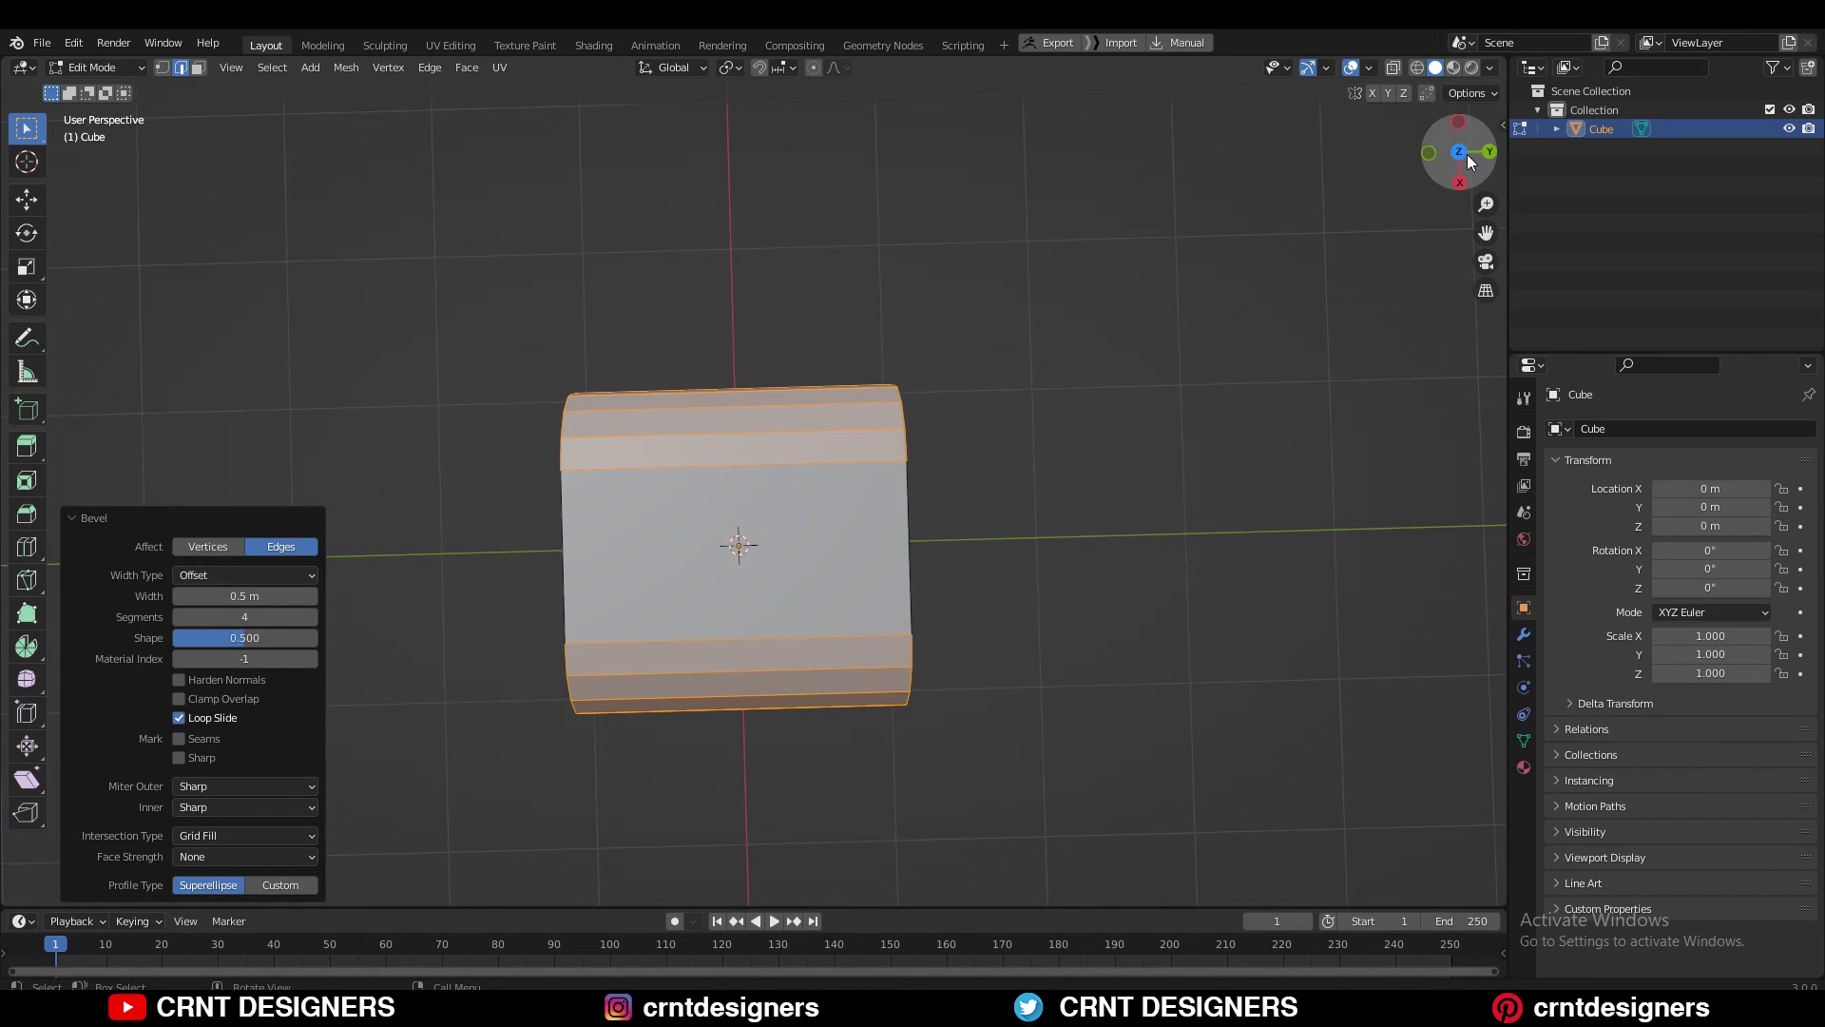
- Rotate the beveled cube 90° about the Z axis in top view
{"action": "left_click", "coordinate": [1462, 155]}
{"action": "scroll", "coordinate": [992, 449], "scroll_direction": "up", "scroll_amount": 1}
{"action": "middle_click_drag", "start_coordinate": [991, 449], "coordinate": [1010, 402], "text": "shift"}
{"action": "key", "text": "Tab"}
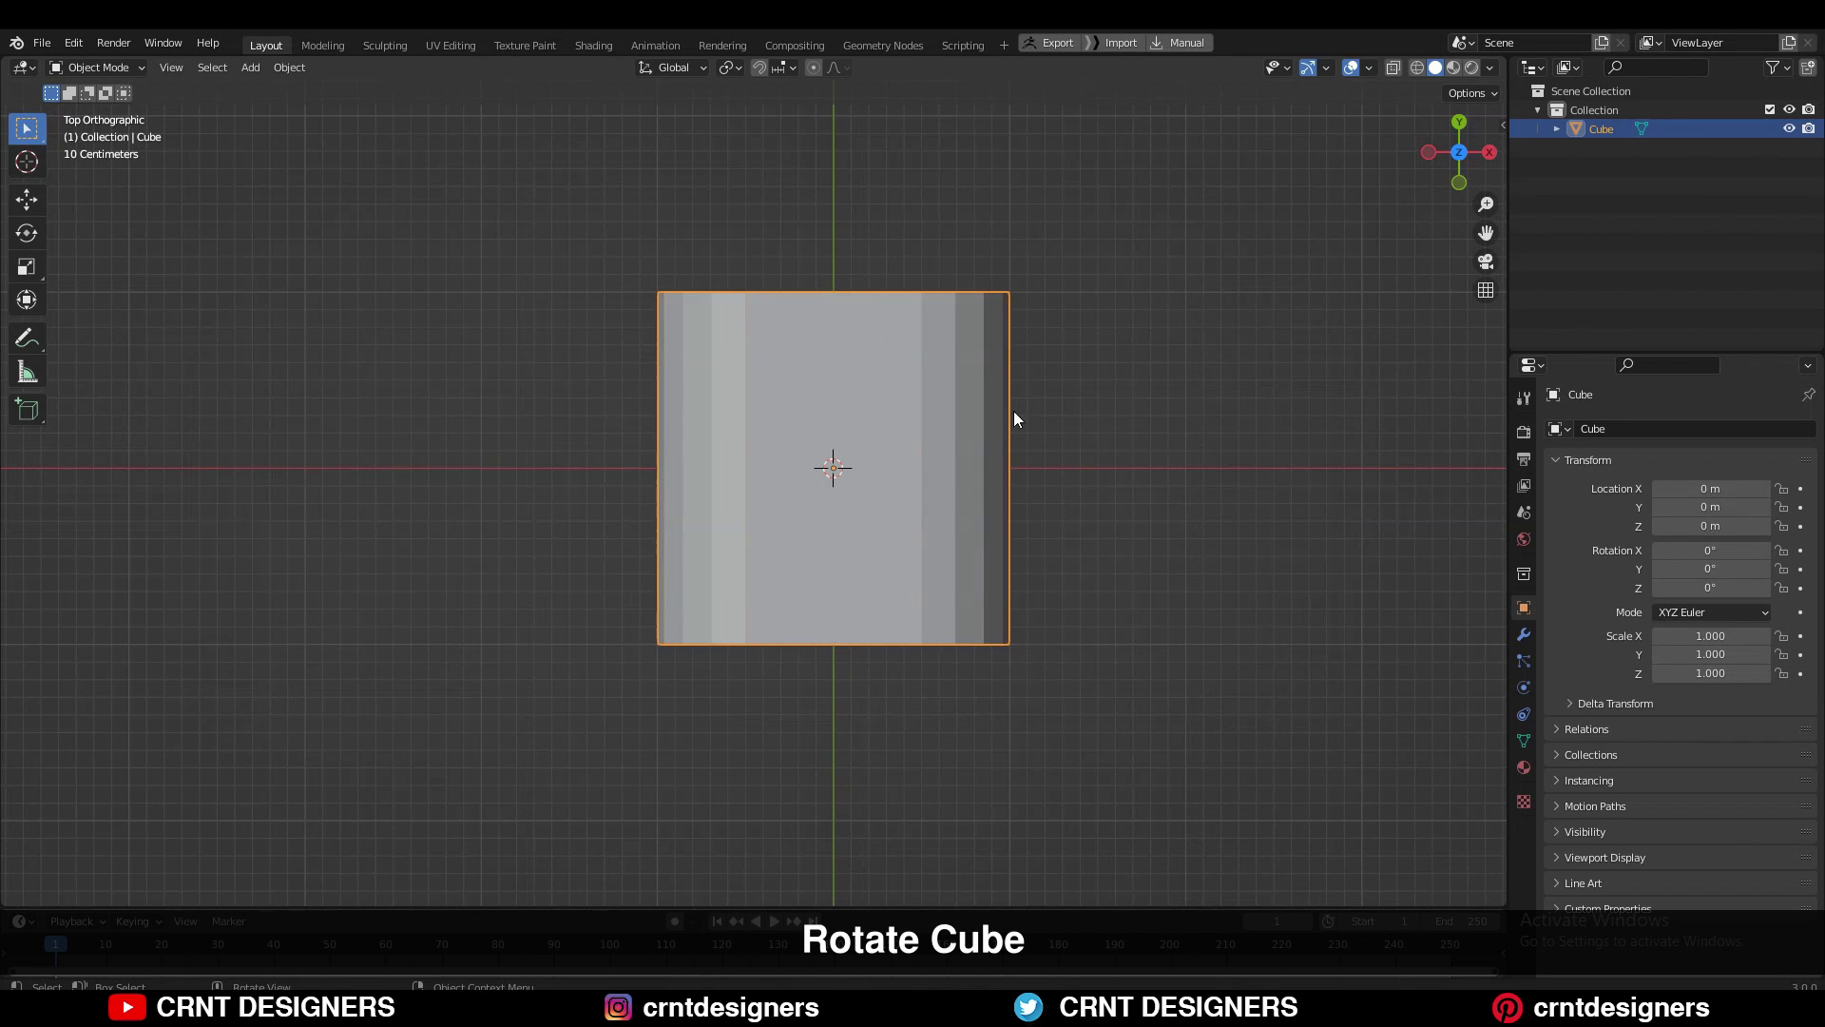
{"action": "key", "text": "r"}
{"action": "left_click", "coordinate": [864, 171]}
- Knife a steep slanted cut across the -X side of the cube and delete the ring of faces outside the cut
{"action": "key", "text": "Tab"}
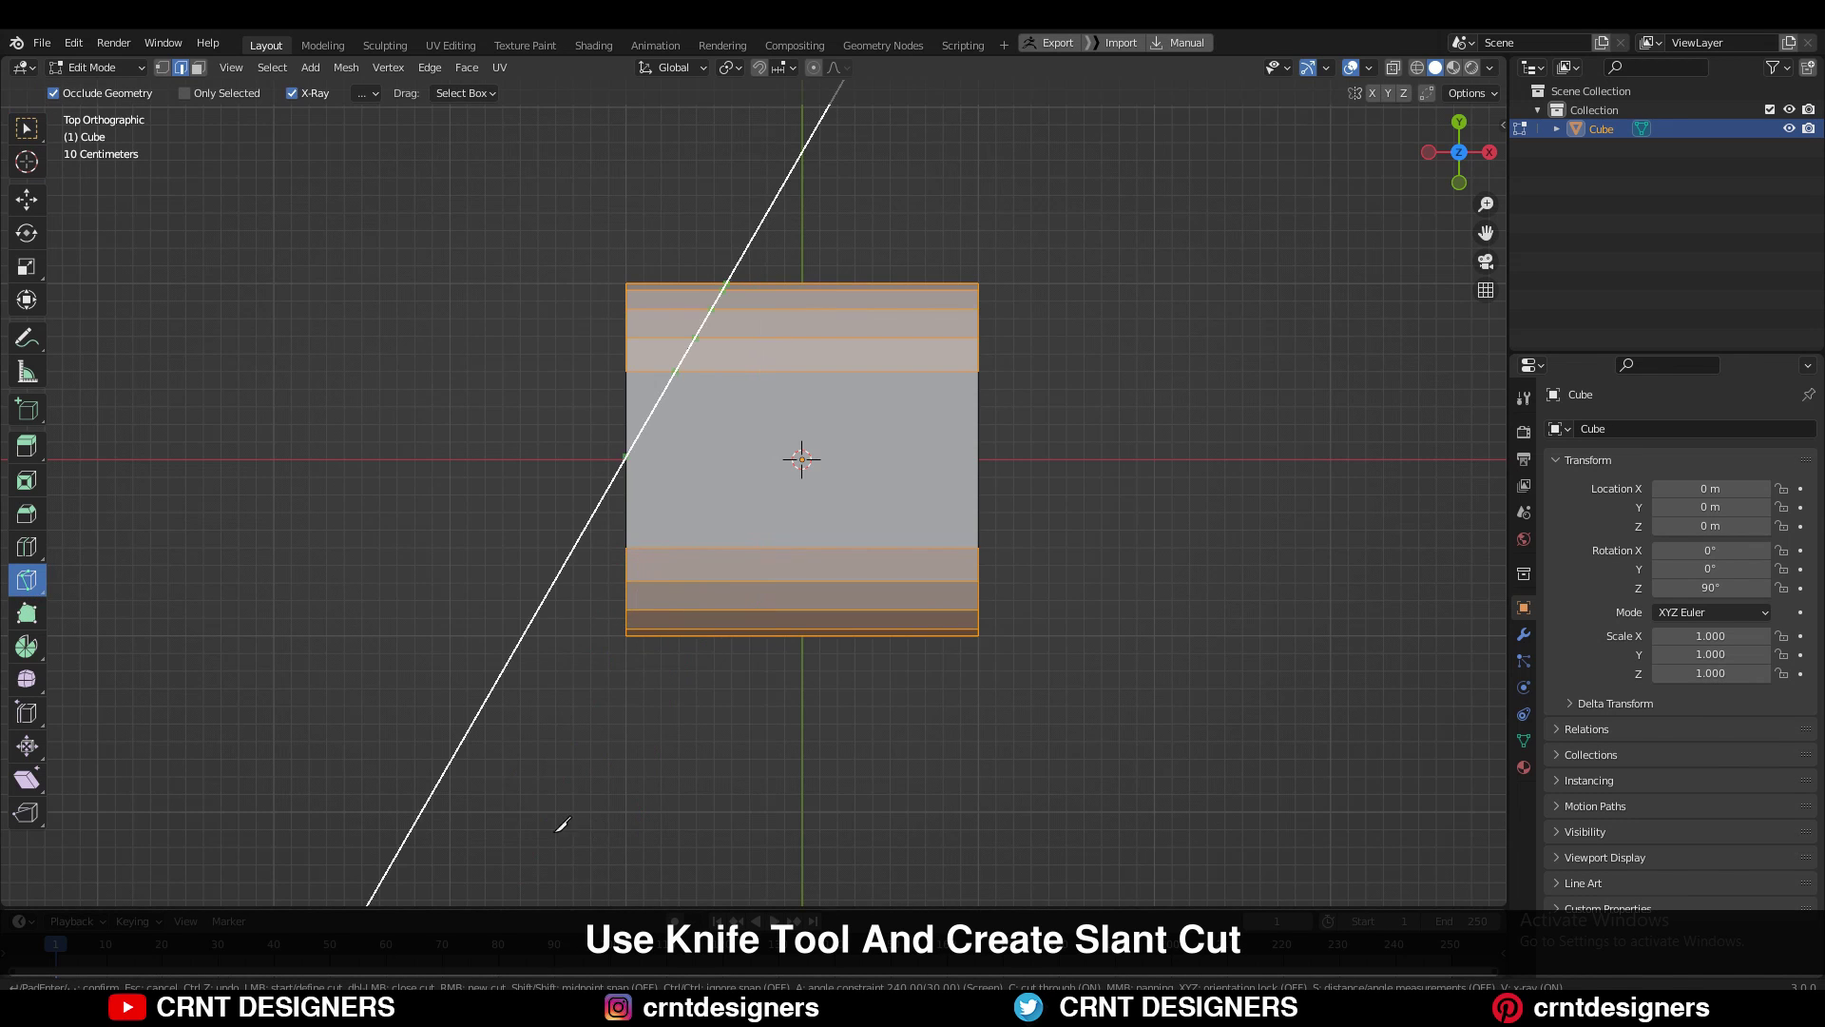
{"action": "key", "text": "Return"}
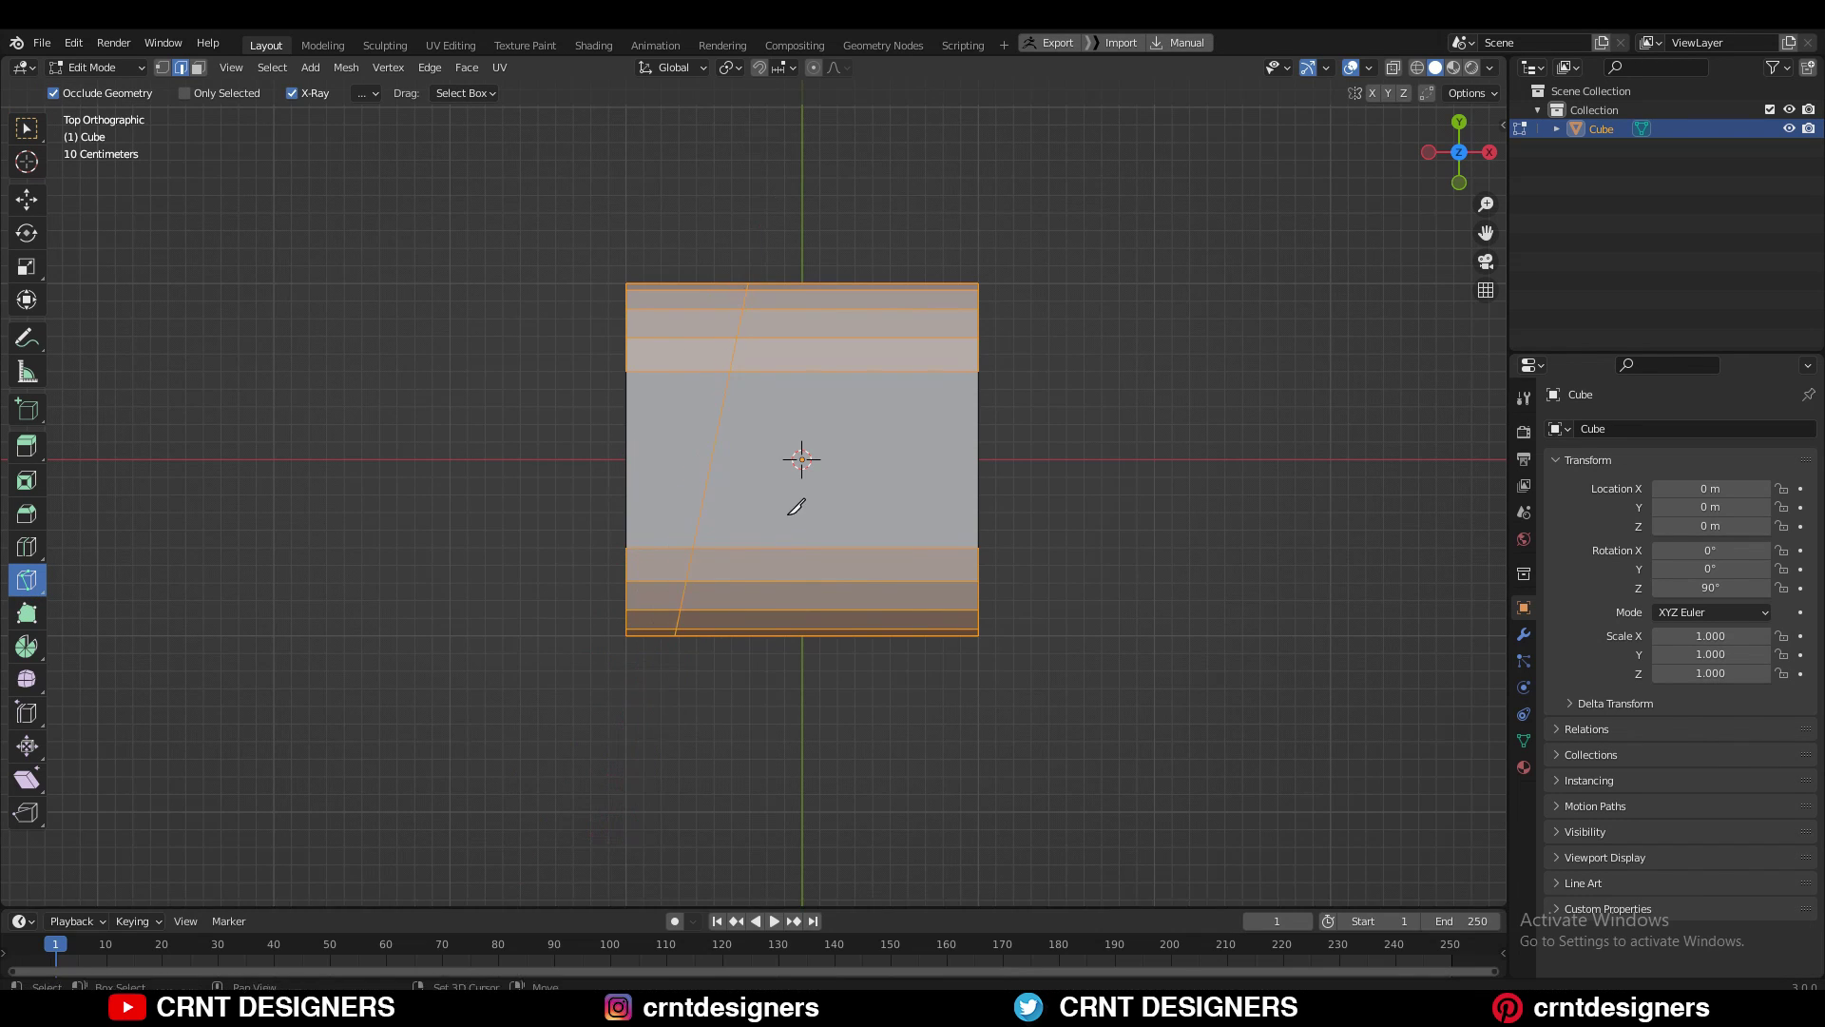
{"action": "middle_click_drag", "start_coordinate": [798, 501], "coordinate": [792, 629], "text": "shift"}
{"action": "left_click", "coordinate": [685, 470], "text": "alt"}
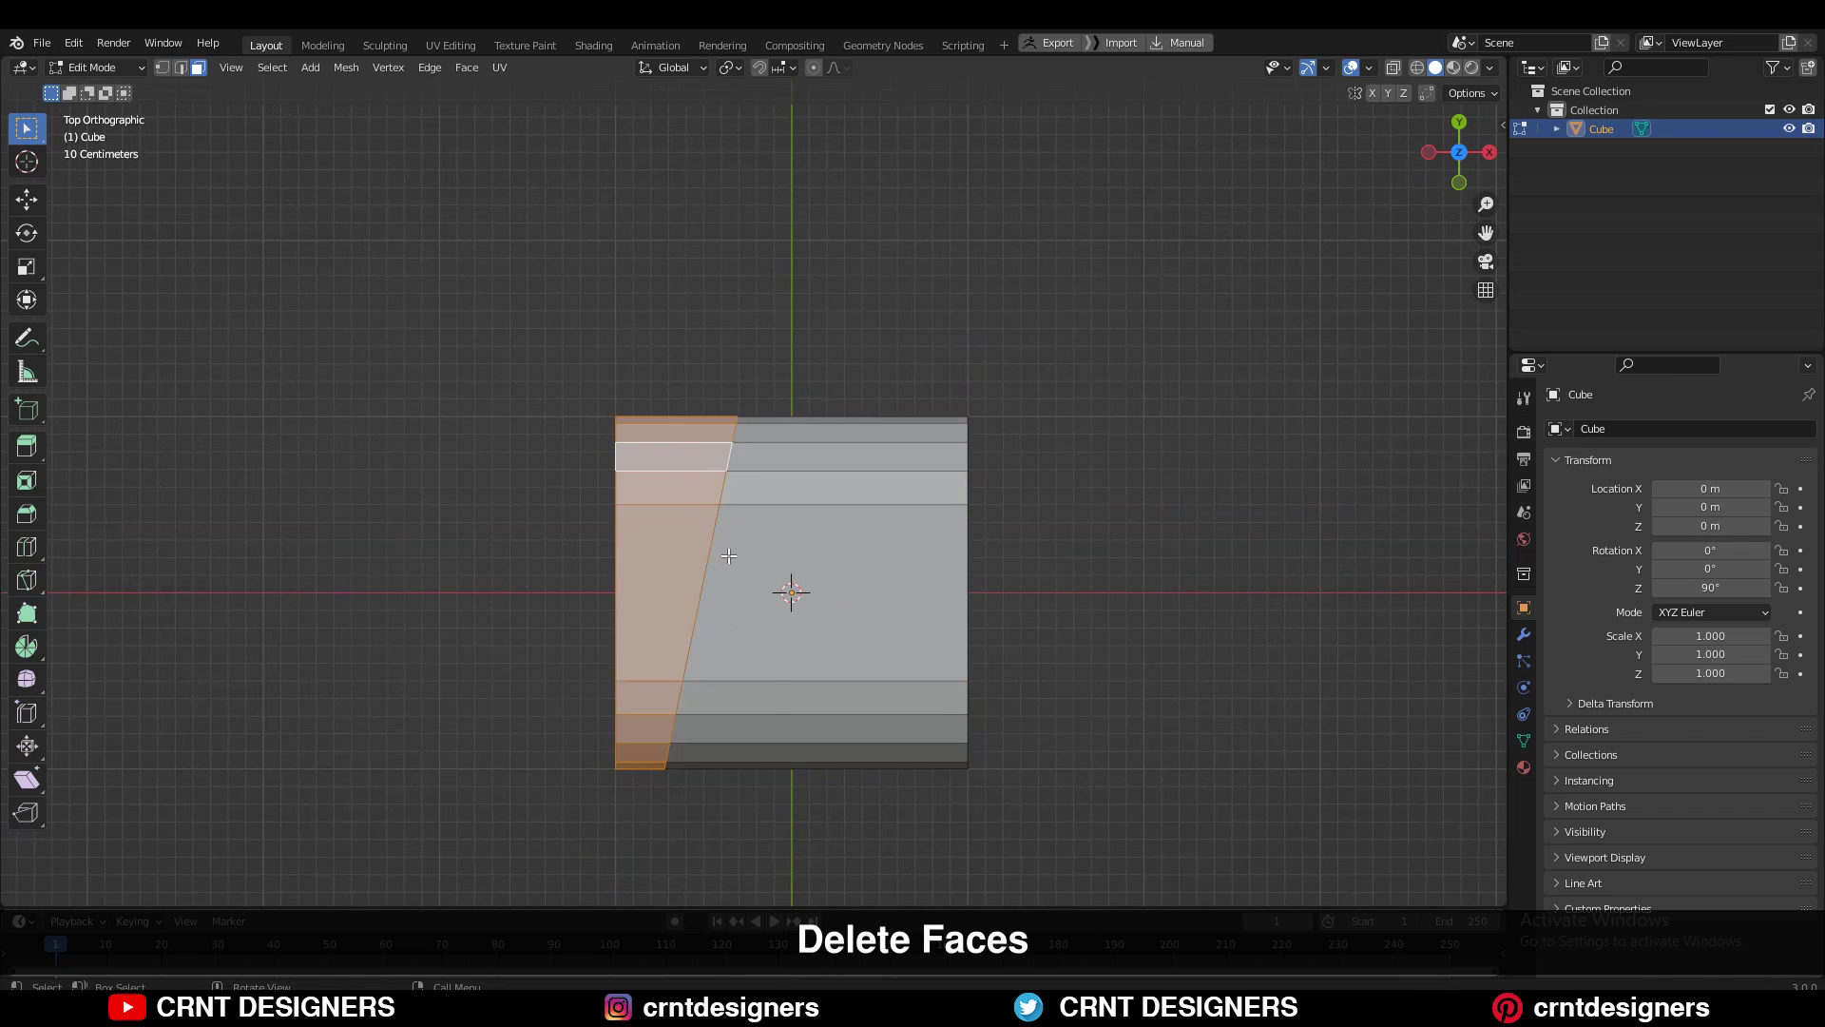
{"action": "key", "text": "x"}
{"action": "left_click", "coordinate": [729, 556]}
- Delete the leftover detached end face and fill the slanted opening with a new face
{"action": "middle_click_drag", "start_coordinate": [536, 613], "coordinate": [780, 503]}
{"action": "left_click", "coordinate": [774, 652]}
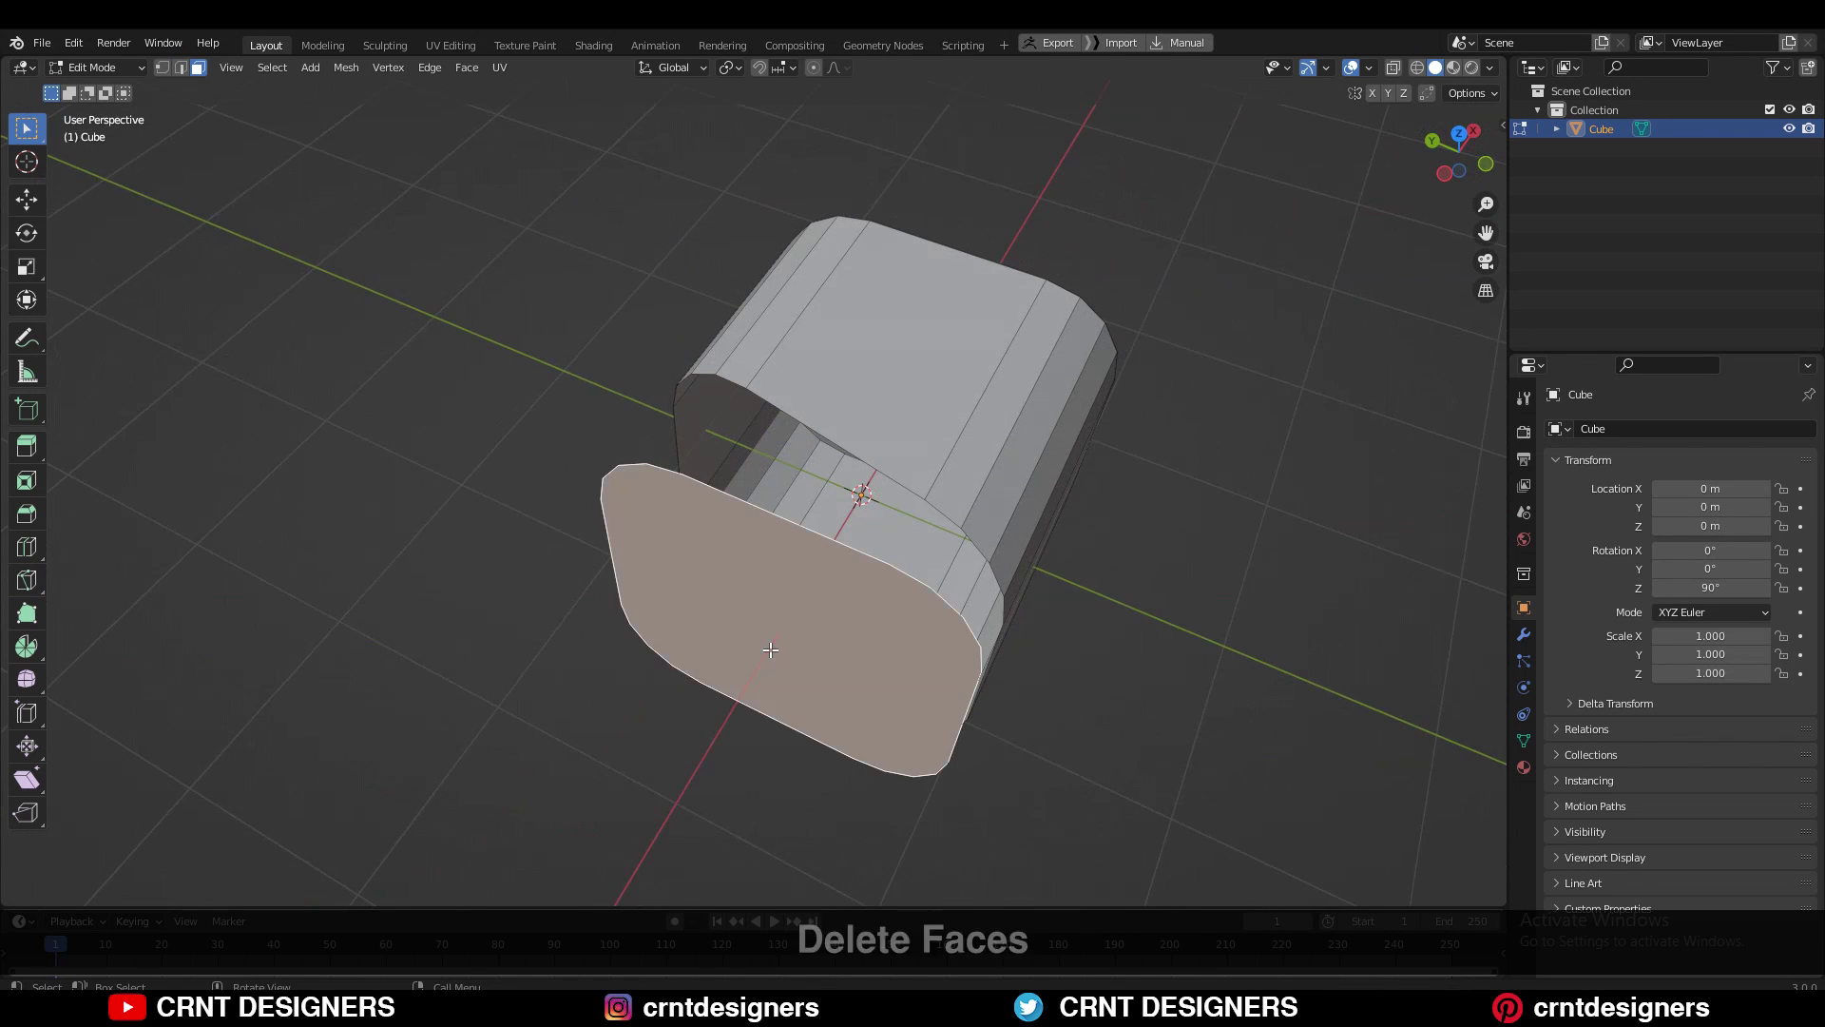
{"action": "key", "text": "x"}
{"action": "left_click", "coordinate": [765, 654]}
{"action": "key", "text": "2"}
{"action": "key", "text": "f"}
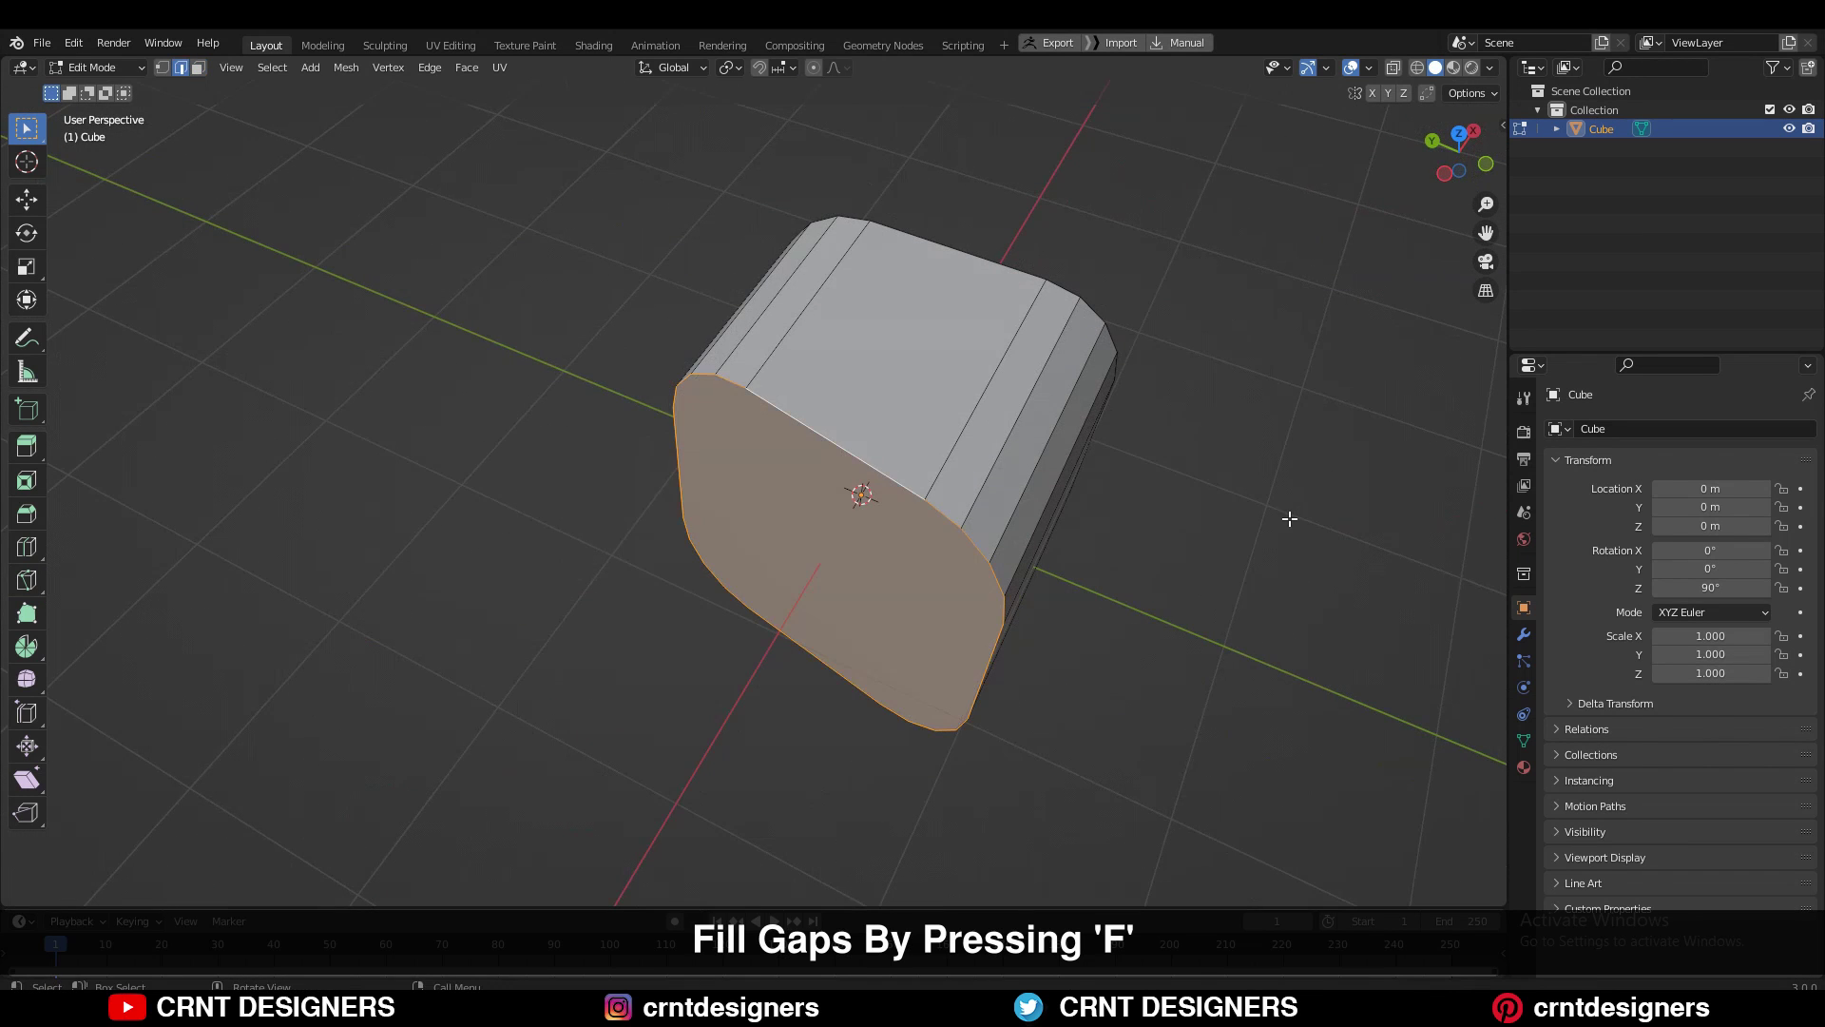
- Apply the cube's rotation in Object Mode and return to editing its mesh
{"action": "middle_click_drag", "start_coordinate": [1127, 631], "coordinate": [1136, 547]}
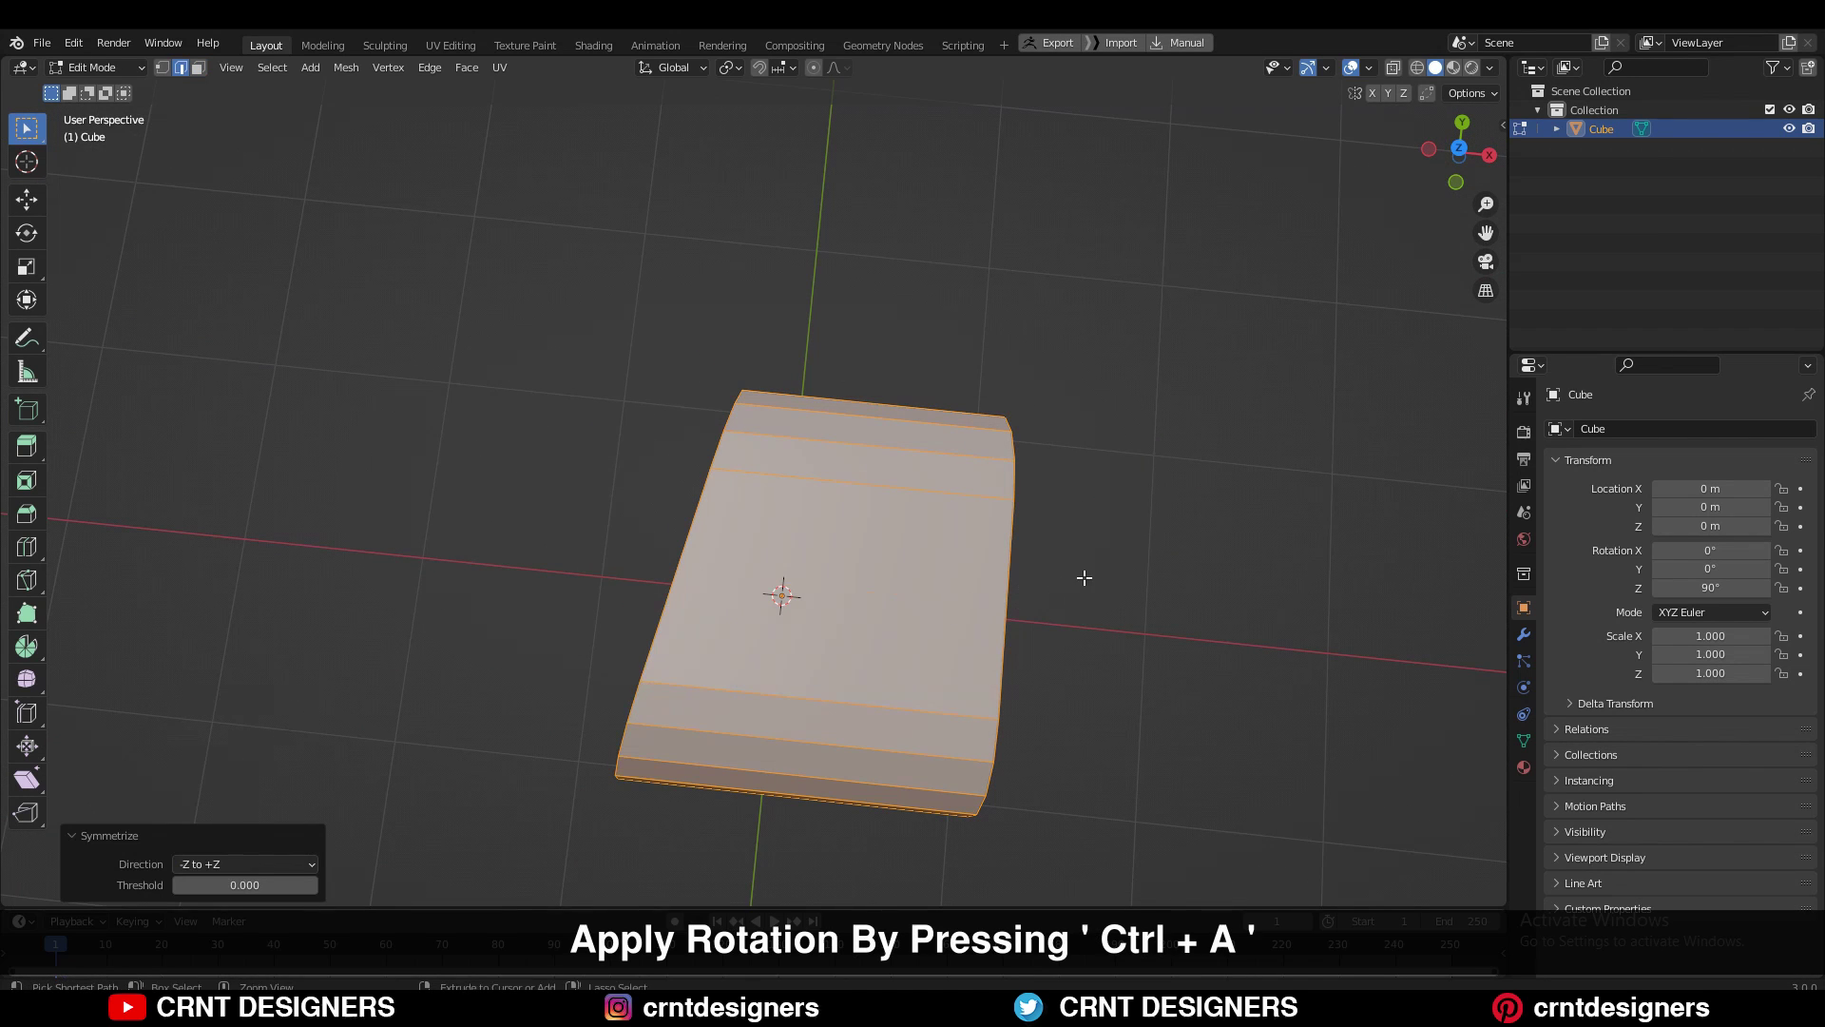
{"action": "left_click", "coordinate": [1084, 577]}
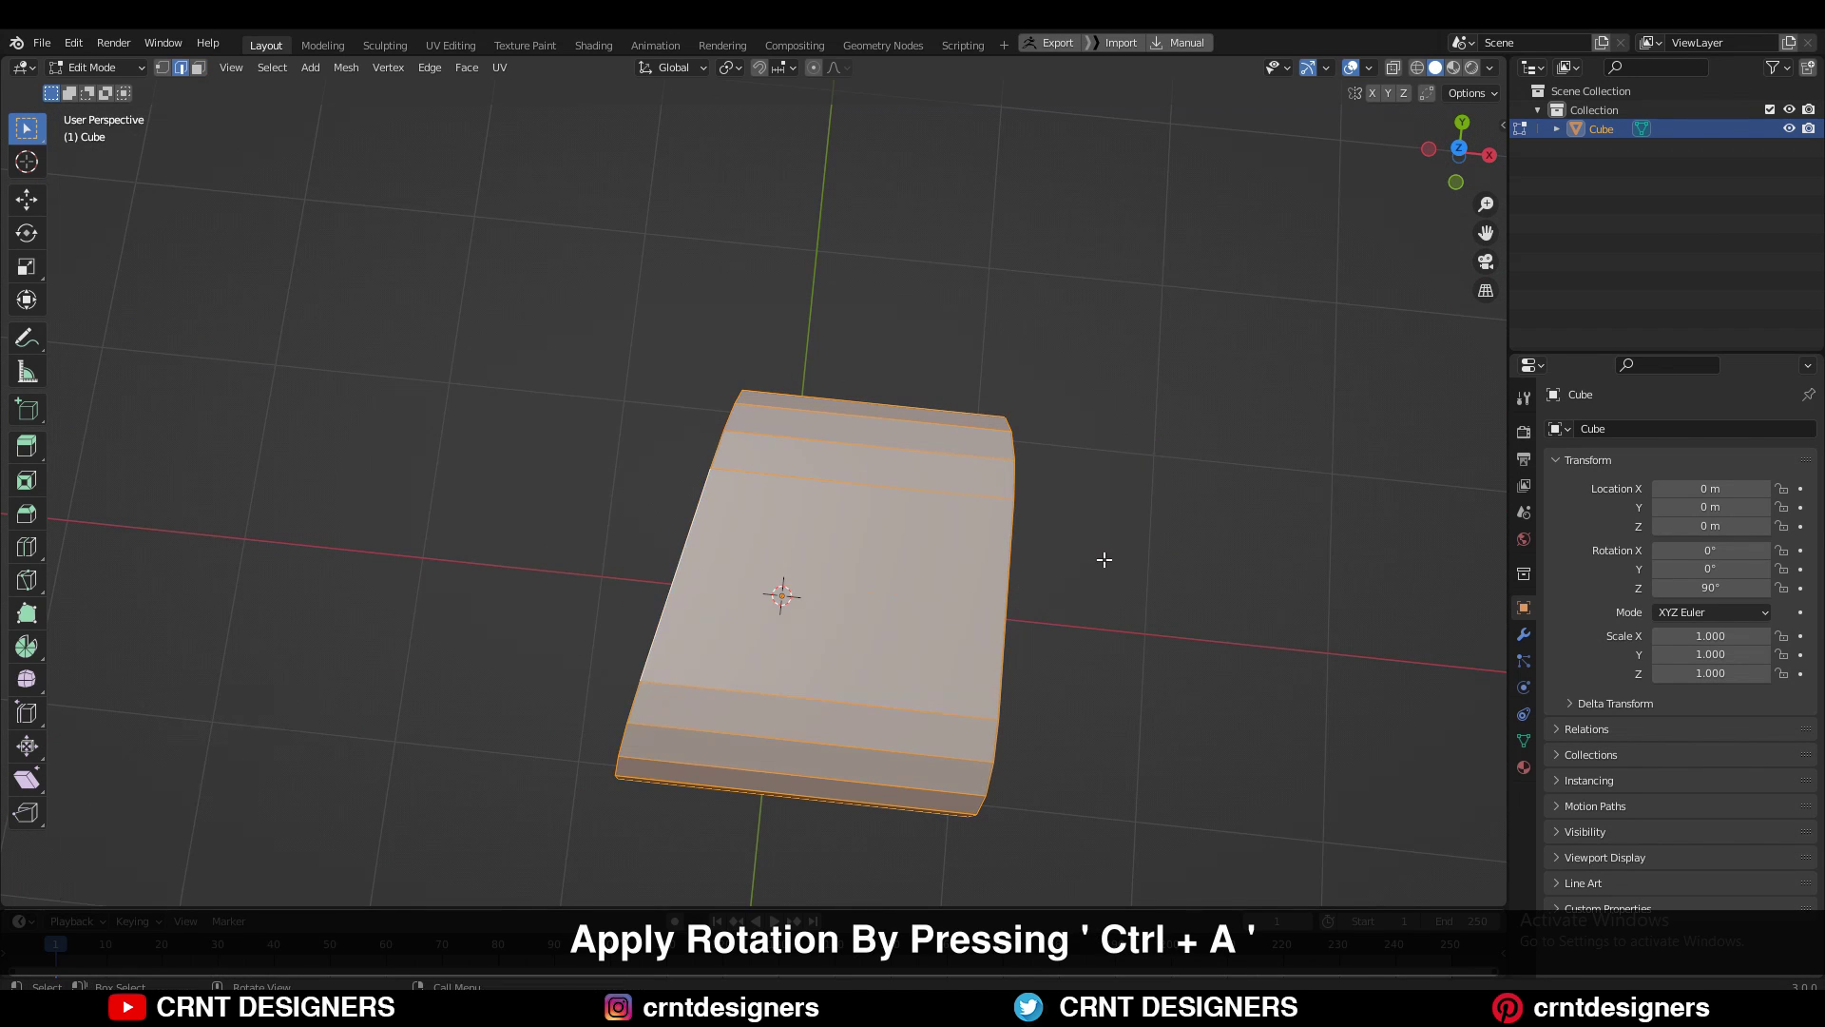
{"action": "key", "text": "Tab"}
{"action": "key", "text": "ctrl+a"}
{"action": "left_click", "coordinate": [1059, 573]}
{"action": "key", "text": "Tab"}
- Symmetrize the mesh in the -X to +X direction to form a tapered block
{"action": "left_click", "coordinate": [346, 66]}
{"action": "left_click", "coordinate": [404, 331]}
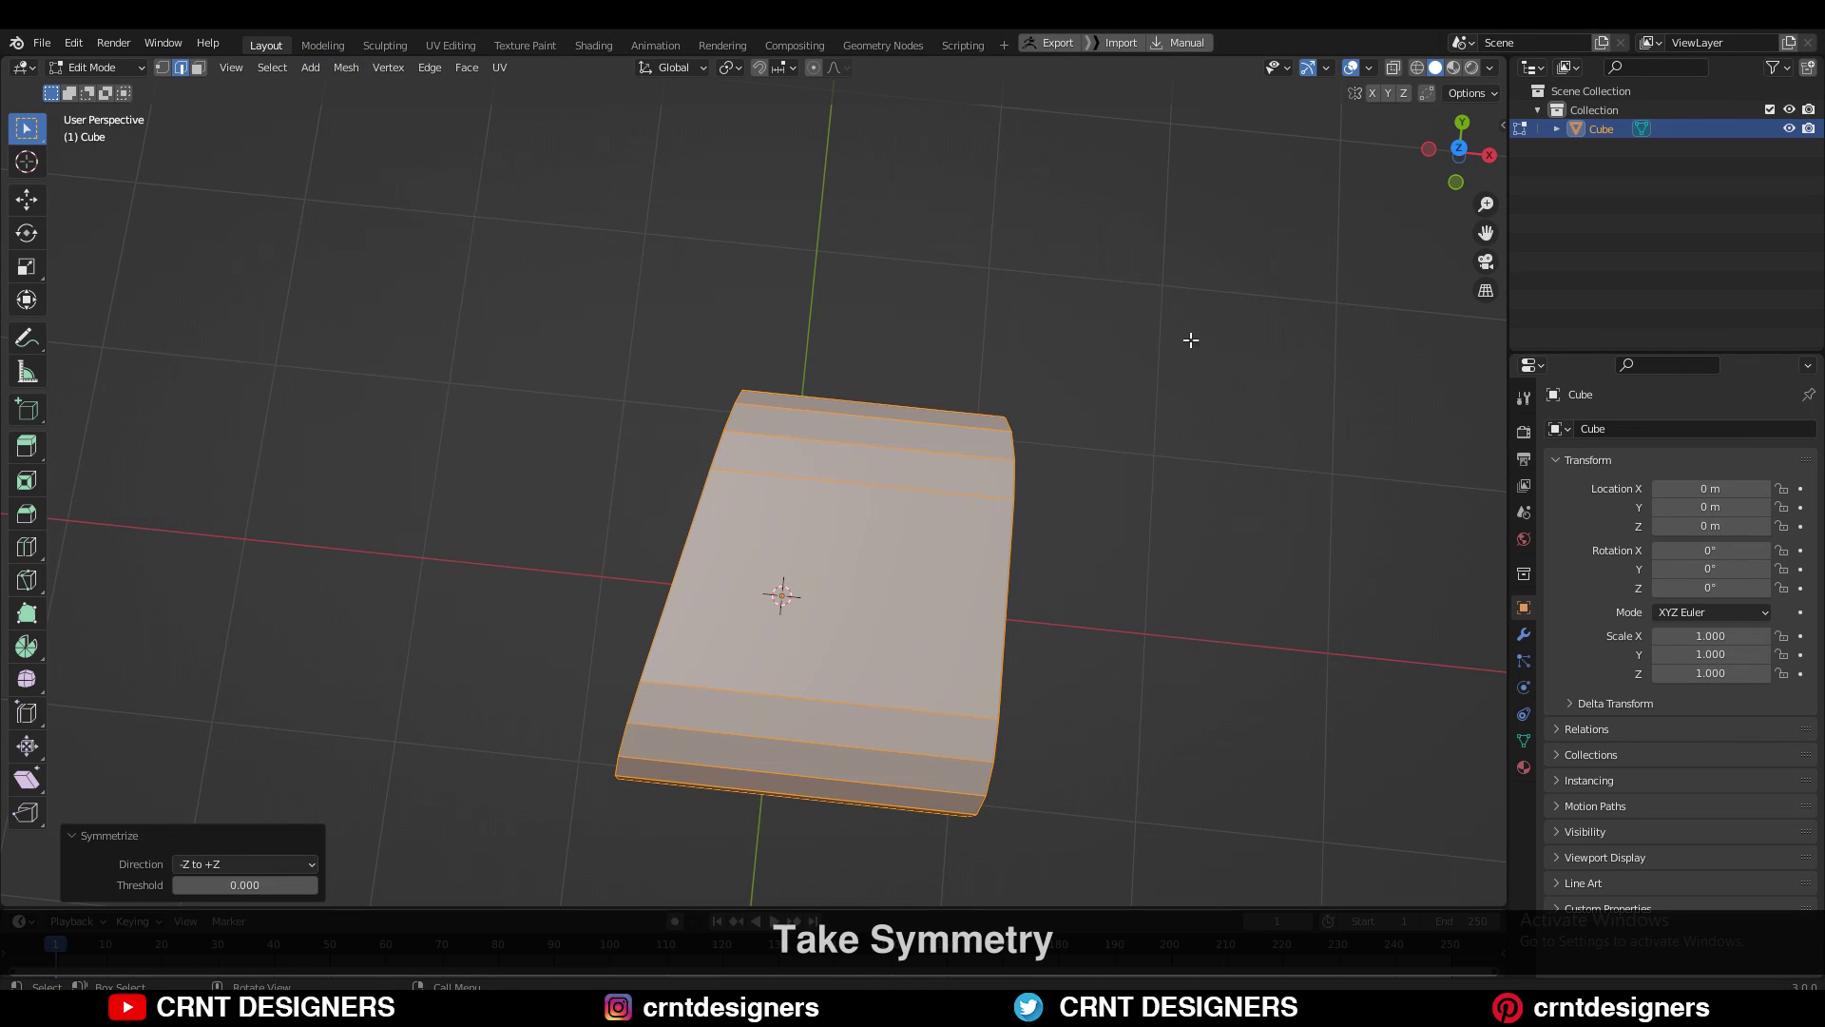
{"action": "left_click", "coordinate": [1458, 152]}
{"action": "left_click", "coordinate": [268, 857]}
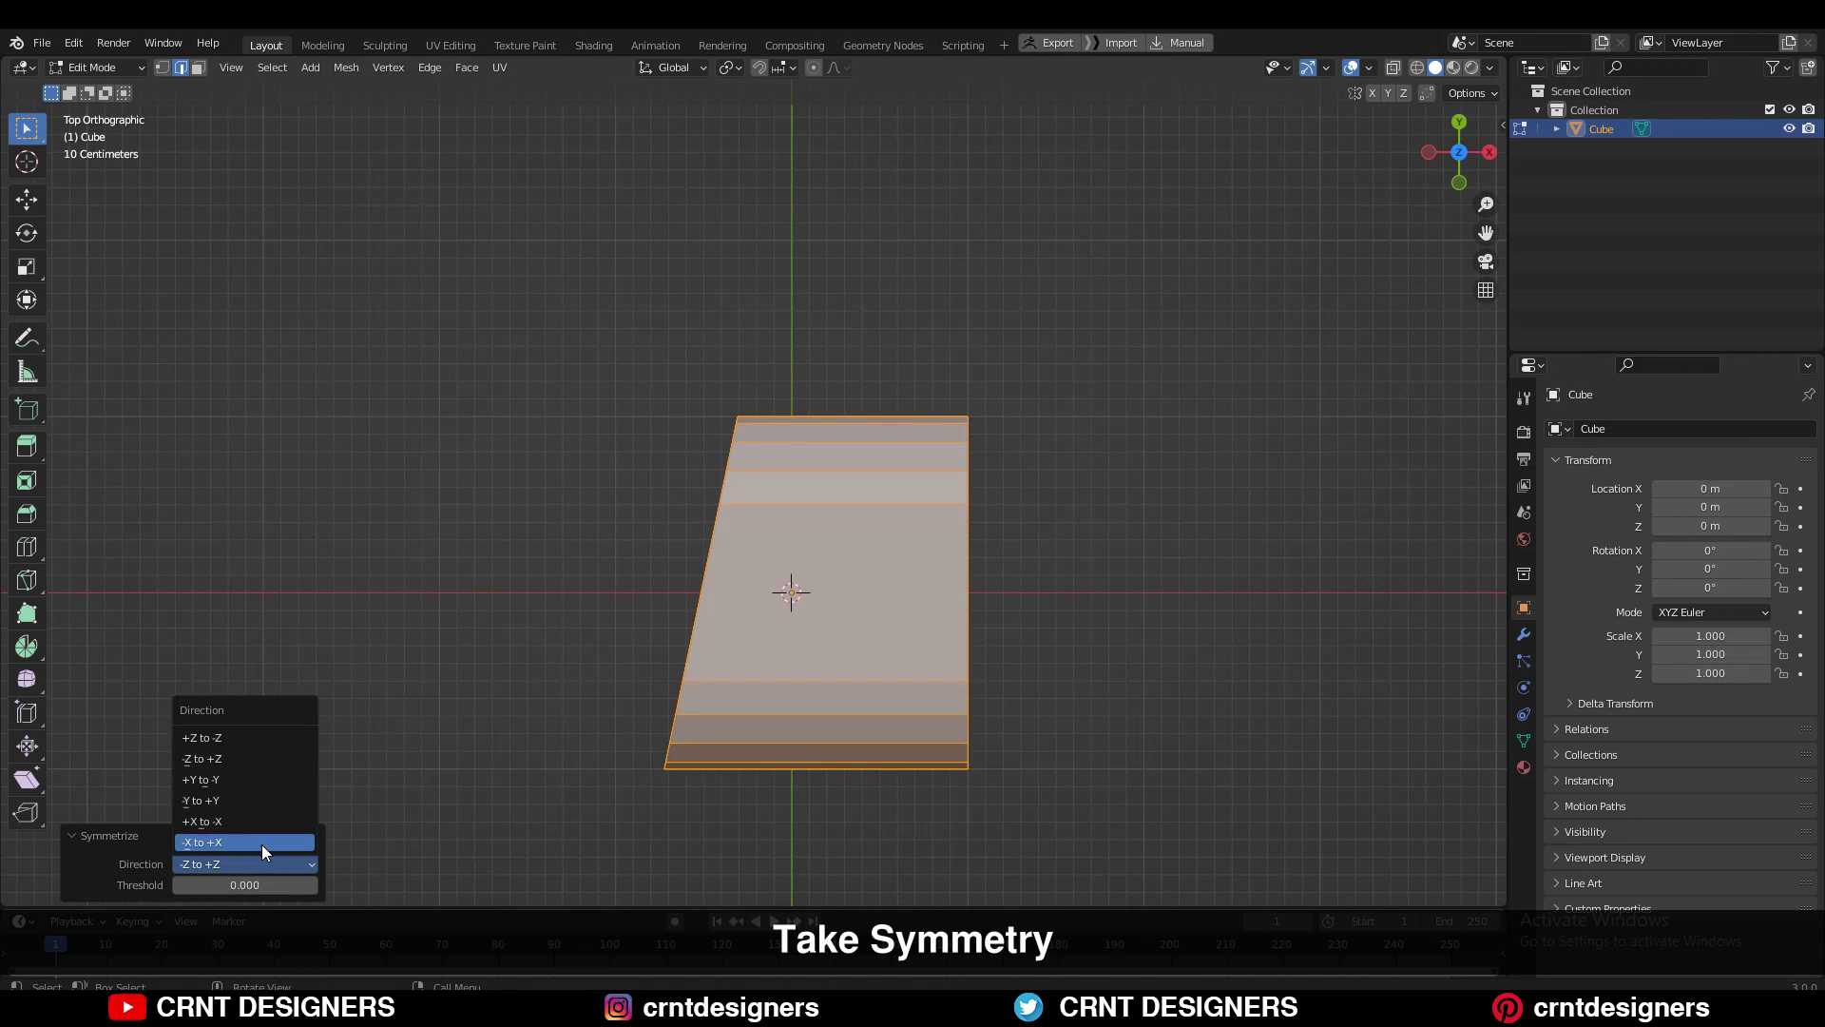
{"action": "left_click", "coordinate": [261, 843]}
{"action": "left_click", "coordinate": [1139, 456]}
- Inset the two large slanted side faces by about 0.03 m
{"action": "middle_click_drag", "start_coordinate": [1063, 493], "coordinate": [751, 613], "text": "shift"}
{"action": "key", "text": "3"}
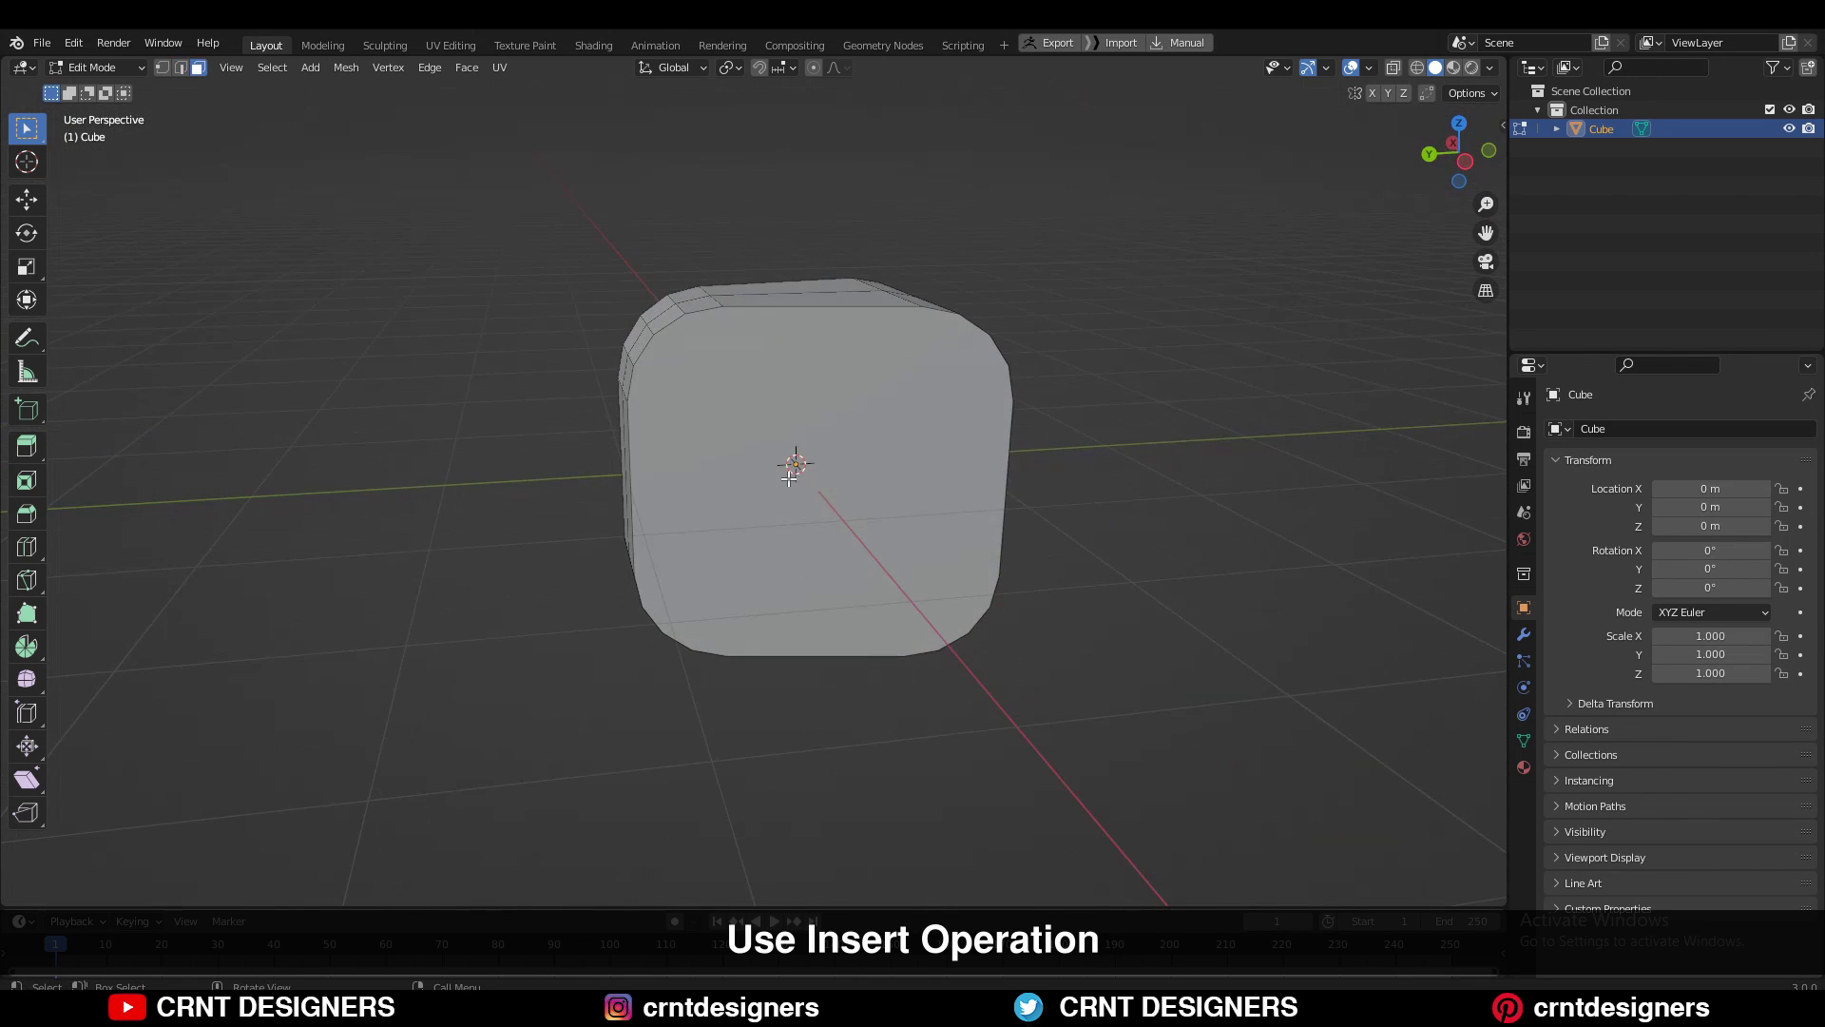
{"action": "left_click", "coordinate": [795, 428]}
{"action": "middle_click_drag", "start_coordinate": [794, 428], "coordinate": [439, 414]}
{"action": "left_click", "coordinate": [774, 436], "text": "shift"}
{"action": "key", "text": "i"}
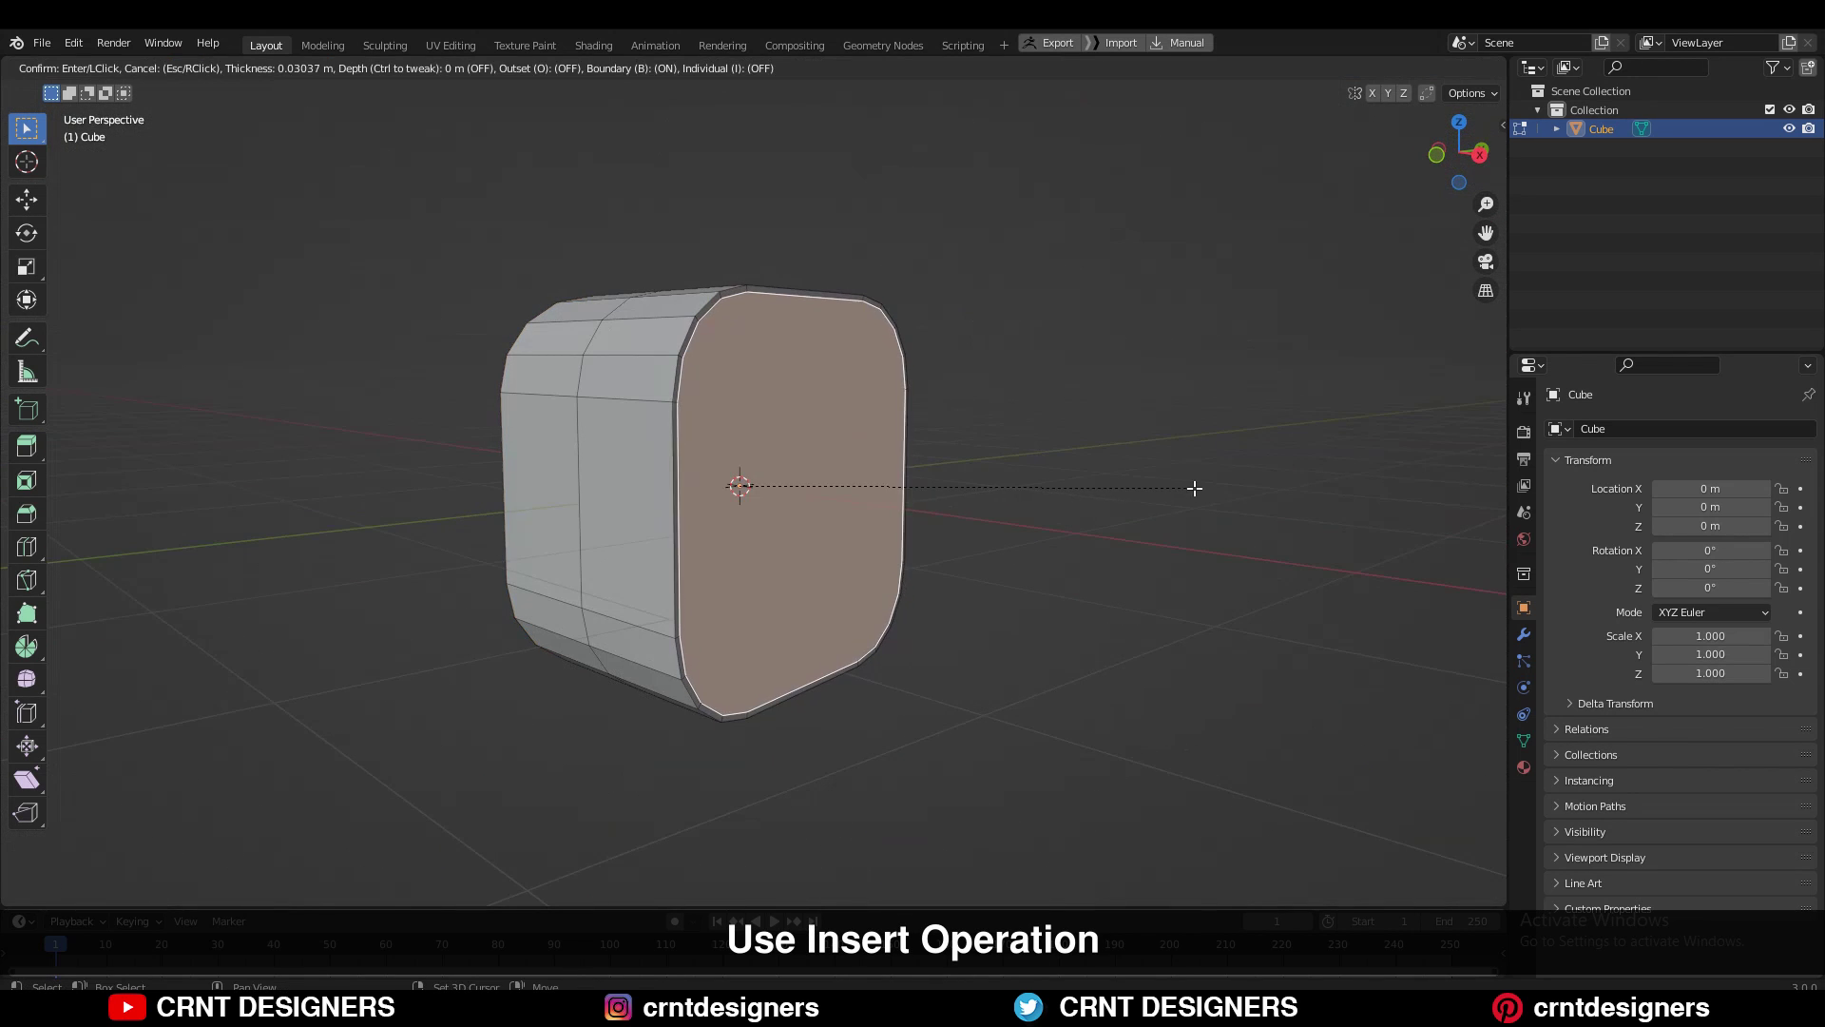
{"action": "left_click", "coordinate": [1195, 488]}
{"action": "middle_click_drag", "start_coordinate": [1027, 501], "coordinate": [1194, 491]}
{"action": "left_click", "coordinate": [1194, 490]}
- Add three loop cuts across each flat area between the bevels and one midway on each side of the centre loop
{"action": "middle_click_drag", "start_coordinate": [1112, 642], "coordinate": [1153, 430]}
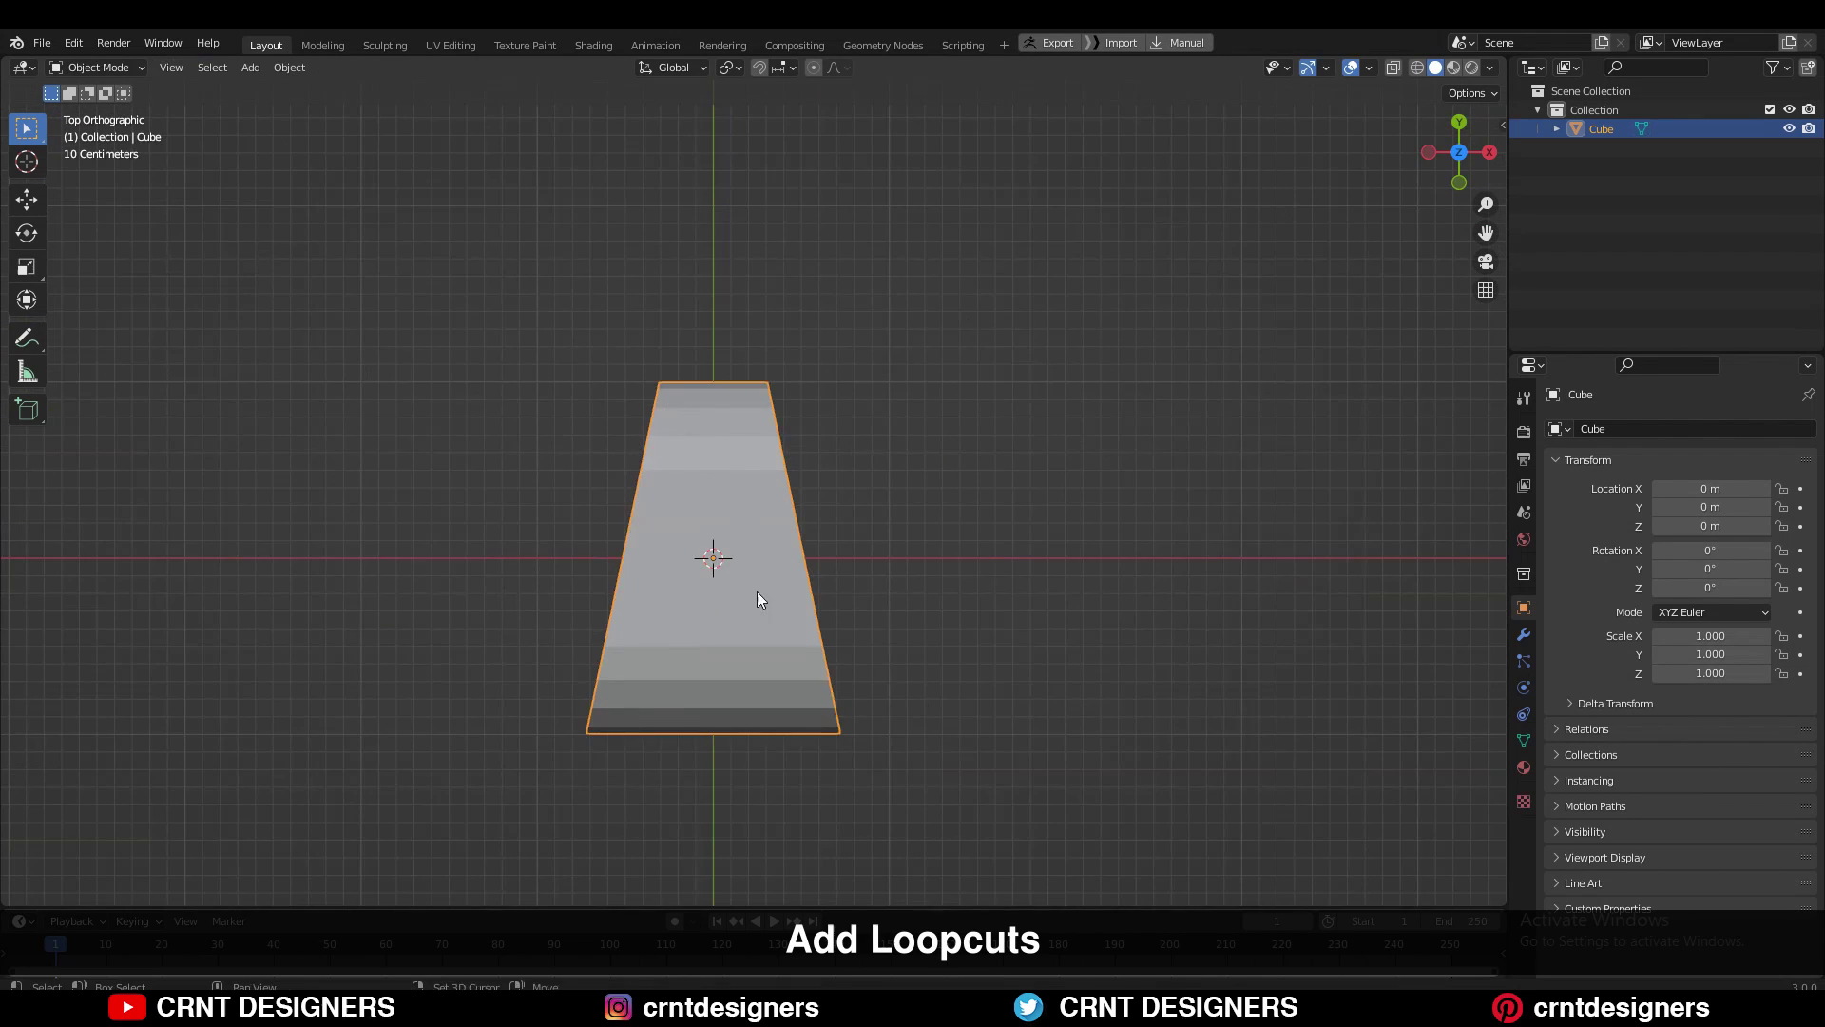
{"action": "key", "text": "ctrl+r"}
{"action": "scroll", "coordinate": [700, 475], "scroll_direction": "up", "scroll_amount": 2}
{"action": "left_click", "coordinate": [700, 475]}
{"action": "left_click_drag", "start_coordinate": [758, 535], "coordinate": [801, 613]}
{"action": "key", "text": "ctrl+r"}
{"action": "left_click", "coordinate": [810, 456]}
{"action": "right_click", "coordinate": [811, 456]}
{"action": "middle_click_drag", "start_coordinate": [811, 457], "coordinate": [807, 697]}
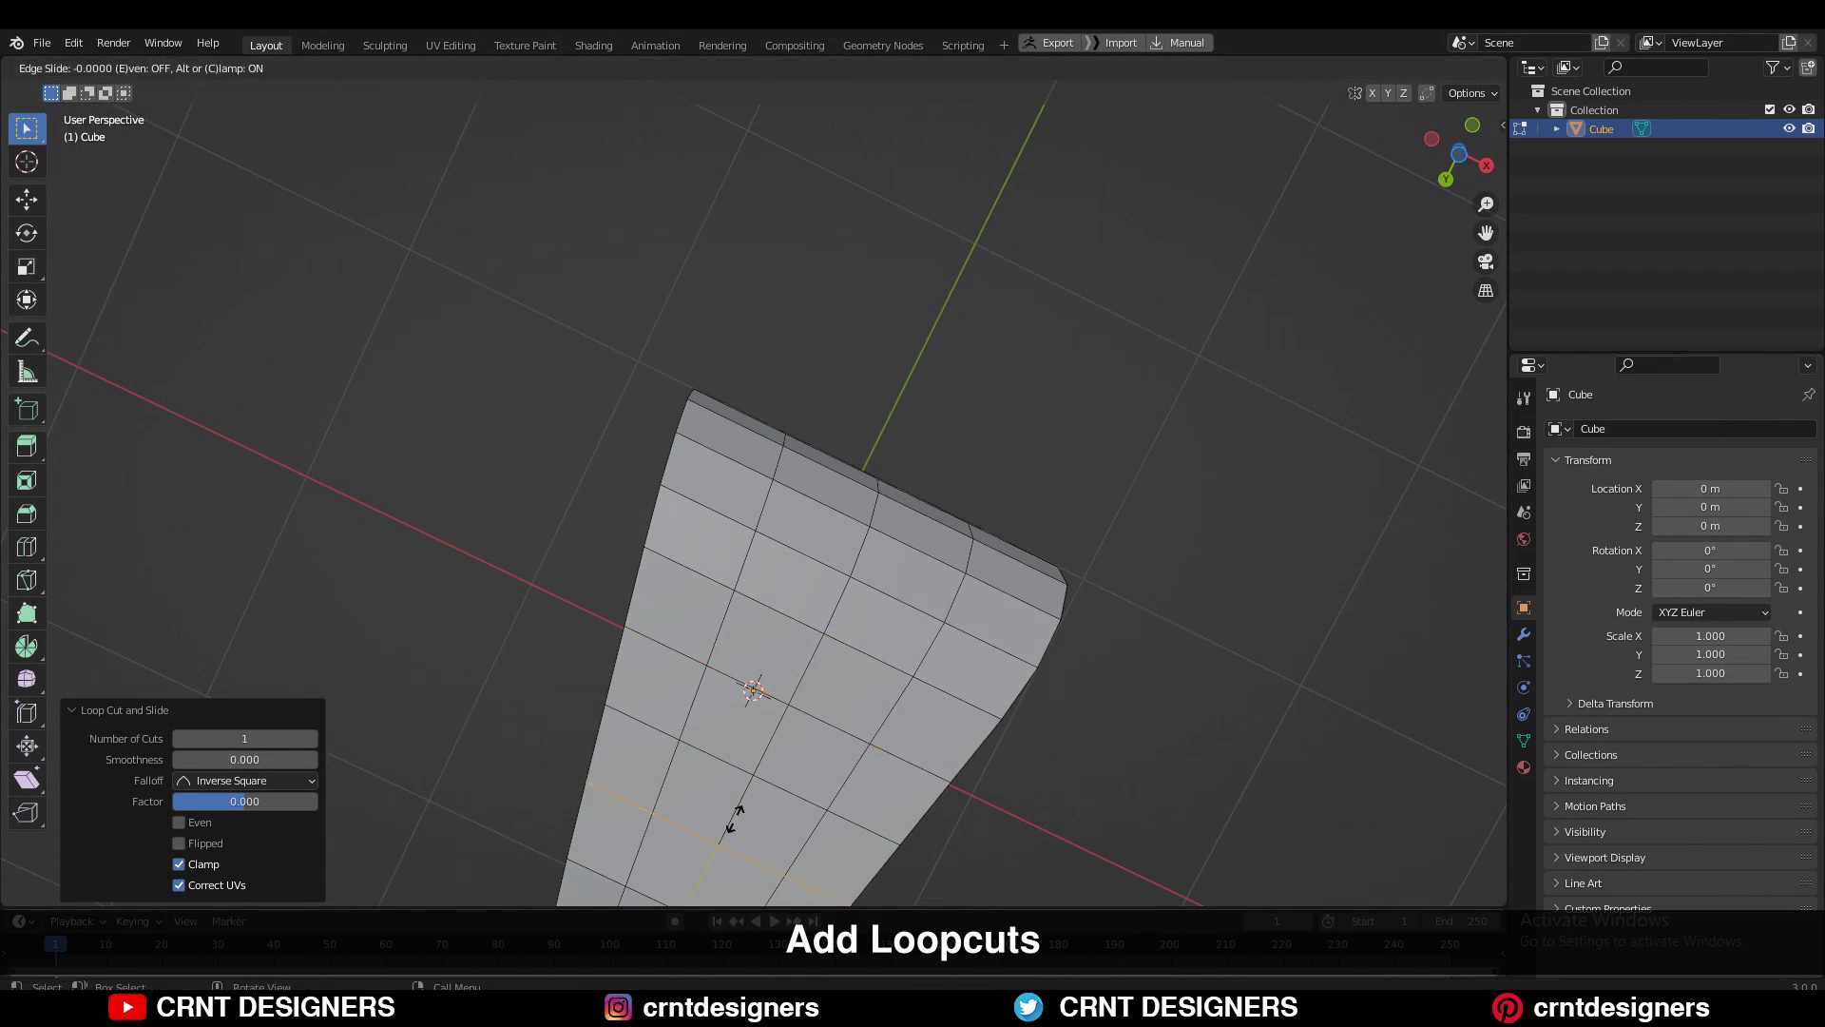
{"action": "left_click", "coordinate": [732, 818]}
{"action": "middle_click_drag", "start_coordinate": [731, 817], "coordinate": [761, 571]}
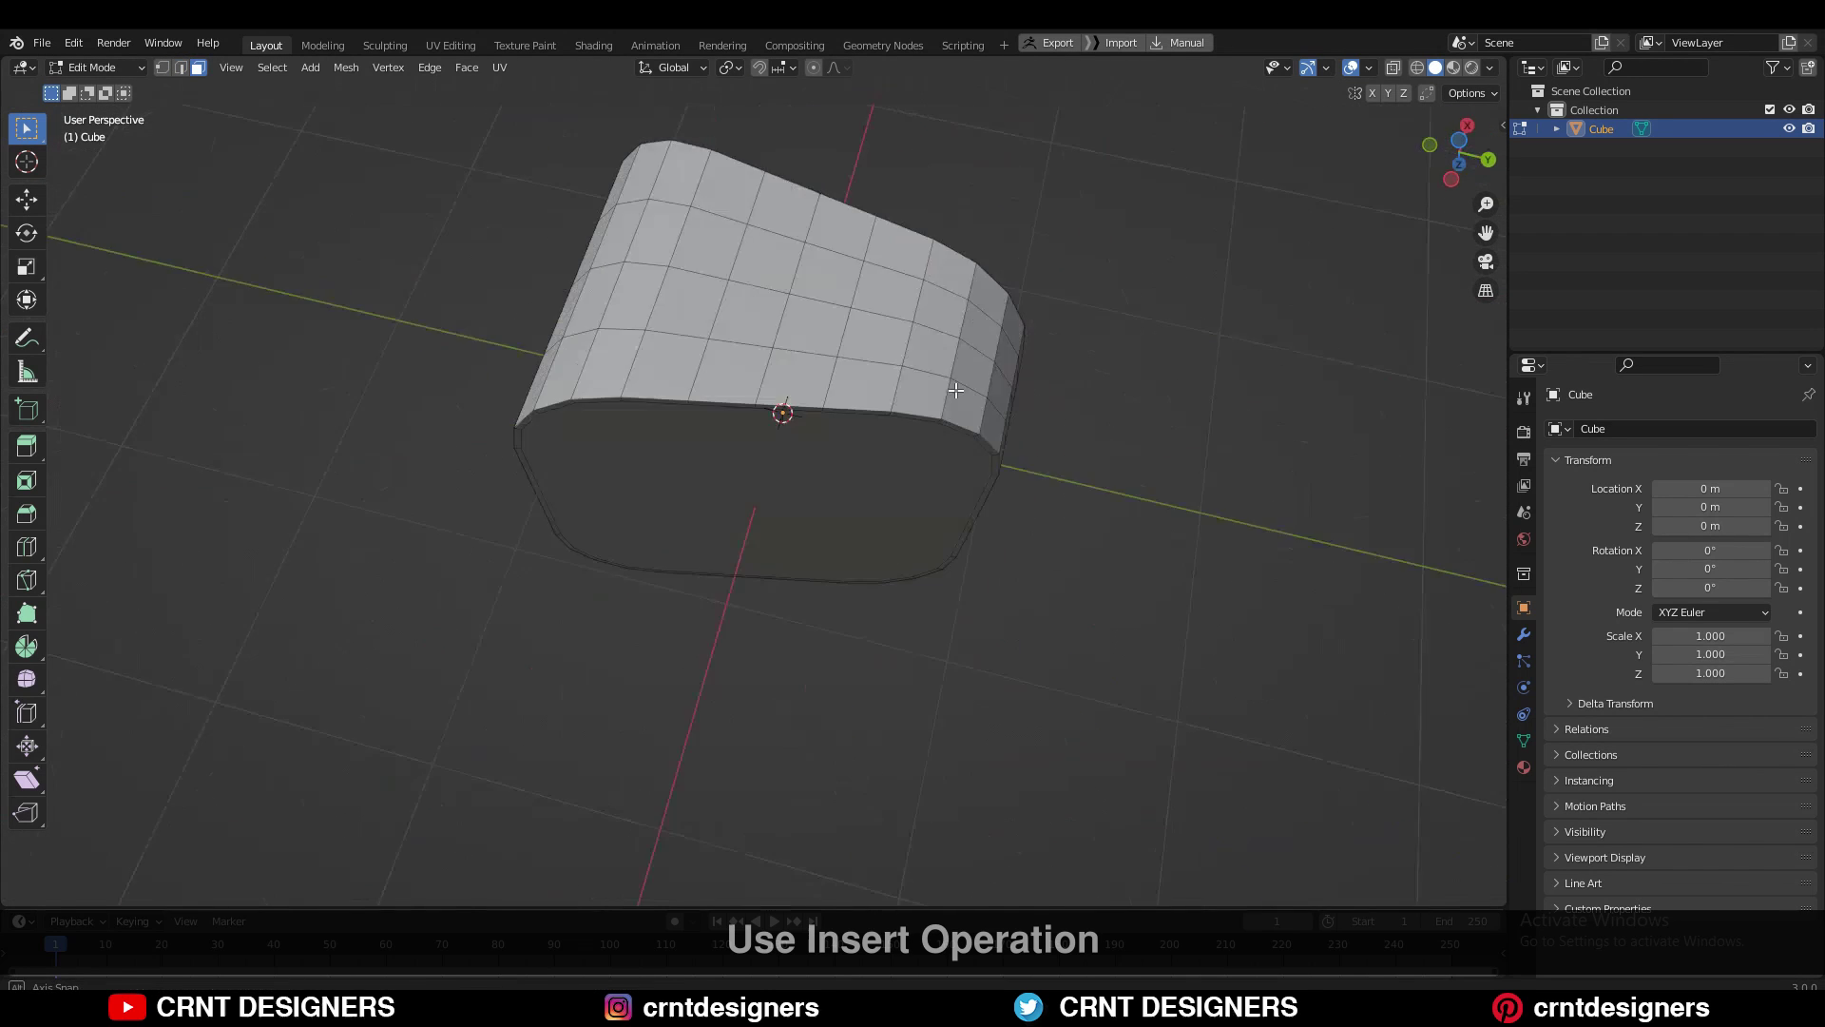
- Inset both side faces by about 0.22 m and reshape them into circles with LoopTools
{"action": "left_click", "coordinate": [952, 410]}
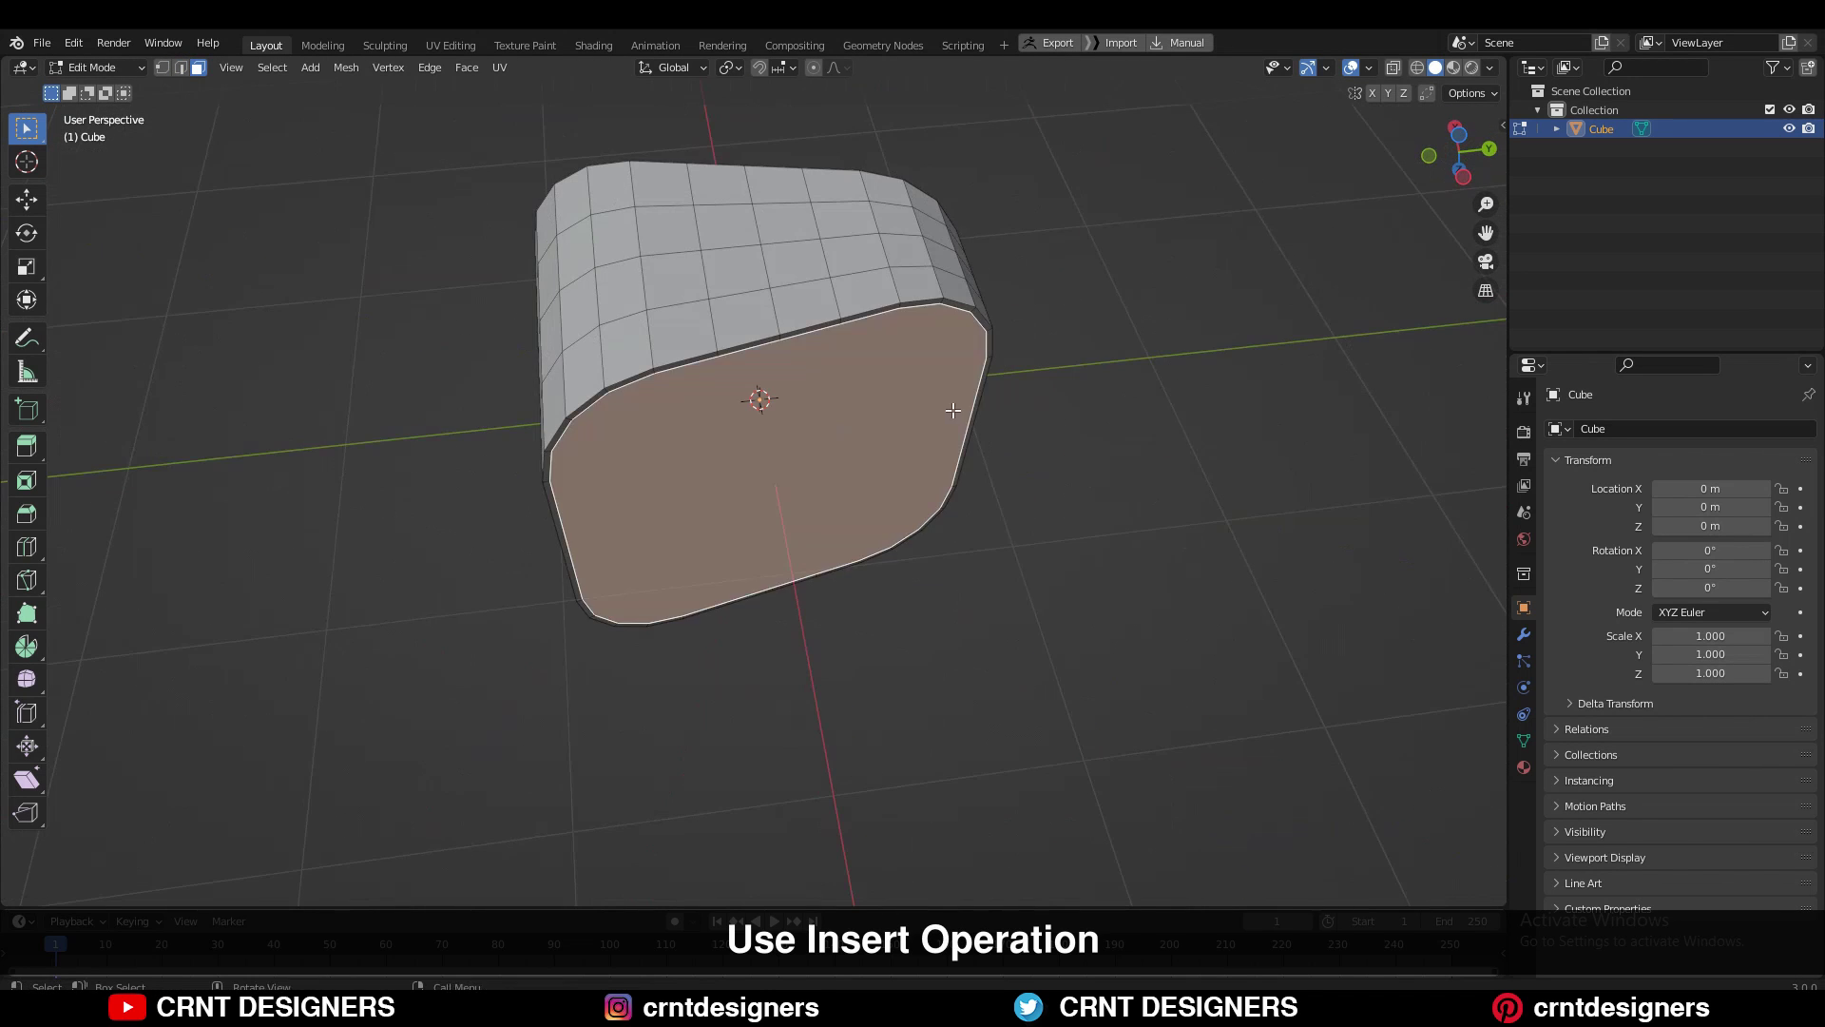
{"action": "middle_click_drag", "start_coordinate": [953, 410], "coordinate": [1163, 394]}
{"action": "key", "text": "i"}
{"action": "left_click", "coordinate": [1246, 374]}
{"action": "right_click", "coordinate": [1229, 298]}
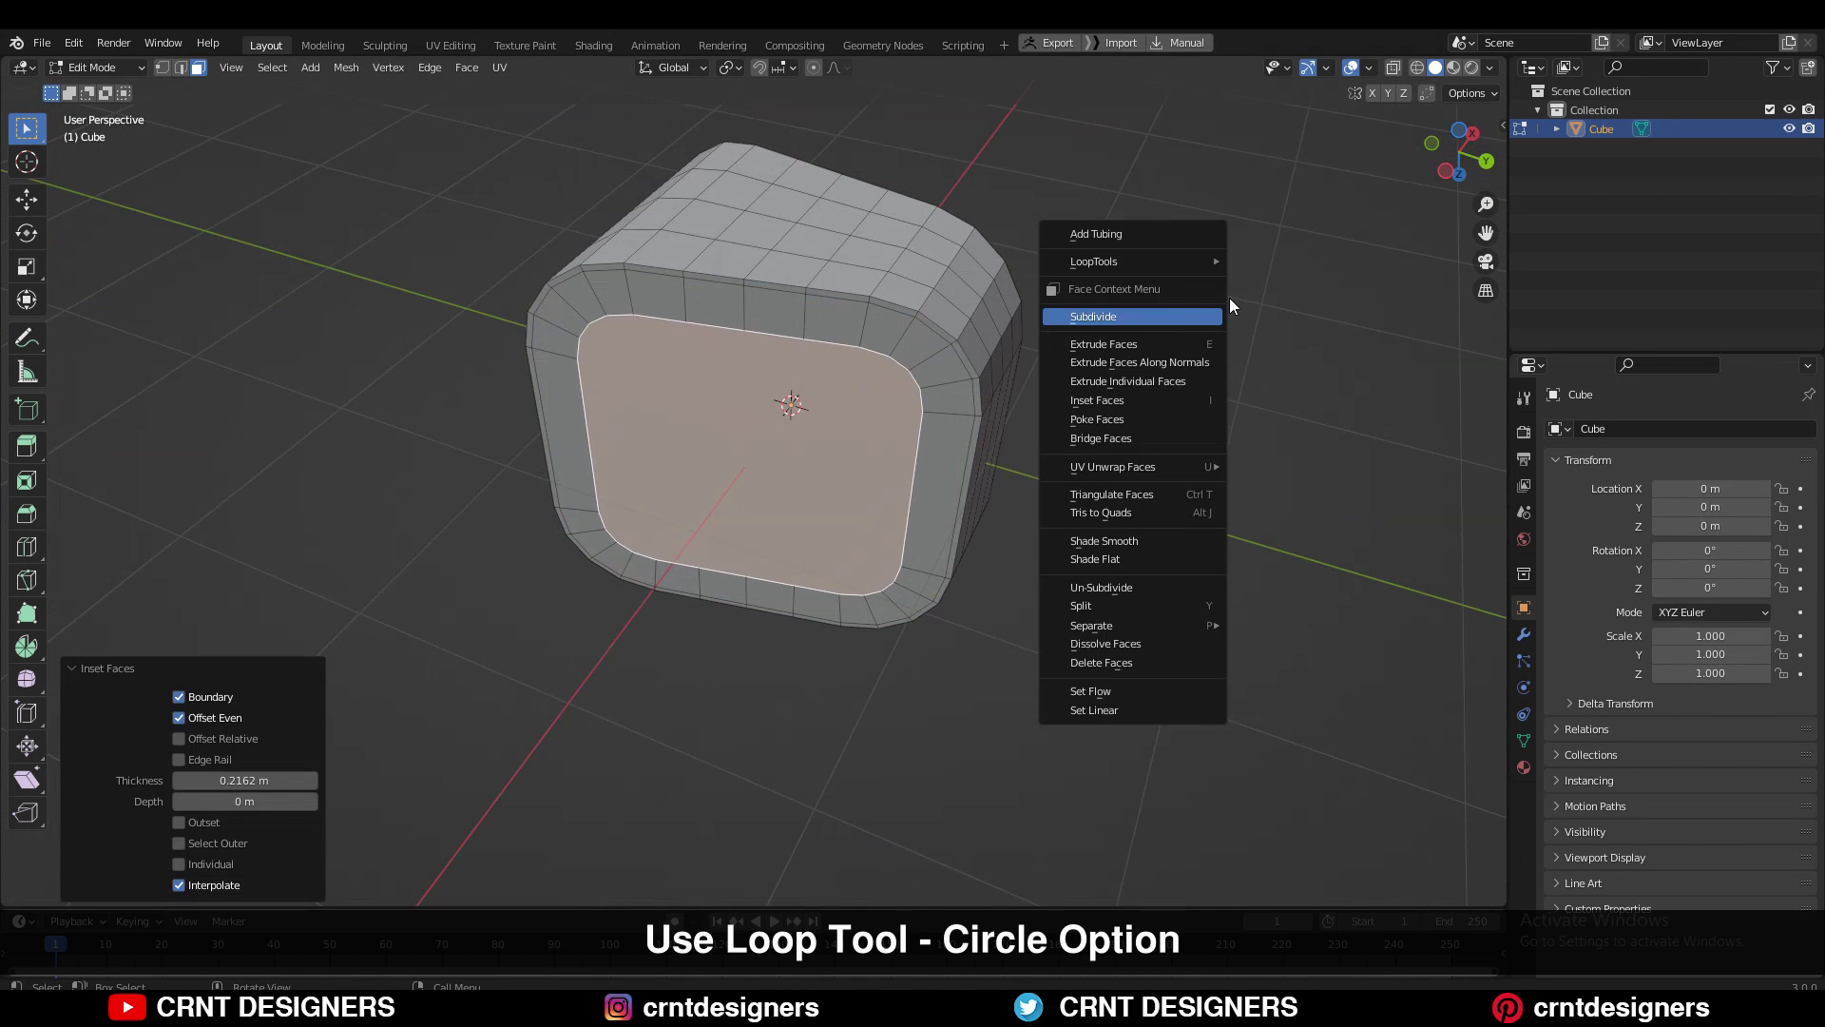
{"action": "mouse_move", "coordinate": [1177, 259]}
{"action": "left_click", "coordinate": [1285, 278]}
- Set the transform pivot point to Individual Origins and scale the circular faces to 0.6
{"action": "key", "text": "s"}
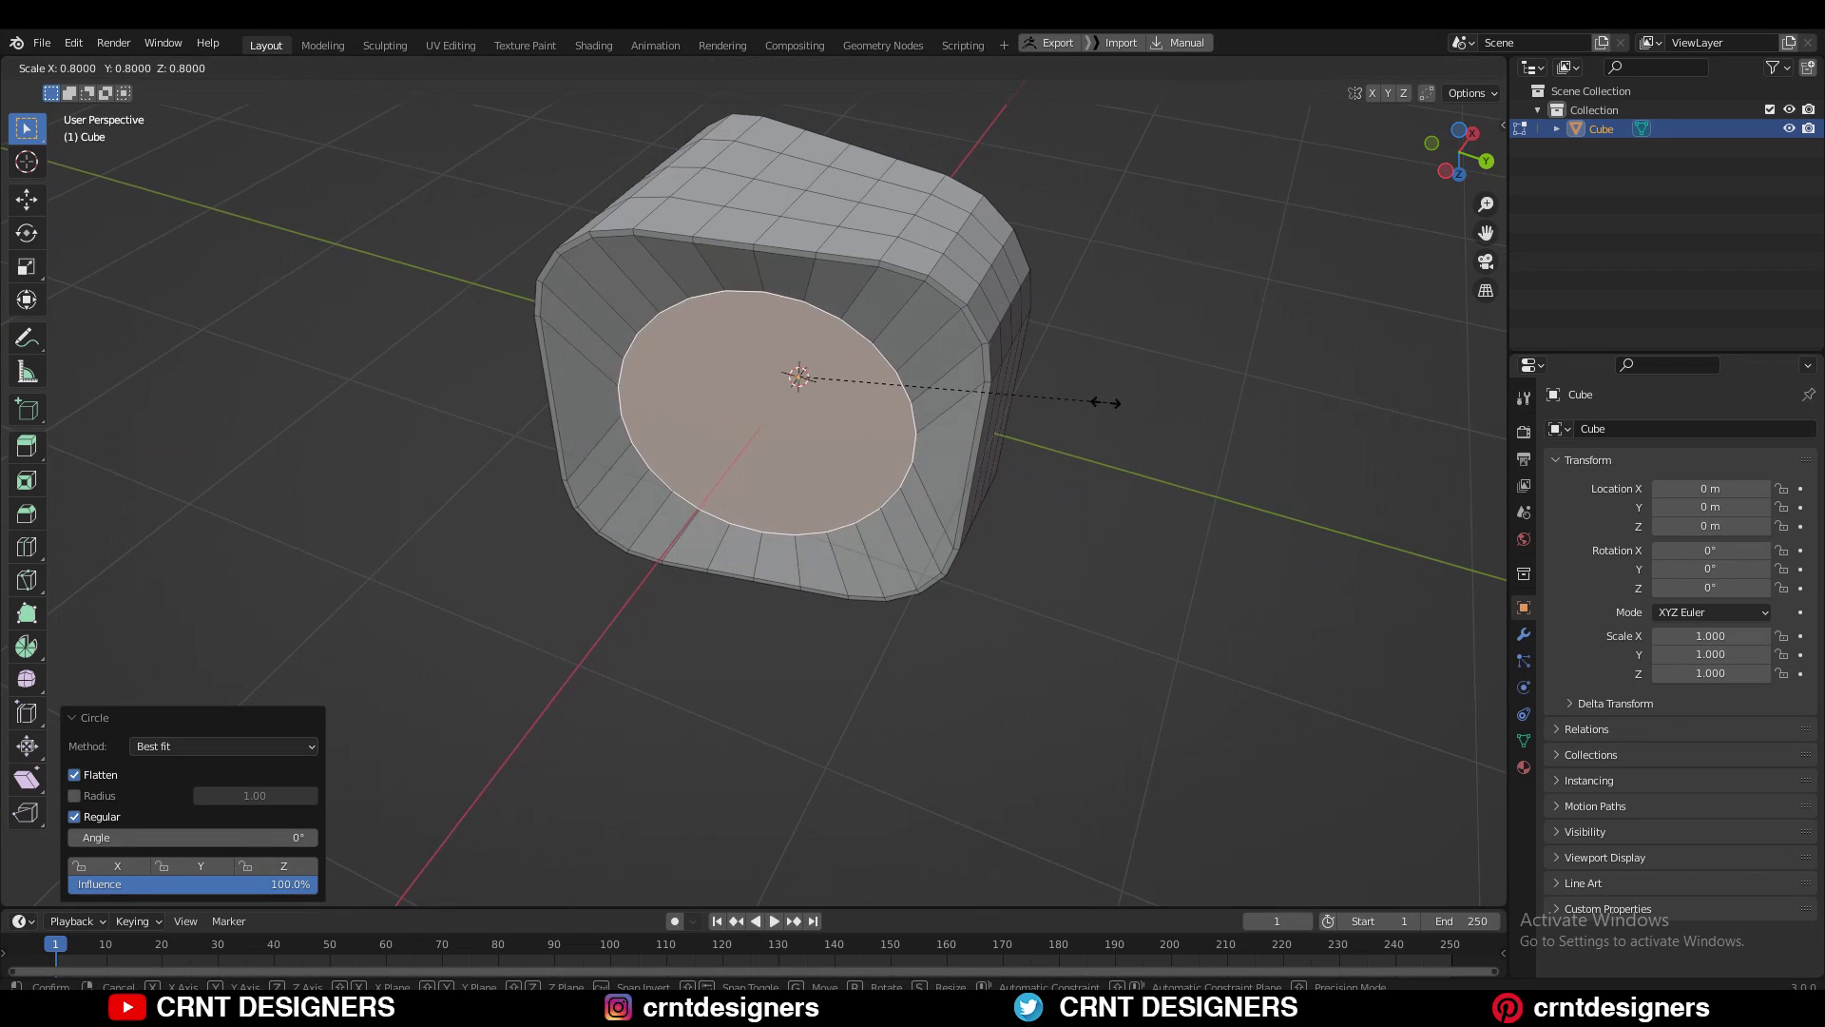
{"action": "left_click", "coordinate": [1033, 390]}
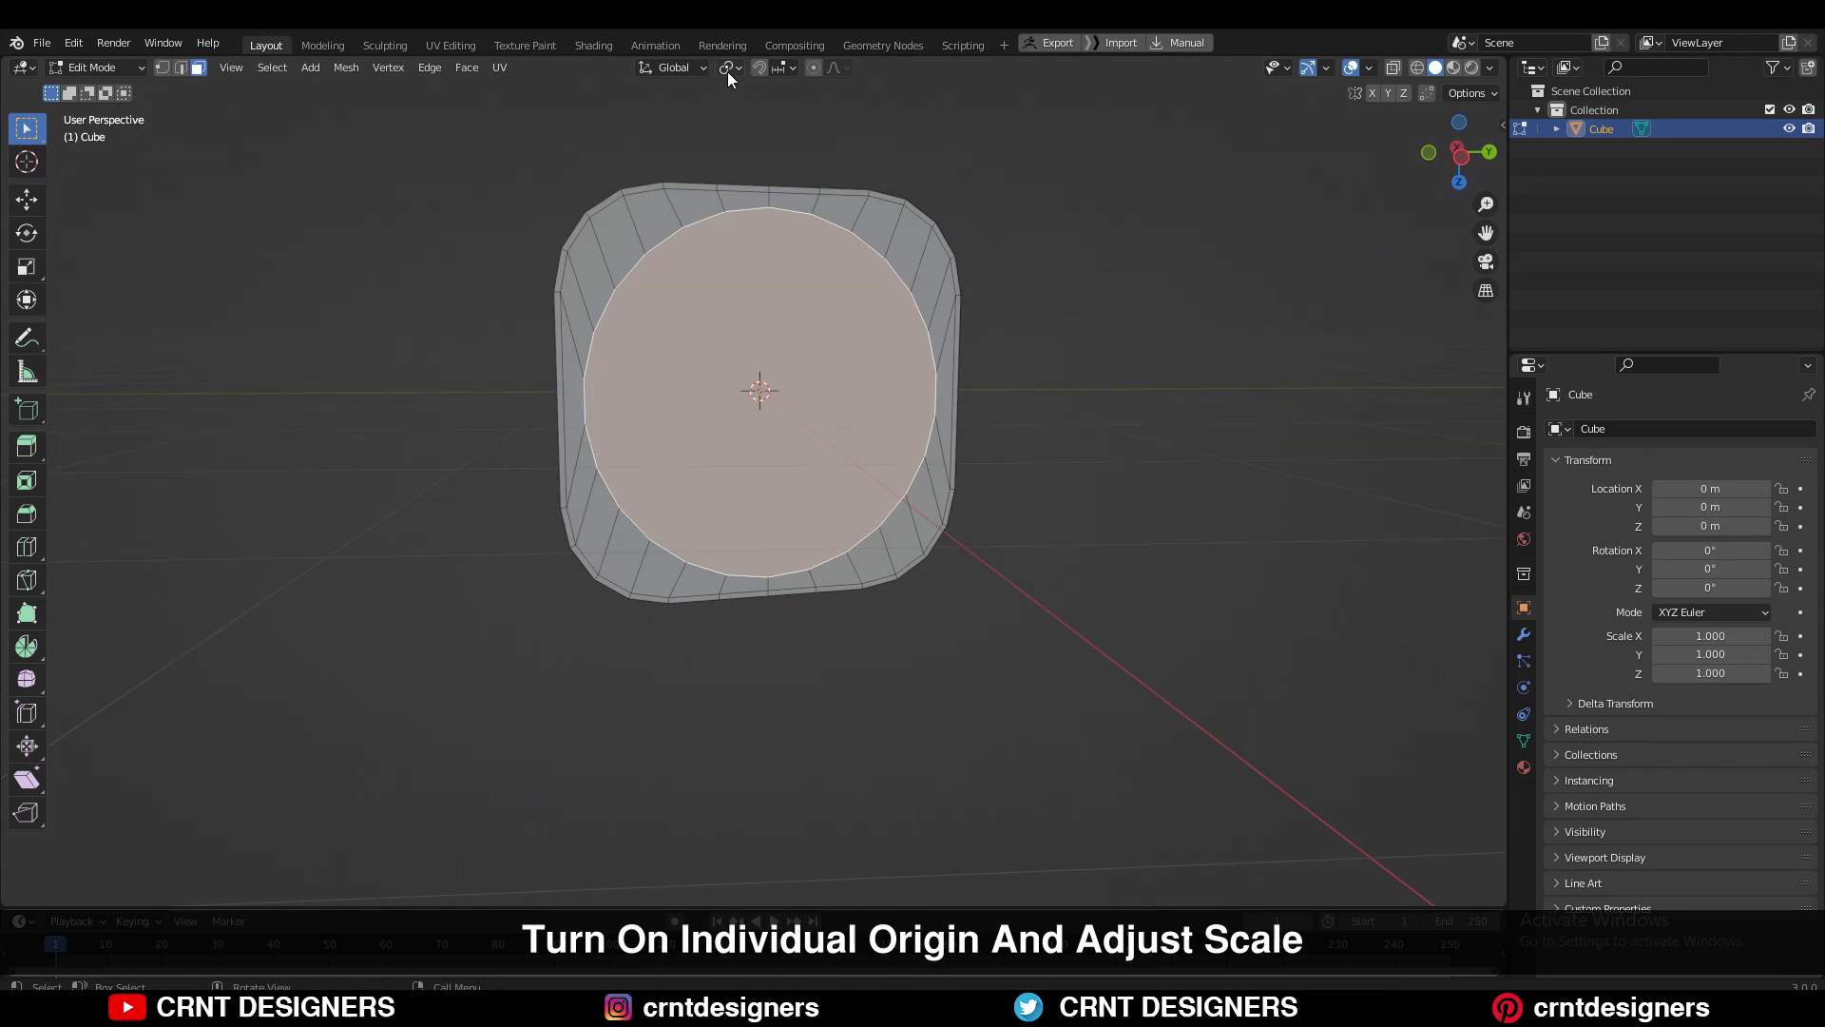
{"action": "left_click", "coordinate": [728, 69]}
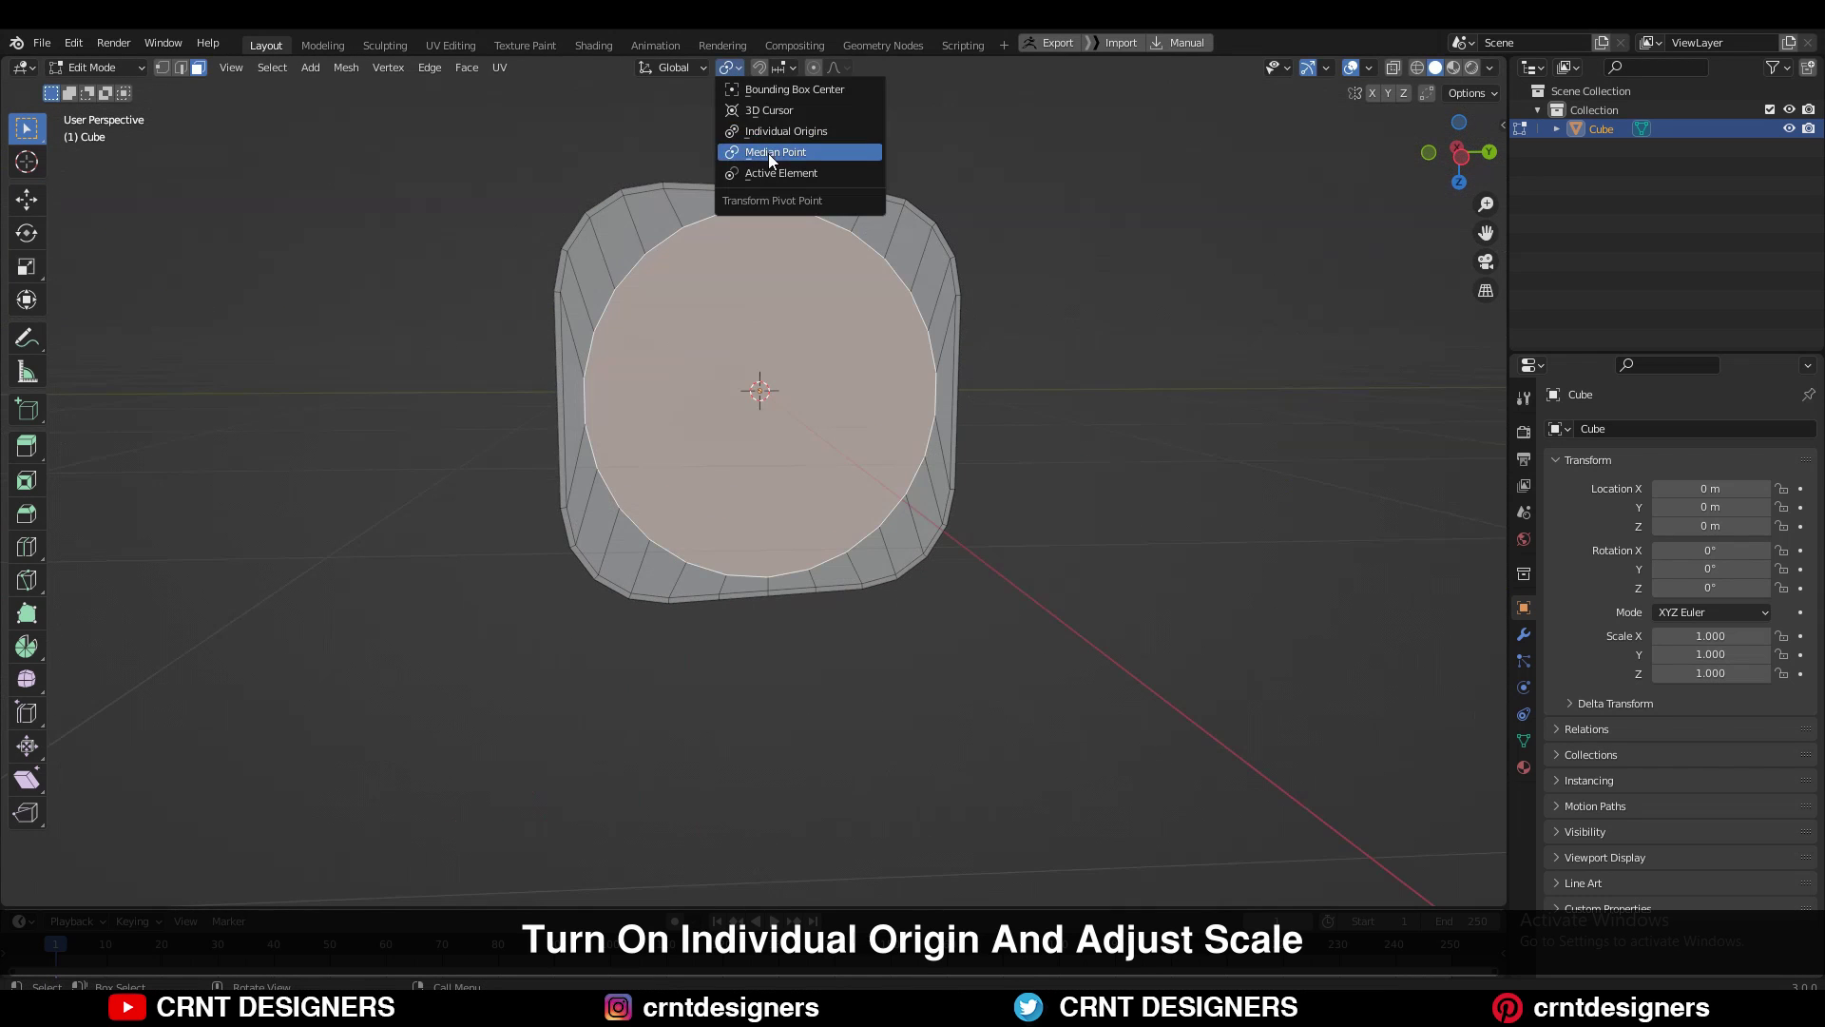
{"action": "left_click", "coordinate": [779, 131]}
{"action": "key", "text": "s"}
{"action": "left_click", "coordinate": [1017, 307]}
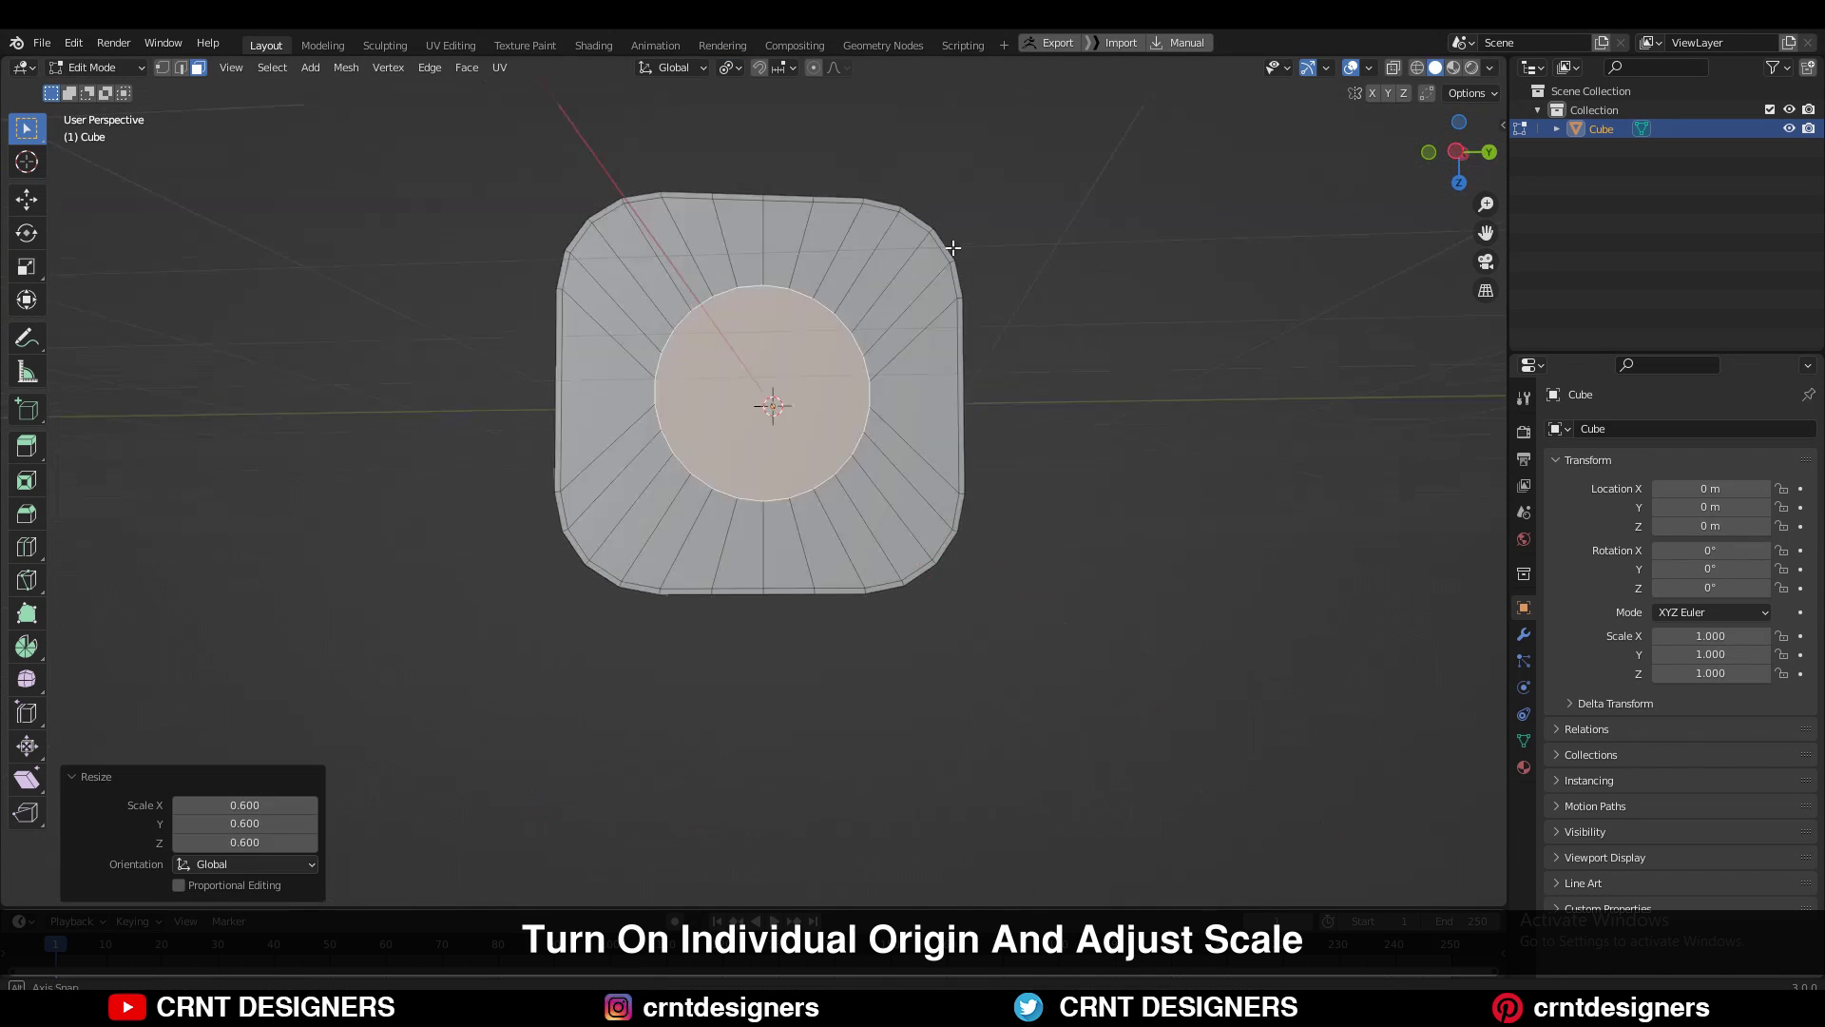
- Rotate the whole block 180° about the X axis in right view
{"action": "middle_click_drag", "start_coordinate": [1017, 307], "coordinate": [1027, 316]}
{"action": "key", "text": "r"}
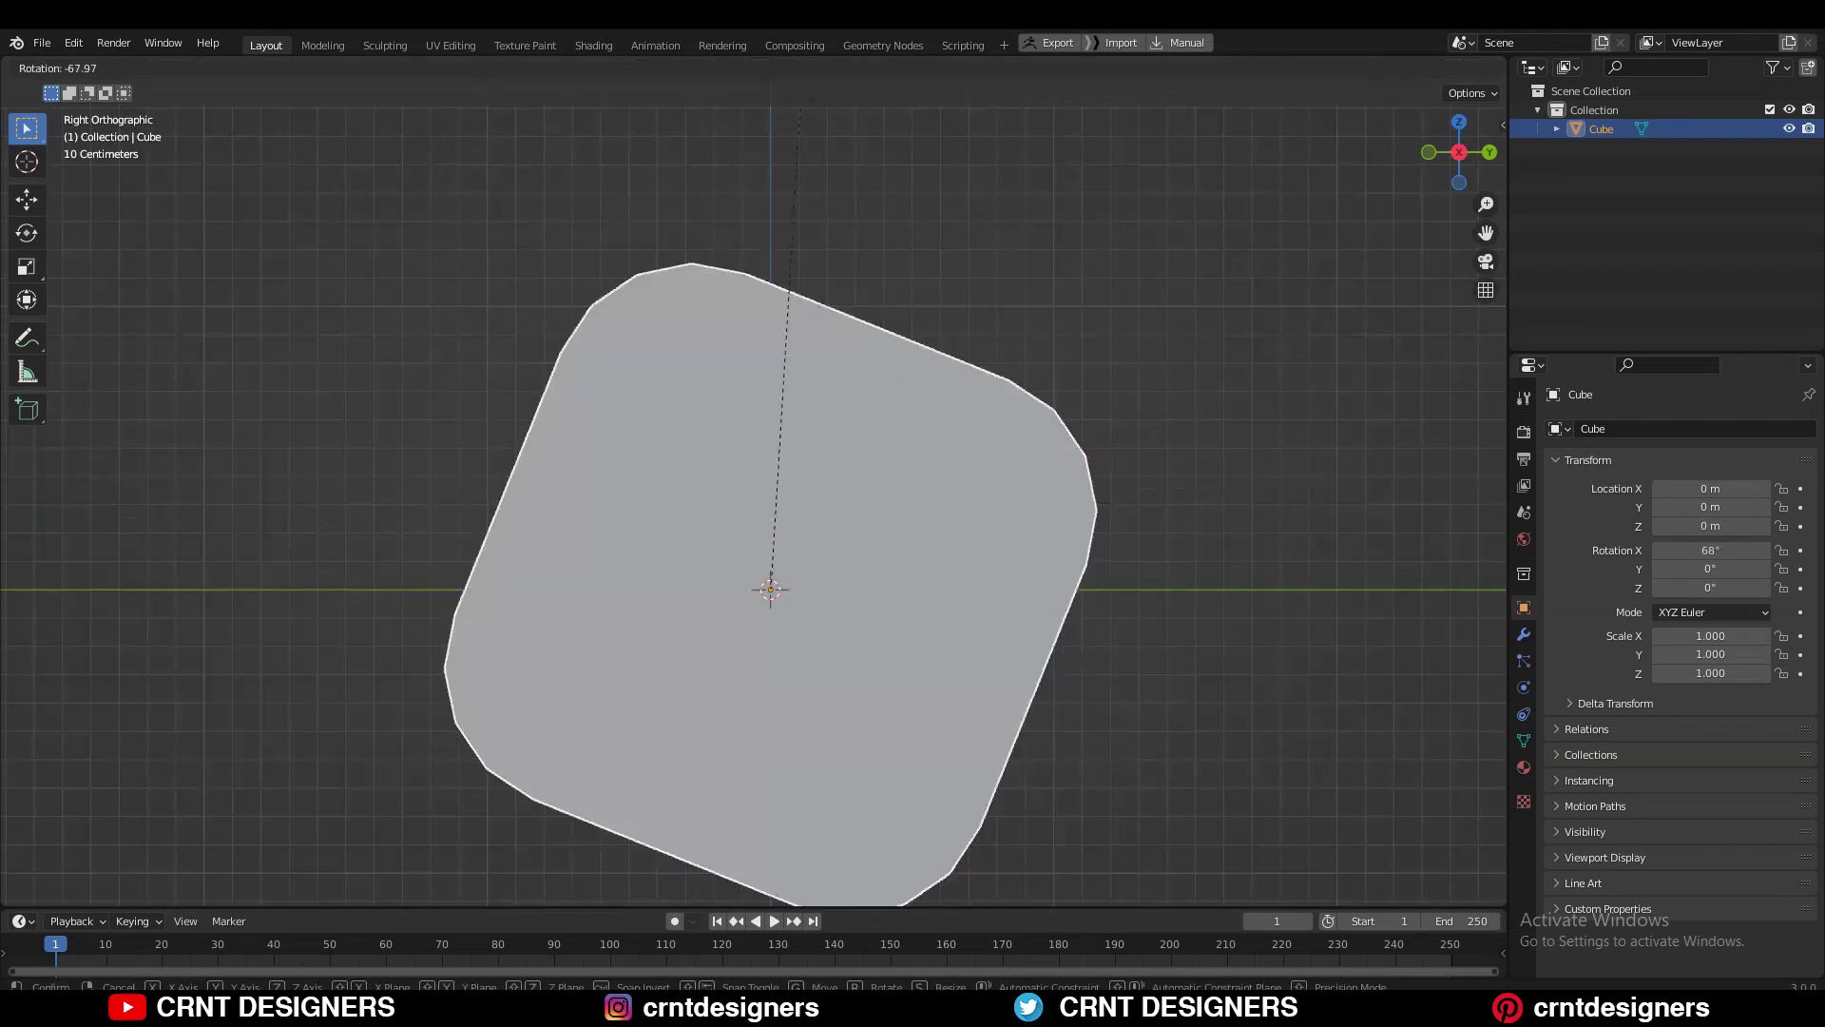
{"action": "left_click", "coordinate": [652, 632]}
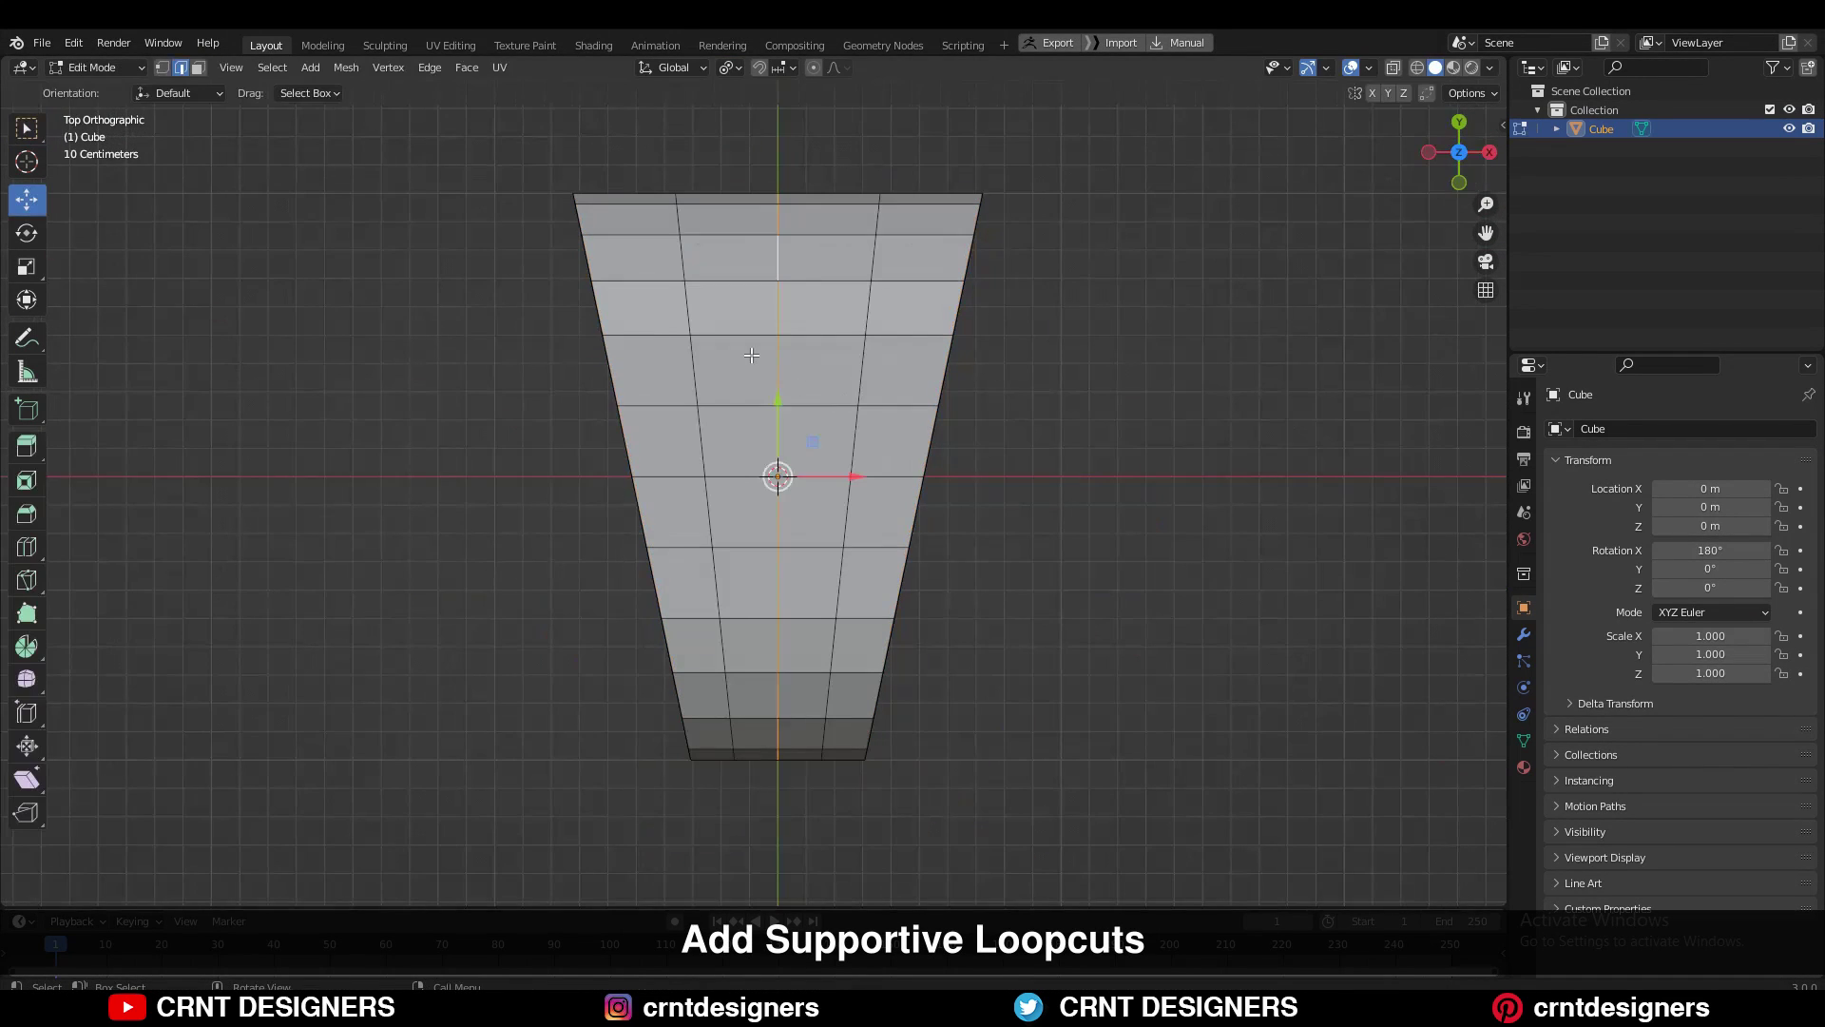
- Add loop cuts between the existing lengthwise loops and supporting loops near both slanted sides of the block
{"action": "left_click", "coordinate": [678, 283]}
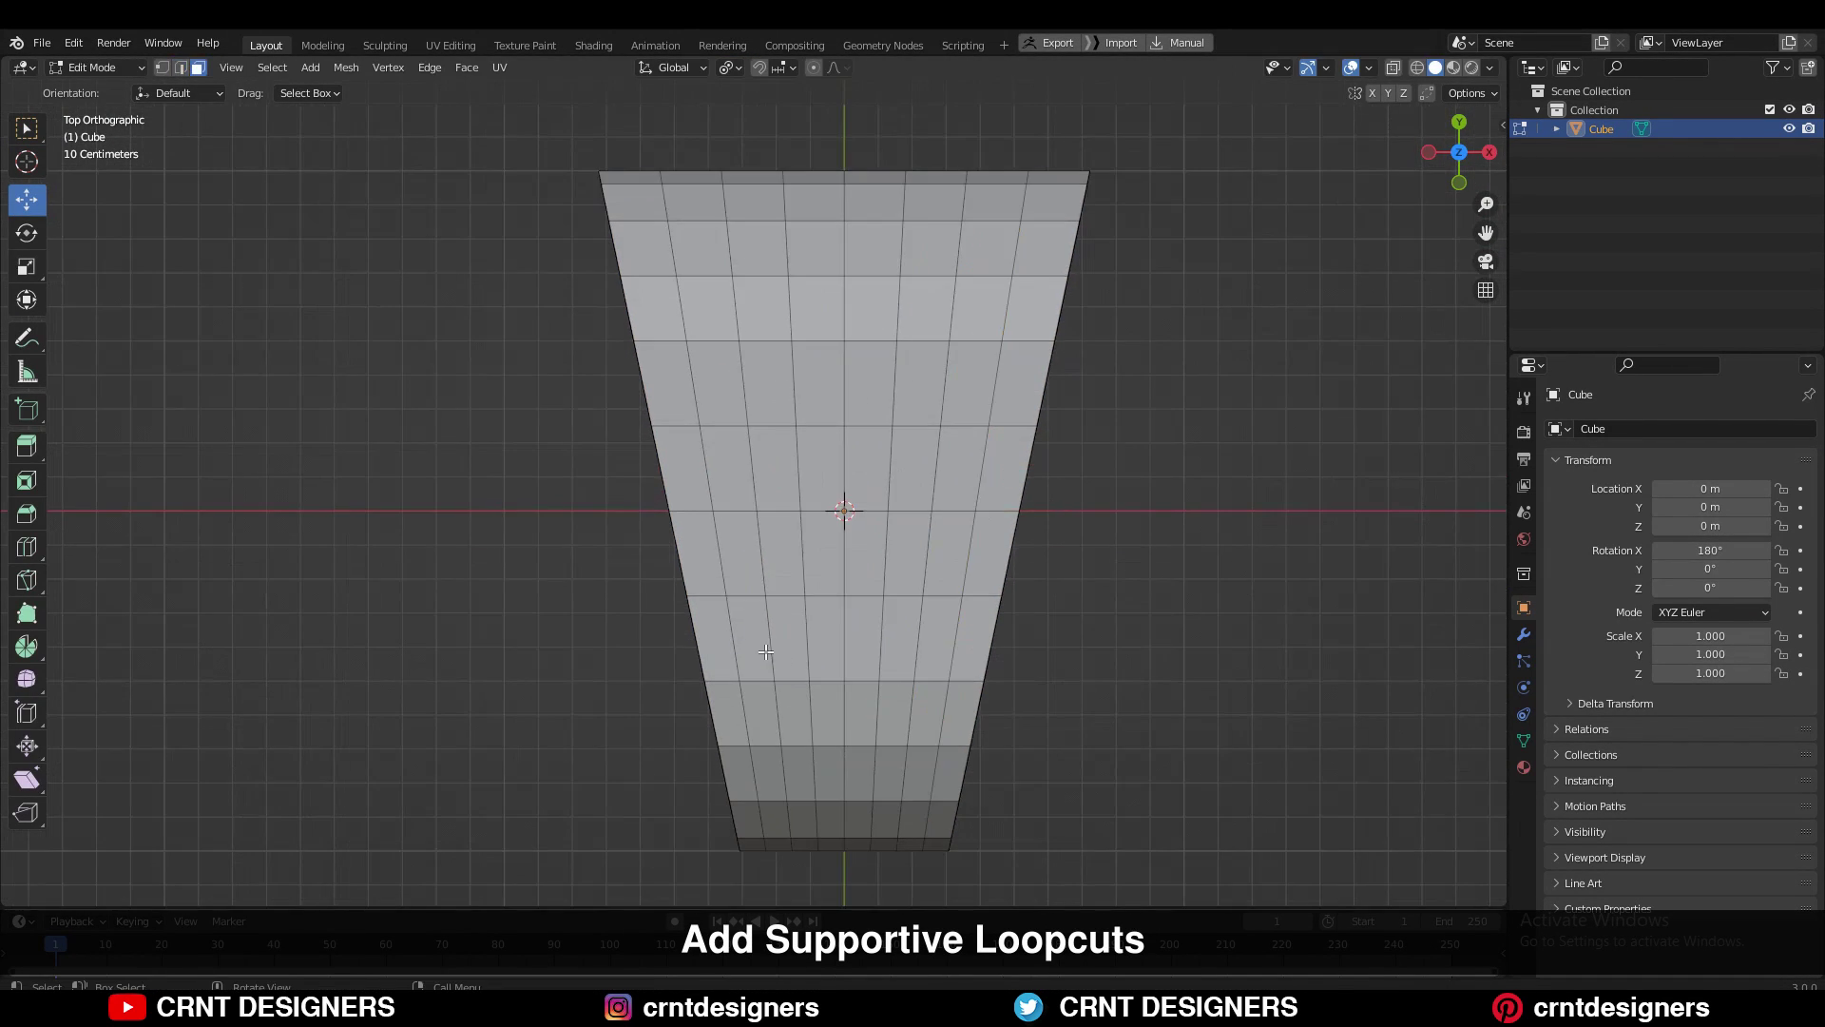
{"action": "key", "text": "ctrl+r"}
{"action": "left_click", "coordinate": [643, 234]}
{"action": "left_click", "coordinate": [631, 234]}
{"action": "key", "text": "ctrl+r"}
{"action": "left_click", "coordinate": [1051, 221]}
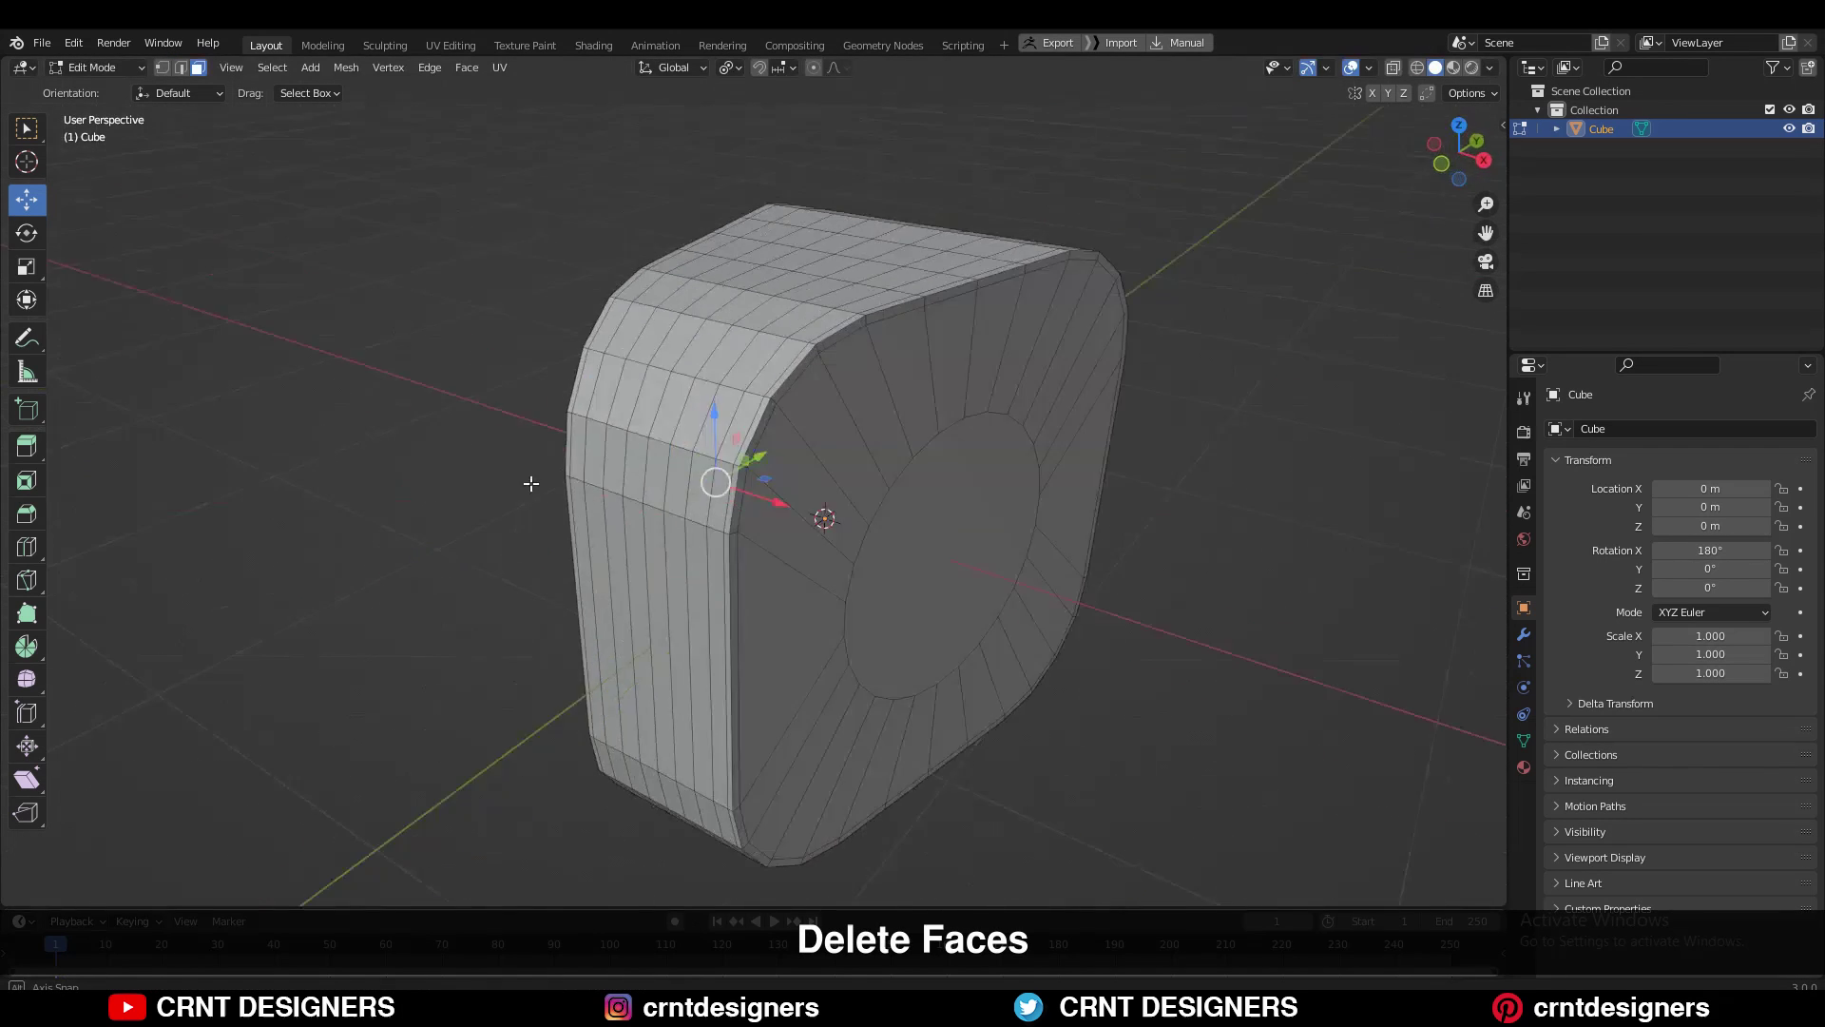
- Delete the circular faces at the centre of the block's two sides
{"action": "left_click", "coordinate": [836, 517]}
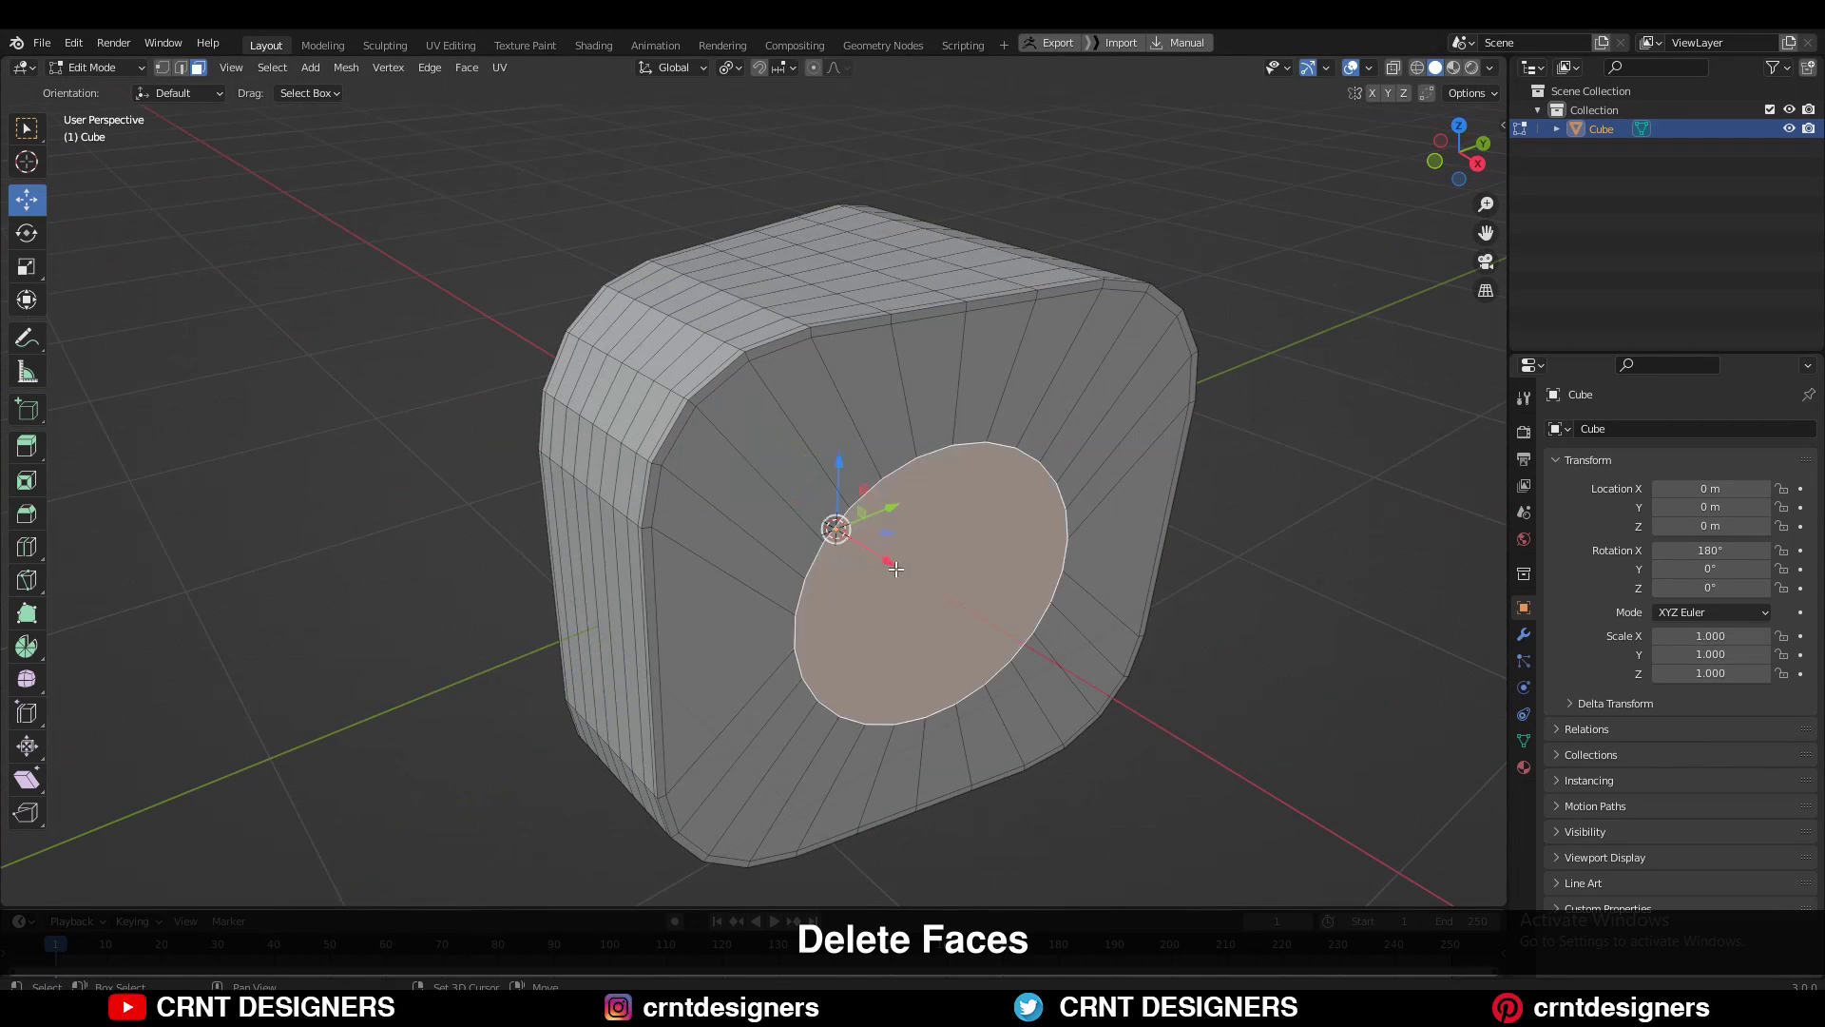
{"action": "key", "text": "x"}
{"action": "left_click", "coordinate": [835, 522]}
- Add four concentric loop cuts around the circular opening on each side of the block
{"action": "scroll", "coordinate": [666, 444], "scroll_direction": "up", "scroll_amount": 2}
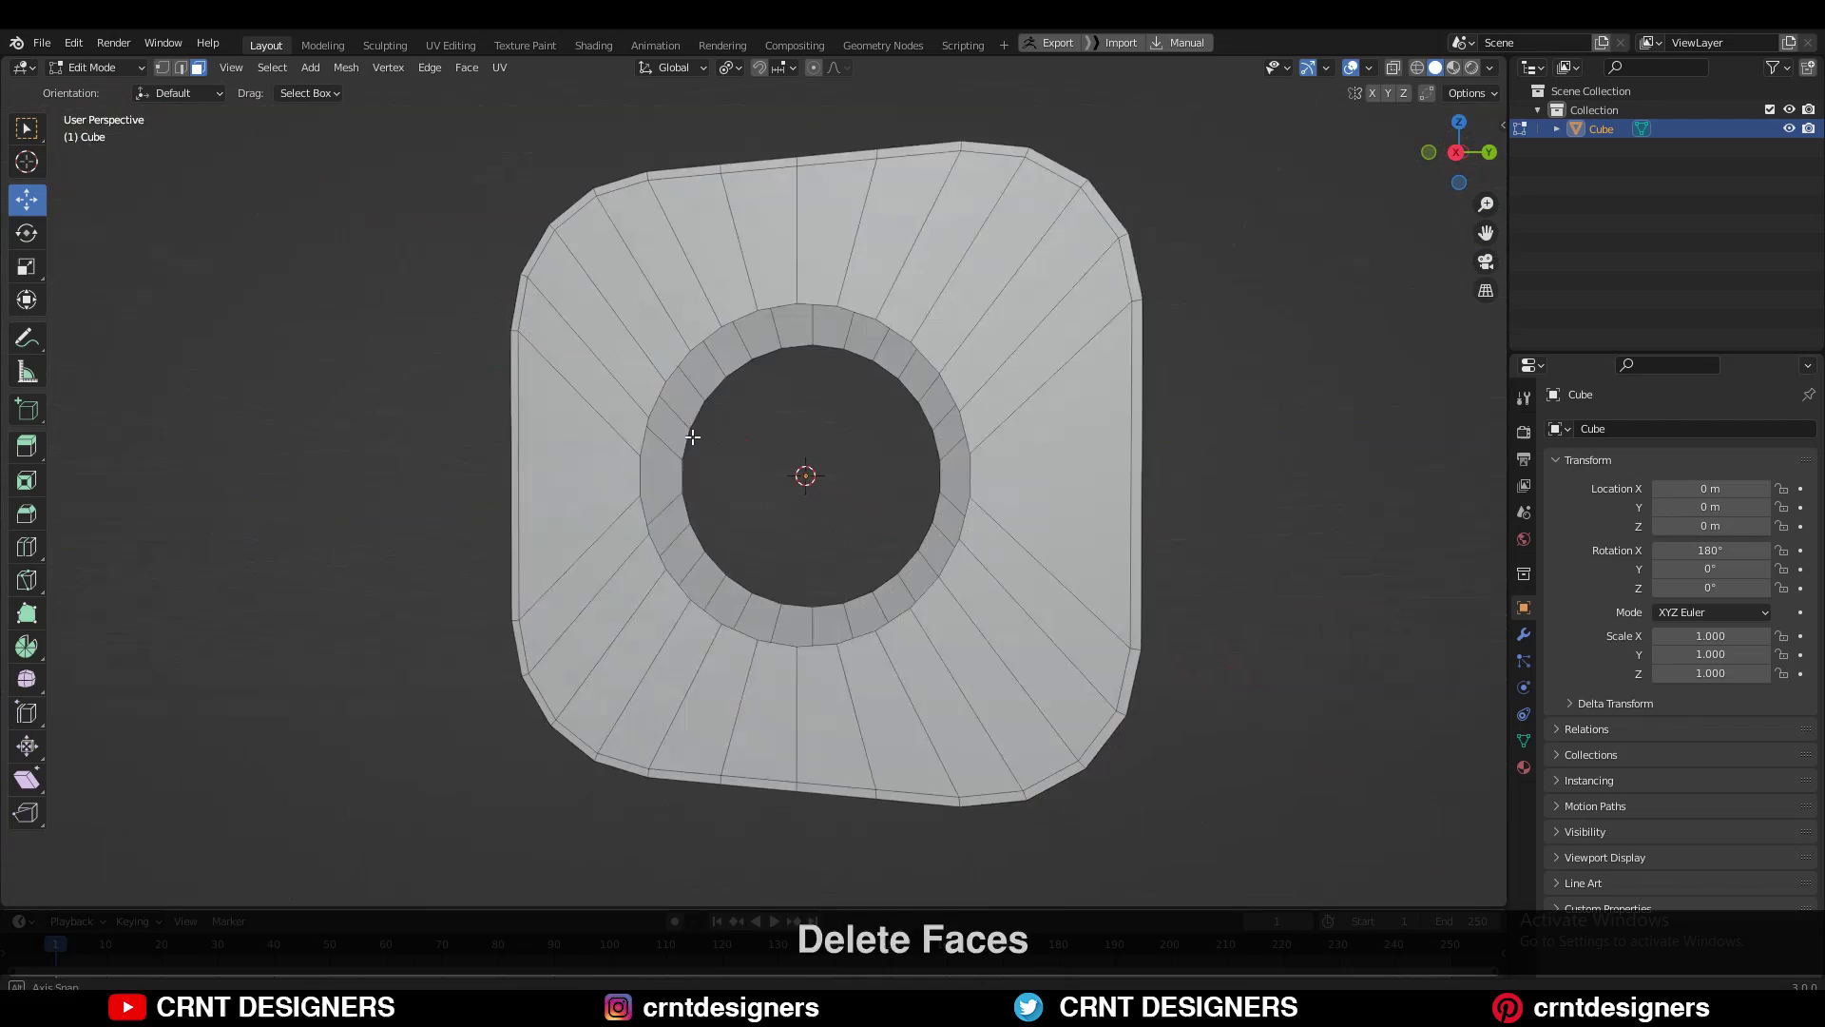
{"action": "key", "text": "ctrl+r"}
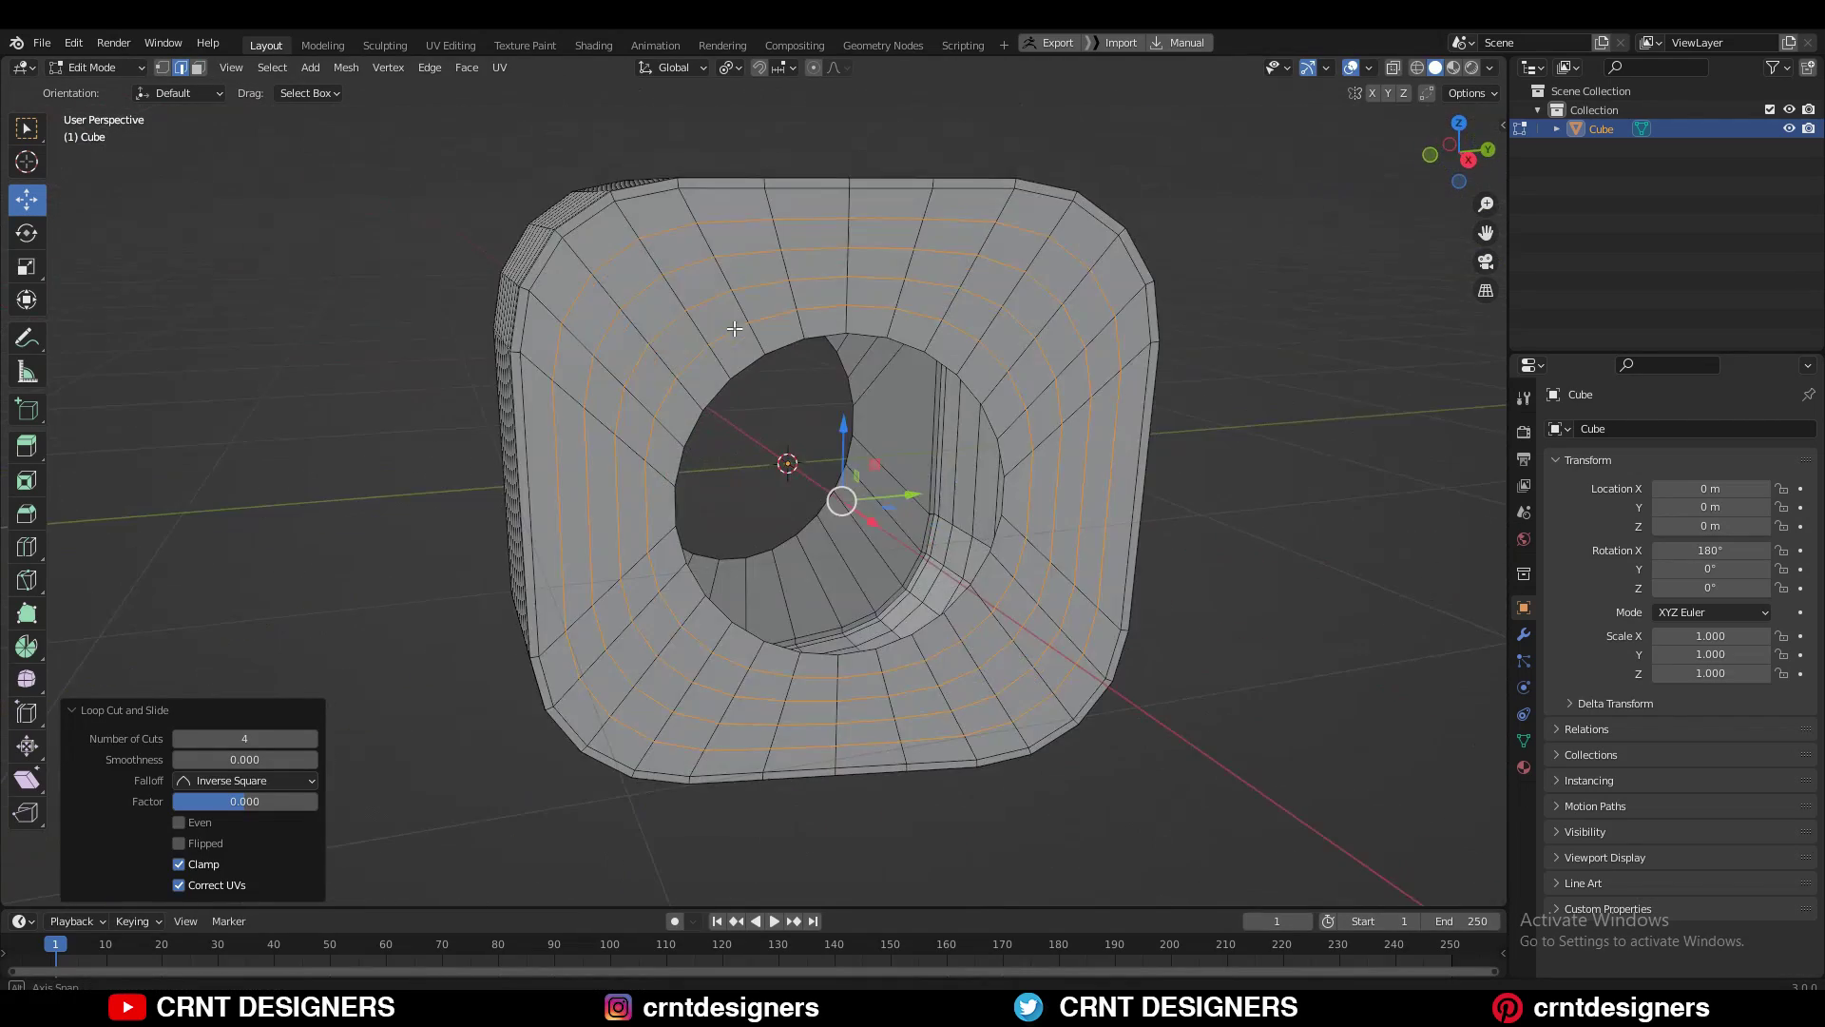
{"action": "middle_click_drag", "start_coordinate": [734, 328], "coordinate": [771, 377]}
- Bridge the edge loops of the two circular openings with LoopTools Bridge
{"action": "left_click", "coordinate": [661, 526], "text": "alt"}
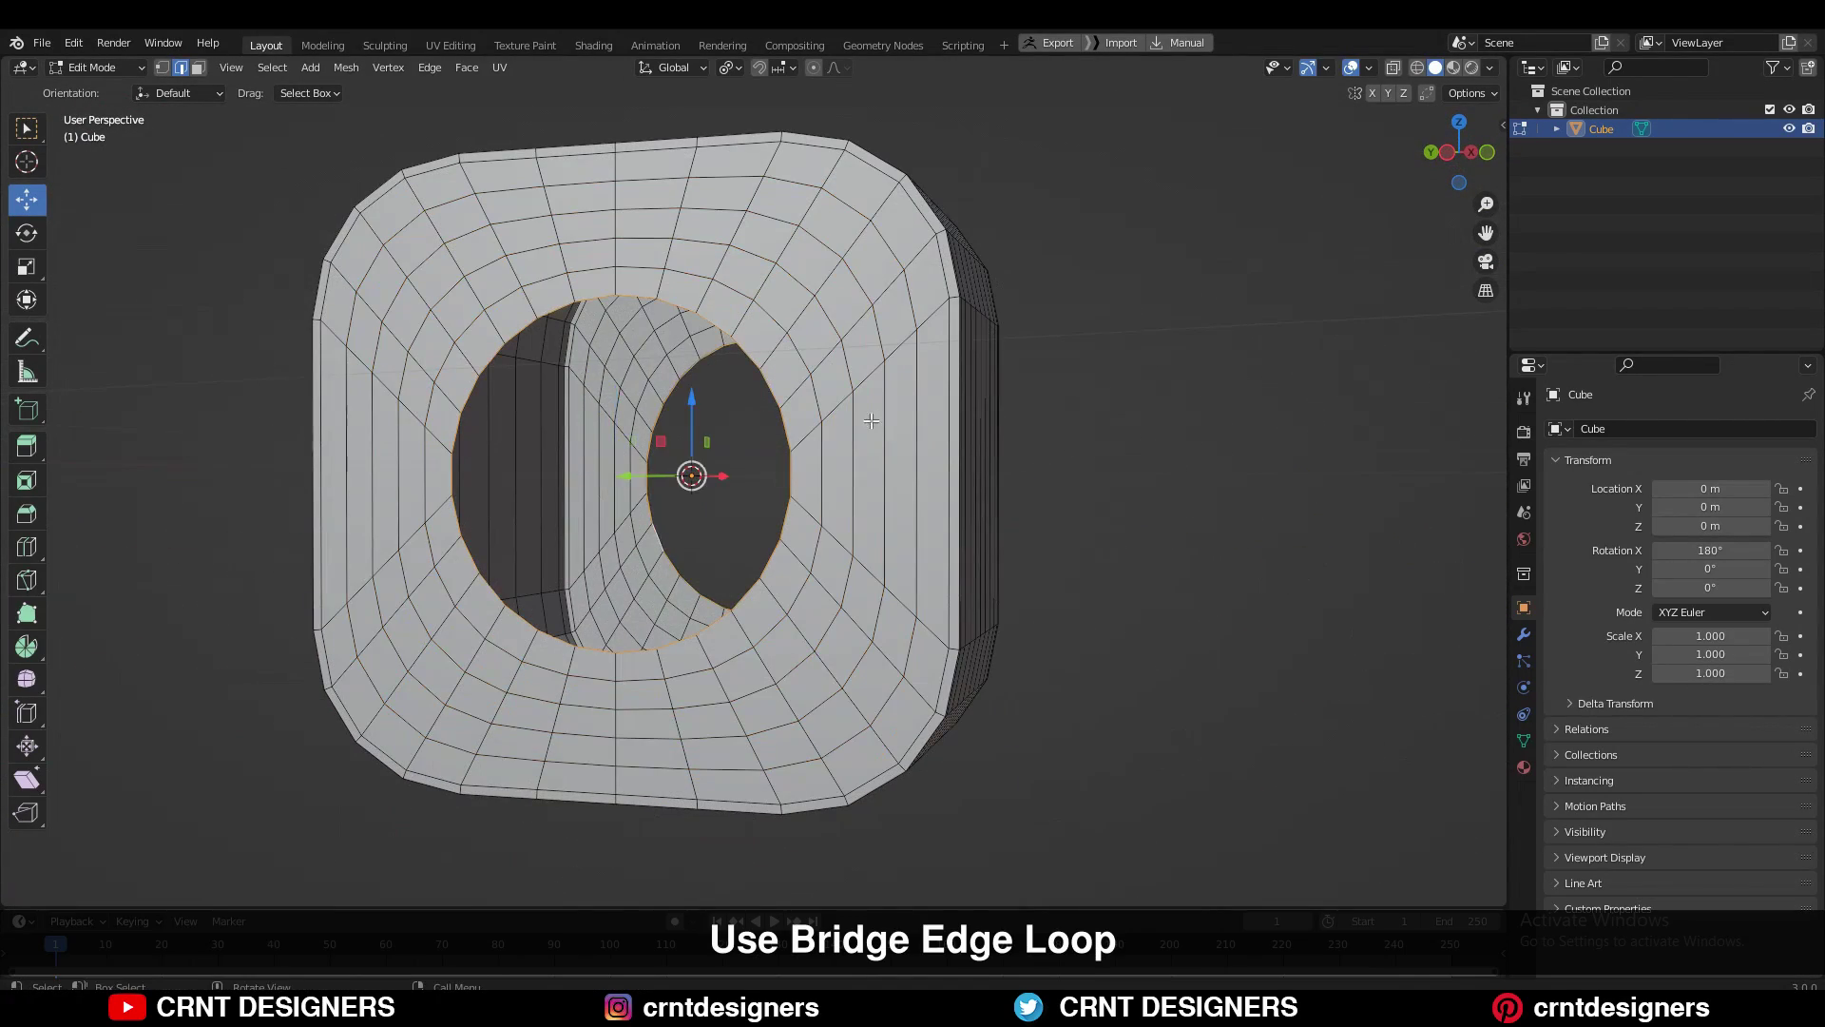
{"action": "middle_click_drag", "start_coordinate": [871, 421], "coordinate": [951, 323]}
{"action": "right_click", "coordinate": [951, 323]}
{"action": "mouse_move", "coordinate": [983, 323]}
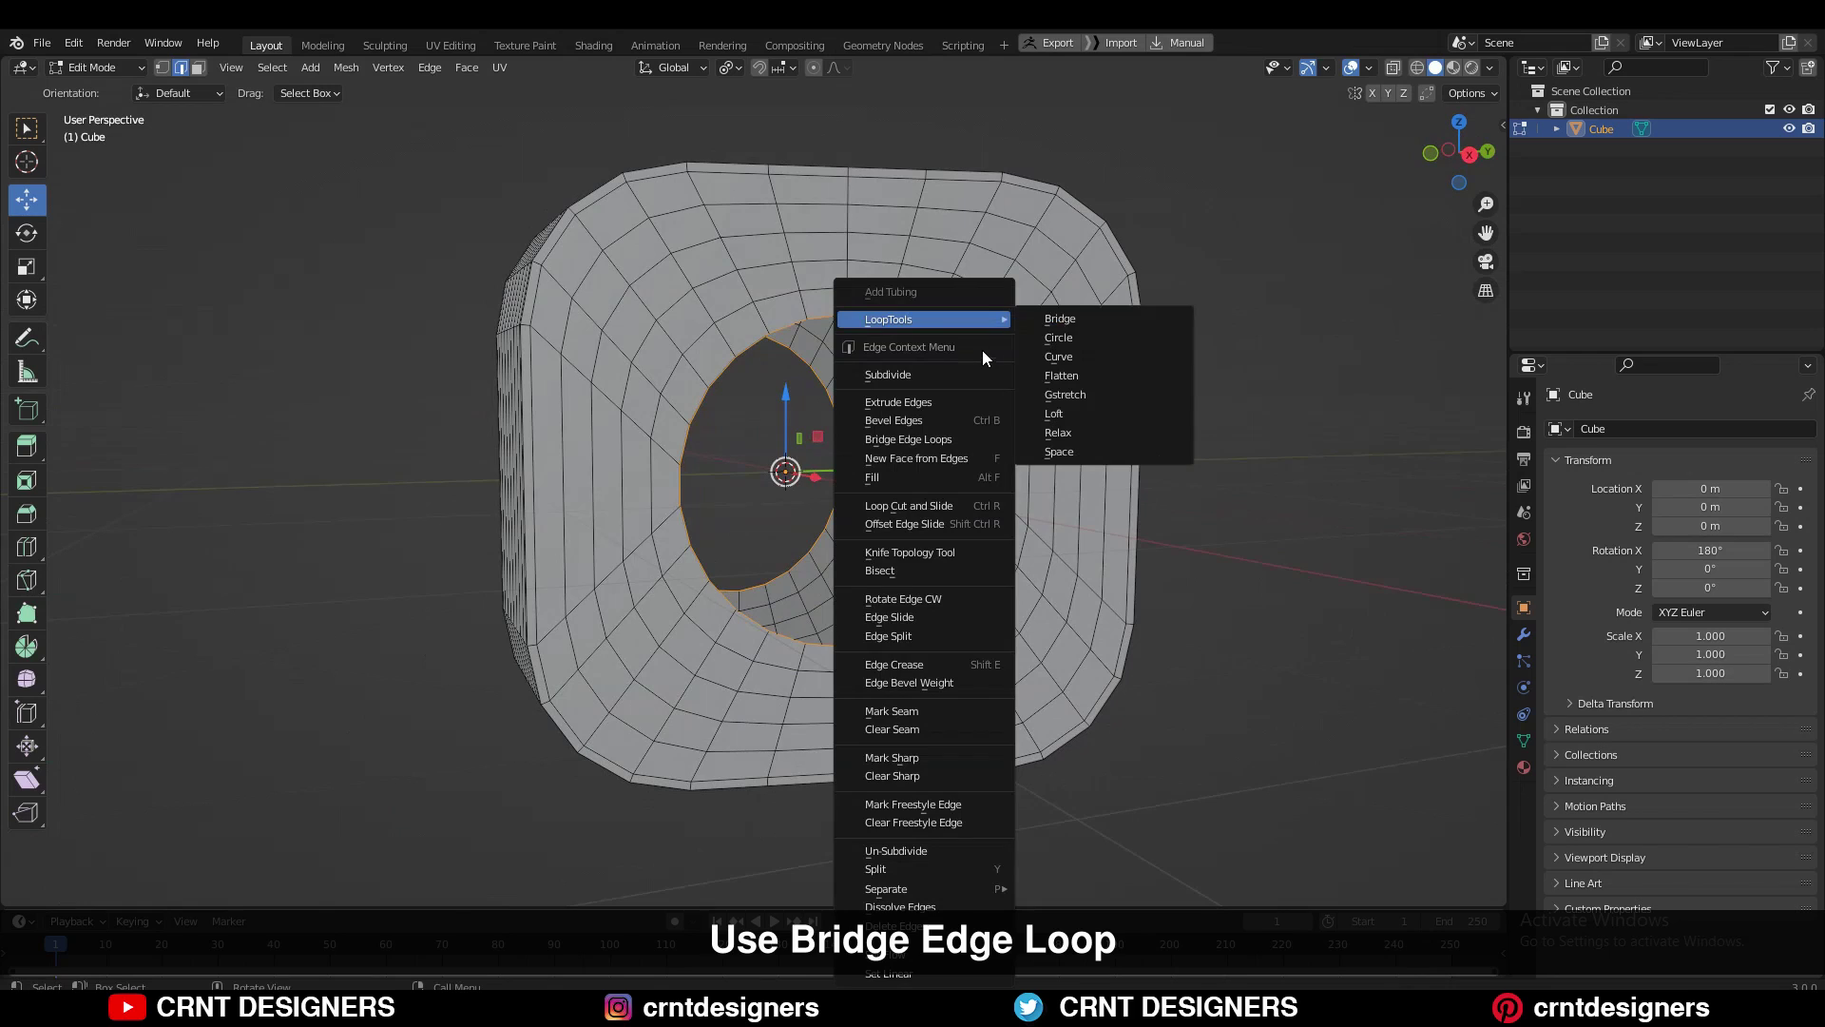
{"action": "left_click", "coordinate": [1080, 321]}
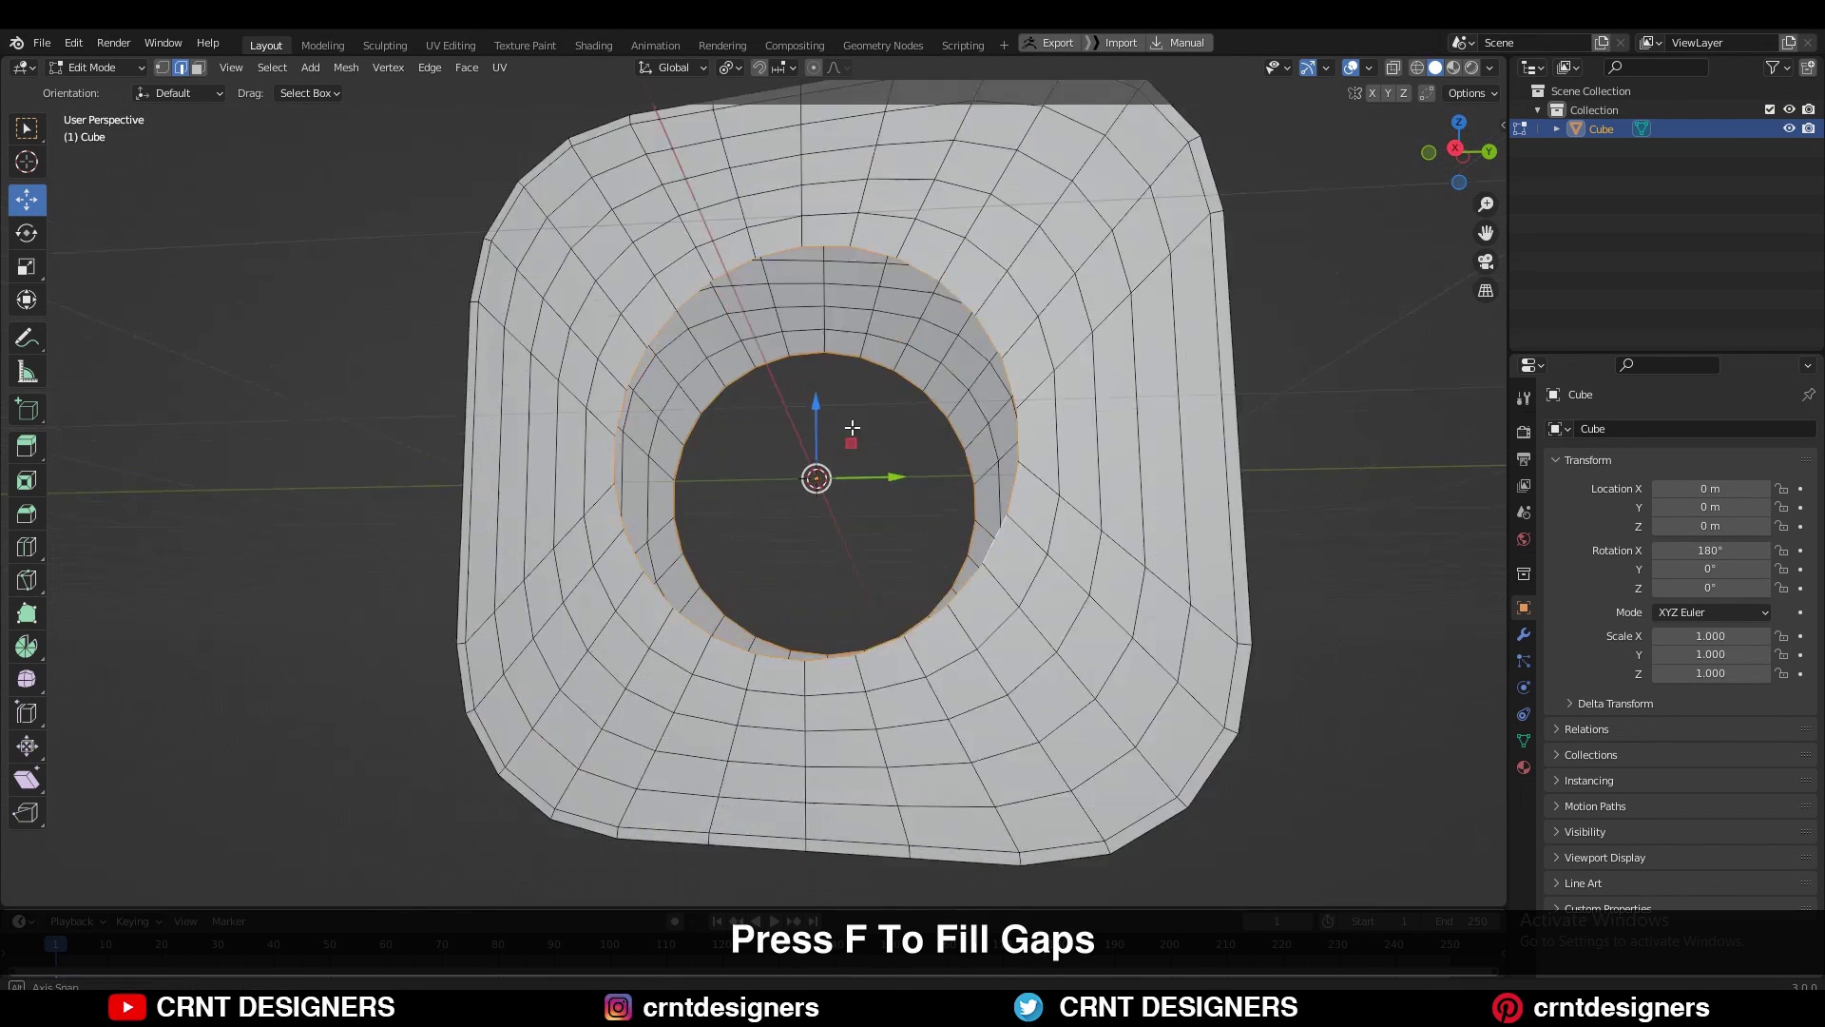
- Fill the gaps between the two circular openings with faces to complete the wall of the through-hole
{"action": "middle_click_drag", "start_coordinate": [853, 427], "coordinate": [859, 572]}
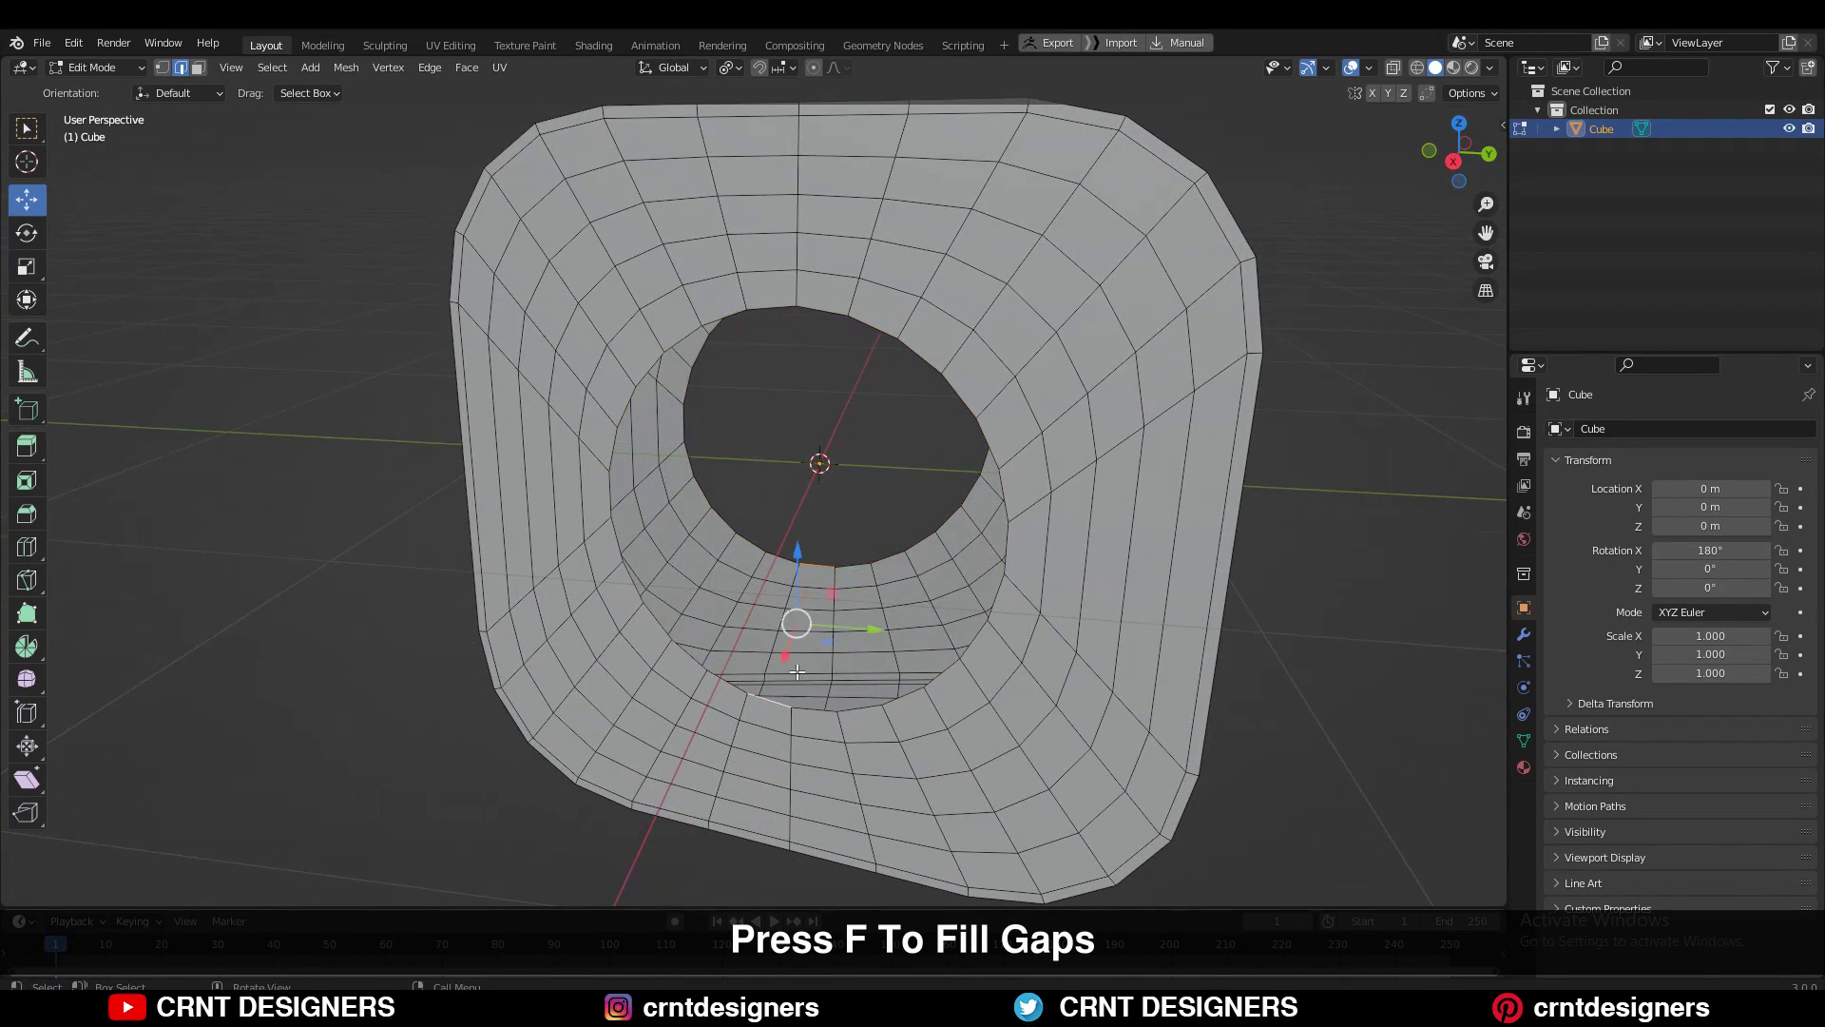
{"action": "key", "text": "f"}
{"action": "key", "text": "f"}
{"action": "key", "text": "f"}
{"action": "key", "text": "f"}
{"action": "key", "text": "f"}
{"action": "key", "text": "f"}
{"action": "key", "text": "f"}
{"action": "key", "text": "f"}
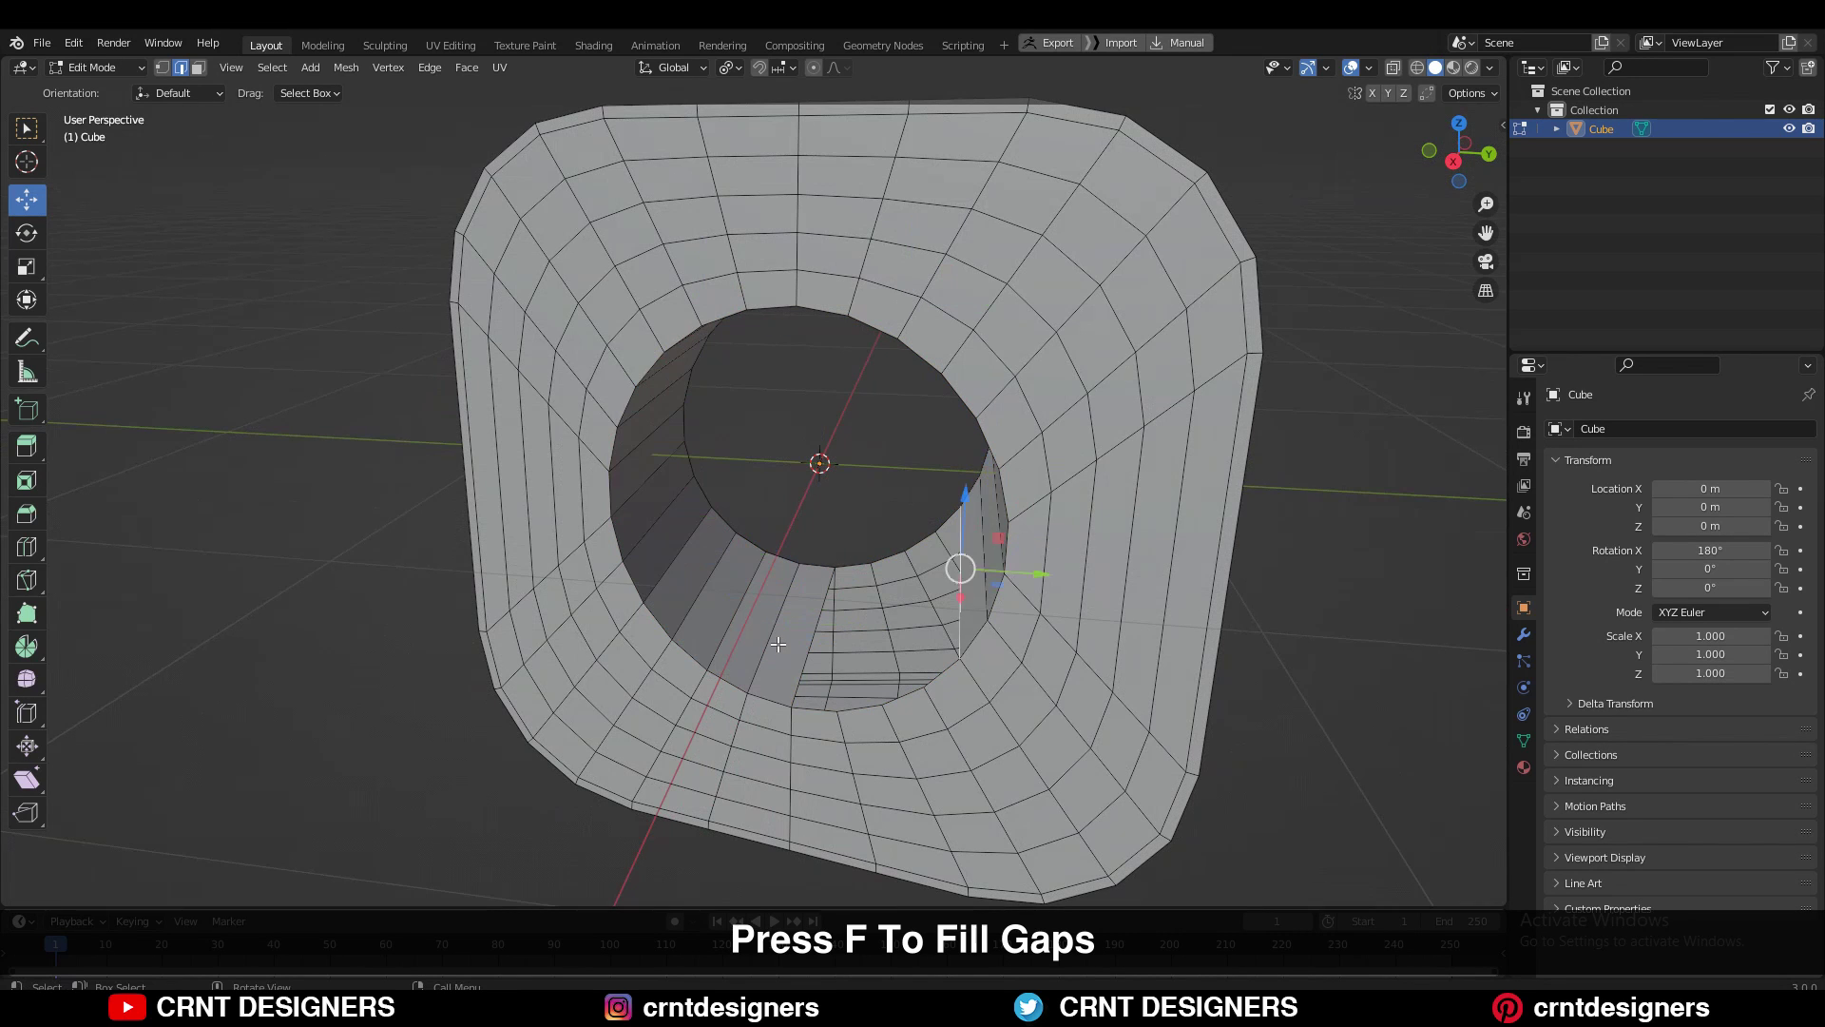
{"action": "key", "text": "f"}
{"action": "left_click", "coordinate": [745, 487]}
- Round the edge loop next to the through-hole on the block's sides with LoopTools Circle
{"action": "scroll", "coordinate": [749, 475], "scroll_direction": "down", "scroll_amount": 4}
{"action": "middle_click_drag", "start_coordinate": [984, 418], "coordinate": [1083, 417]}
{"action": "left_click", "coordinate": [1083, 416]}
{"action": "scroll", "coordinate": [879, 543], "scroll_direction": "up", "scroll_amount": 5}
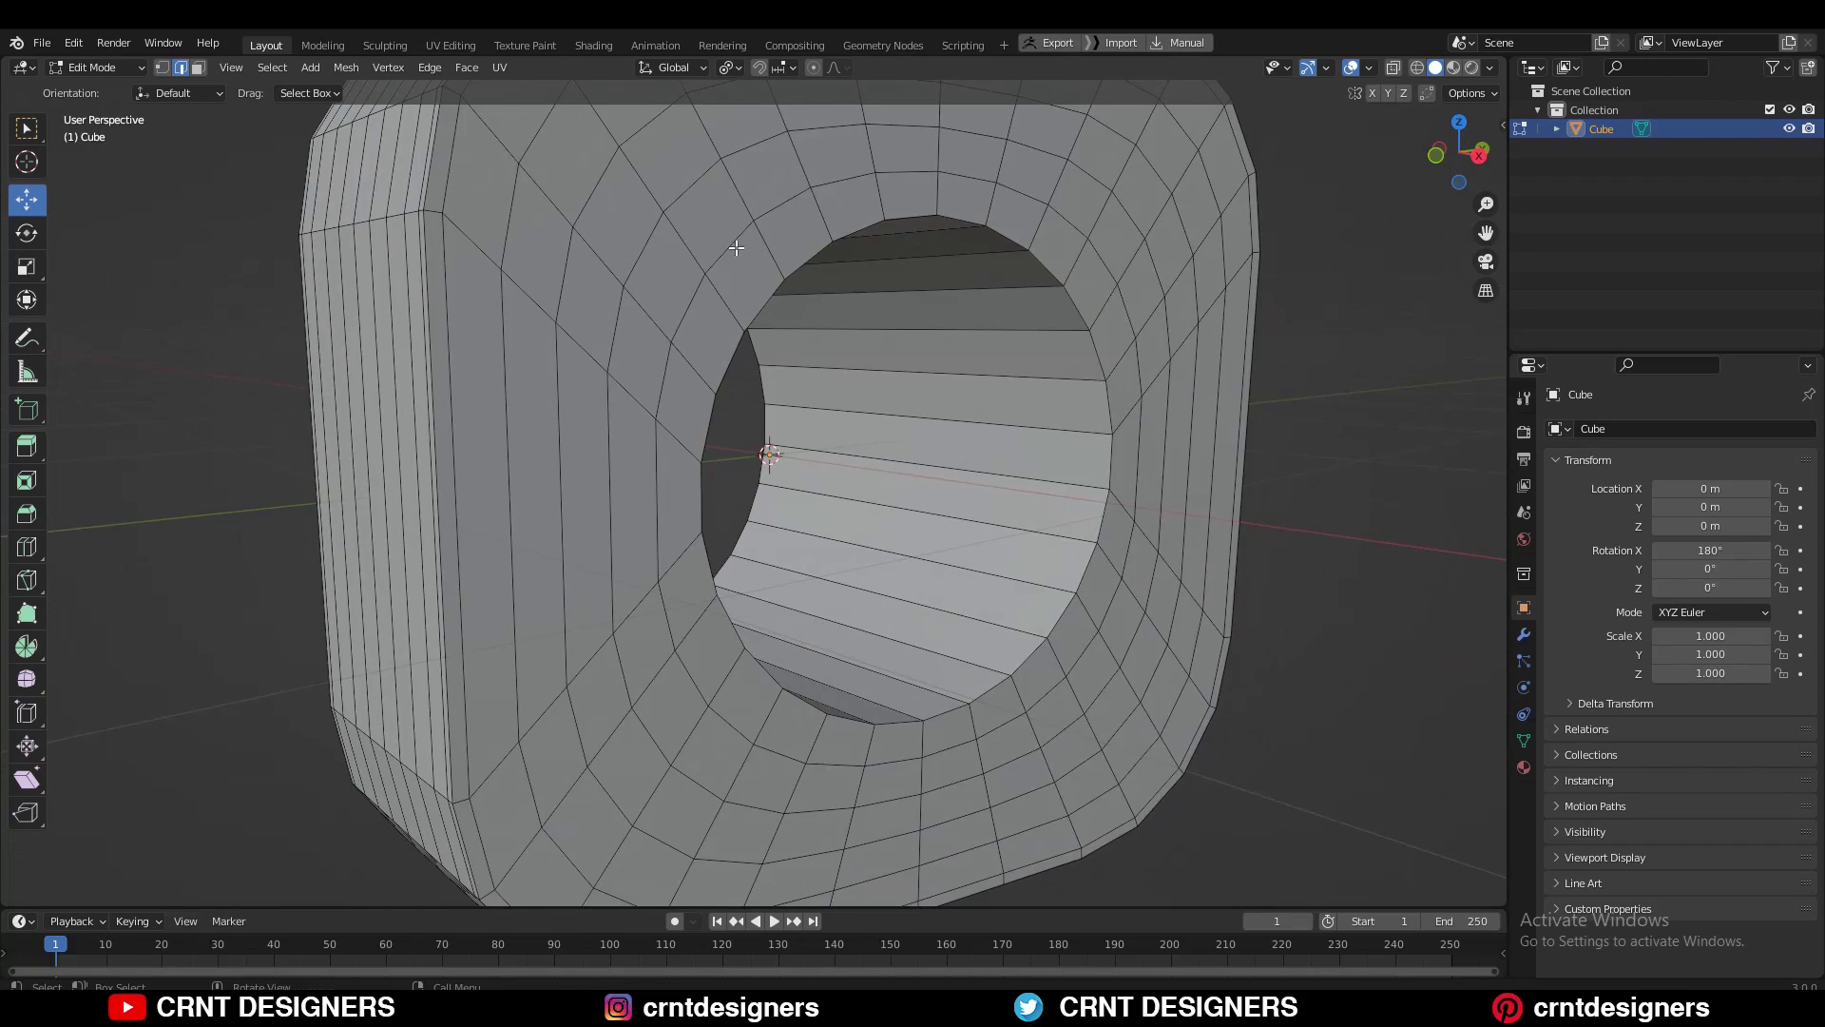
{"action": "right_click", "coordinate": [1117, 269]}
{"action": "mouse_move", "coordinate": [1154, 271]}
{"action": "left_click", "coordinate": [1275, 288]}
{"action": "middle_click_drag", "start_coordinate": [1275, 288], "coordinate": [914, 385]}
{"action": "left_click", "coordinate": [852, 443], "text": "alt"}
{"action": "right_click", "coordinate": [938, 344]}
{"action": "mouse_move", "coordinate": [979, 323]}
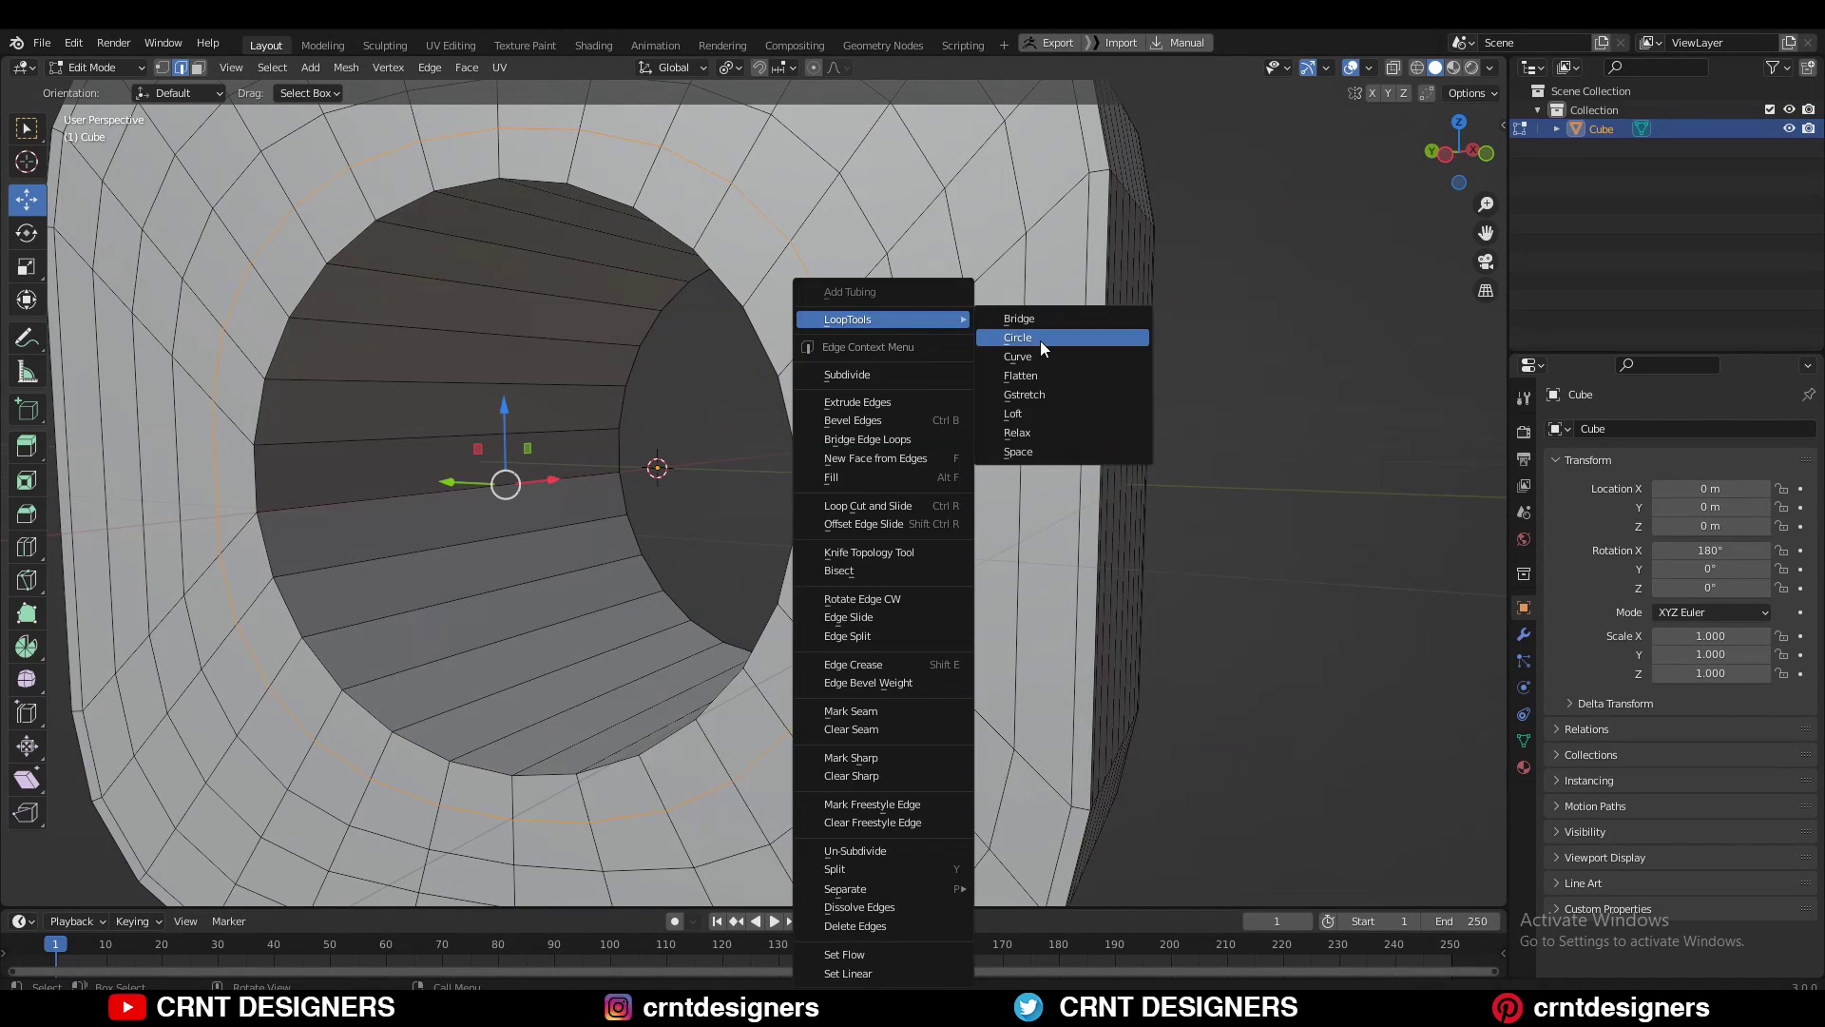
{"action": "left_click", "coordinate": [1040, 340]}
- Edge-slide the rounded loop closer to the hole's rim with a factor of -0.6
{"action": "key", "text": "g"}
{"action": "key", "text": "g"}
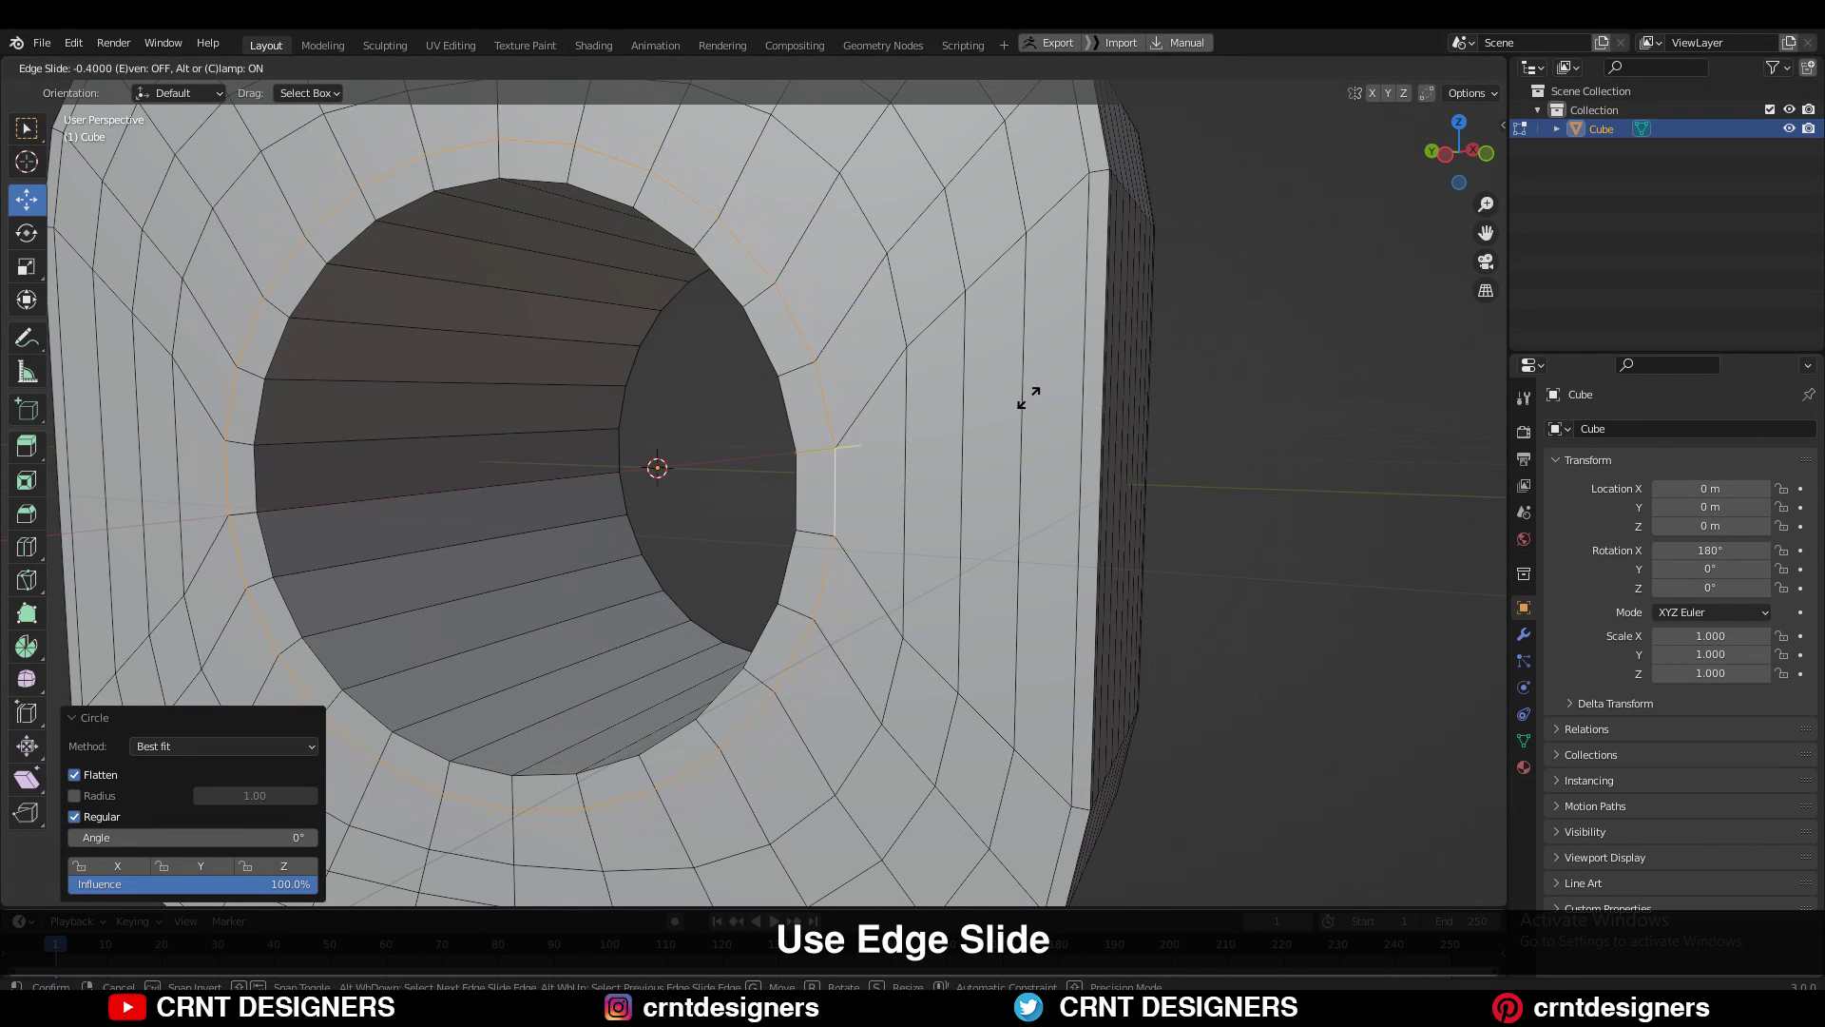
{"action": "left_click", "coordinate": [1004, 397]}
{"action": "scroll", "coordinate": [989, 413], "scroll_direction": "down", "scroll_amount": 6}
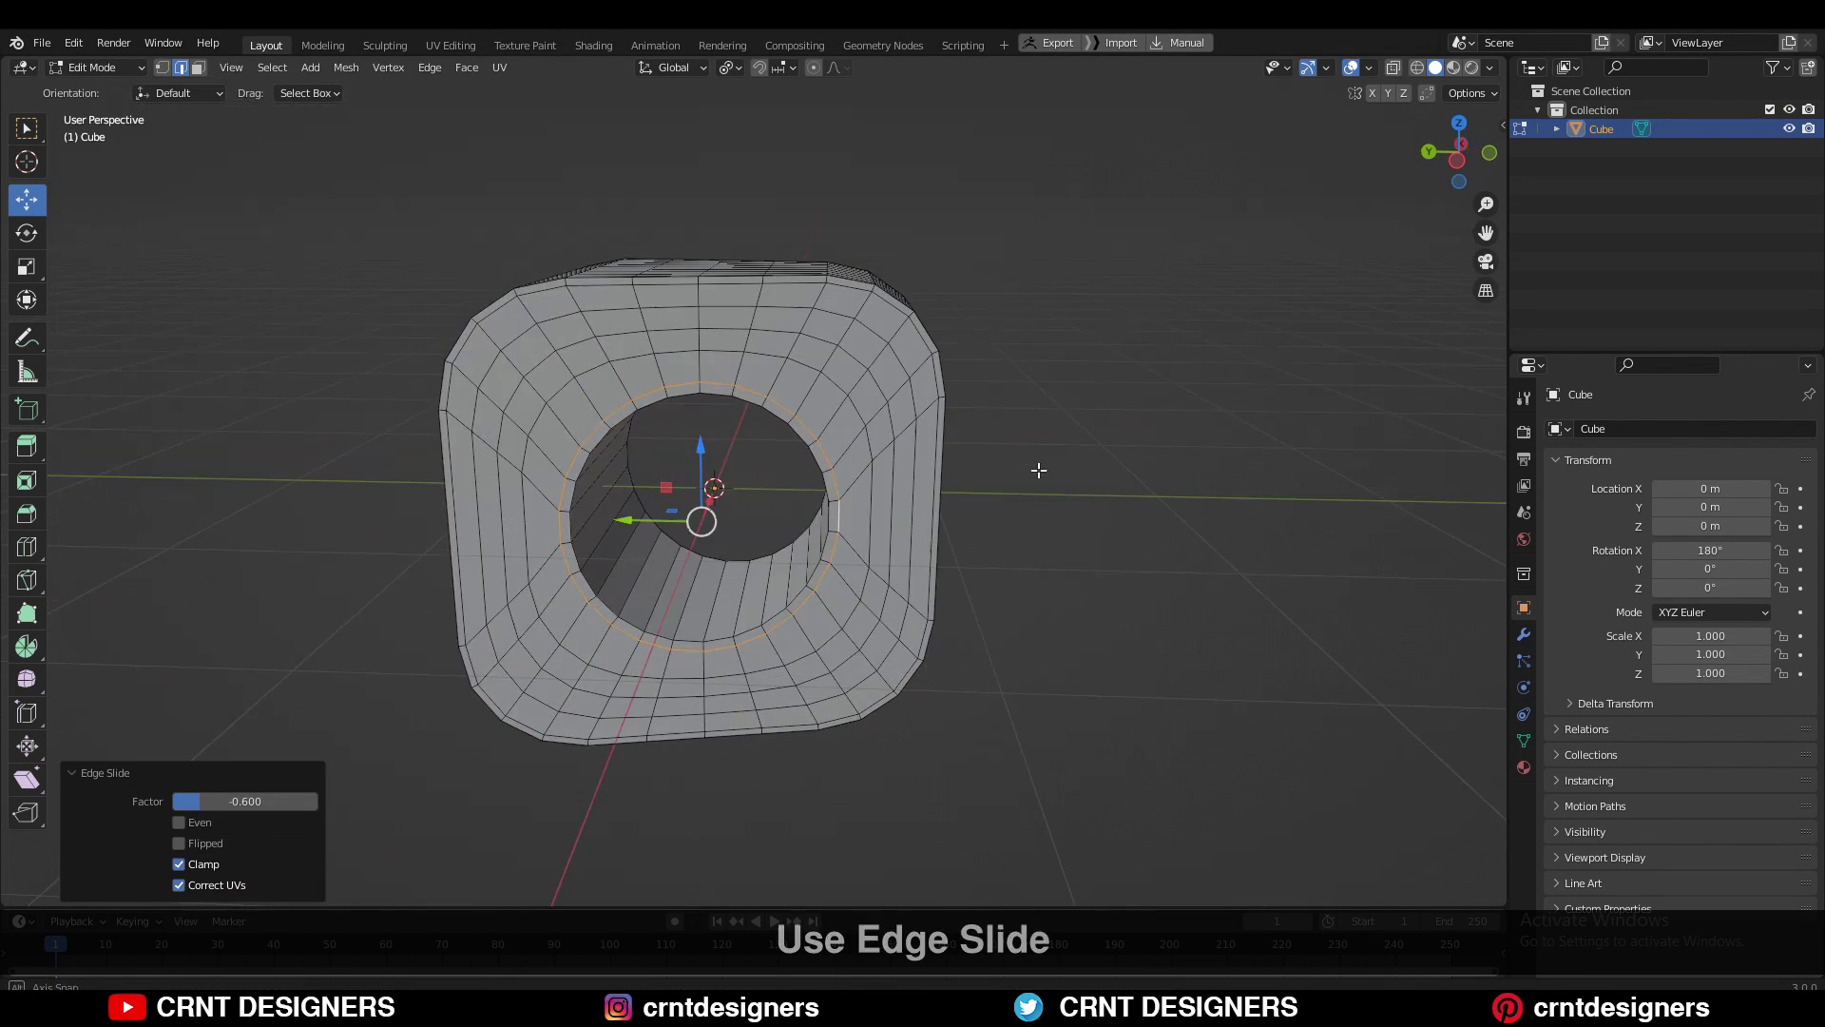
- Dissolve the intermediate concentric edge loops on the block's side and replace them with four evenly spaced loop cuts
{"action": "middle_click_drag", "start_coordinate": [1039, 469], "coordinate": [831, 415]}
{"action": "left_click", "coordinate": [852, 385], "text": "alt"}
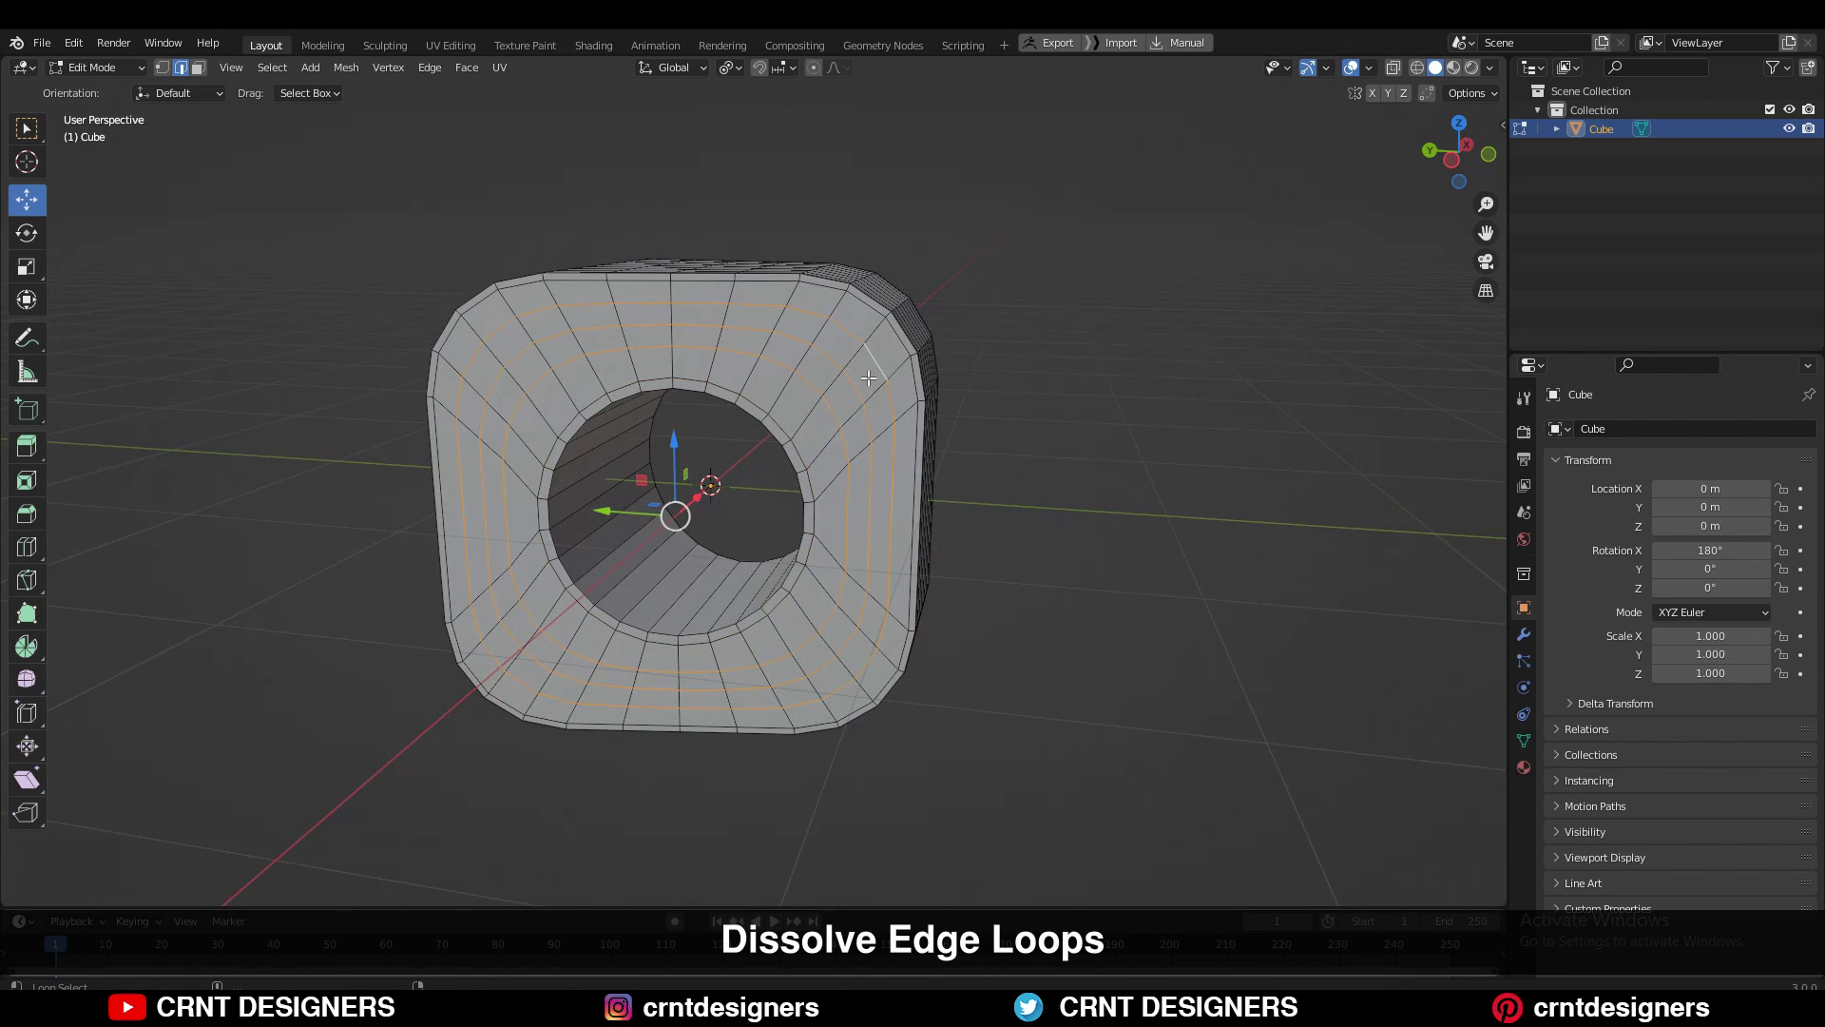
{"action": "key", "text": "ctrl+x"}
{"action": "key", "text": "ctrl+r"}
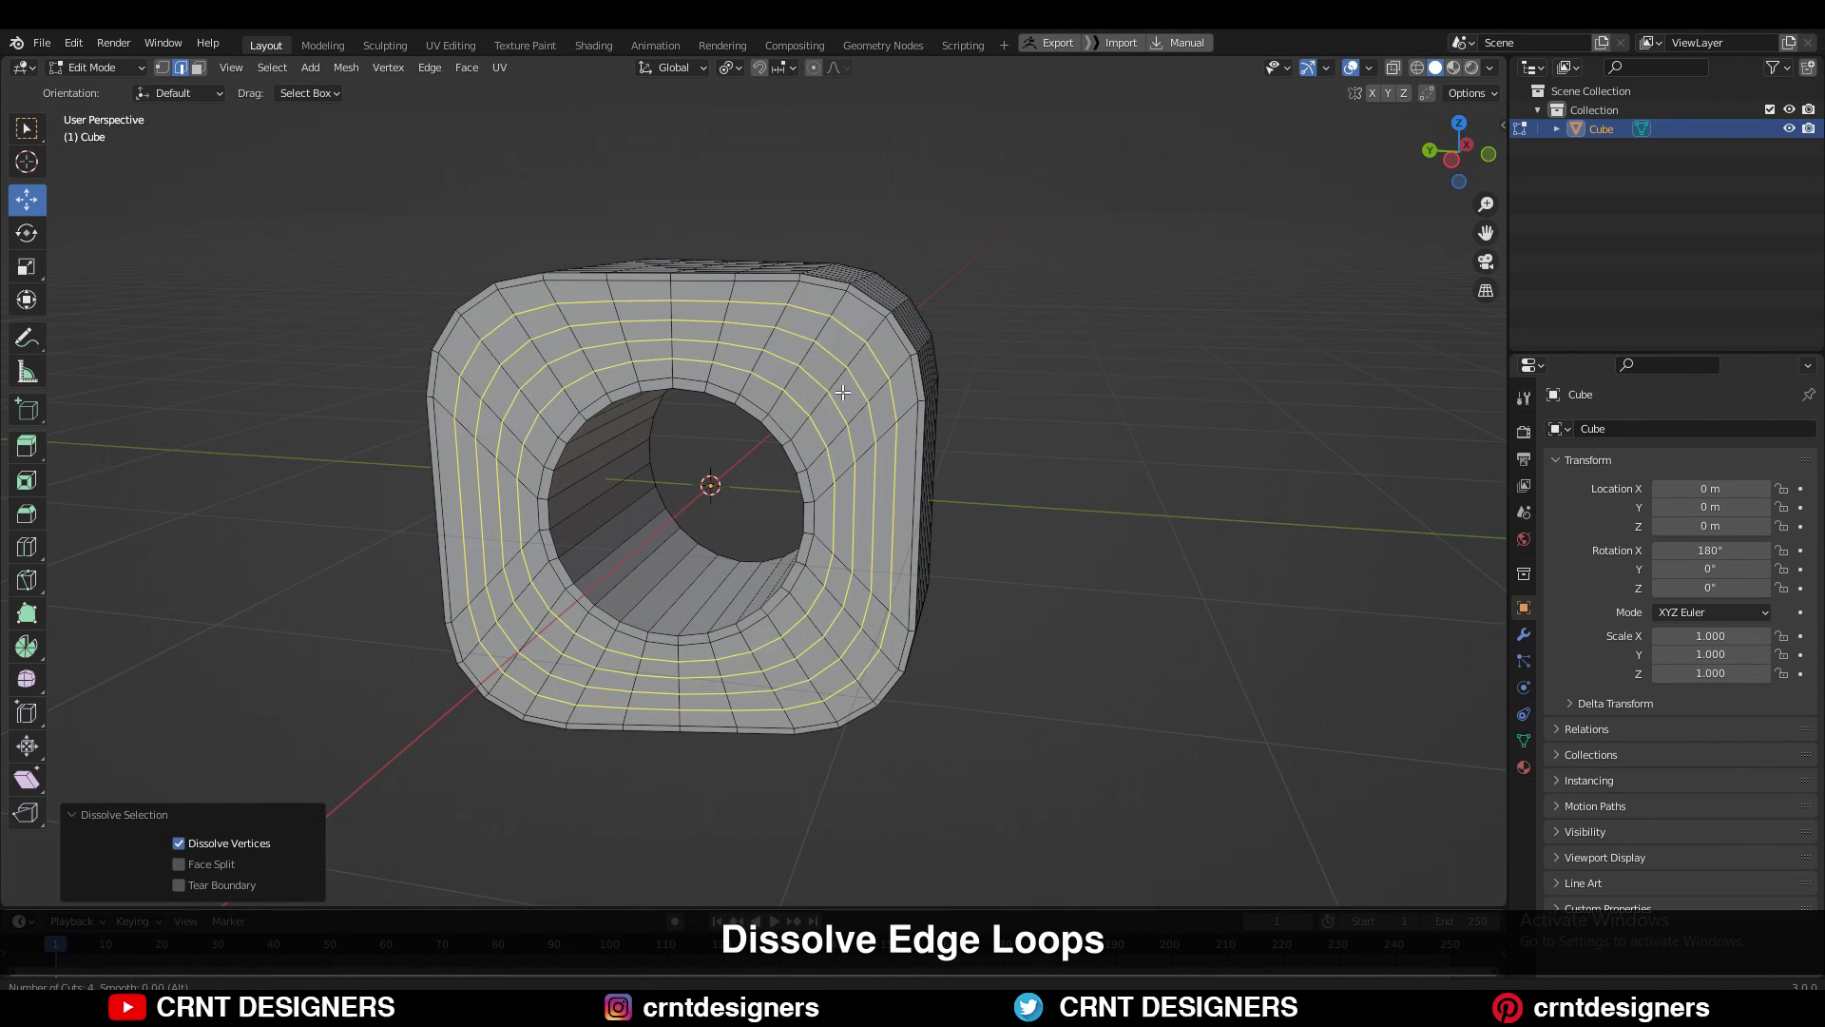
{"action": "left_click", "coordinate": [843, 393]}
{"action": "right_click", "coordinate": [843, 393]}
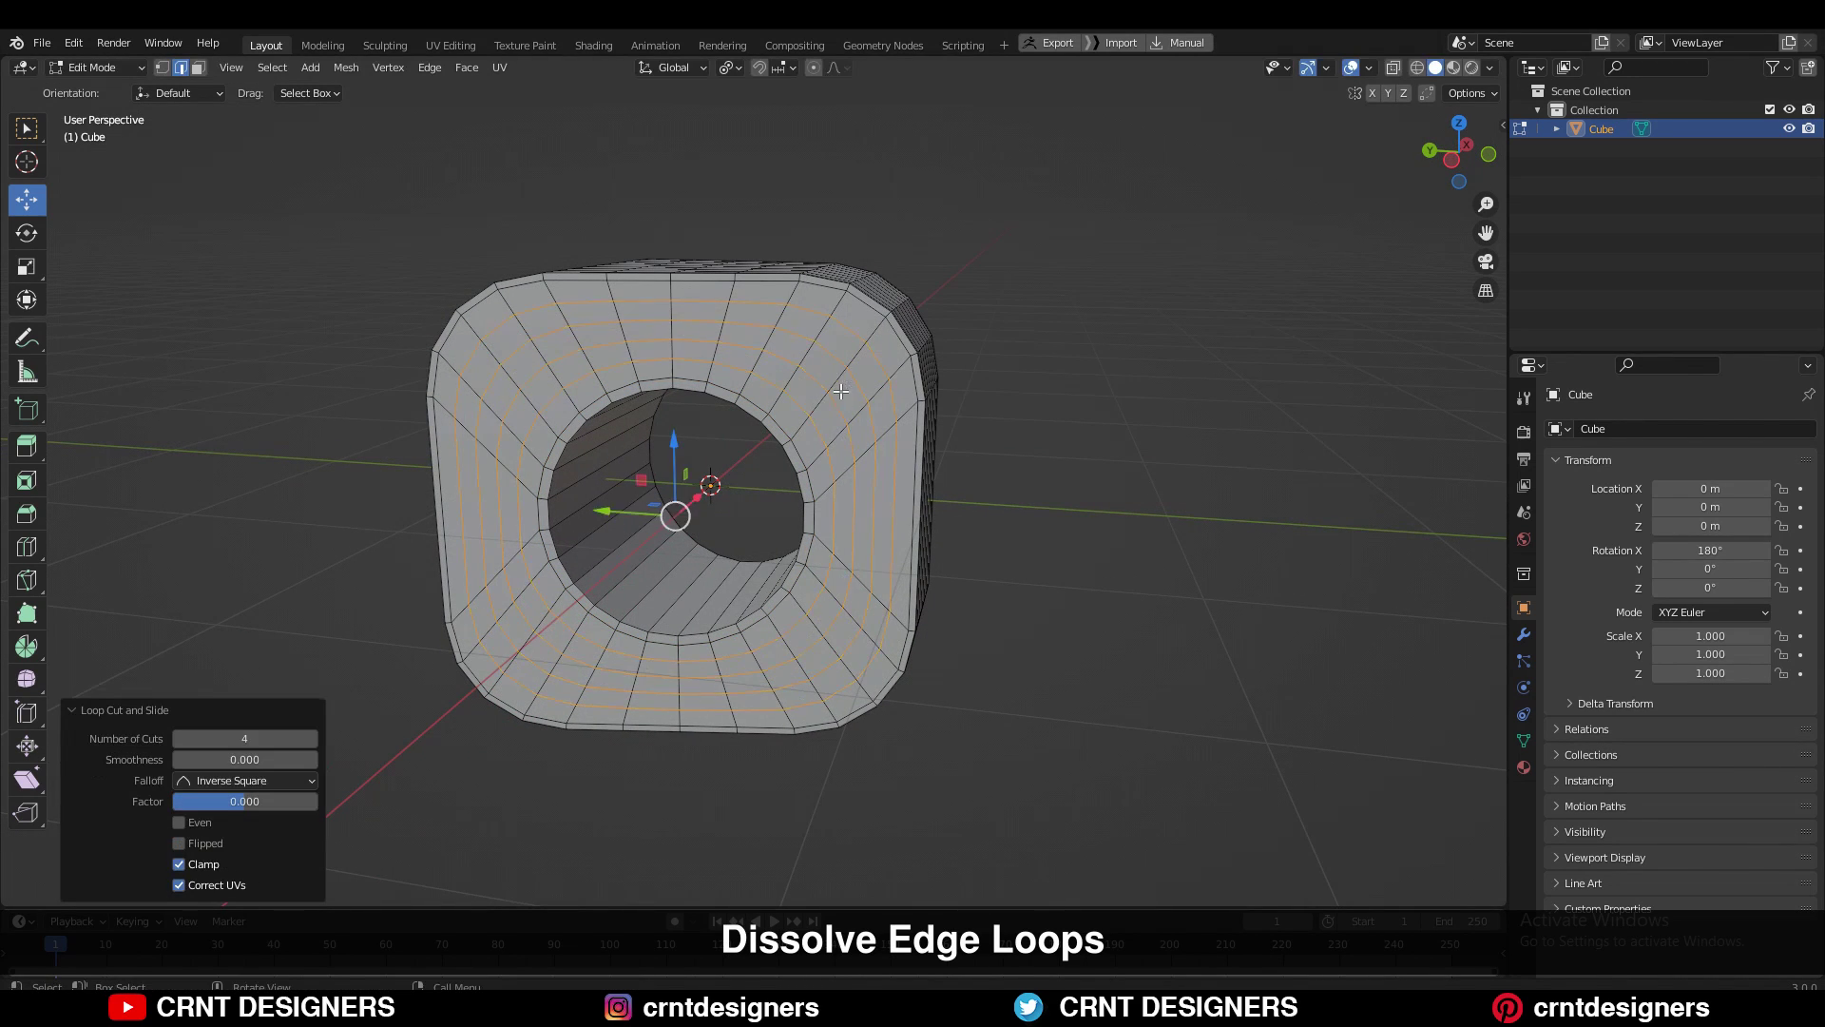
- Select the whole mesh and symmetrize it so the opposite side gets the same edge loops
{"action": "middle_click_drag", "start_coordinate": [843, 393], "coordinate": [666, 456]}
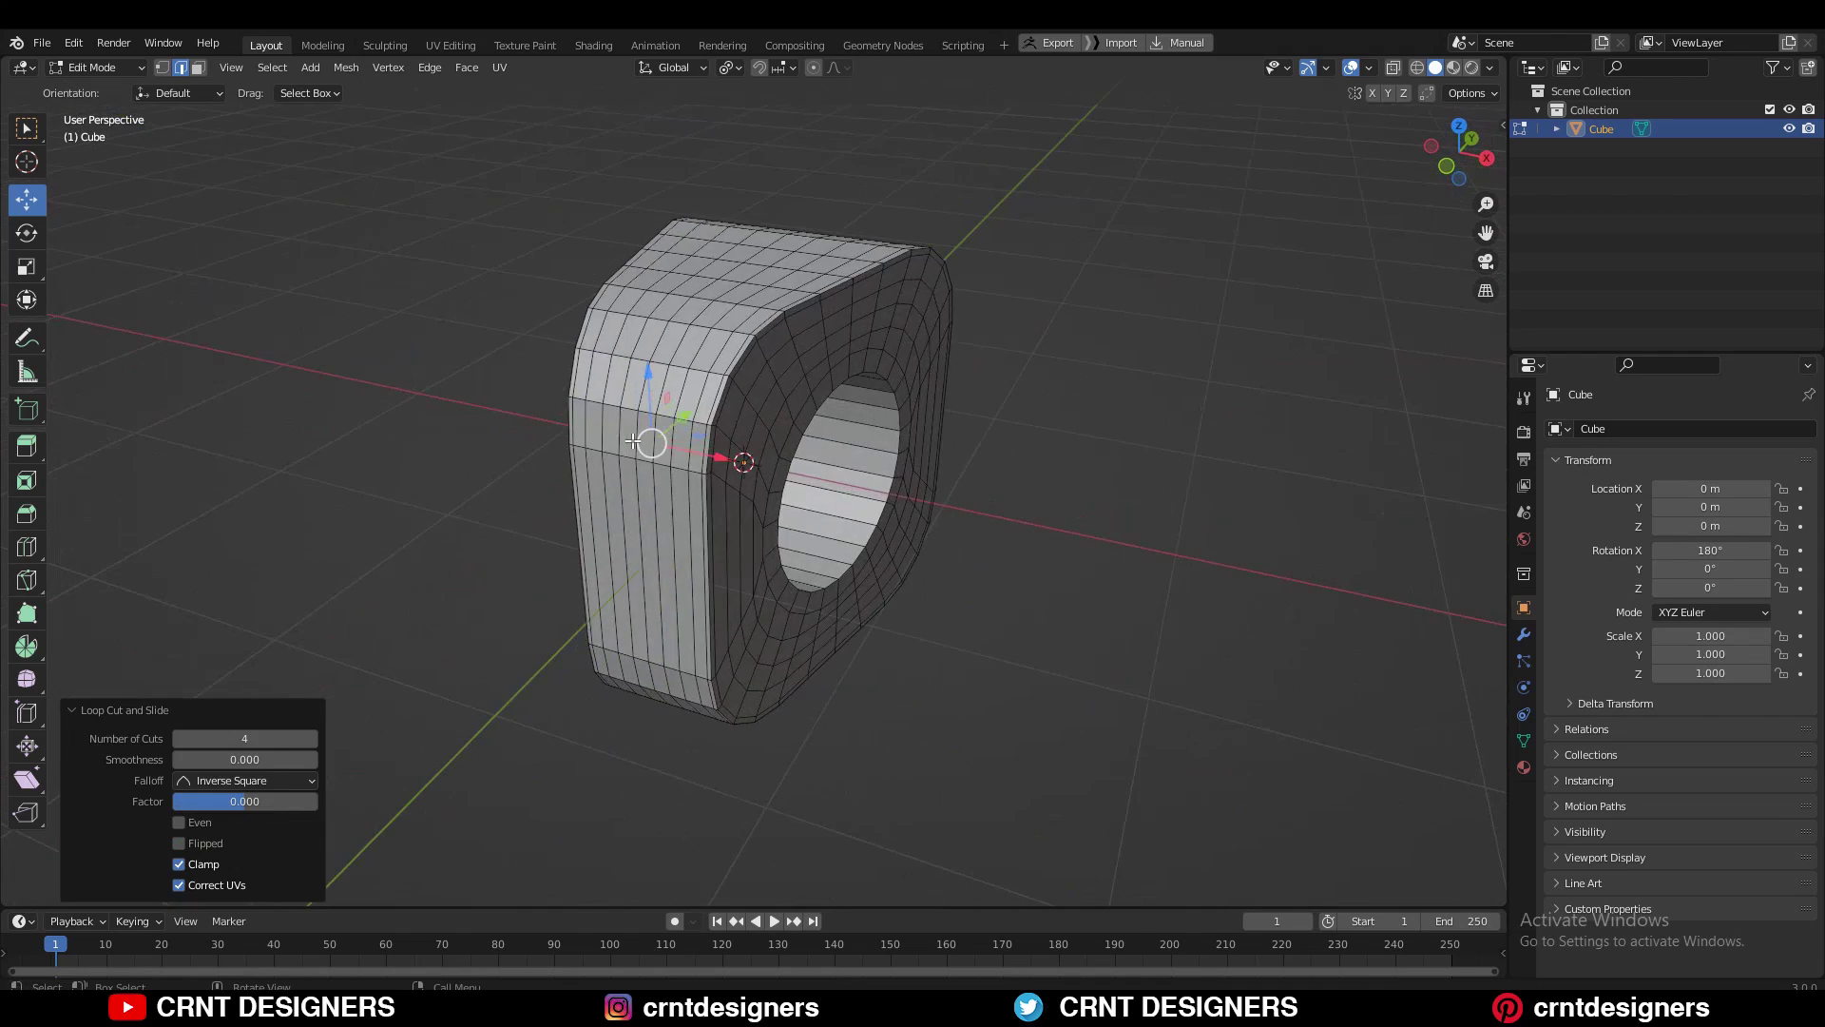
{"action": "key", "text": "a"}
{"action": "left_click", "coordinate": [388, 68]}
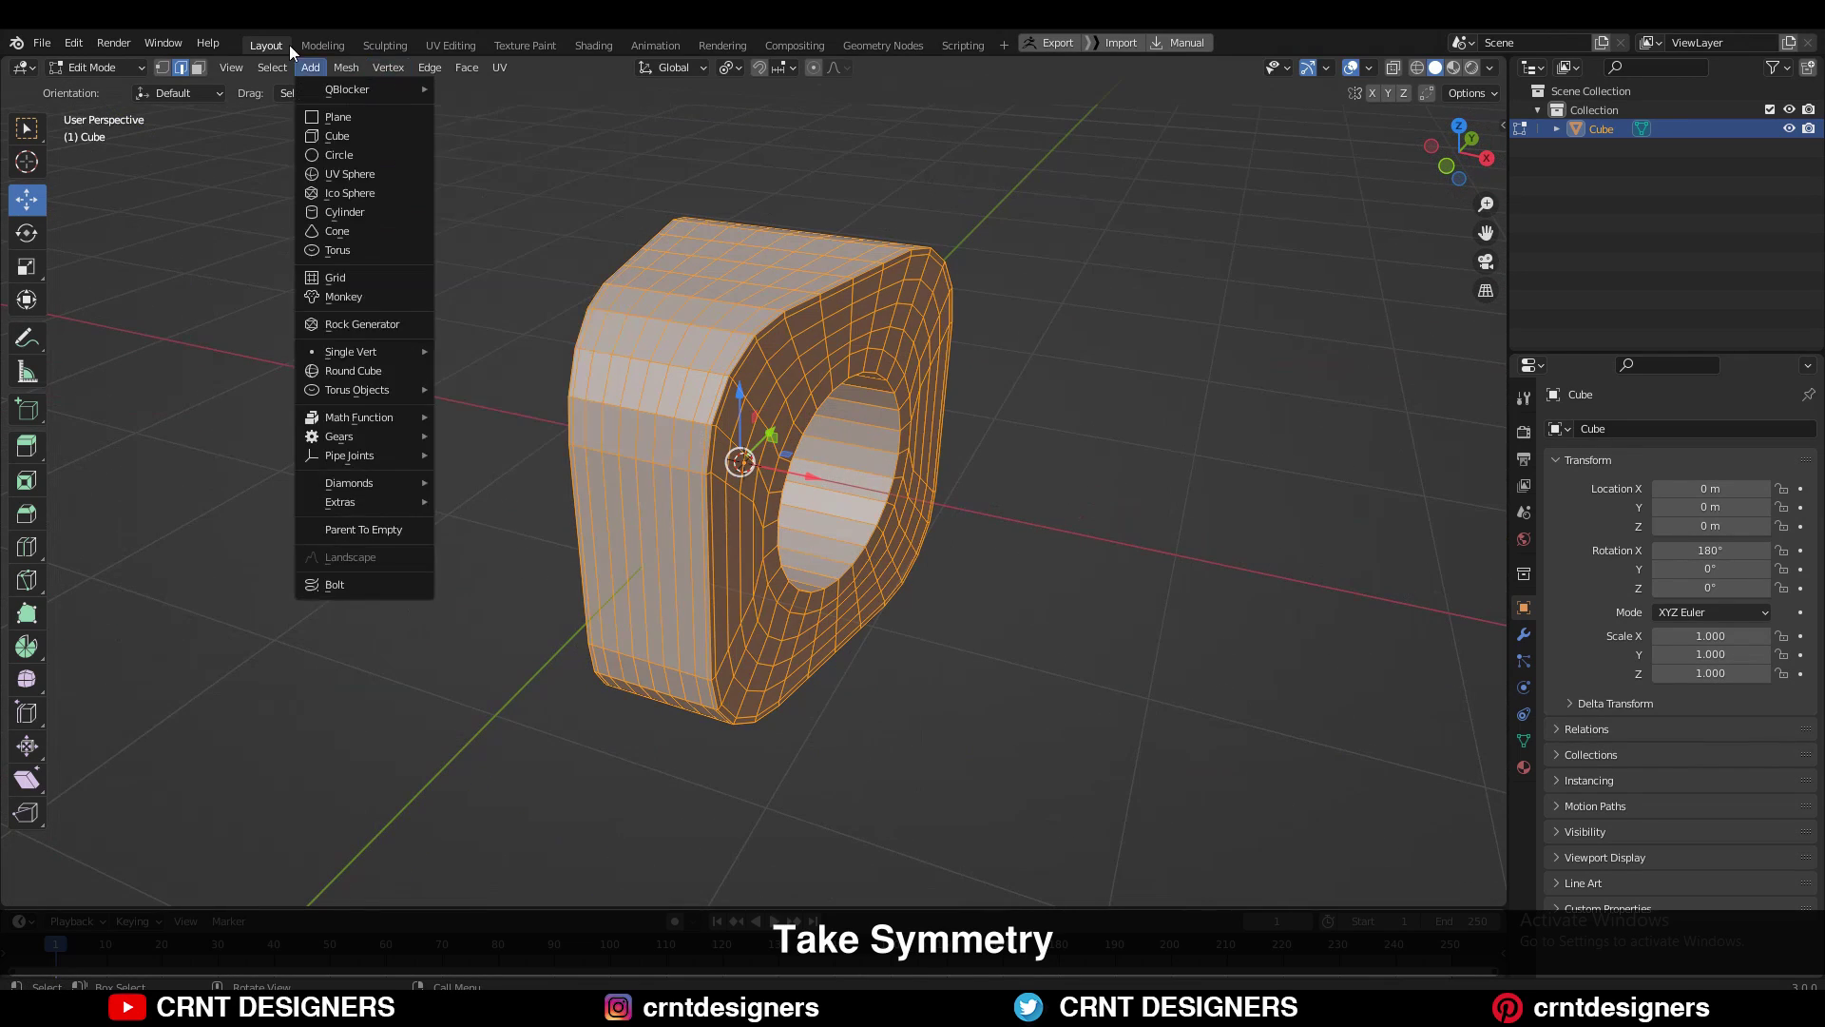
{"action": "mouse_move", "coordinate": [345, 78]}
{"action": "left_click", "coordinate": [372, 336]}
{"action": "left_click", "coordinate": [1051, 265]}
- In the Left Orthographic view, select one face near each of the side's four corners and grow the selection once
{"action": "middle_click_drag", "start_coordinate": [1051, 265], "coordinate": [669, 350]}
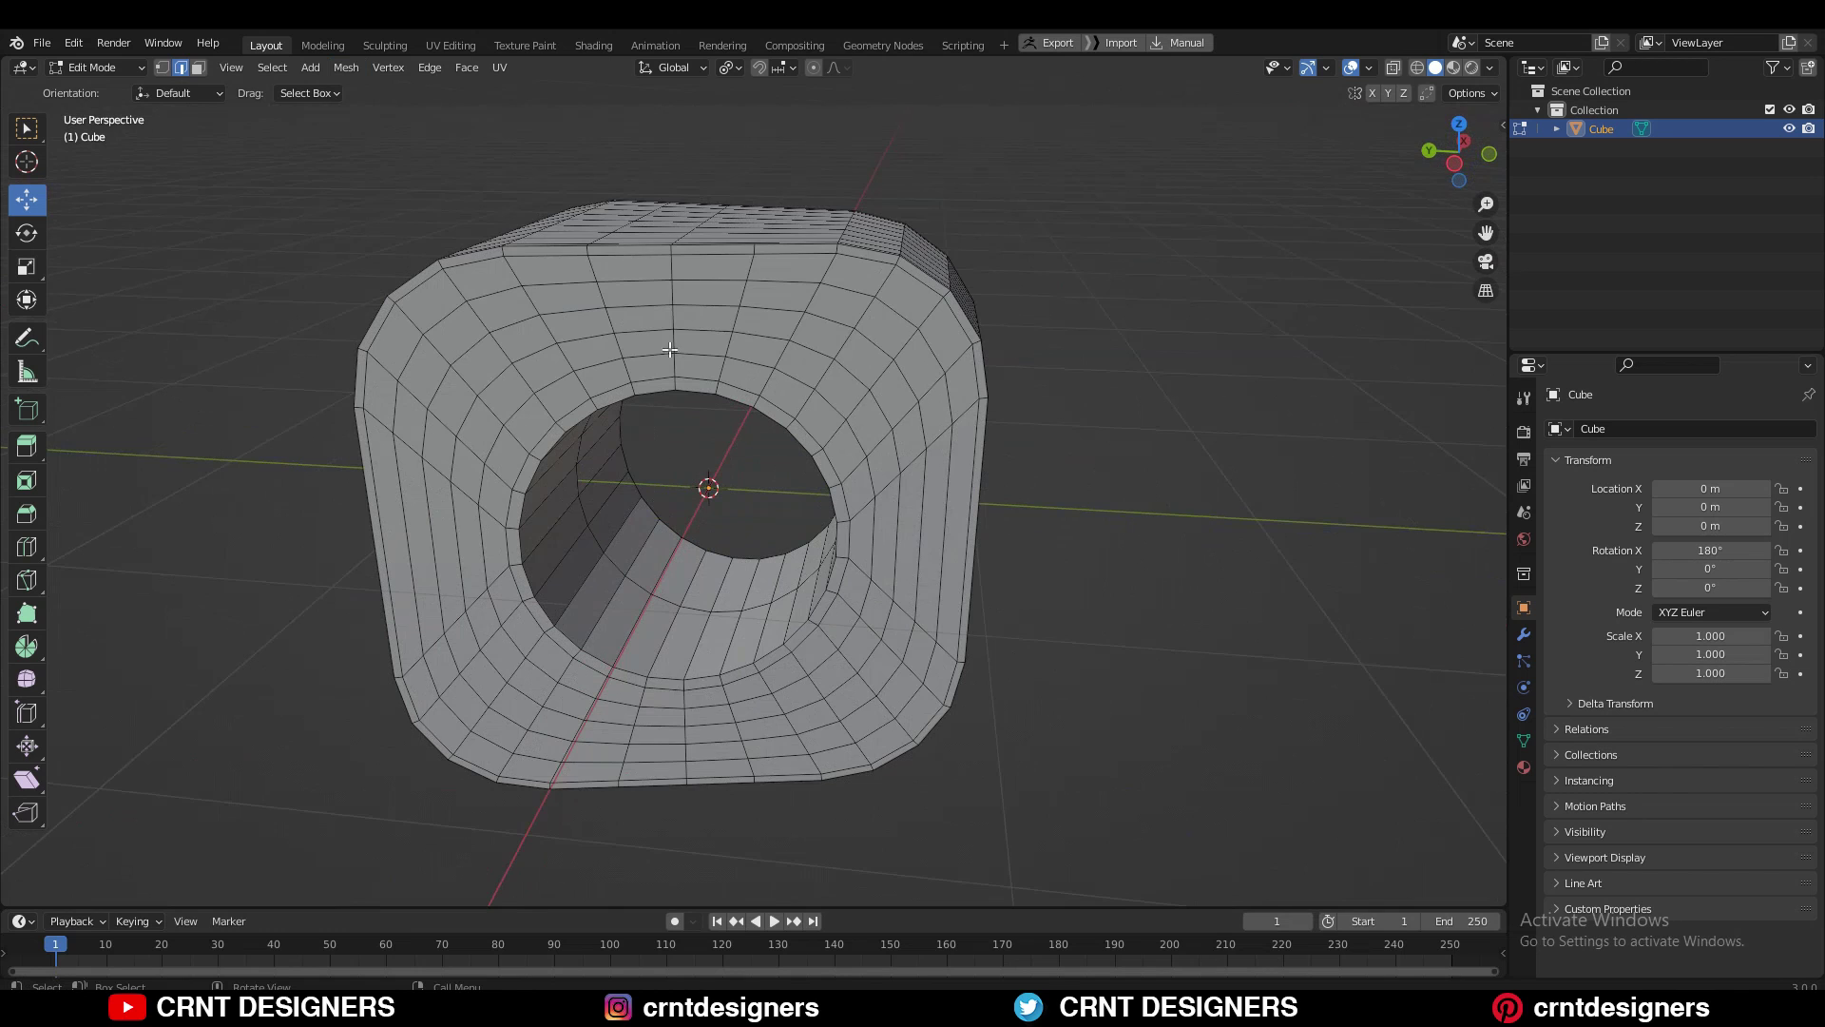
{"action": "left_click", "coordinate": [1467, 162]}
{"action": "key", "text": "b"}
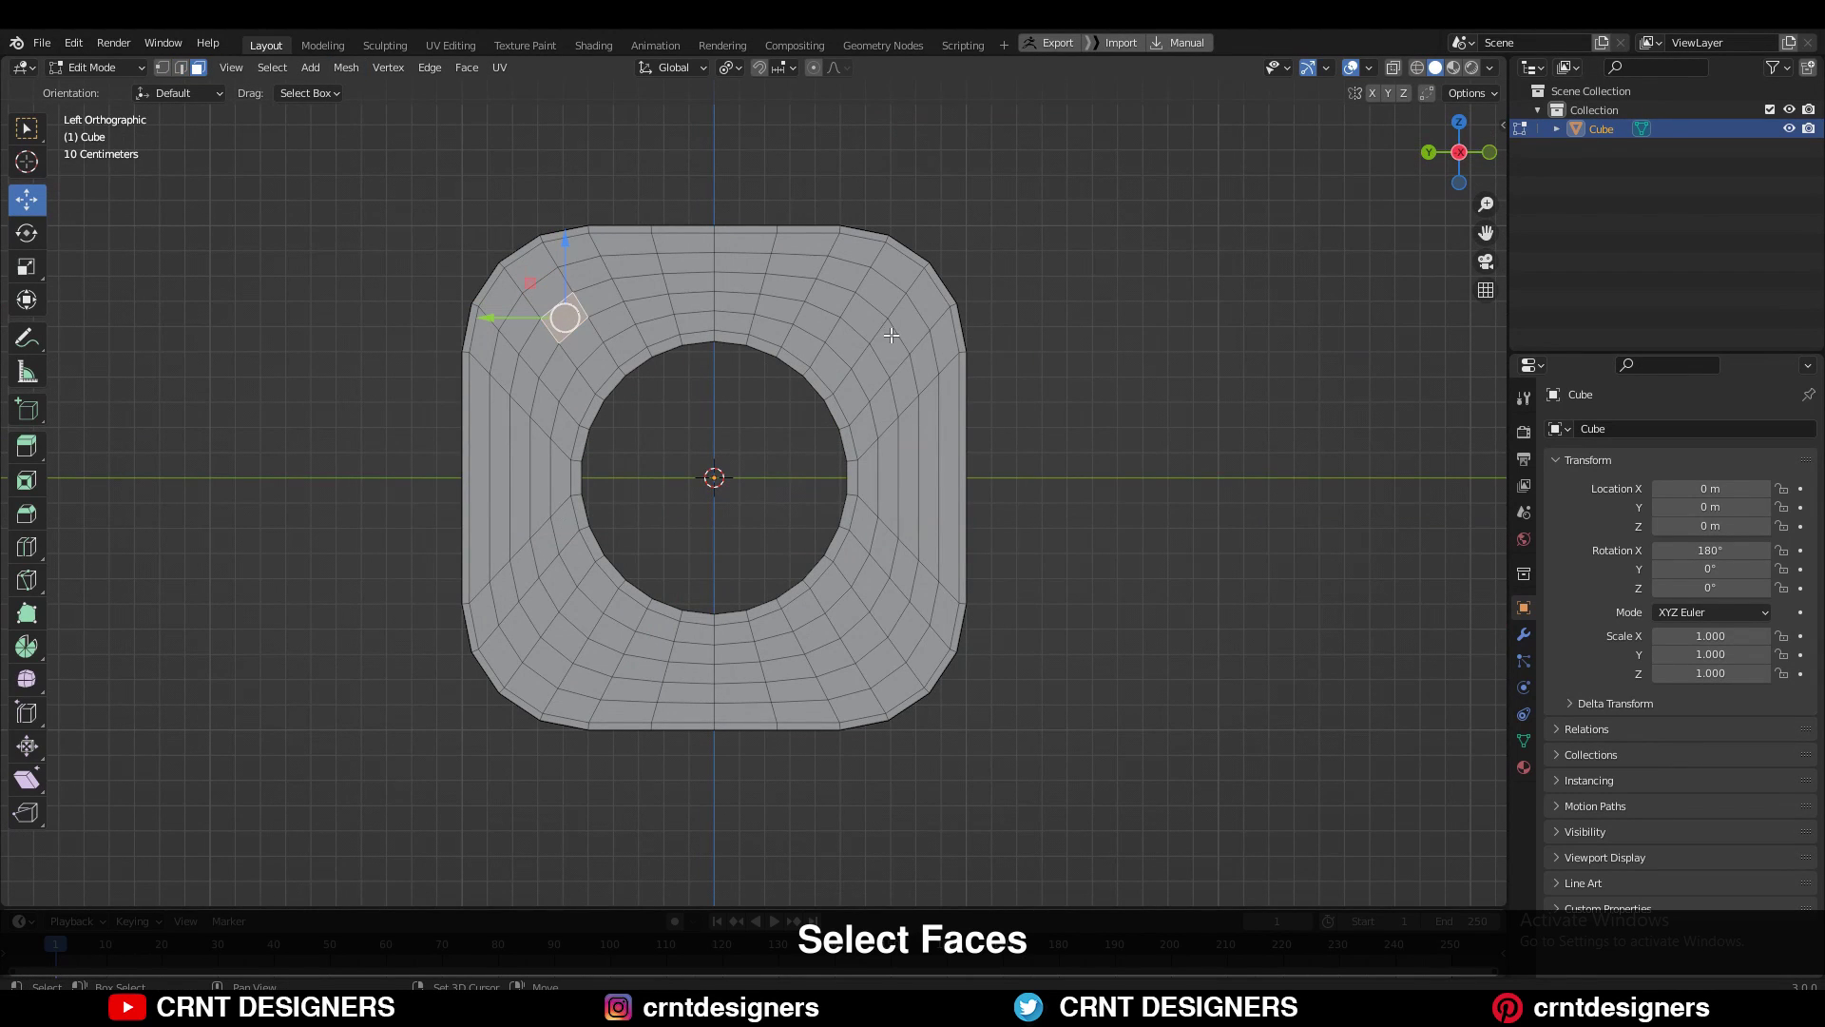
{"action": "left_click", "coordinate": [890, 609], "text": "shift"}
{"action": "key", "text": "ctrl+KP_Add"}
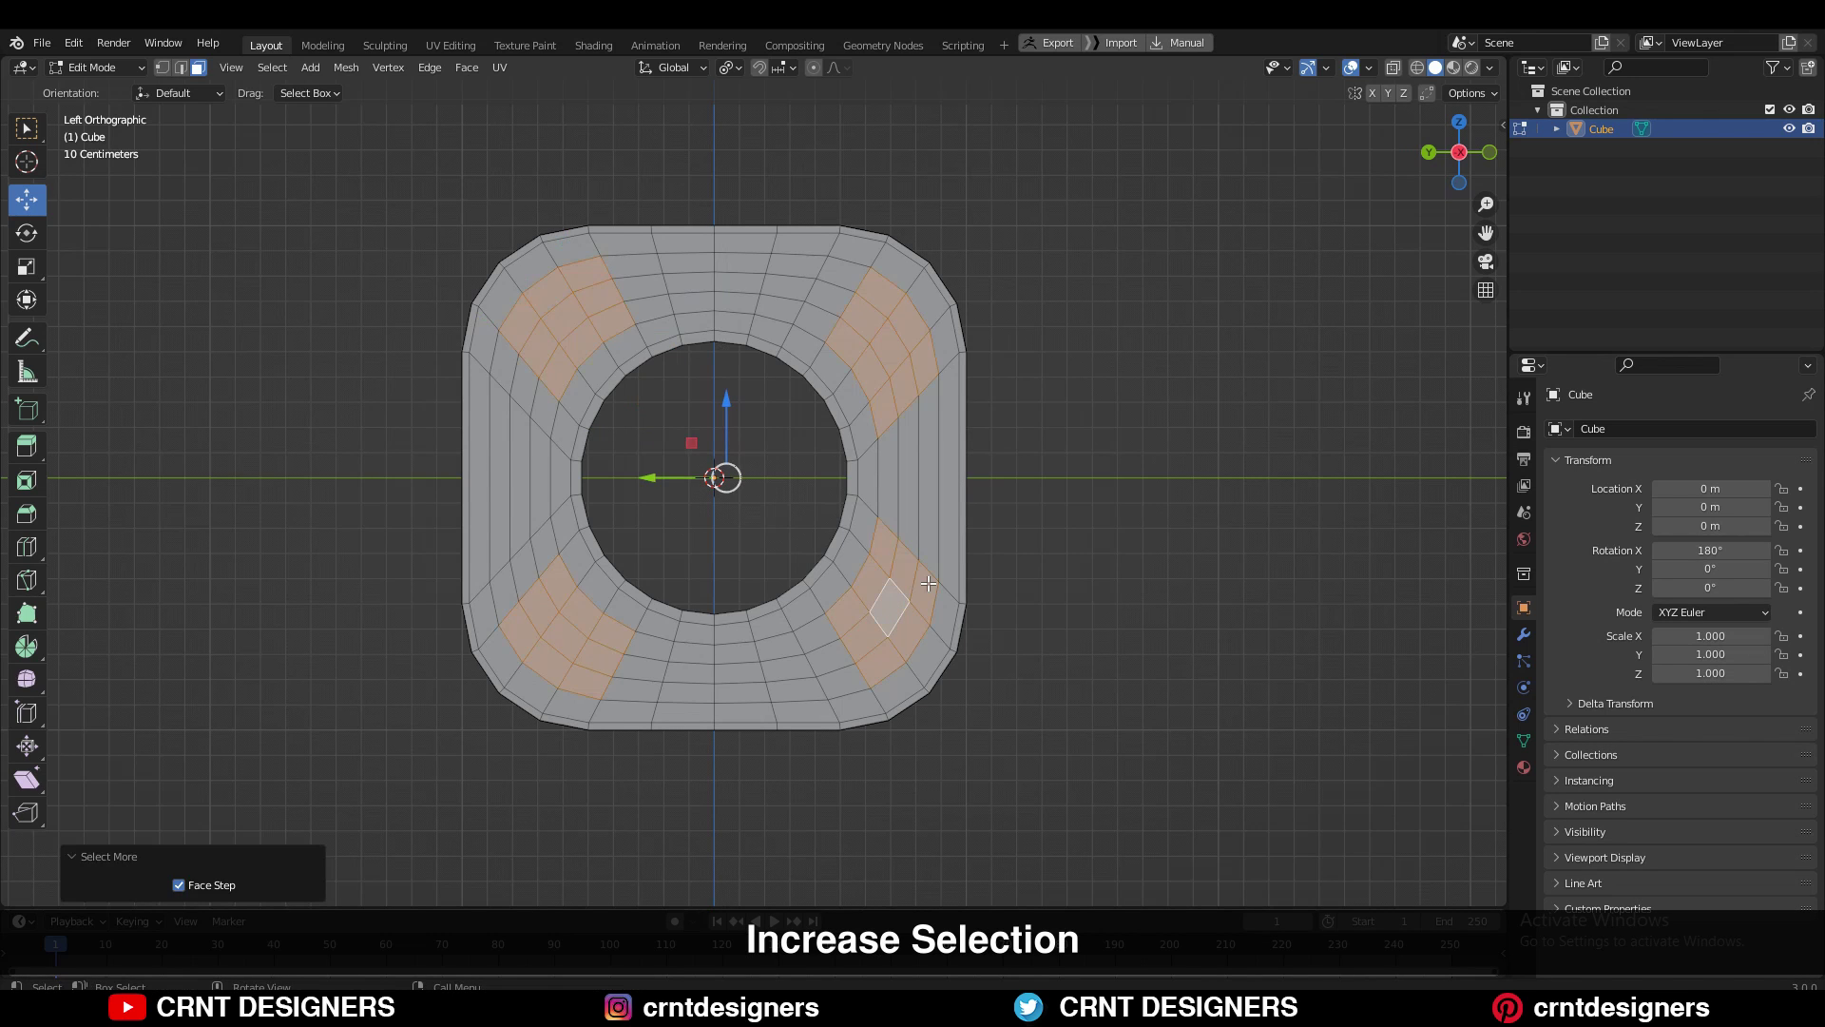
- Adjust the selected faces in the upper-right and lower-right patches so they mirror the two patches opposite
{"action": "middle_click_drag", "start_coordinate": [979, 527], "coordinate": [1017, 494], "text": "shift"}
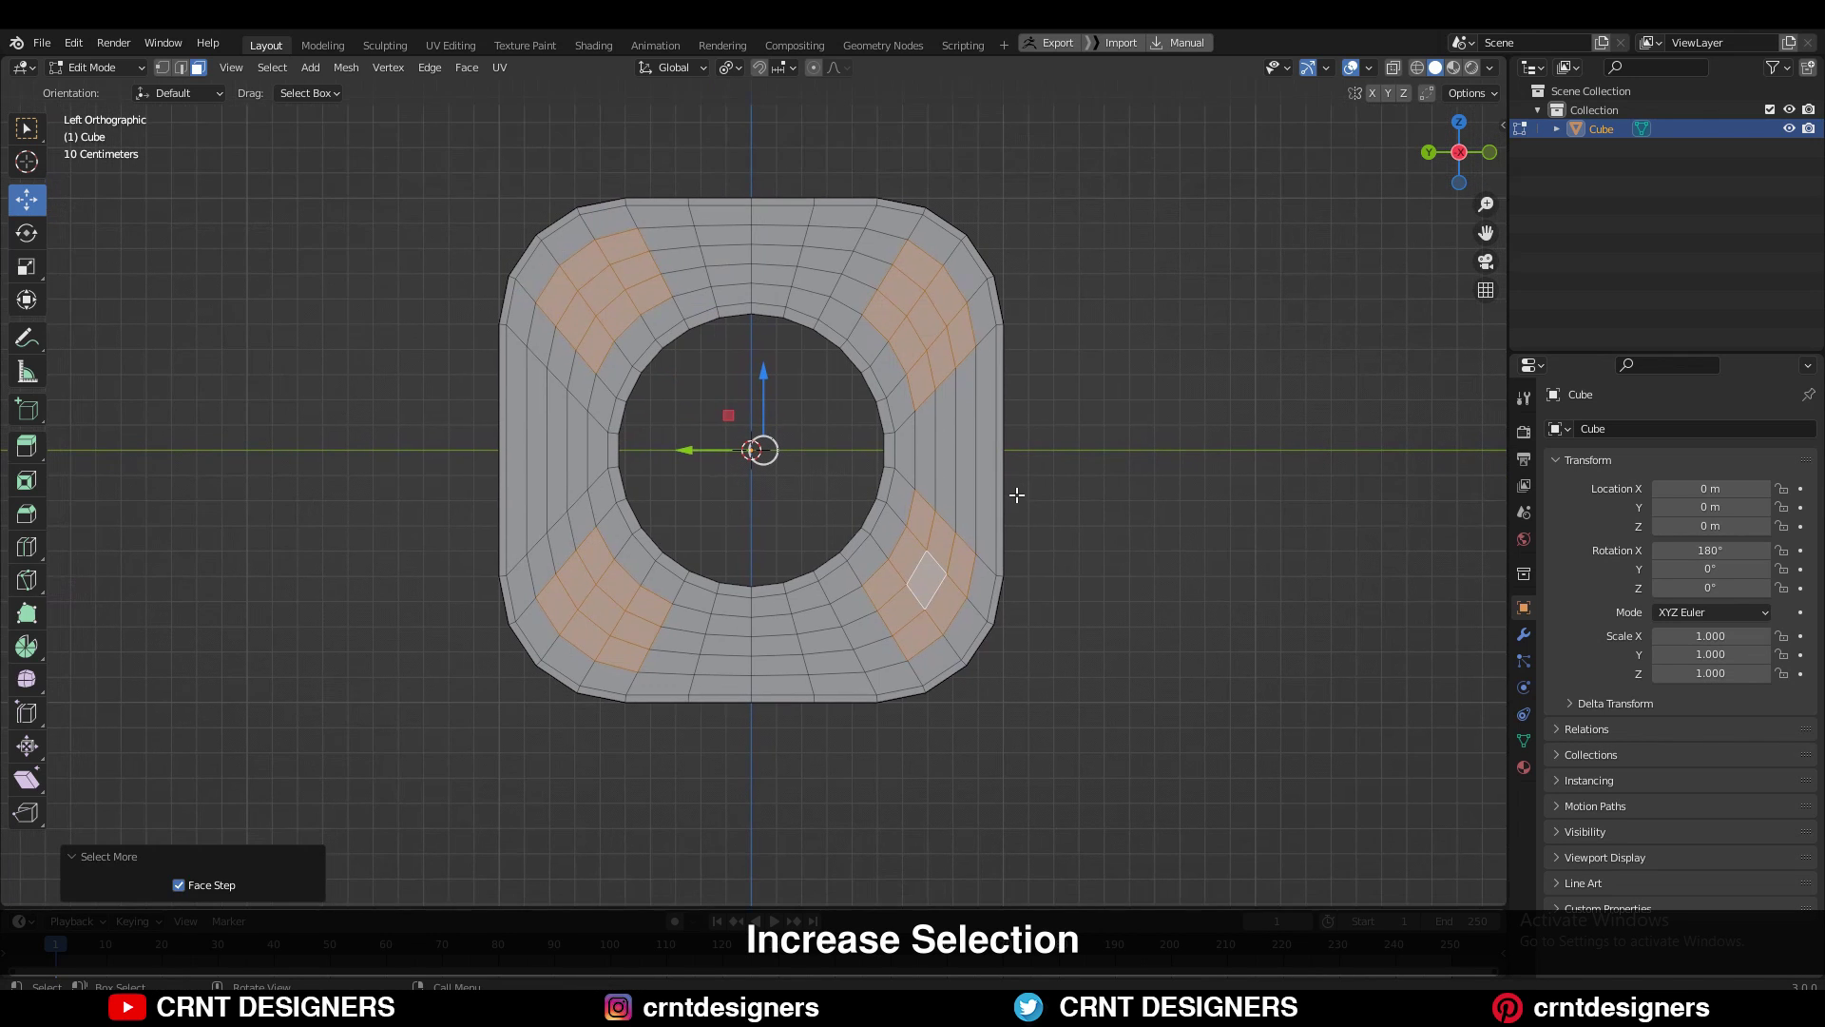
{"action": "left_click", "coordinate": [916, 398], "text": "alt+shift"}
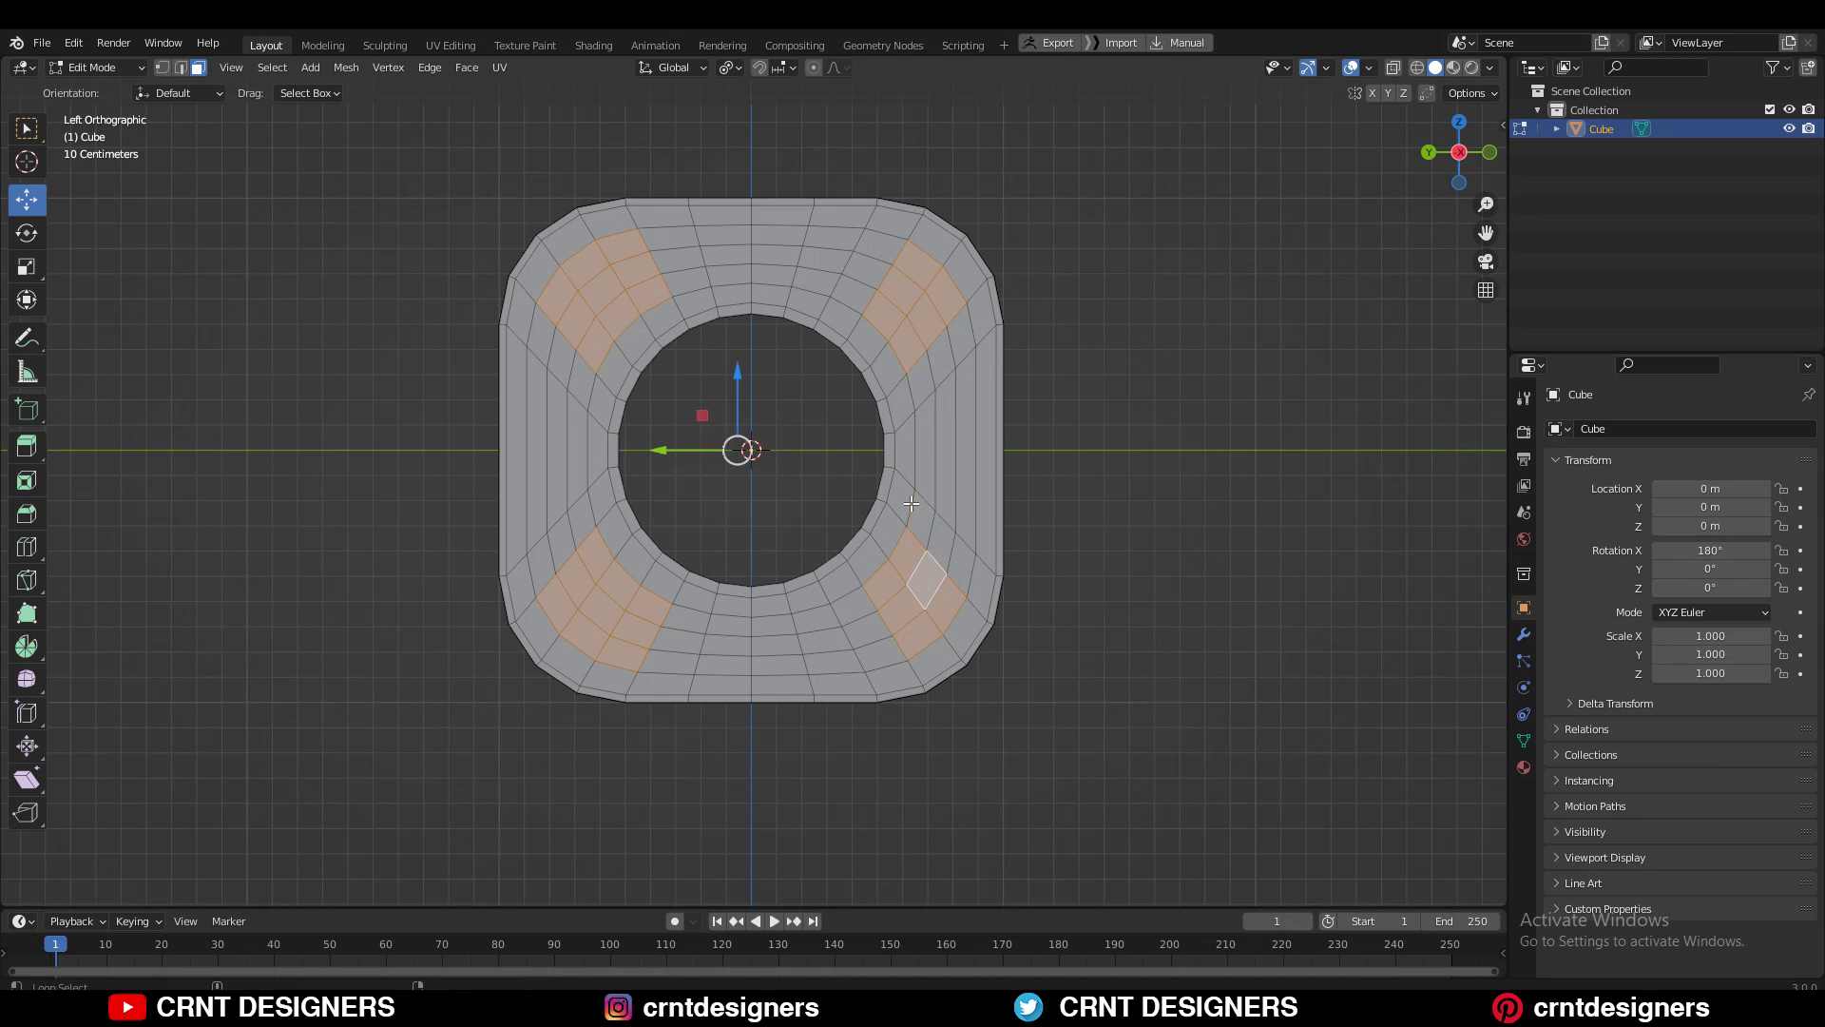
{"action": "left_click", "coordinate": [874, 249], "text": "ctrl+shift"}
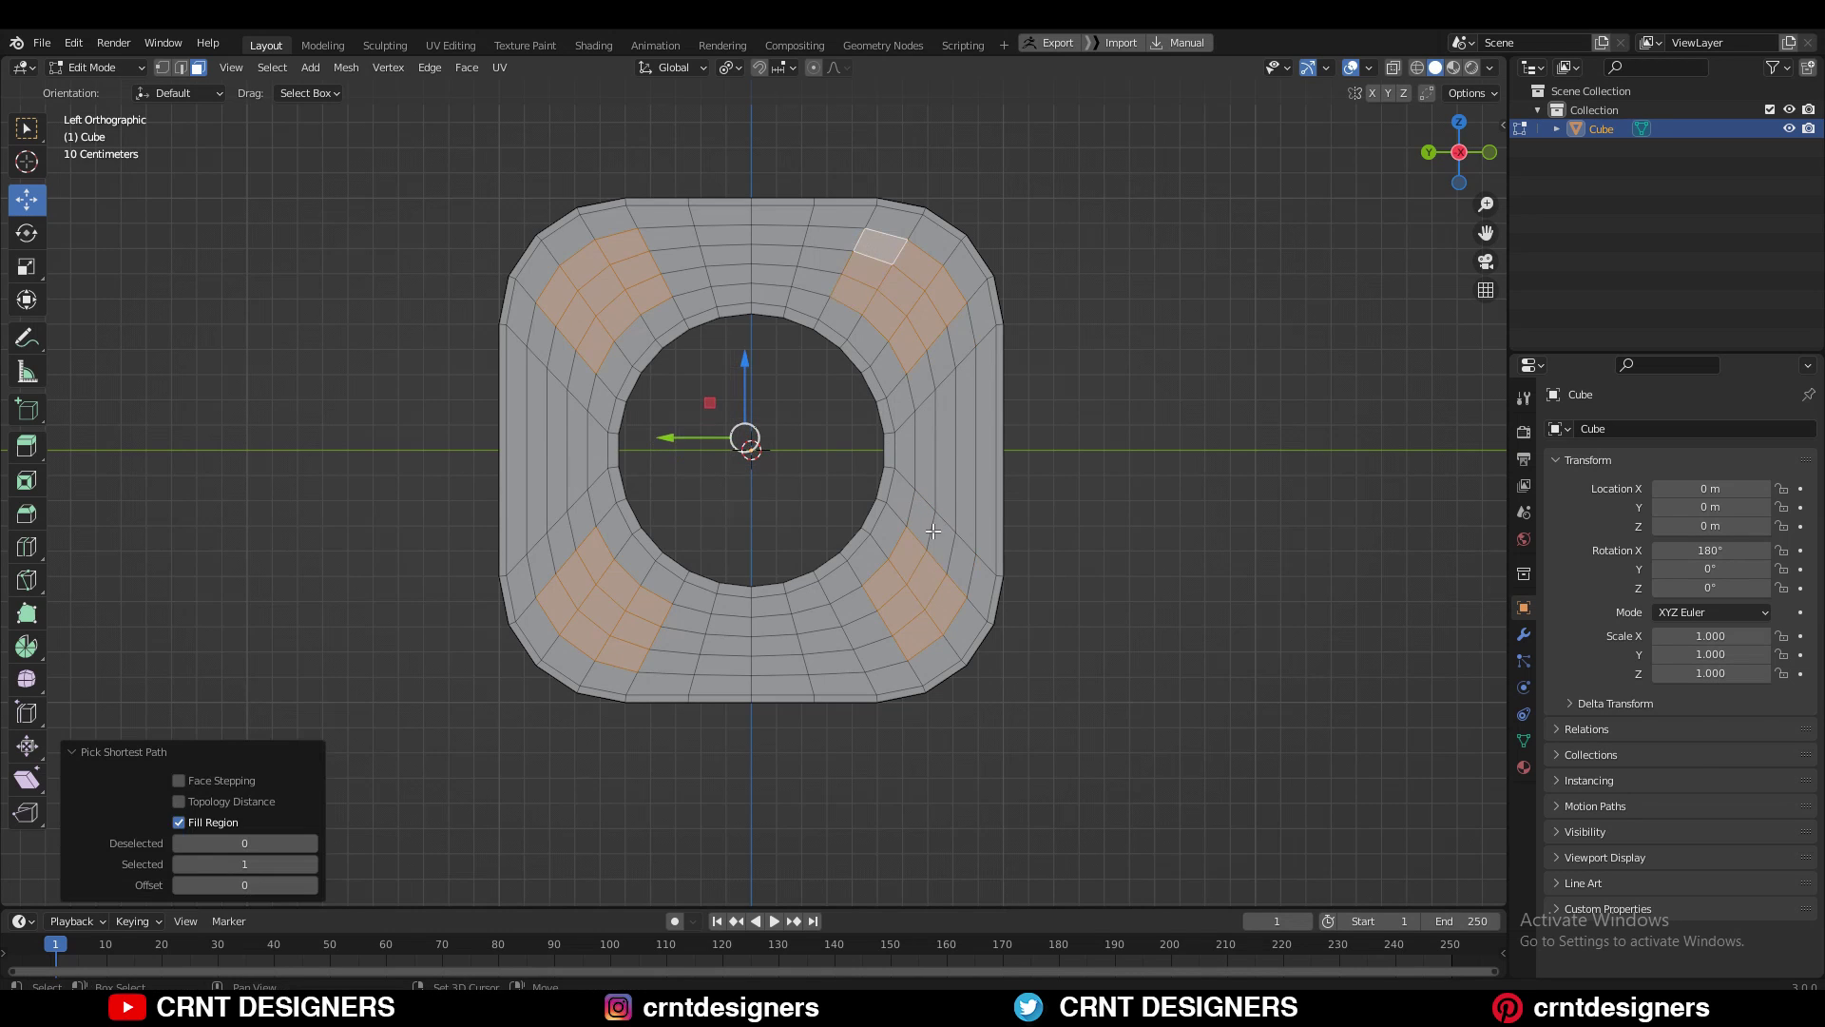
{"action": "left_click", "coordinate": [850, 599], "text": "shift"}
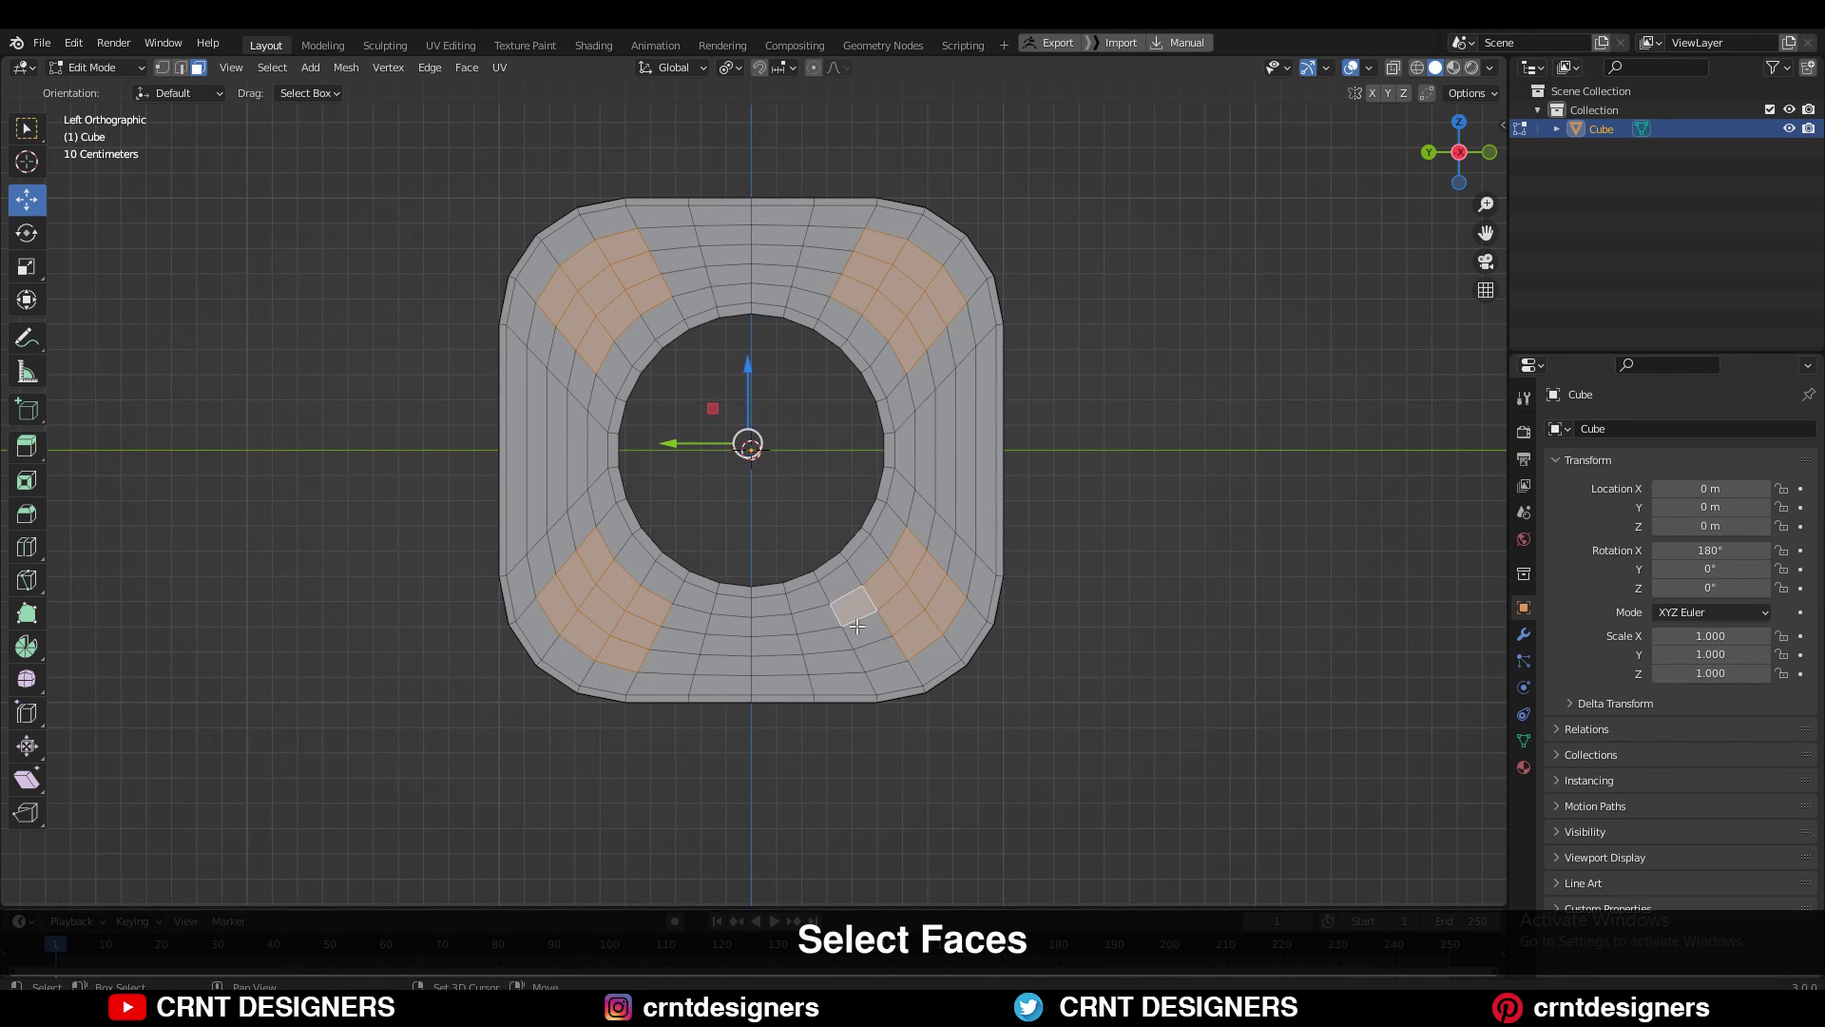
{"action": "left_click", "coordinate": [880, 651], "text": "ctrl+shift"}
{"action": "middle_click_drag", "start_coordinate": [912, 543], "coordinate": [911, 538], "text": "shift"}
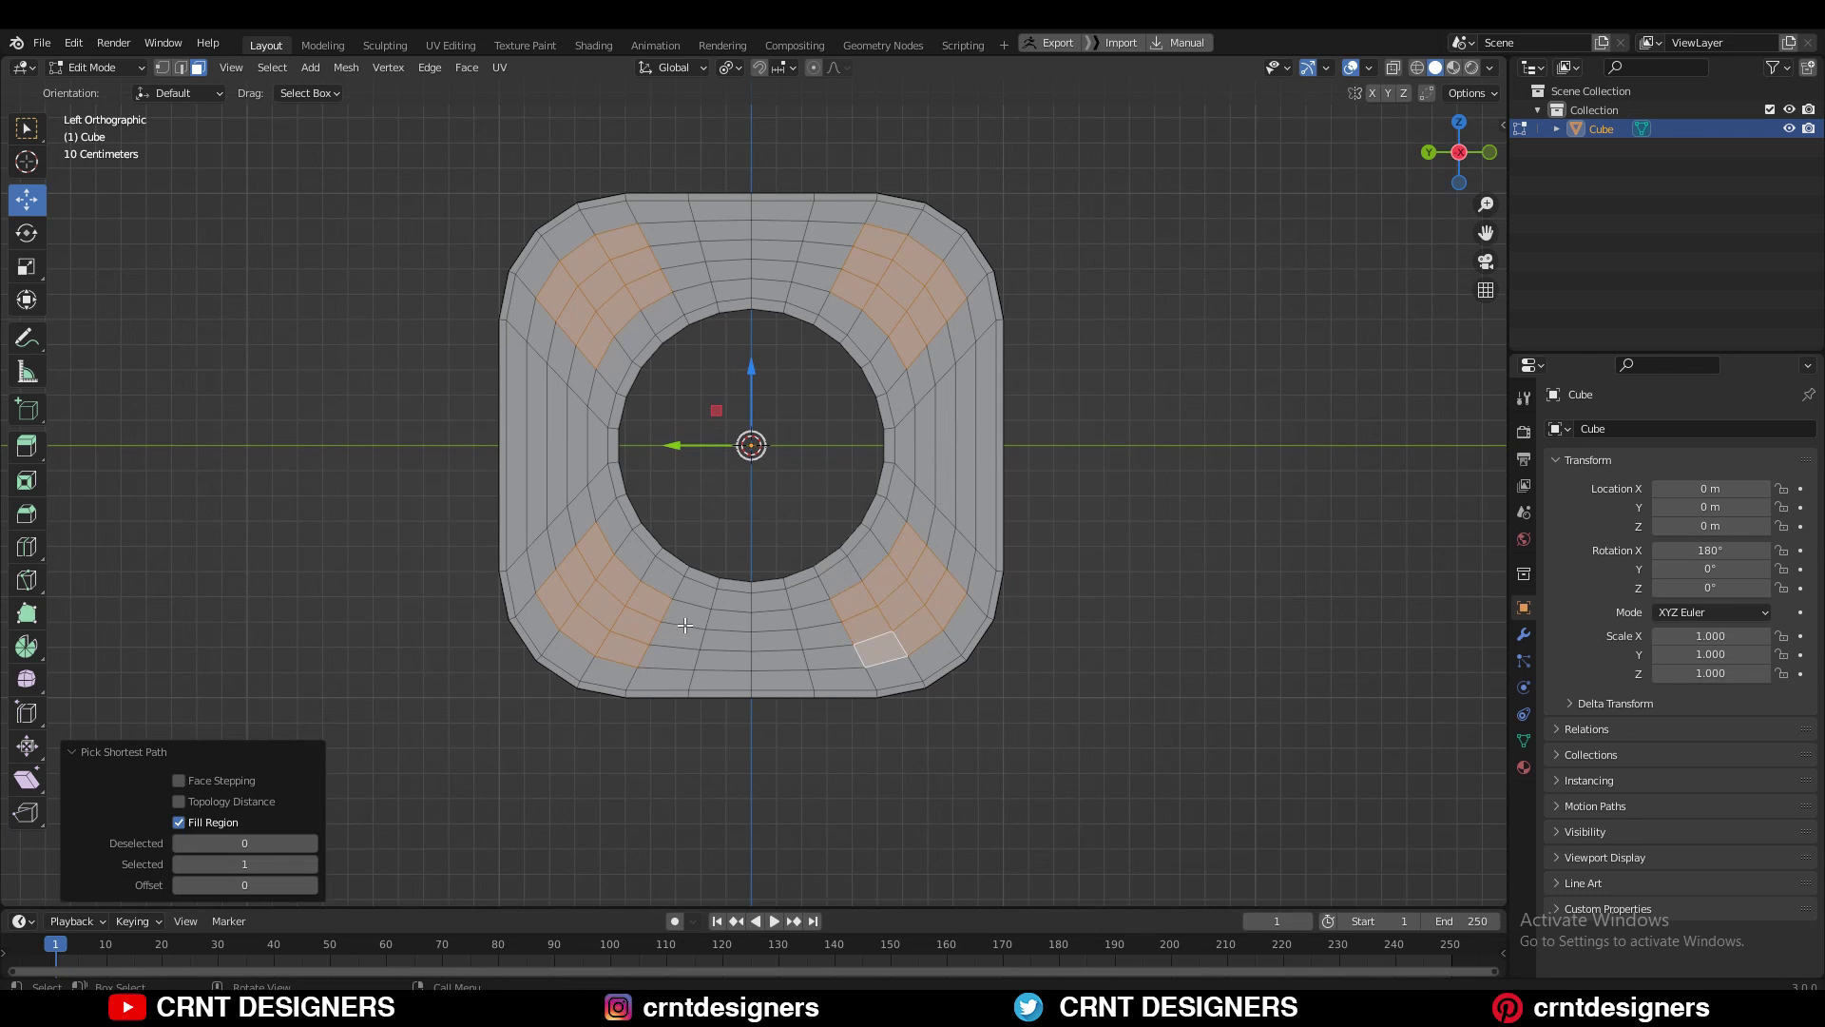
- Inset the four corner face patches by about 0.045 m and make them circular with LoopTools Circle
{"action": "scroll", "coordinate": [1011, 394], "scroll_direction": "up", "scroll_amount": 2}
{"action": "key", "text": "i"}
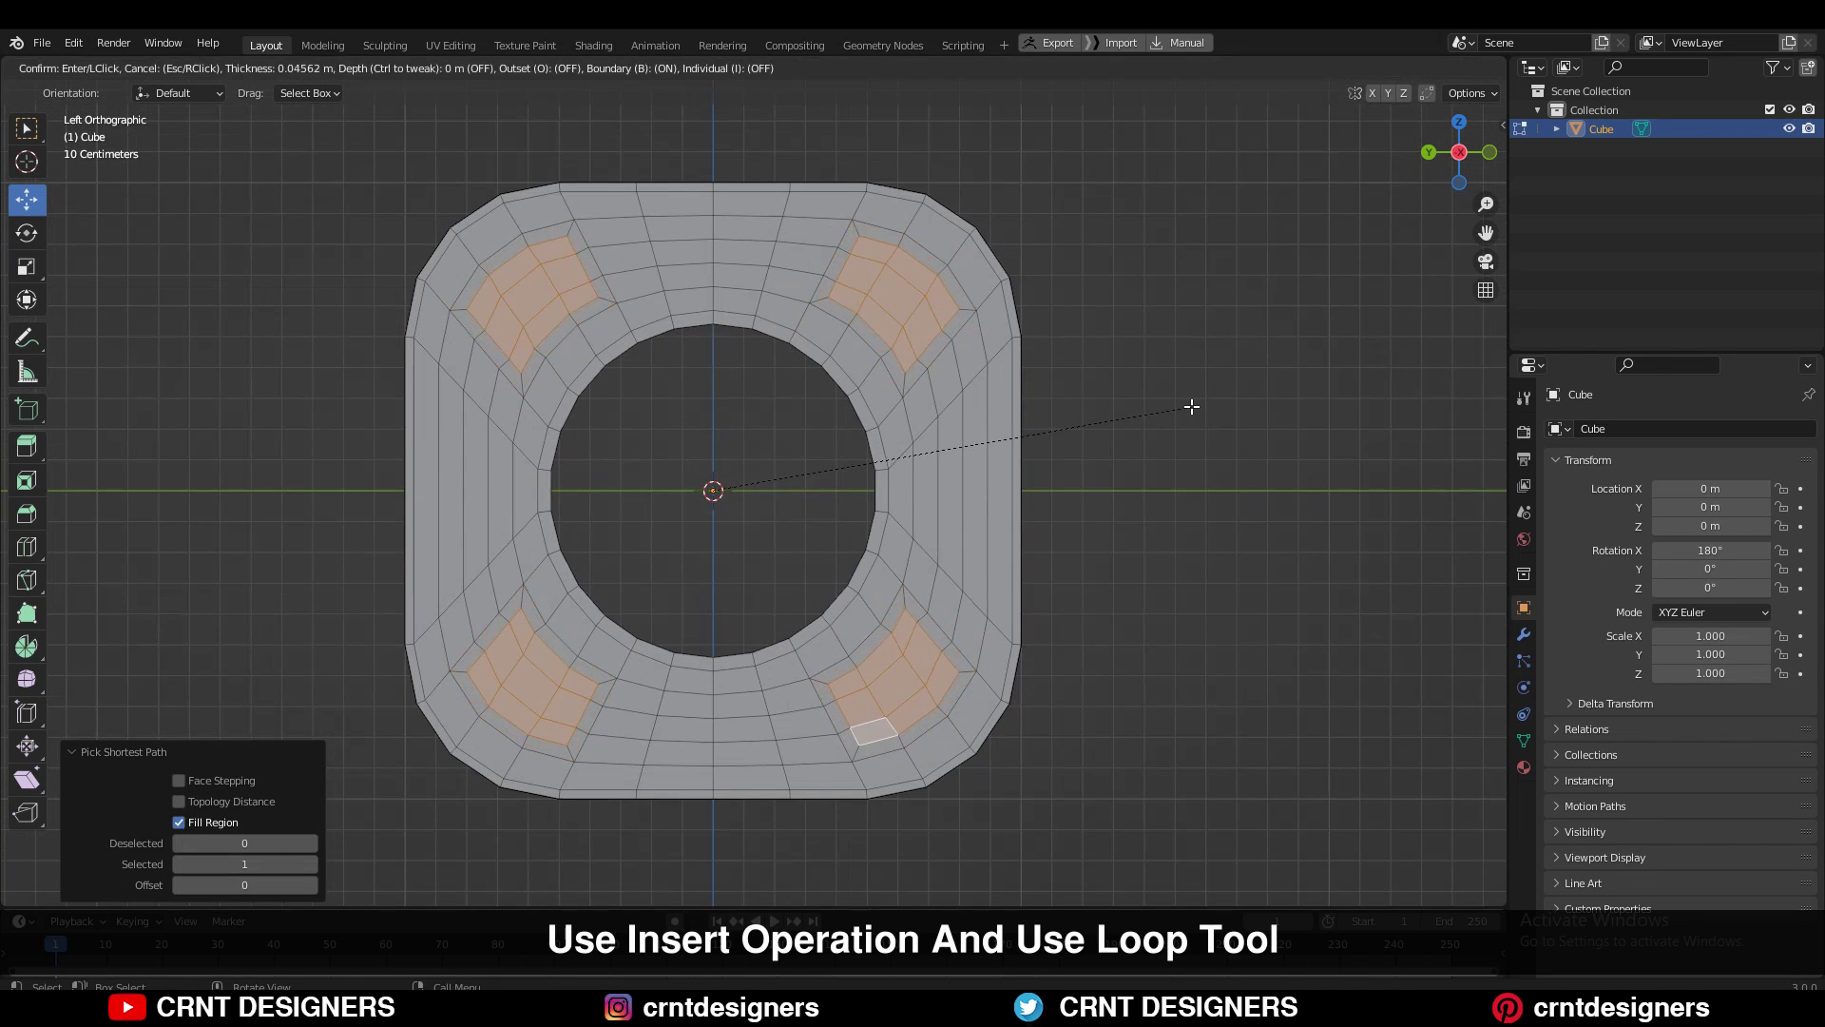
{"action": "left_click", "coordinate": [1190, 399]}
{"action": "right_click", "coordinate": [1167, 346]}
{"action": "mouse_move", "coordinate": [1166, 346]}
{"action": "left_click", "coordinate": [1226, 366]}
- Scale each of the four circular corner patches to 0.6
{"action": "key", "text": "s"}
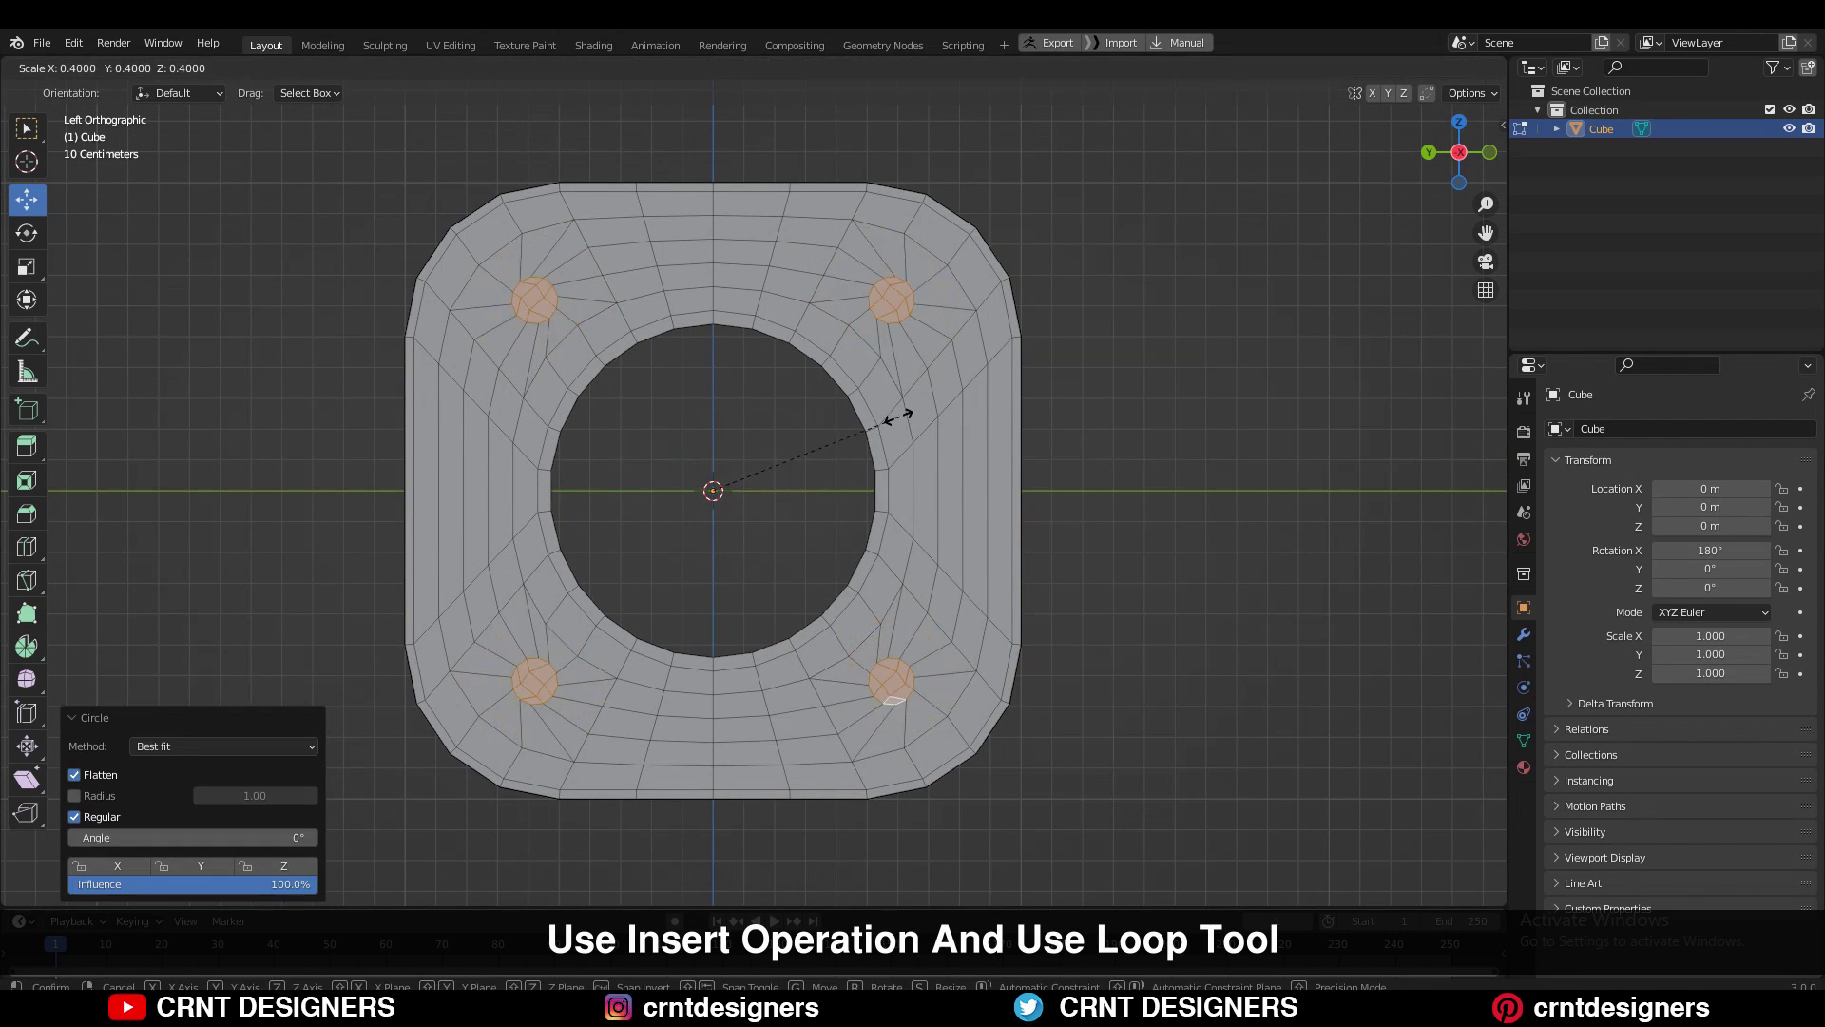
{"action": "left_click", "coordinate": [997, 449]}
{"action": "middle_click_drag", "start_coordinate": [997, 448], "coordinate": [953, 587]}
{"action": "scroll", "coordinate": [941, 532], "scroll_direction": "down", "scroll_amount": 4}
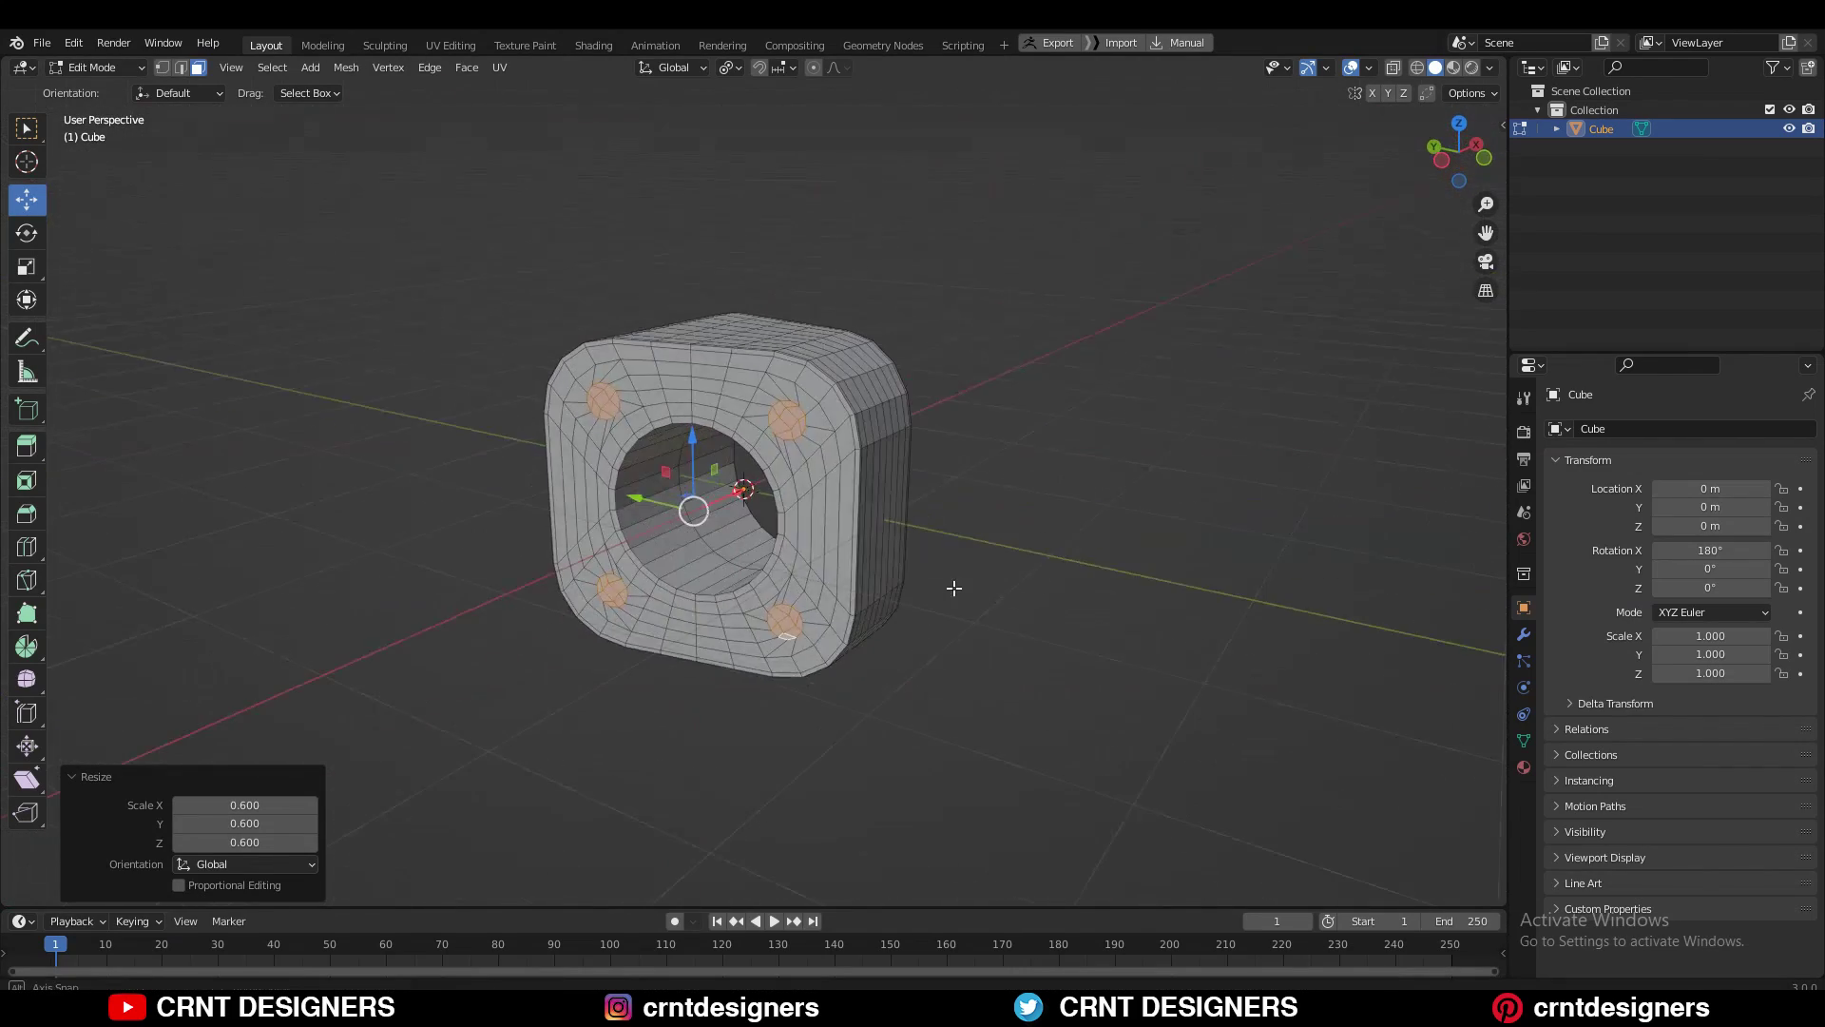
- Dissolve the faces inside each corner circle into a single face and inset the four circular faces slightly
{"action": "scroll", "coordinate": [1018, 529], "scroll_direction": "up", "scroll_amount": 3}
{"action": "middle_click_drag", "start_coordinate": [1018, 529], "coordinate": [1080, 521]}
{"action": "key", "text": "ctrl+x"}
{"action": "scroll", "coordinate": [1161, 529], "scroll_direction": "up", "scroll_amount": 3}
{"action": "key", "text": "i"}
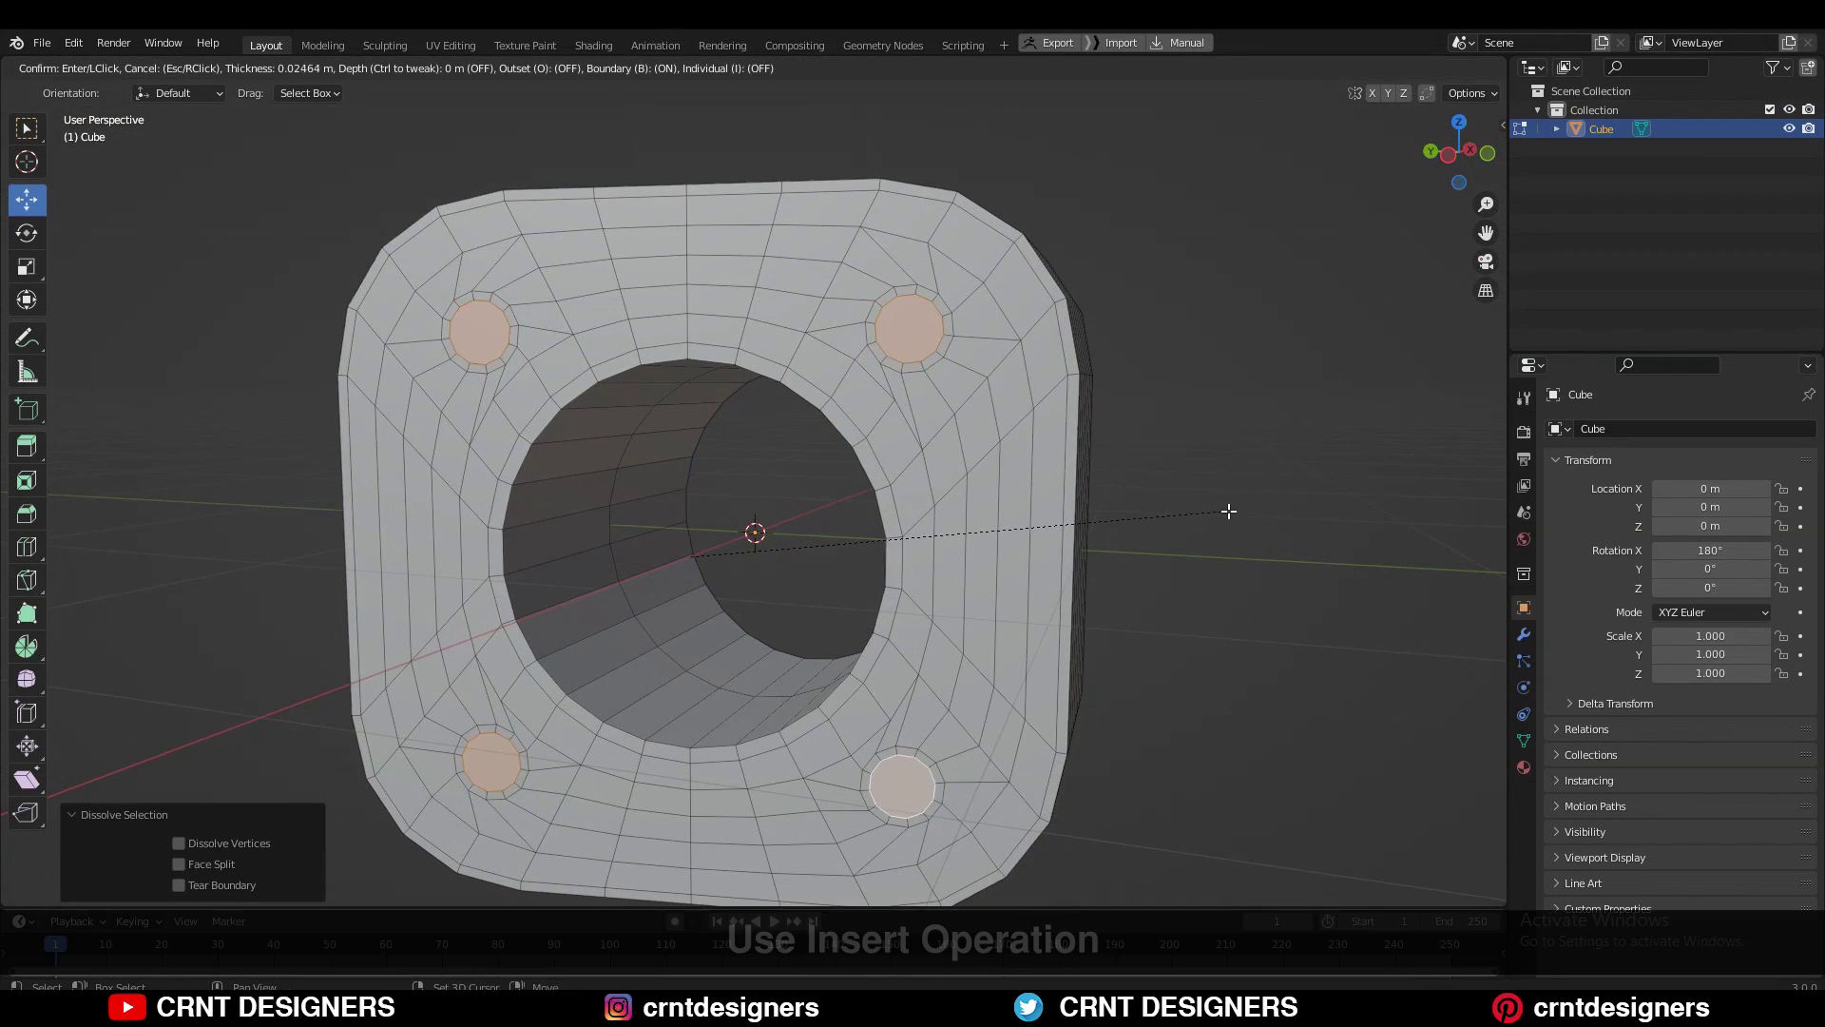
{"action": "left_click", "coordinate": [1255, 526]}
- Select the whole mesh and symmetrize it to copy the four corner circles to the opposite side
{"action": "middle_click_drag", "start_coordinate": [1173, 577], "coordinate": [1095, 554]}
{"action": "middle_click_drag", "start_coordinate": [1017, 488], "coordinate": [1155, 451]}
{"action": "middle_click_drag", "start_coordinate": [1241, 405], "coordinate": [869, 467]}
{"action": "key", "text": "a"}
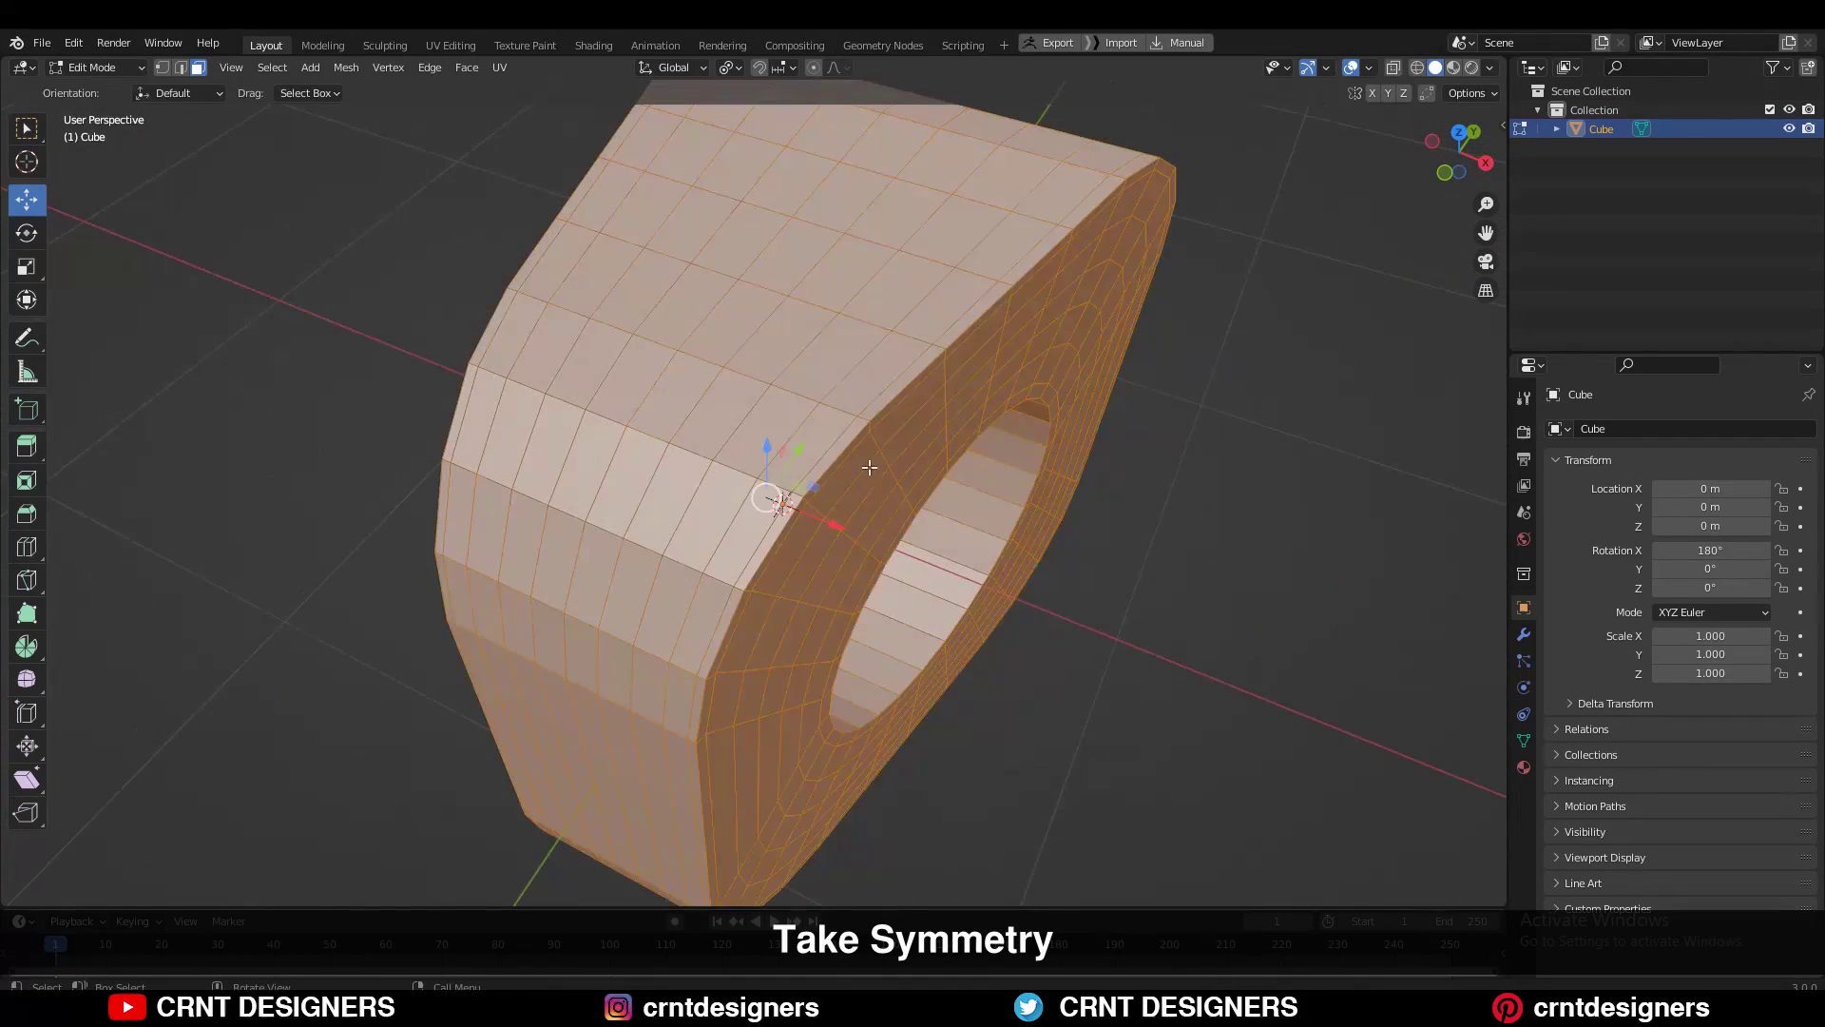
{"action": "left_click", "coordinate": [367, 67]}
{"action": "left_click", "coordinate": [396, 335]}
{"action": "middle_click_drag", "start_coordinate": [687, 468], "coordinate": [606, 379]}
{"action": "left_click", "coordinate": [1265, 418]}
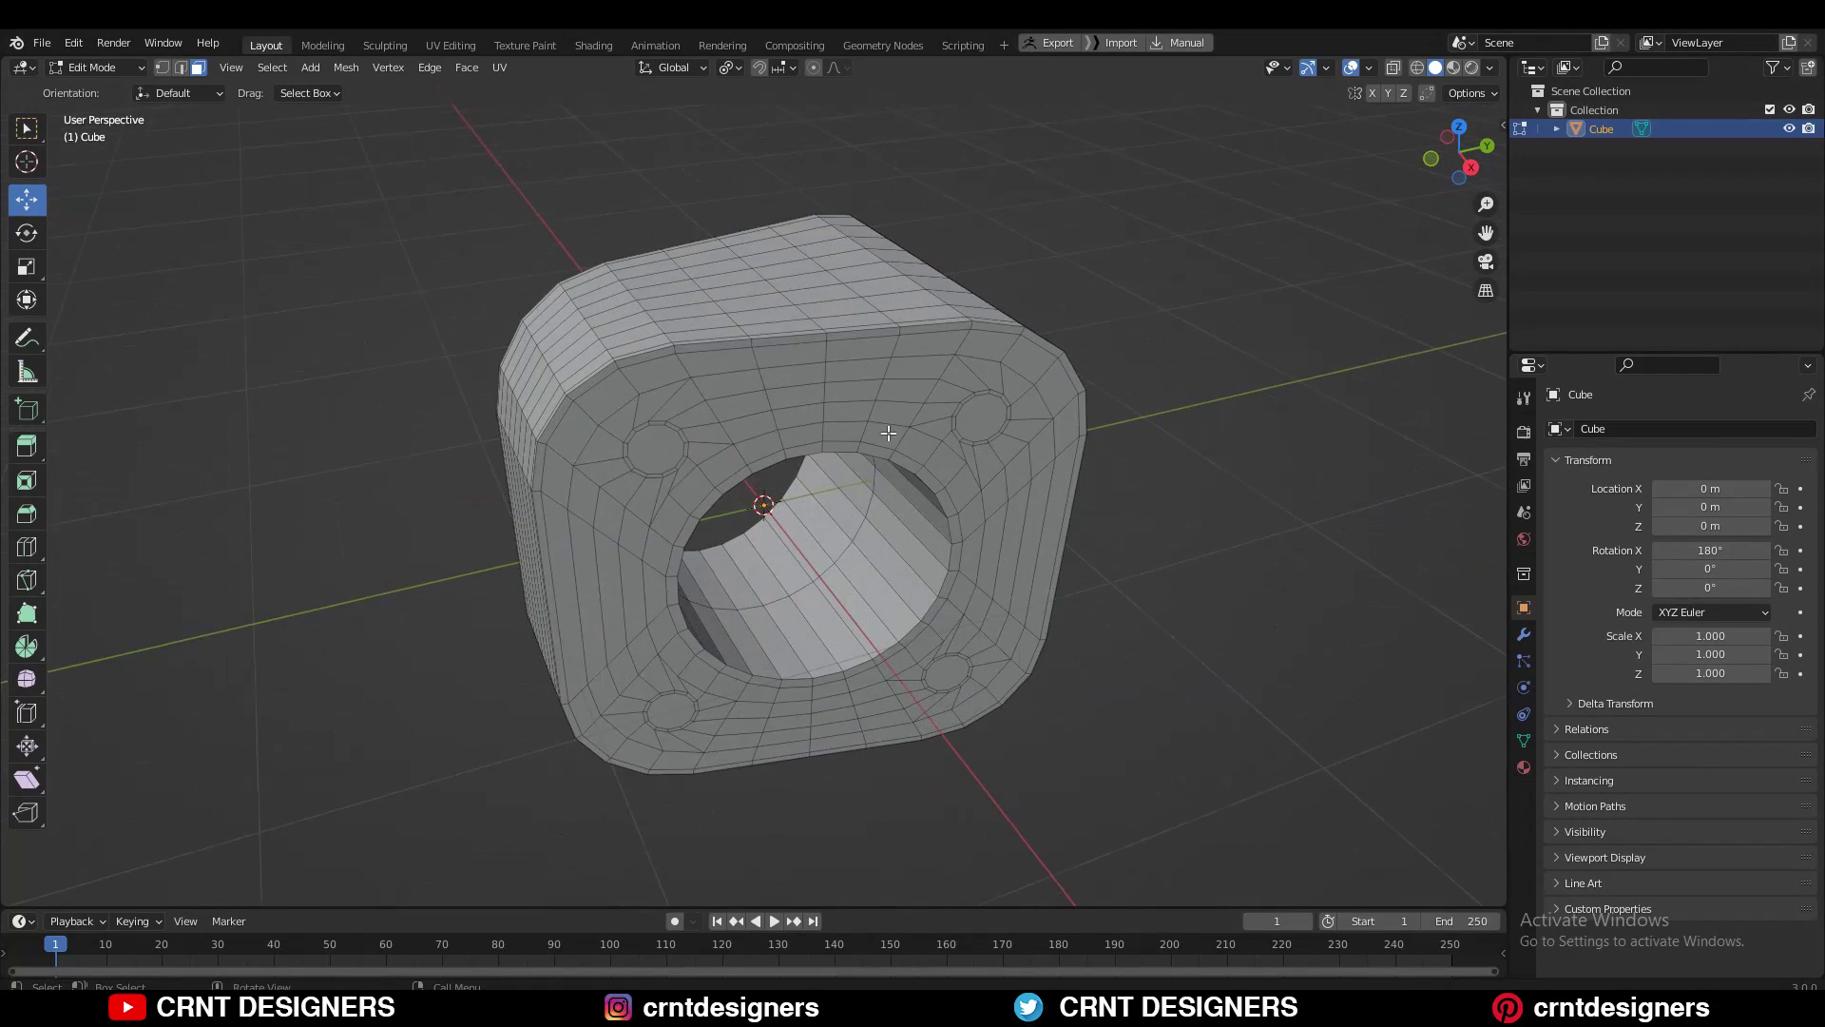
- With X-ray on, box-select the faces at the middle of the block's top edge through its depth and delete them
{"action": "middle_click_drag", "start_coordinate": [893, 436], "coordinate": [1152, 255]}
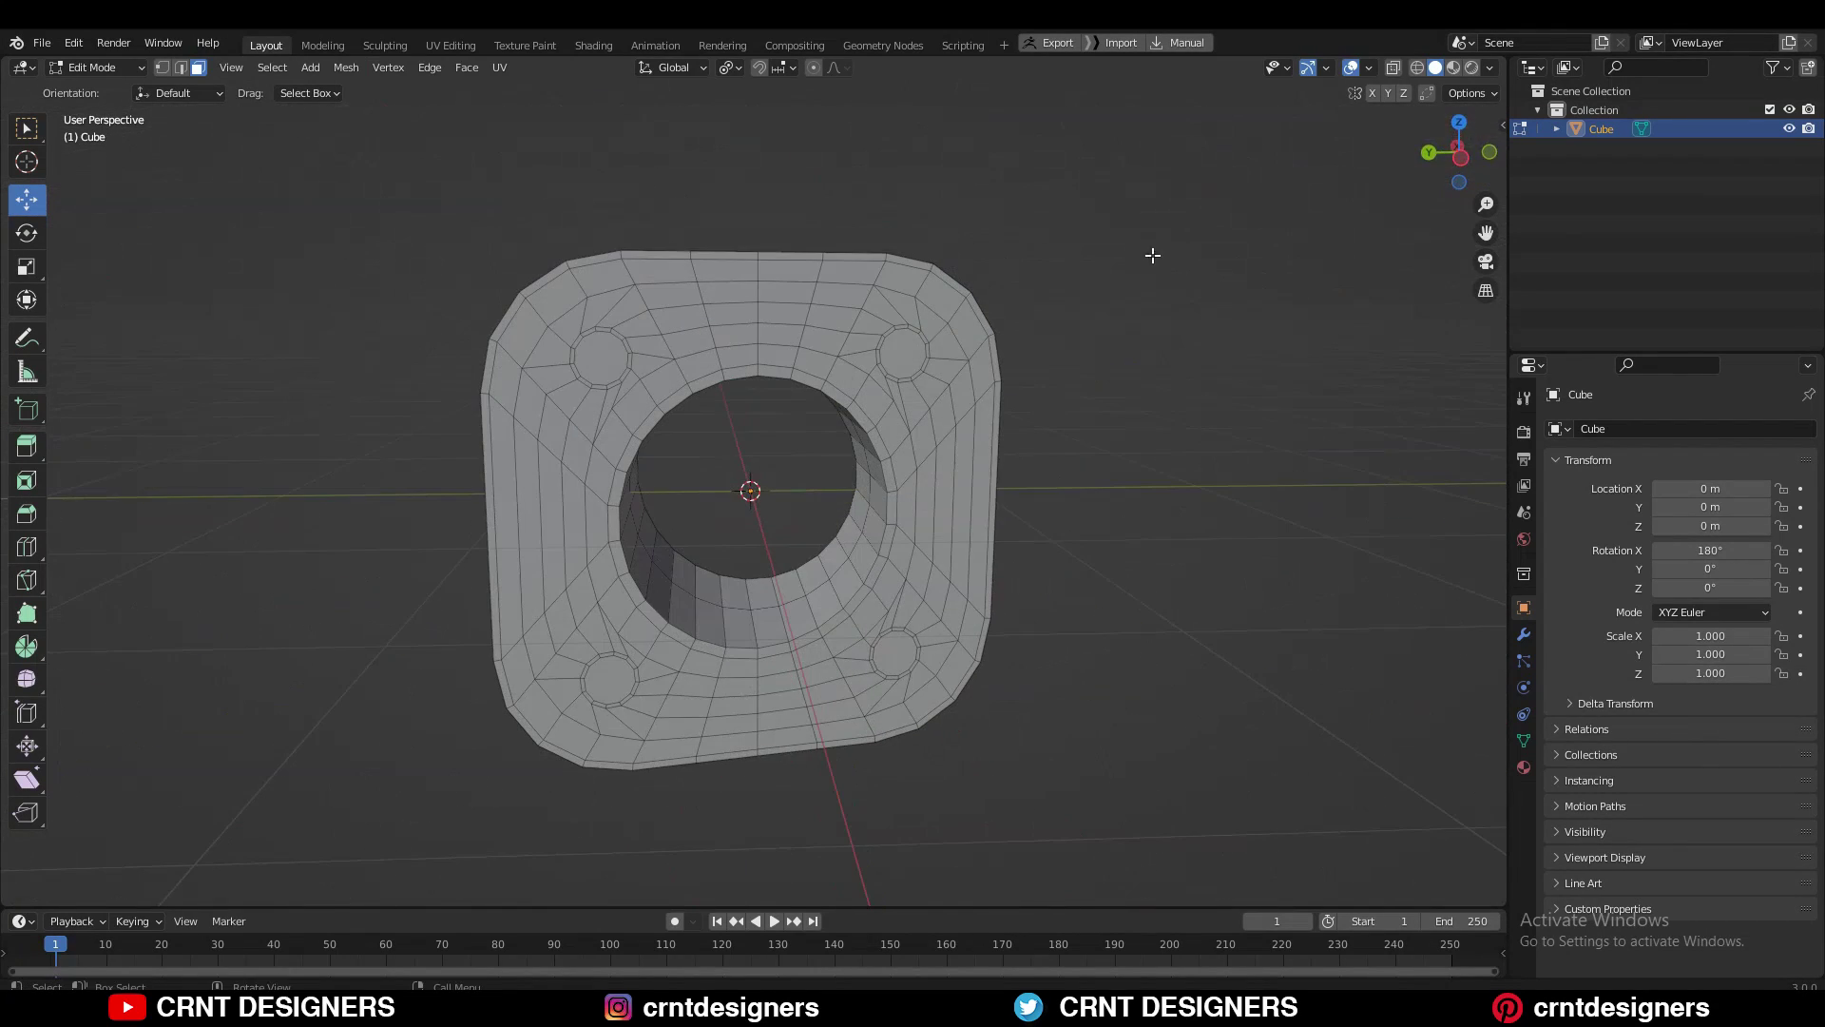
{"action": "left_click", "coordinate": [1459, 157]}
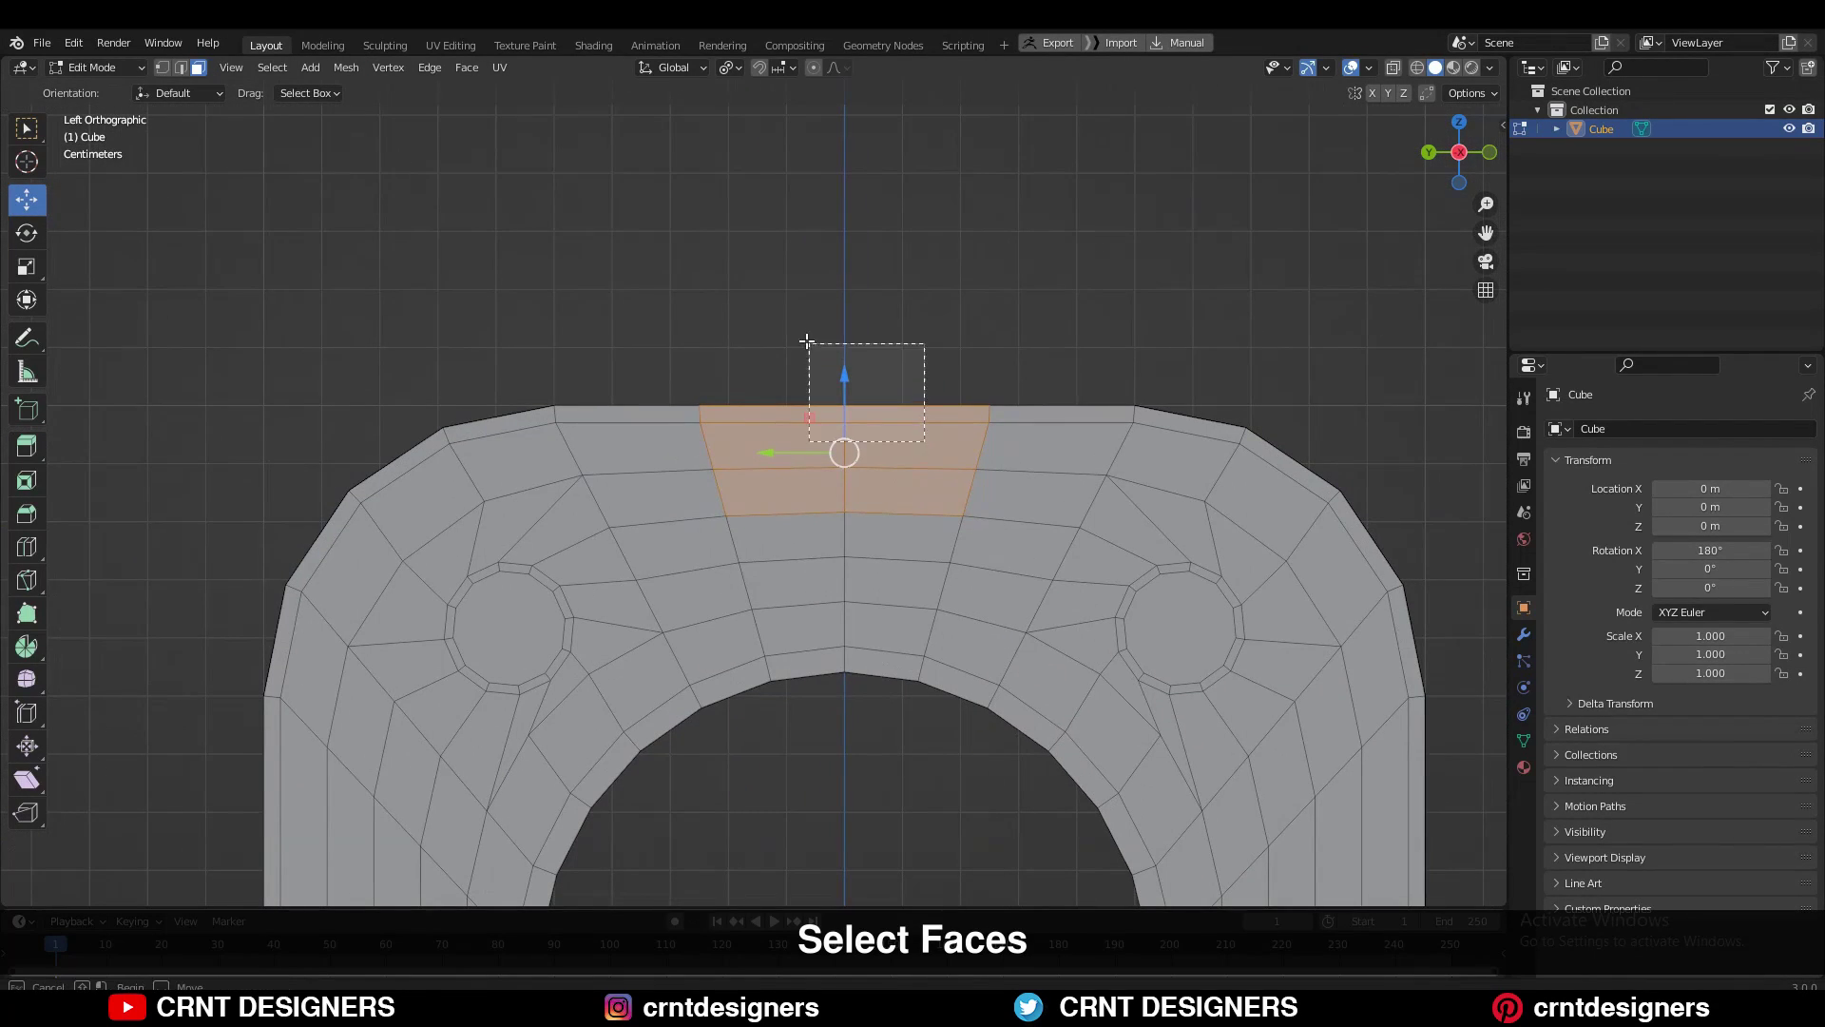
{"action": "left_click", "coordinate": [1393, 70]}
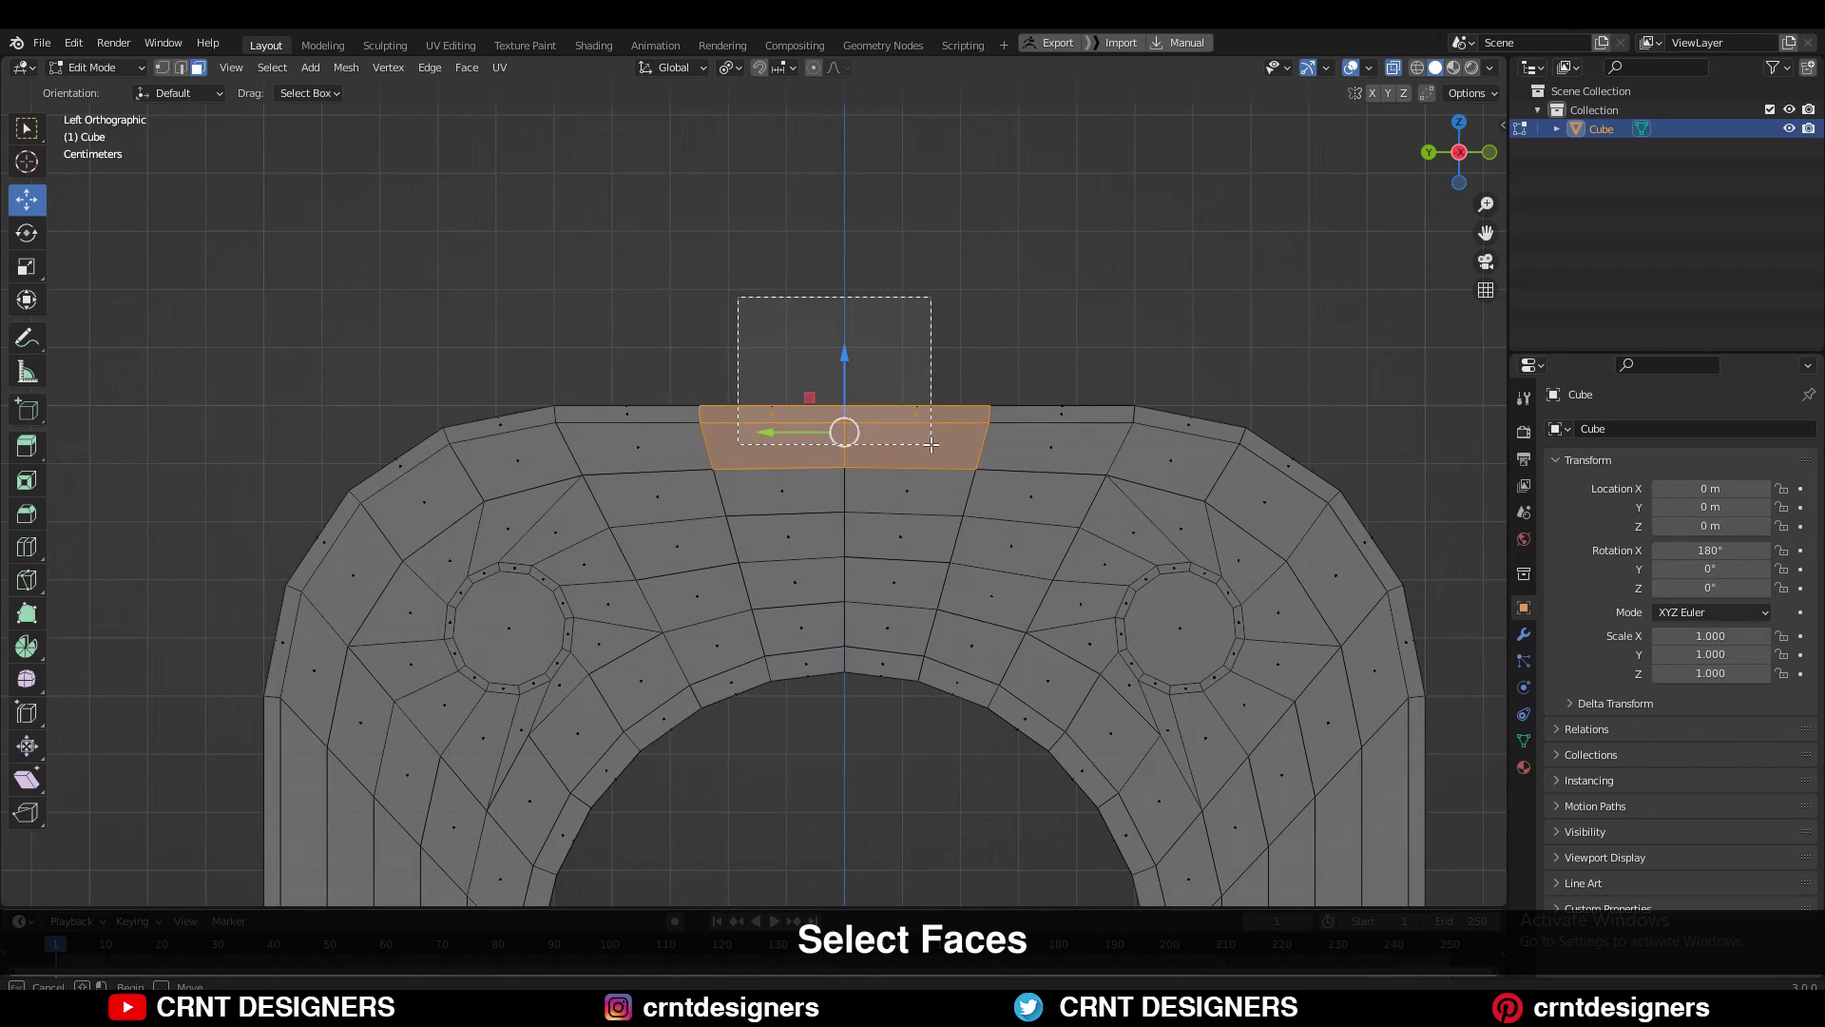
{"action": "left_click_drag", "start_coordinate": [931, 445], "coordinate": [940, 446]}
{"action": "key", "text": "x"}
{"action": "left_click", "coordinate": [962, 439]}
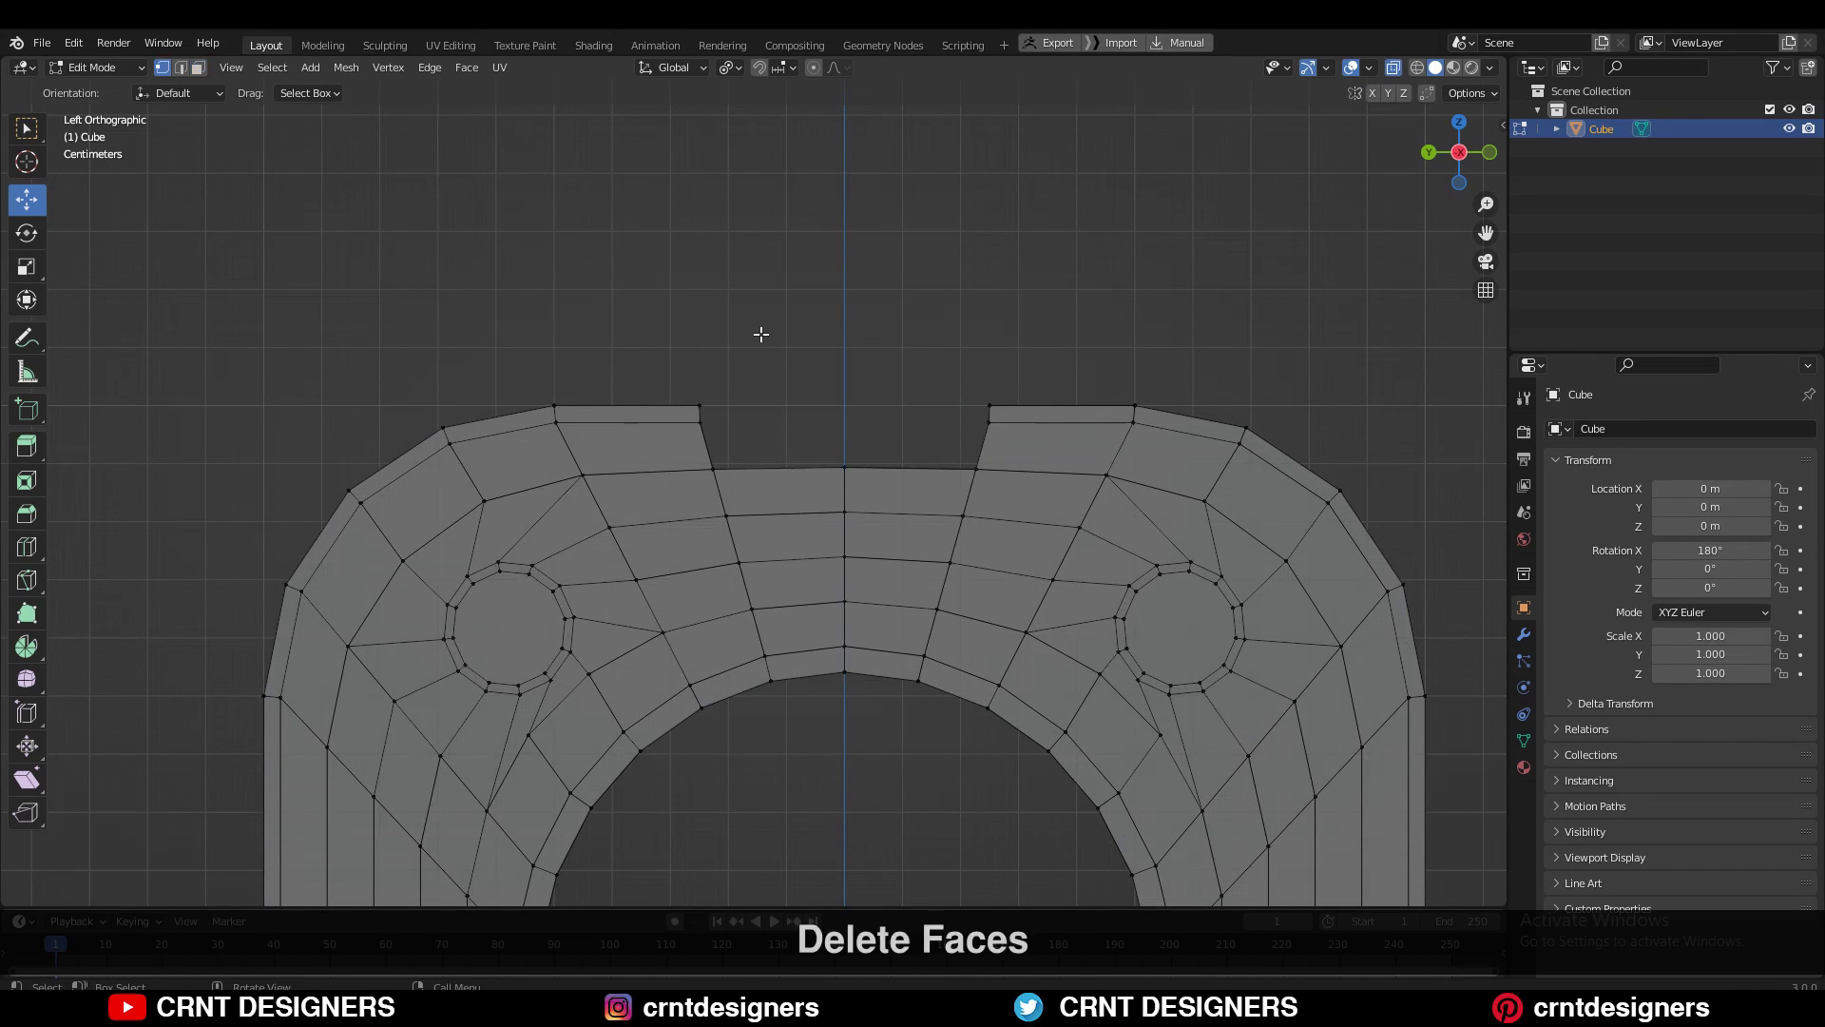
- Move the upper corner vertices on both sides of the notch outward along Y, the left ones by about 0.007 m
{"action": "left_click", "coordinate": [699, 406]}
{"action": "left_click_drag", "start_coordinate": [629, 400], "coordinate": [610, 395]}
{"action": "scroll", "coordinate": [1115, 285], "scroll_direction": "up", "scroll_amount": 2}
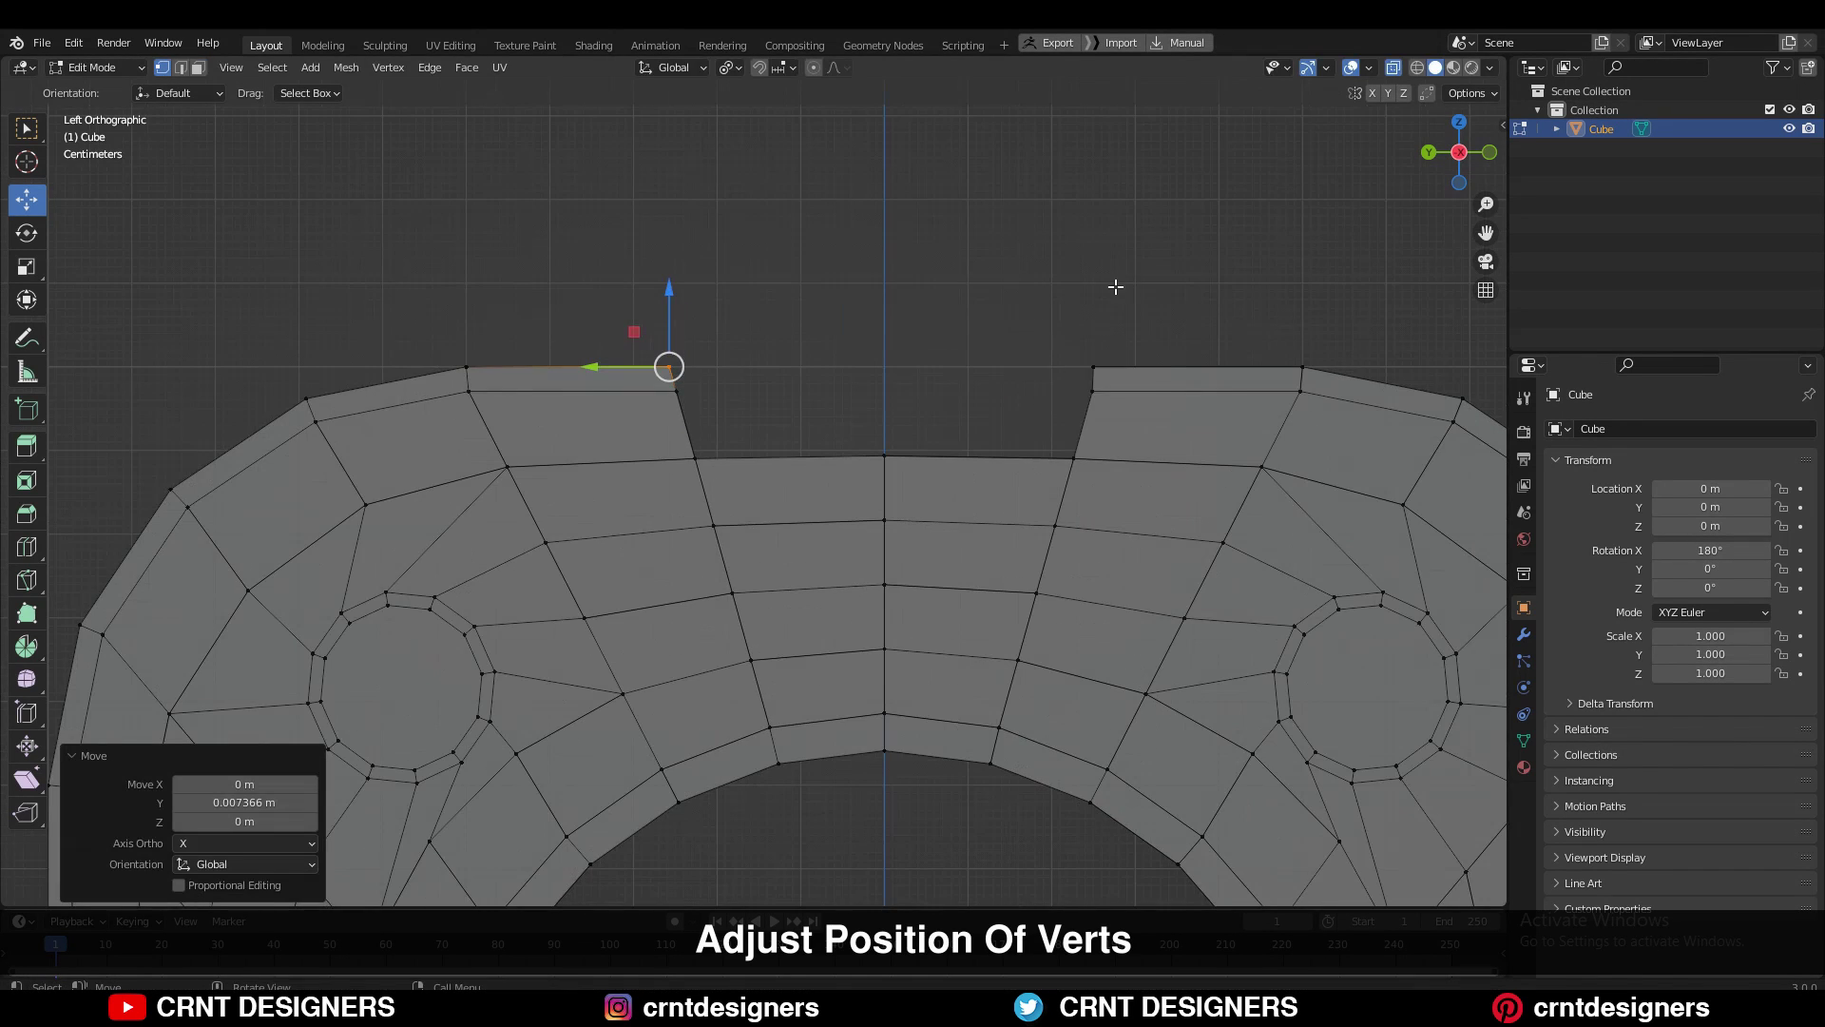
{"action": "left_click_drag", "start_coordinate": [1155, 301], "coordinate": [936, 324]}
{"action": "left_click", "coordinate": [1392, 69]}
{"action": "middle_click_drag", "start_coordinate": [1331, 190], "coordinate": [1188, 267]}
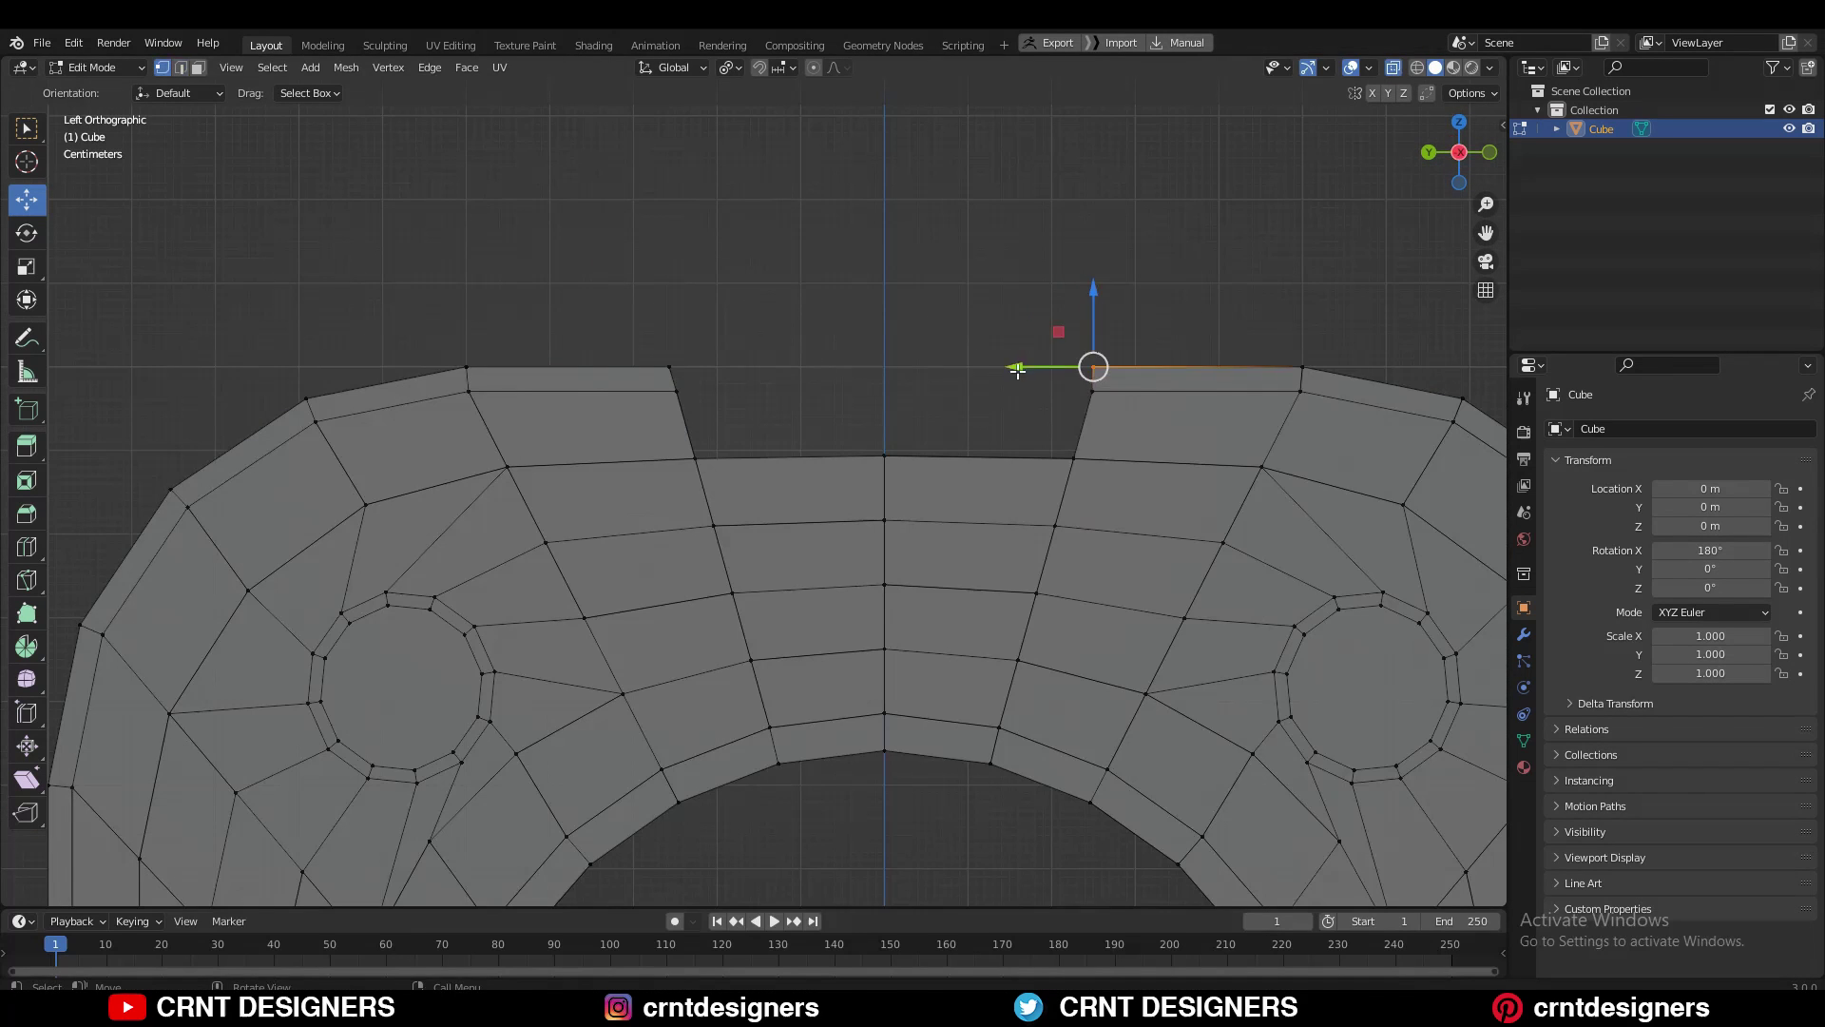
{"action": "left_click_drag", "start_coordinate": [1016, 368], "coordinate": [936, 324]}
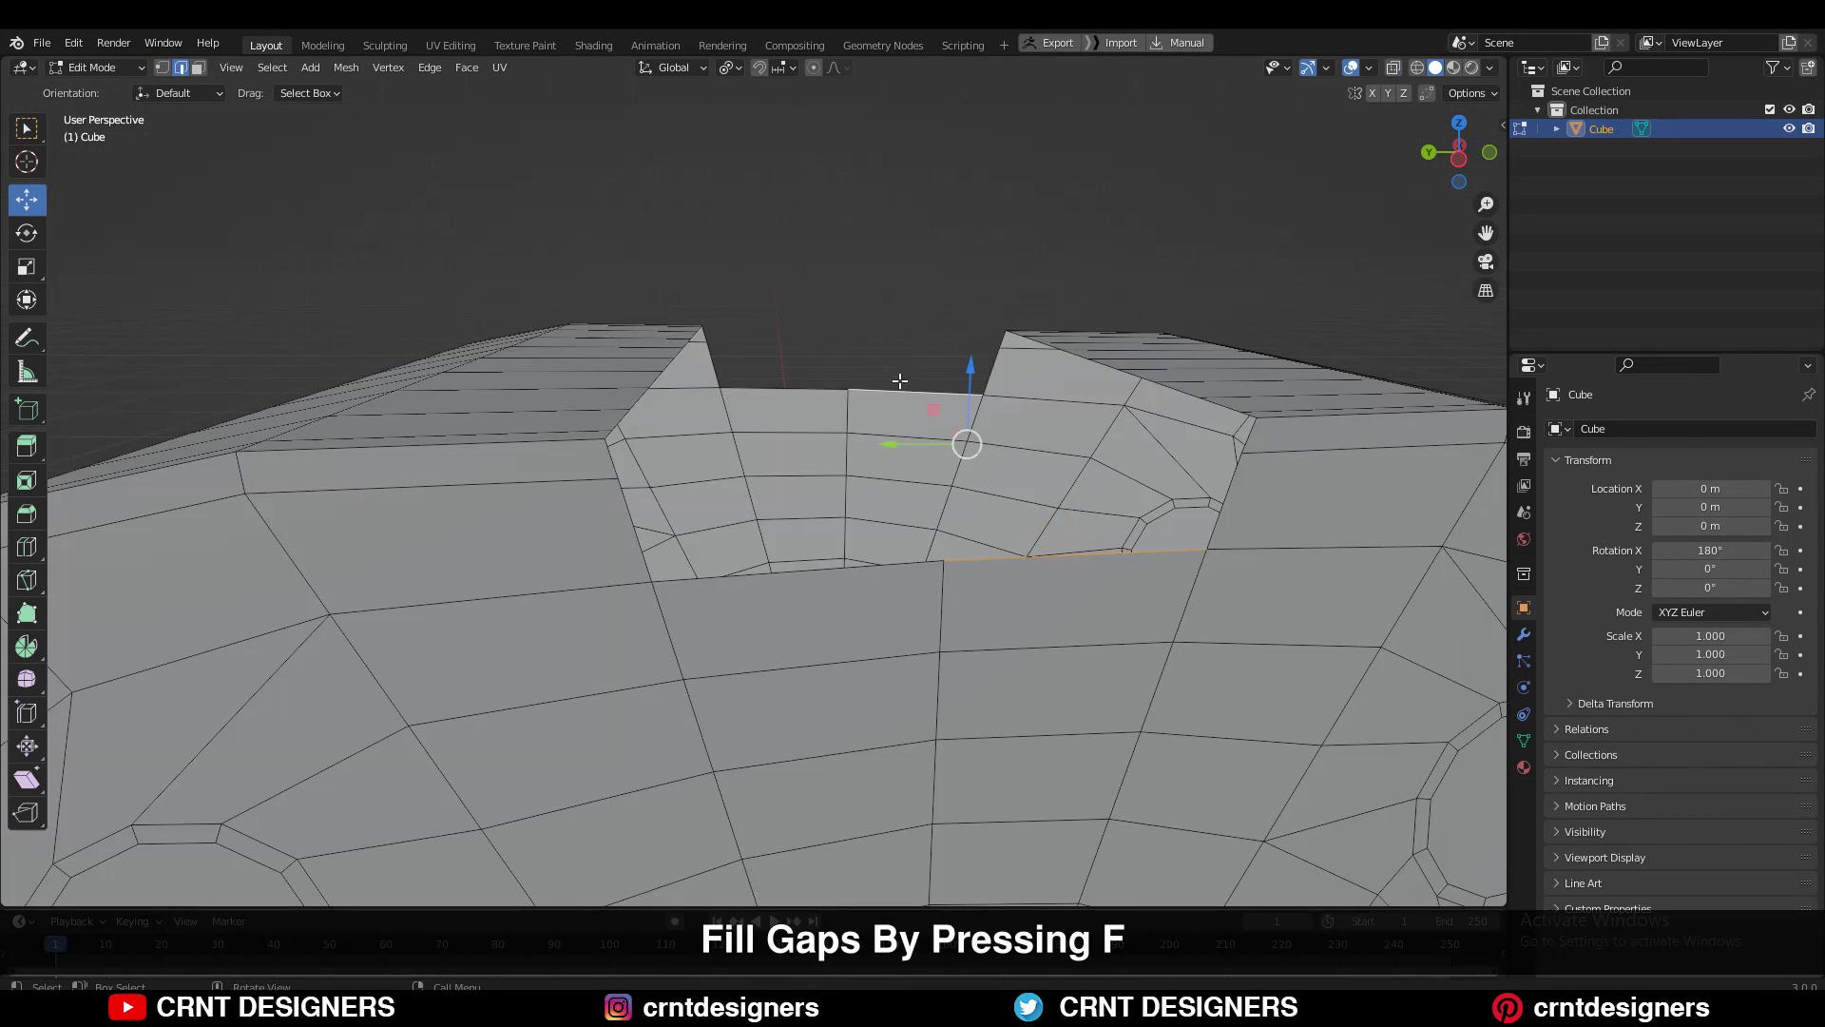
- Fill the floor of the notch with two long faces spanning the block's two sides
{"action": "key", "text": "f"}
{"action": "key", "text": "f"}
{"action": "middle_click_drag", "start_coordinate": [897, 449], "coordinate": [694, 580]}
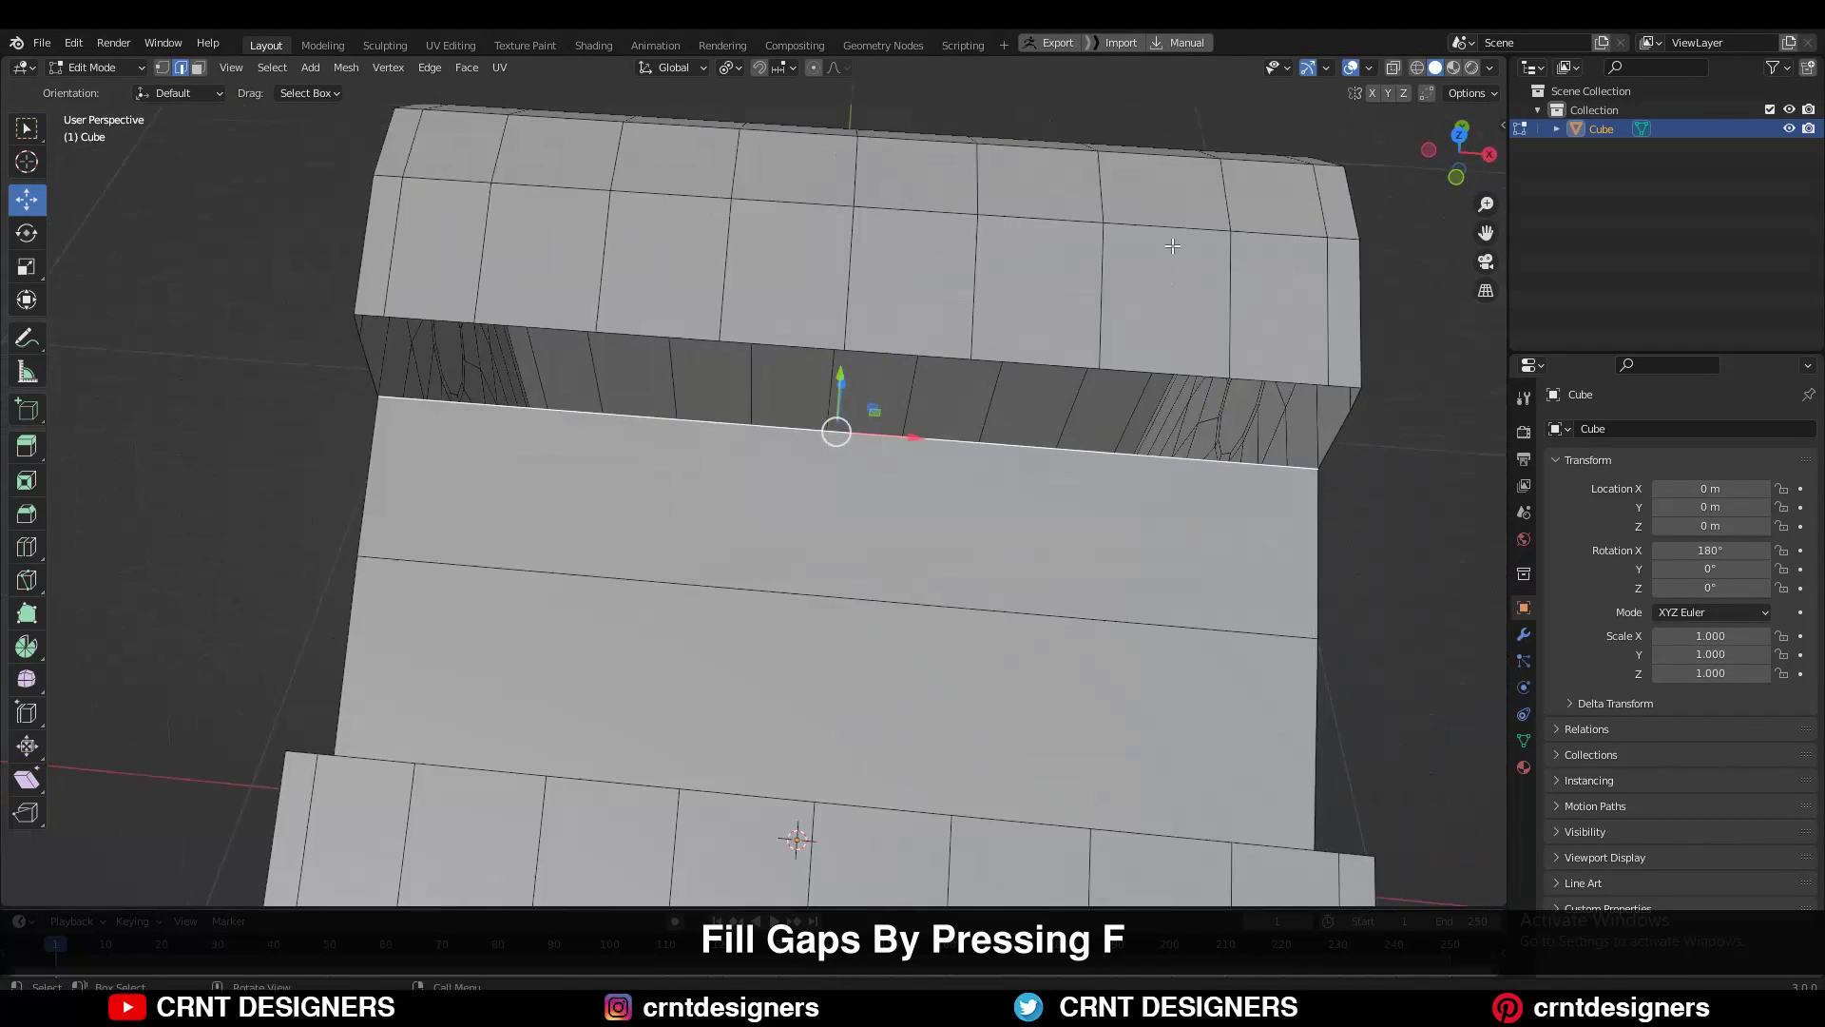
- Add evenly spaced loop cuts across the notch floor and a supporting loop near its end with factor -0.6
{"action": "left_click", "coordinate": [1459, 135]}
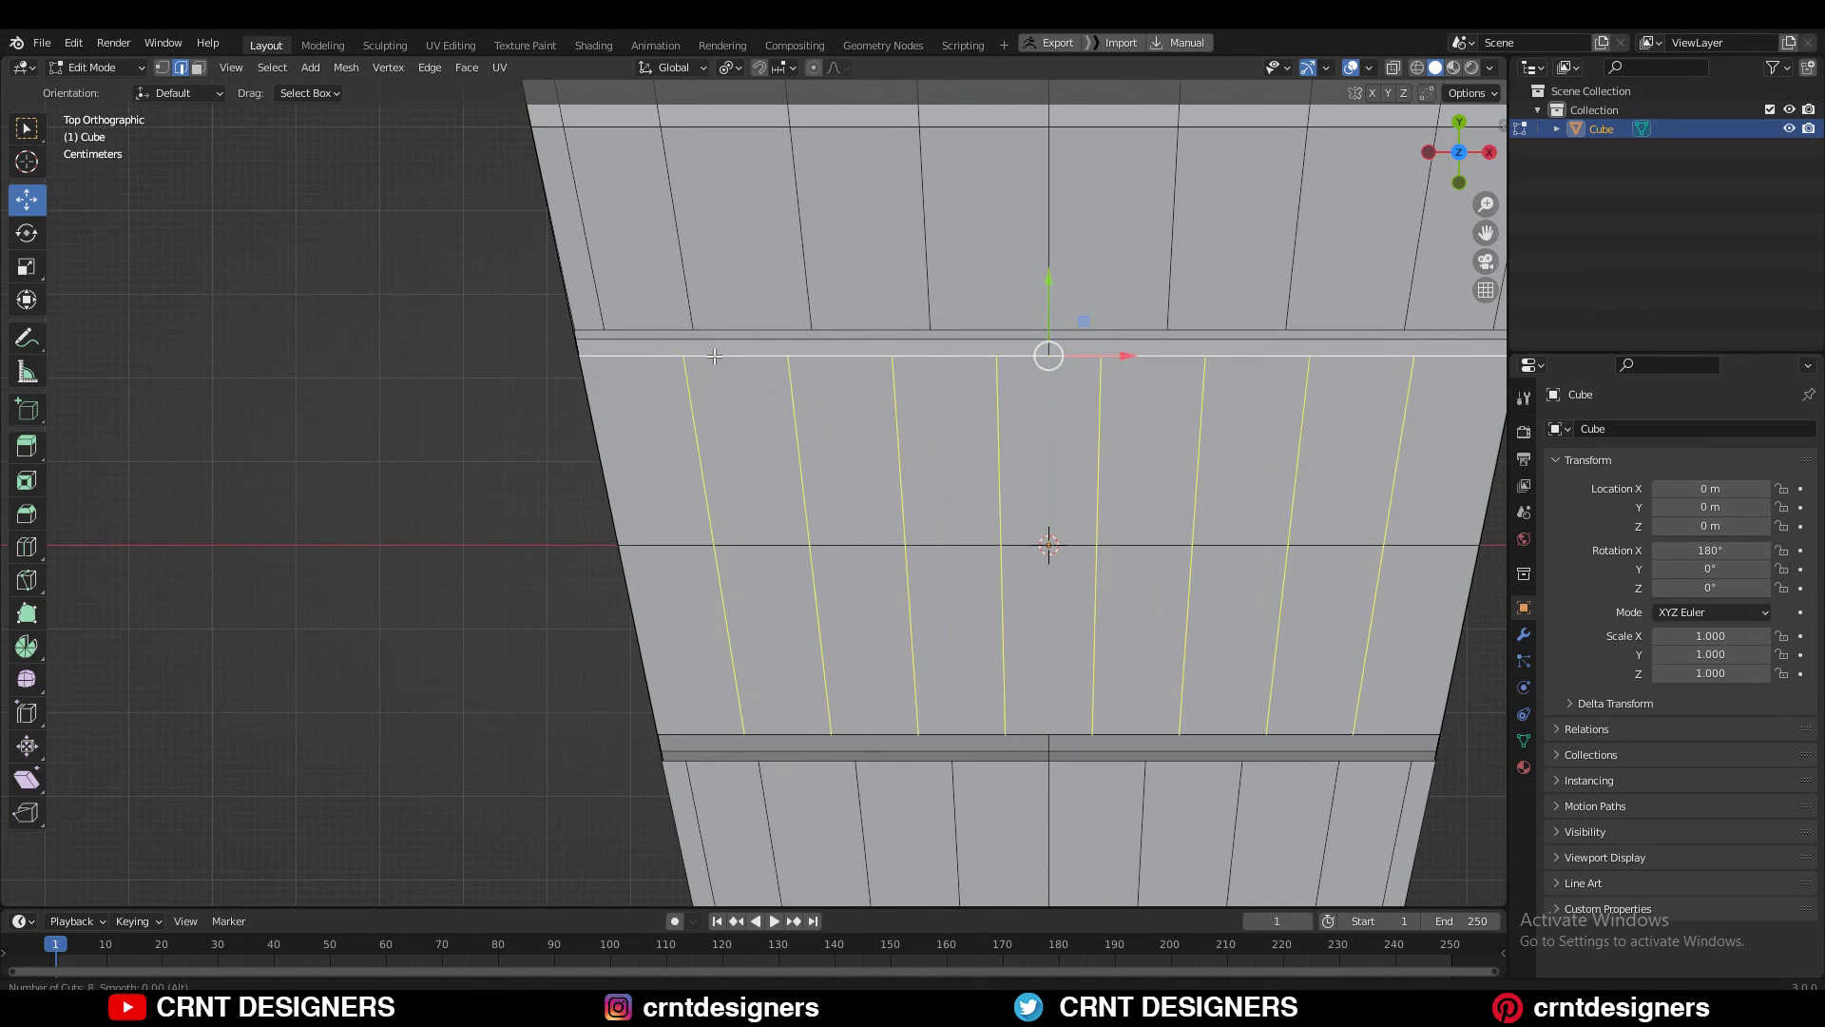
{"action": "left_click", "coordinate": [714, 356]}
{"action": "right_click", "coordinate": [714, 366]}
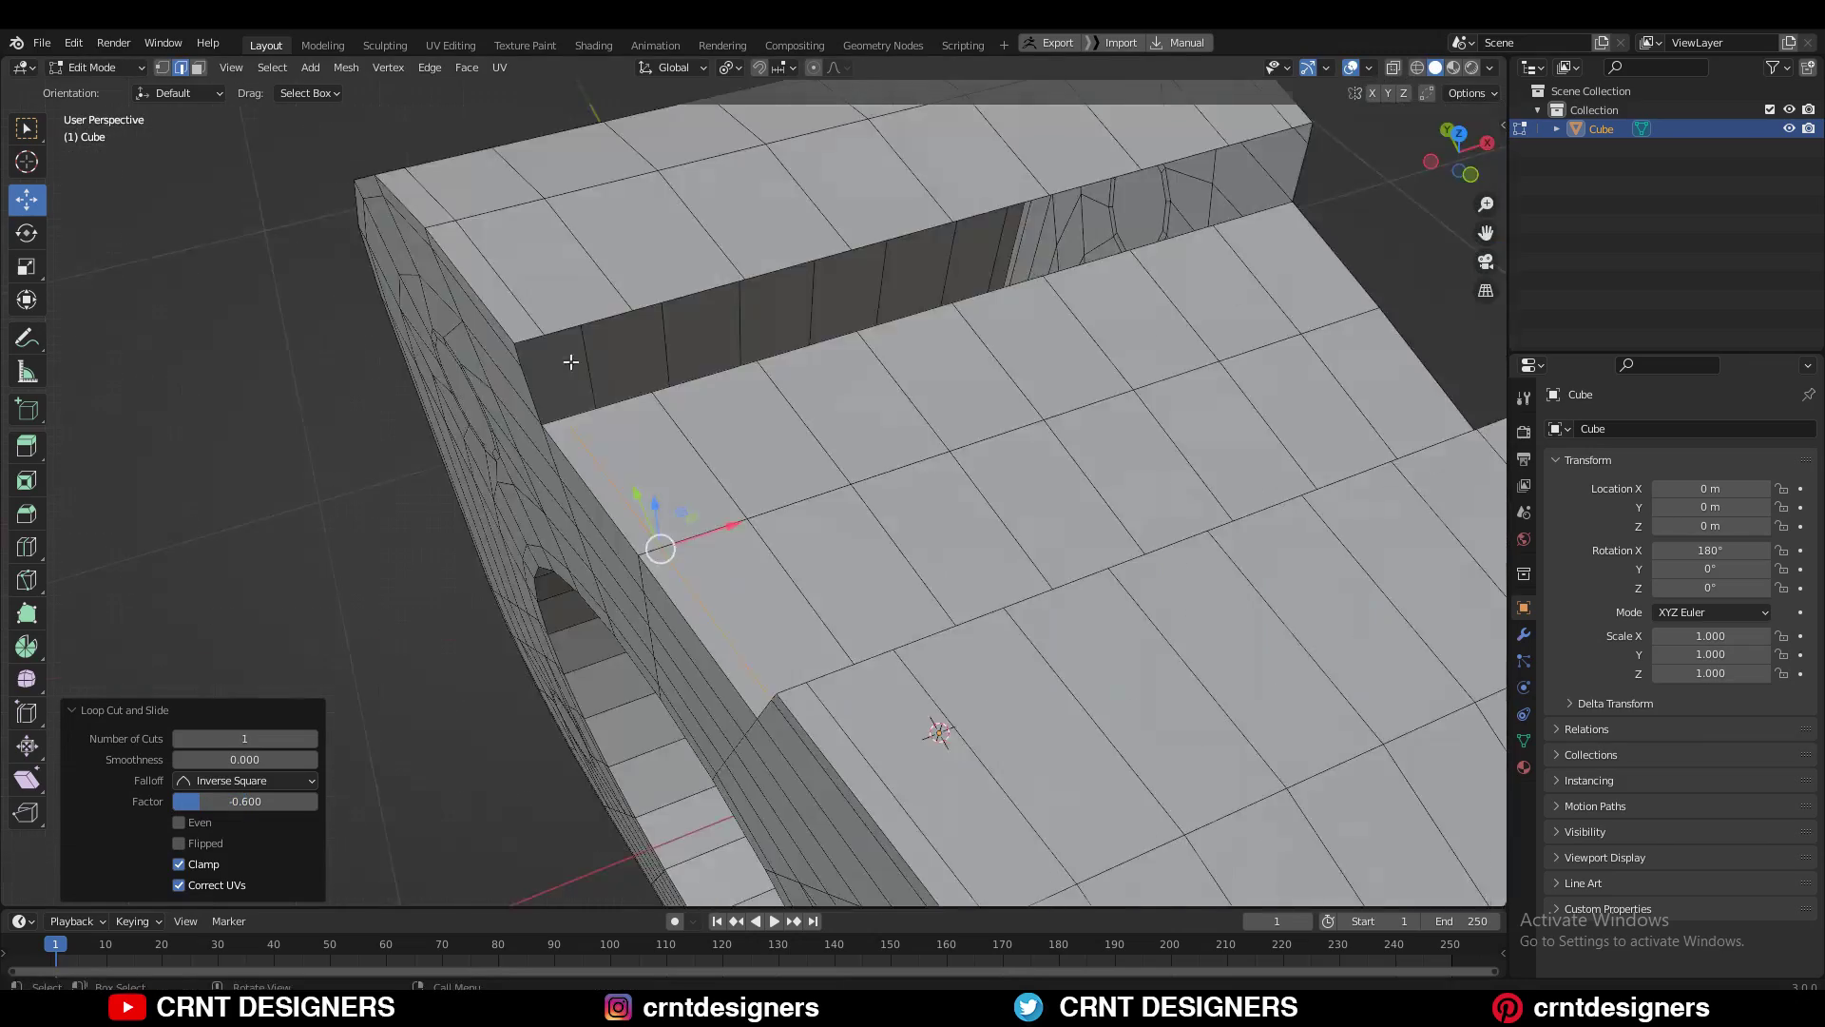
- Fill the first open side wall of the notch with faces between its upper and lower edges
{"action": "middle_click_drag", "start_coordinate": [575, 359], "coordinate": [1111, 573]}
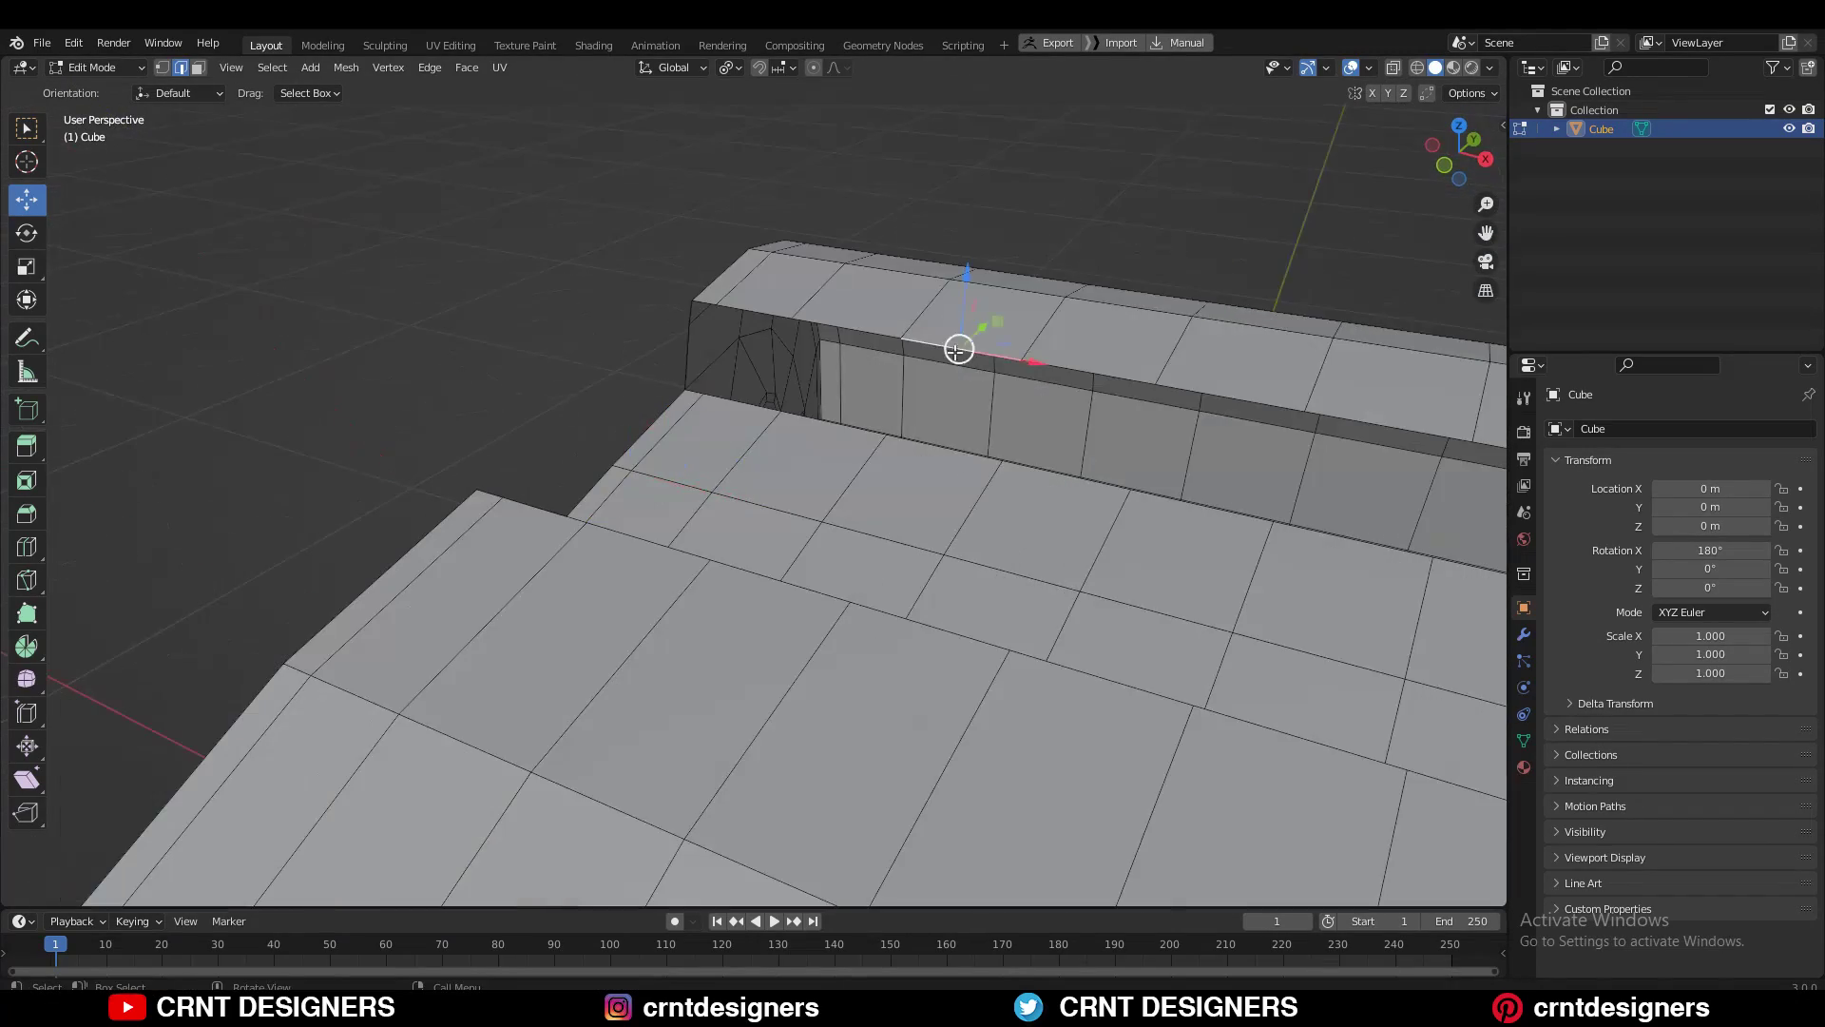
{"action": "left_click", "coordinate": [1021, 414]}
{"action": "scroll", "coordinate": [915, 472], "scroll_direction": "up", "scroll_amount": 5}
{"action": "middle_click_drag", "start_coordinate": [915, 472], "coordinate": [1036, 409]}
- Try to add a lengthwise loop cut along the filled notch wall and undo it
{"action": "key", "text": "ctrl+r"}
{"action": "left_click", "coordinate": [737, 423]}
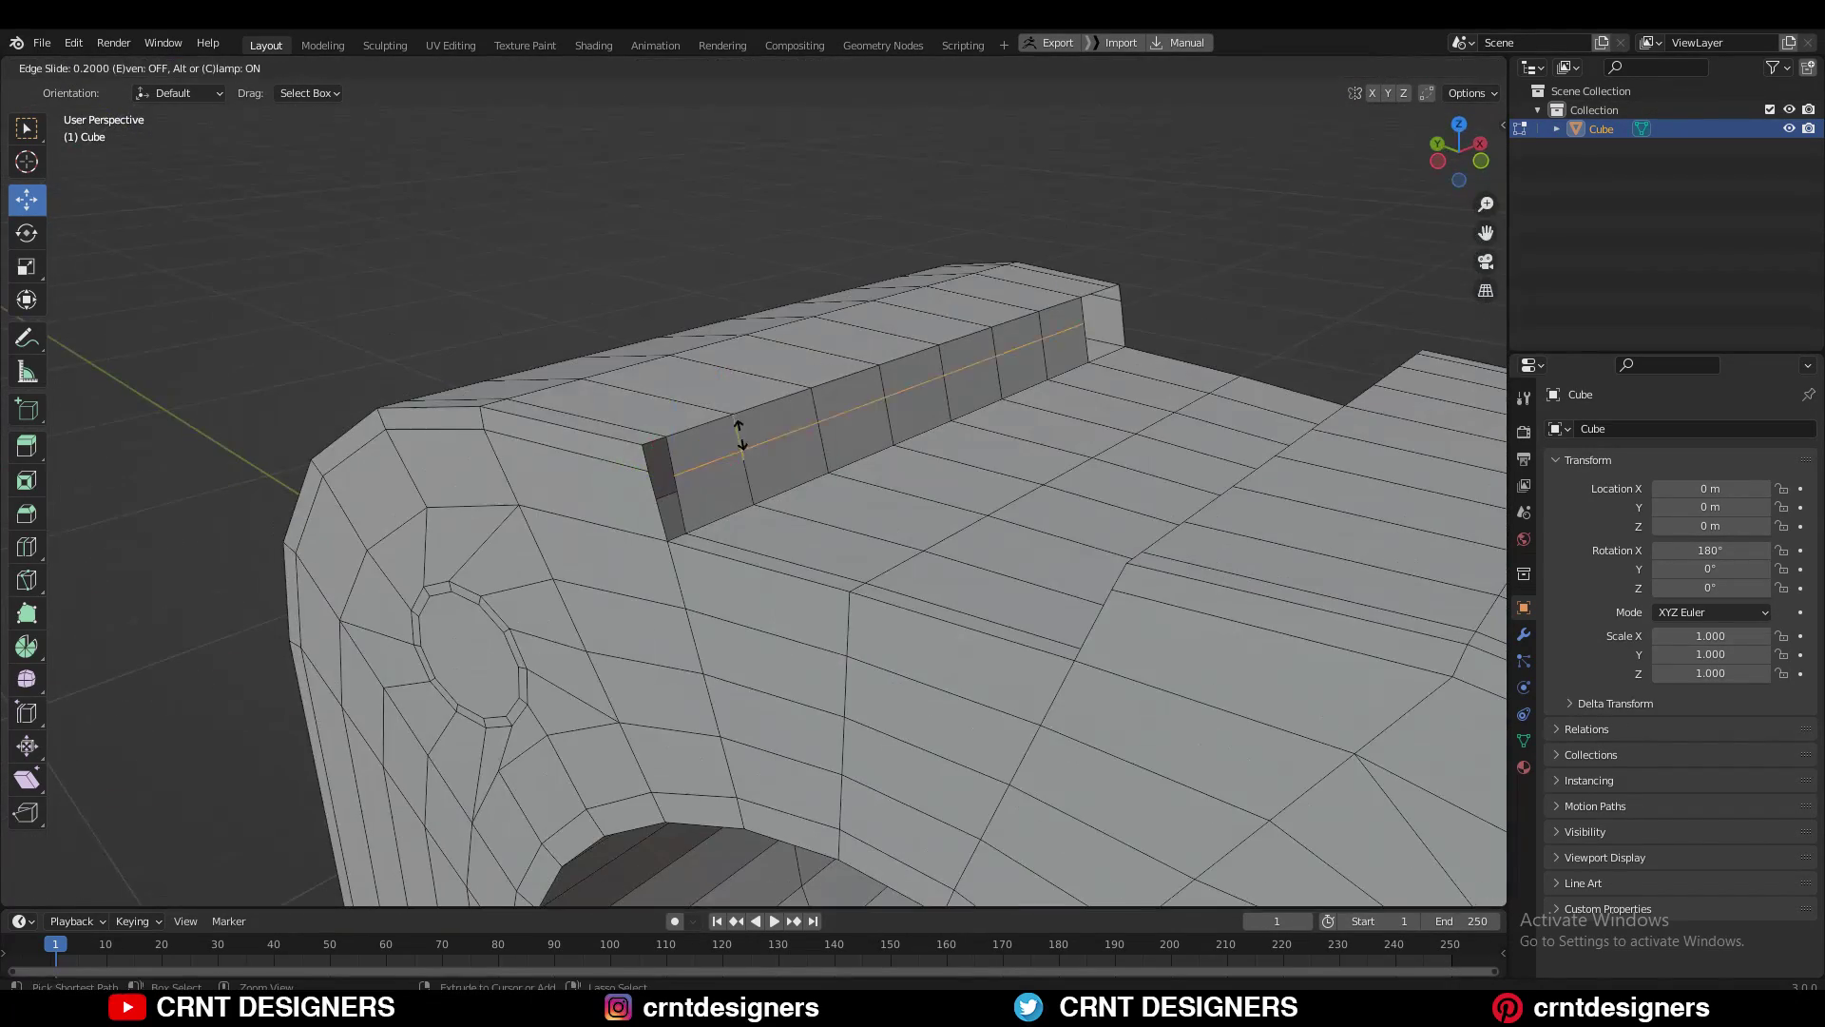
{"action": "right_click", "coordinate": [738, 423]}
{"action": "key", "text": "ctrl+z"}
- Fill the opposite open side wall of the notch with faces, starting from a matching pair of upper and lower edges
{"action": "middle_click_drag", "start_coordinate": [847, 424], "coordinate": [728, 181]}
{"action": "left_click", "coordinate": [771, 336]}
{"action": "left_click", "coordinate": [769, 279], "text": "shift"}
{"action": "scroll", "coordinate": [769, 306], "scroll_direction": "down", "scroll_amount": 3}
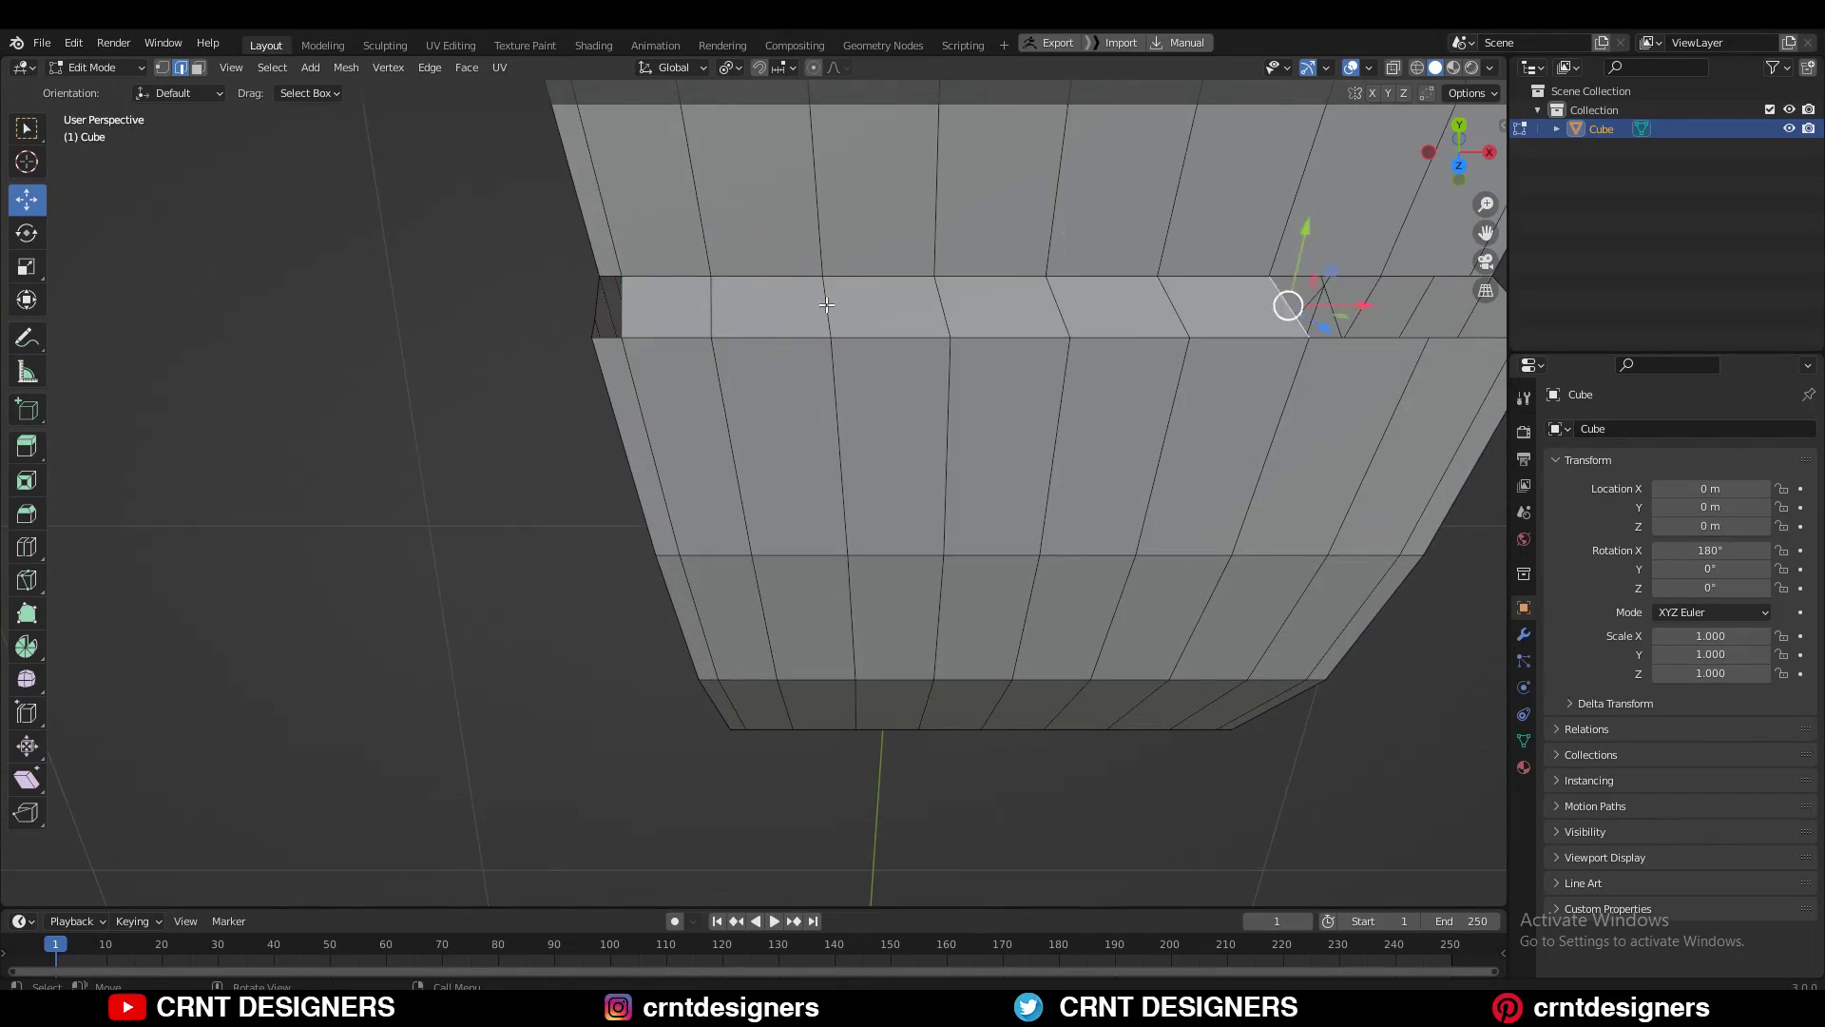
- Select the whole mesh and symmetrize it along Z, keeping the notched half as the source
{"action": "middle_click_drag", "start_coordinate": [769, 306], "coordinate": [903, 457]}
{"action": "left_click", "coordinate": [346, 67]}
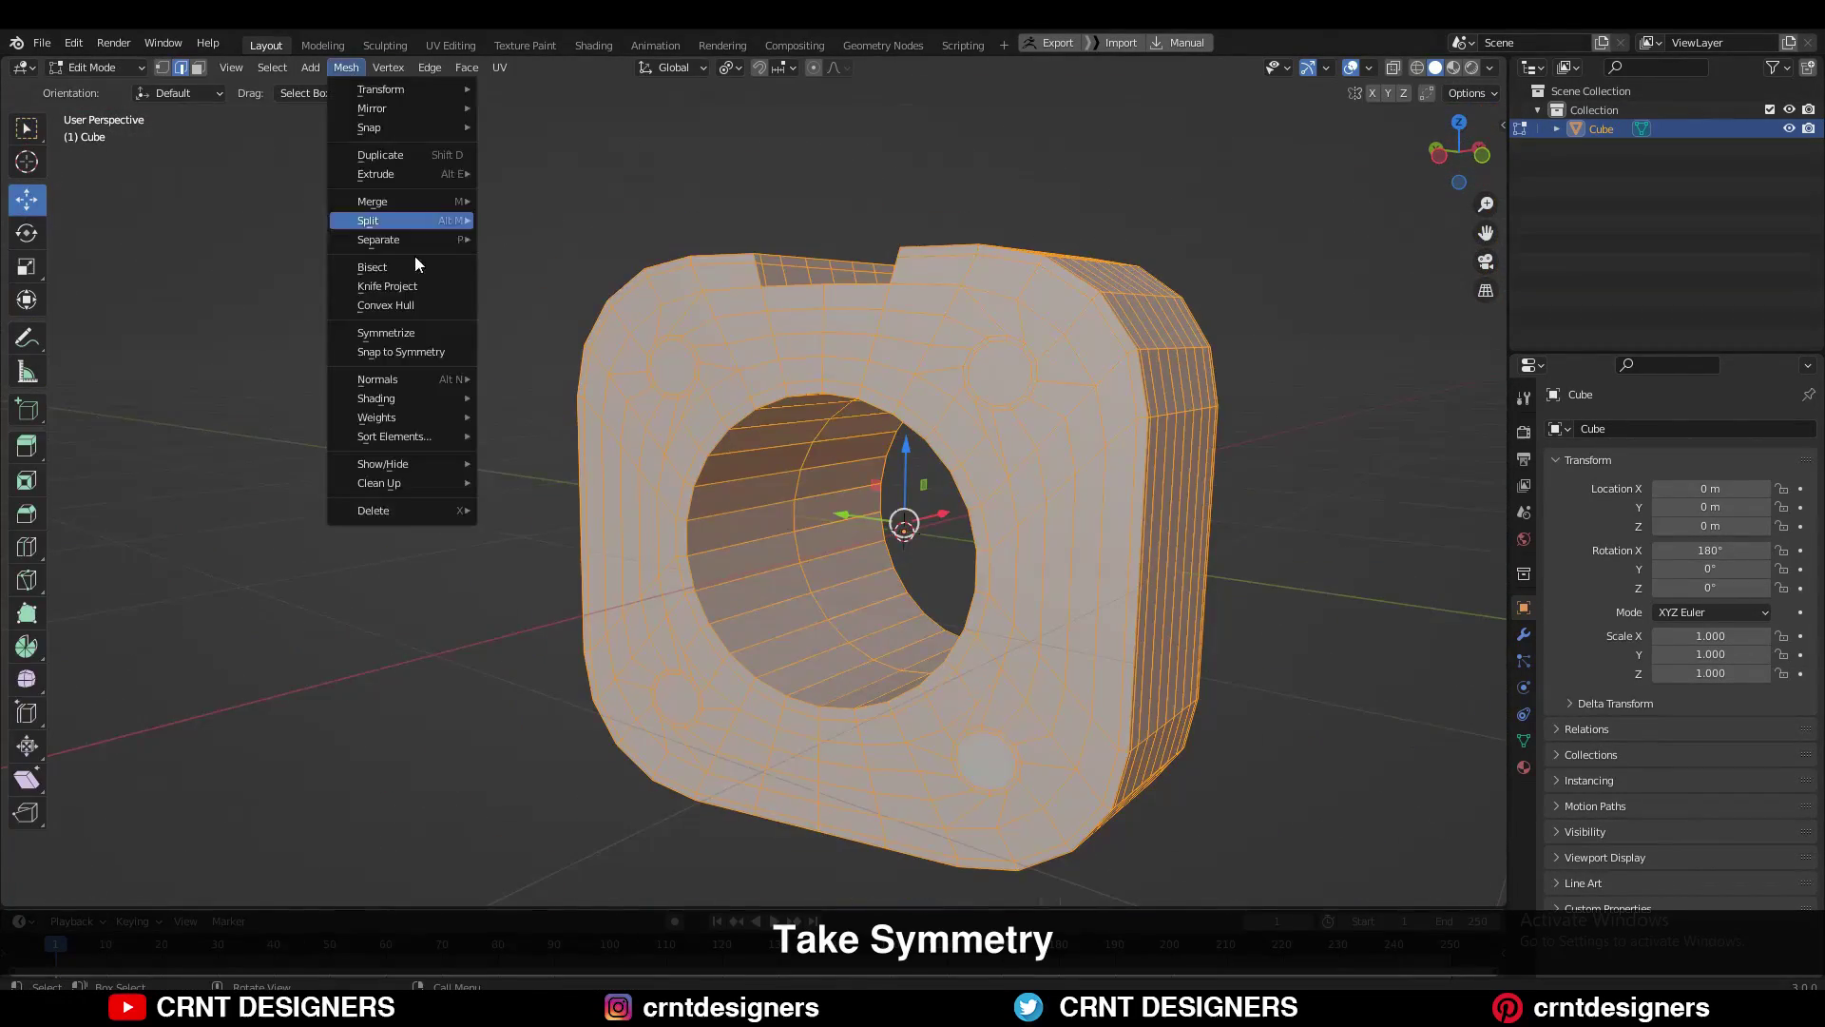
{"action": "left_click", "coordinate": [386, 332]}
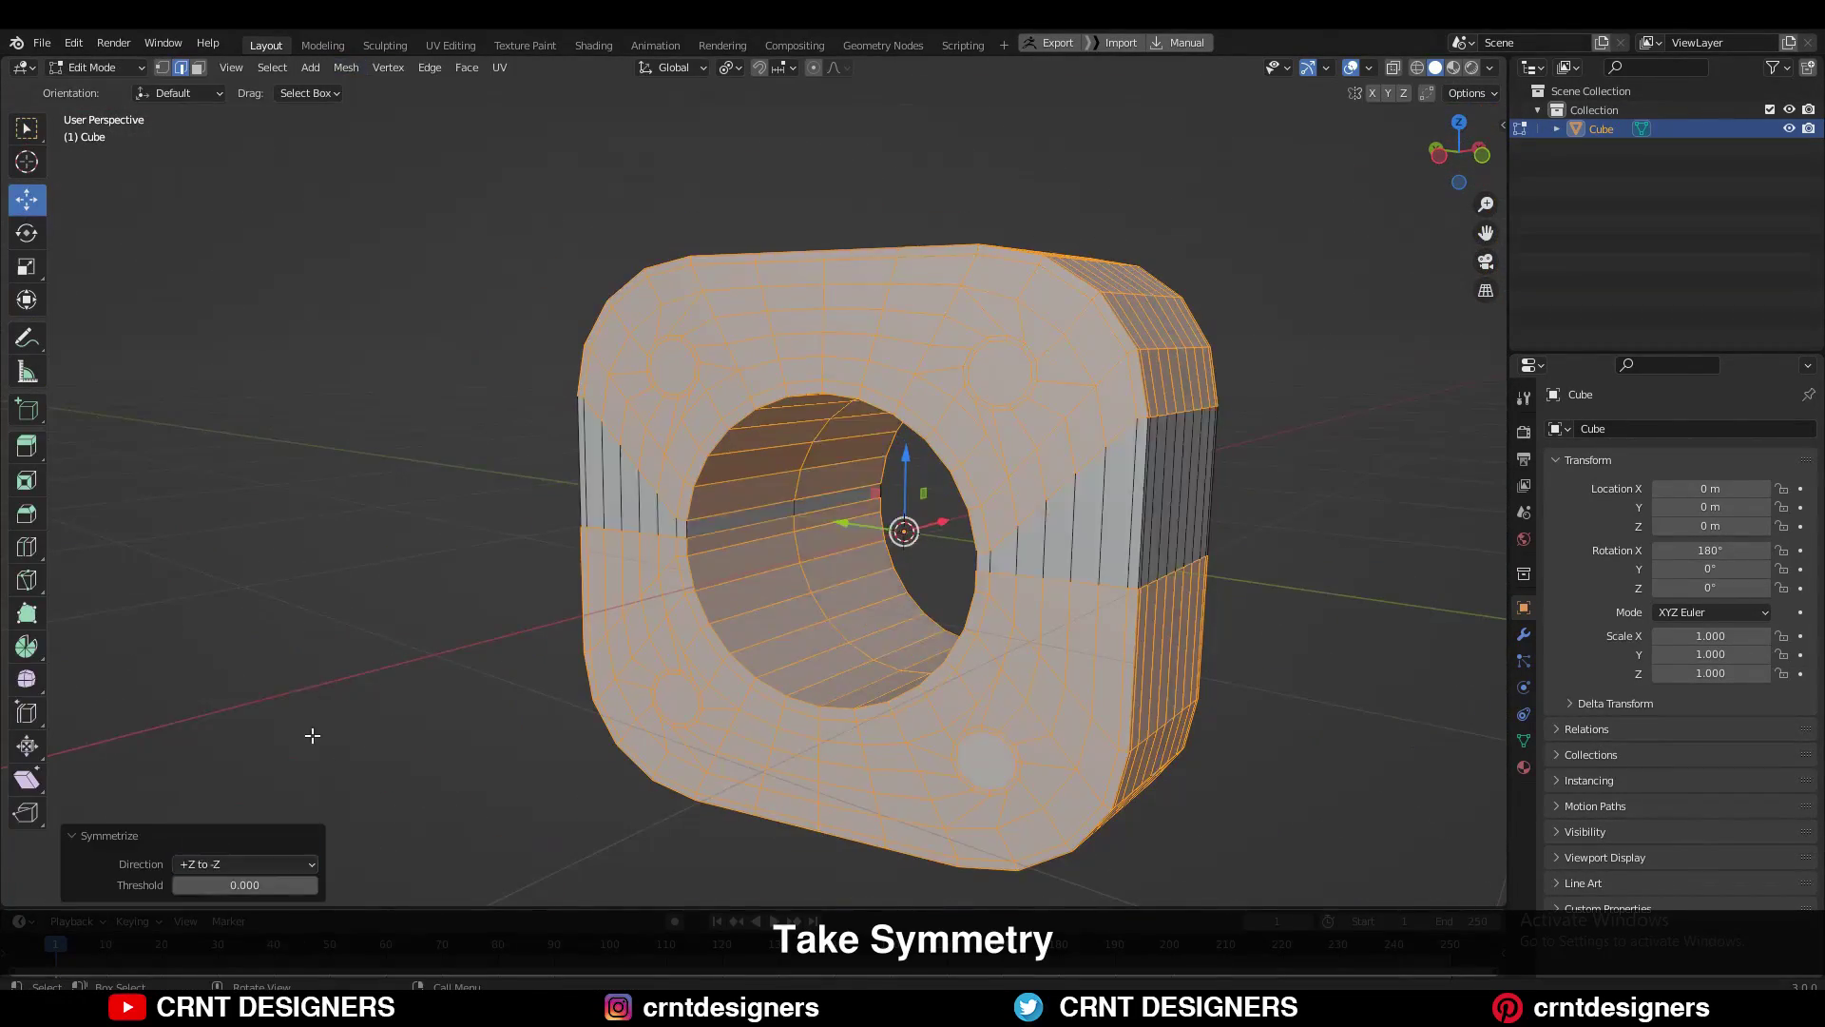
{"action": "middle_click_drag", "start_coordinate": [305, 738], "coordinate": [436, 448]}
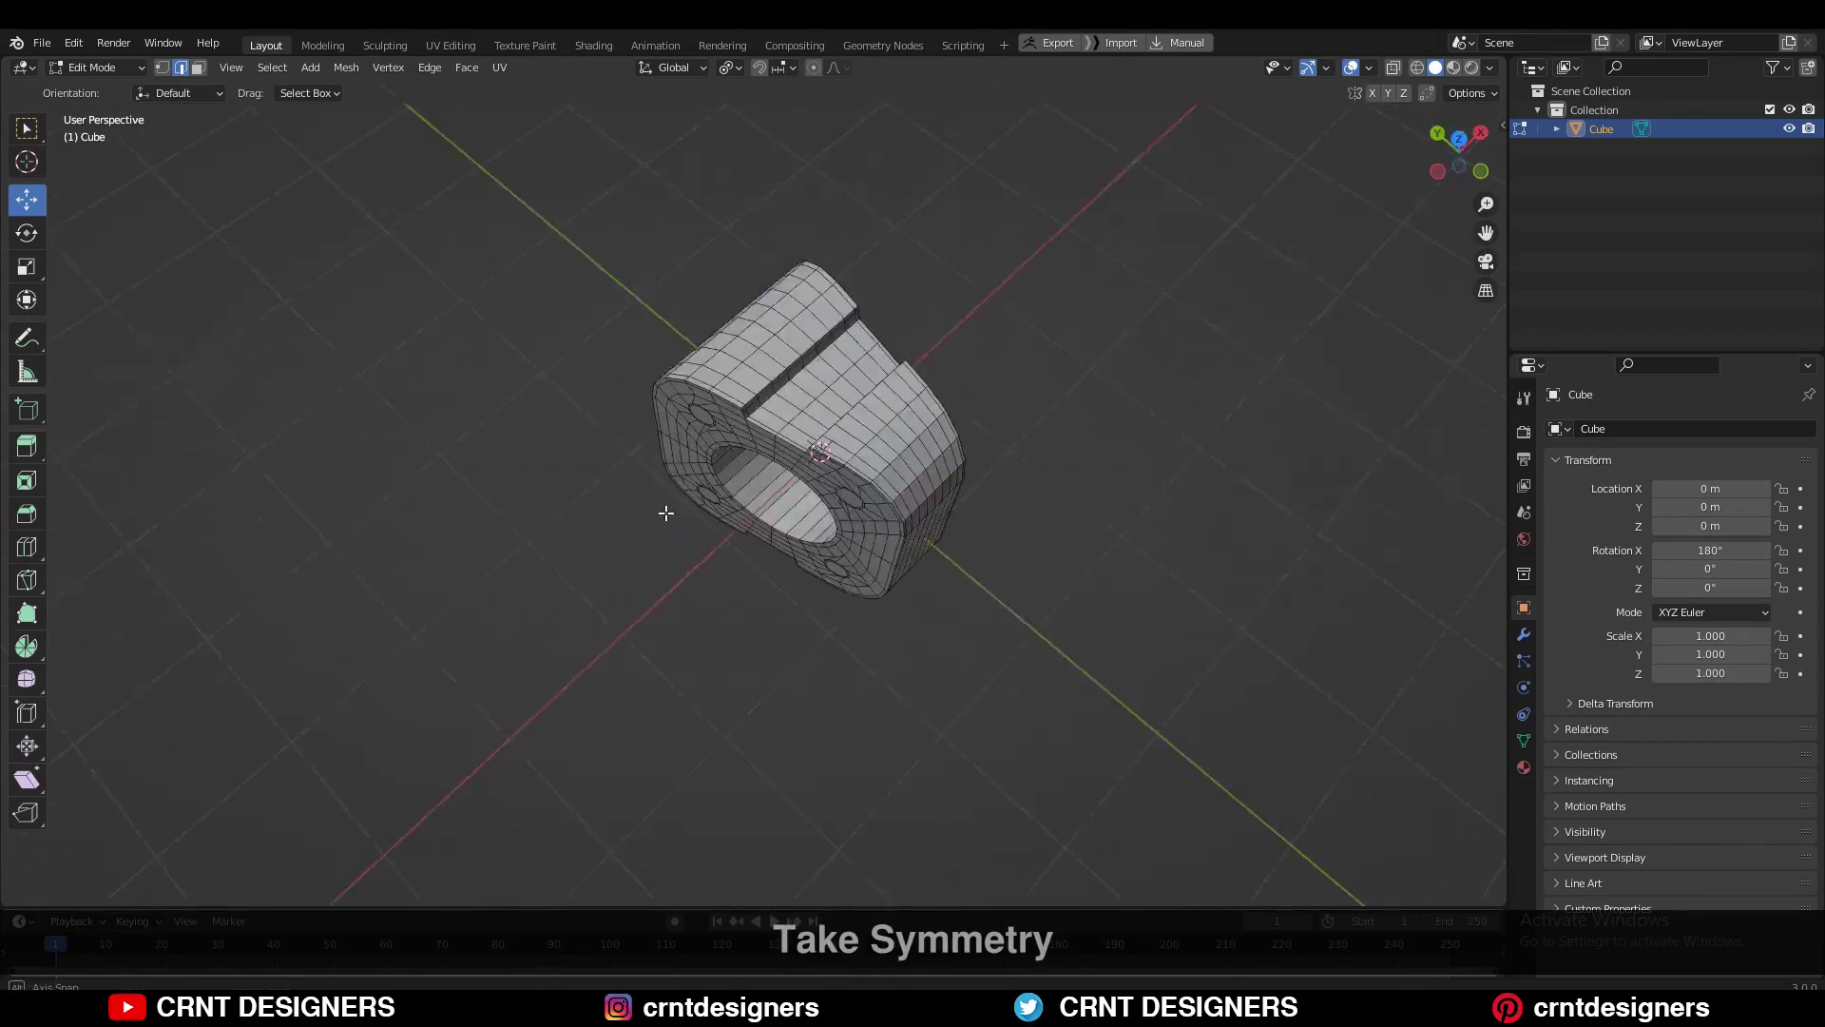
{"action": "middle_click_drag", "start_coordinate": [665, 513], "coordinate": [799, 434]}
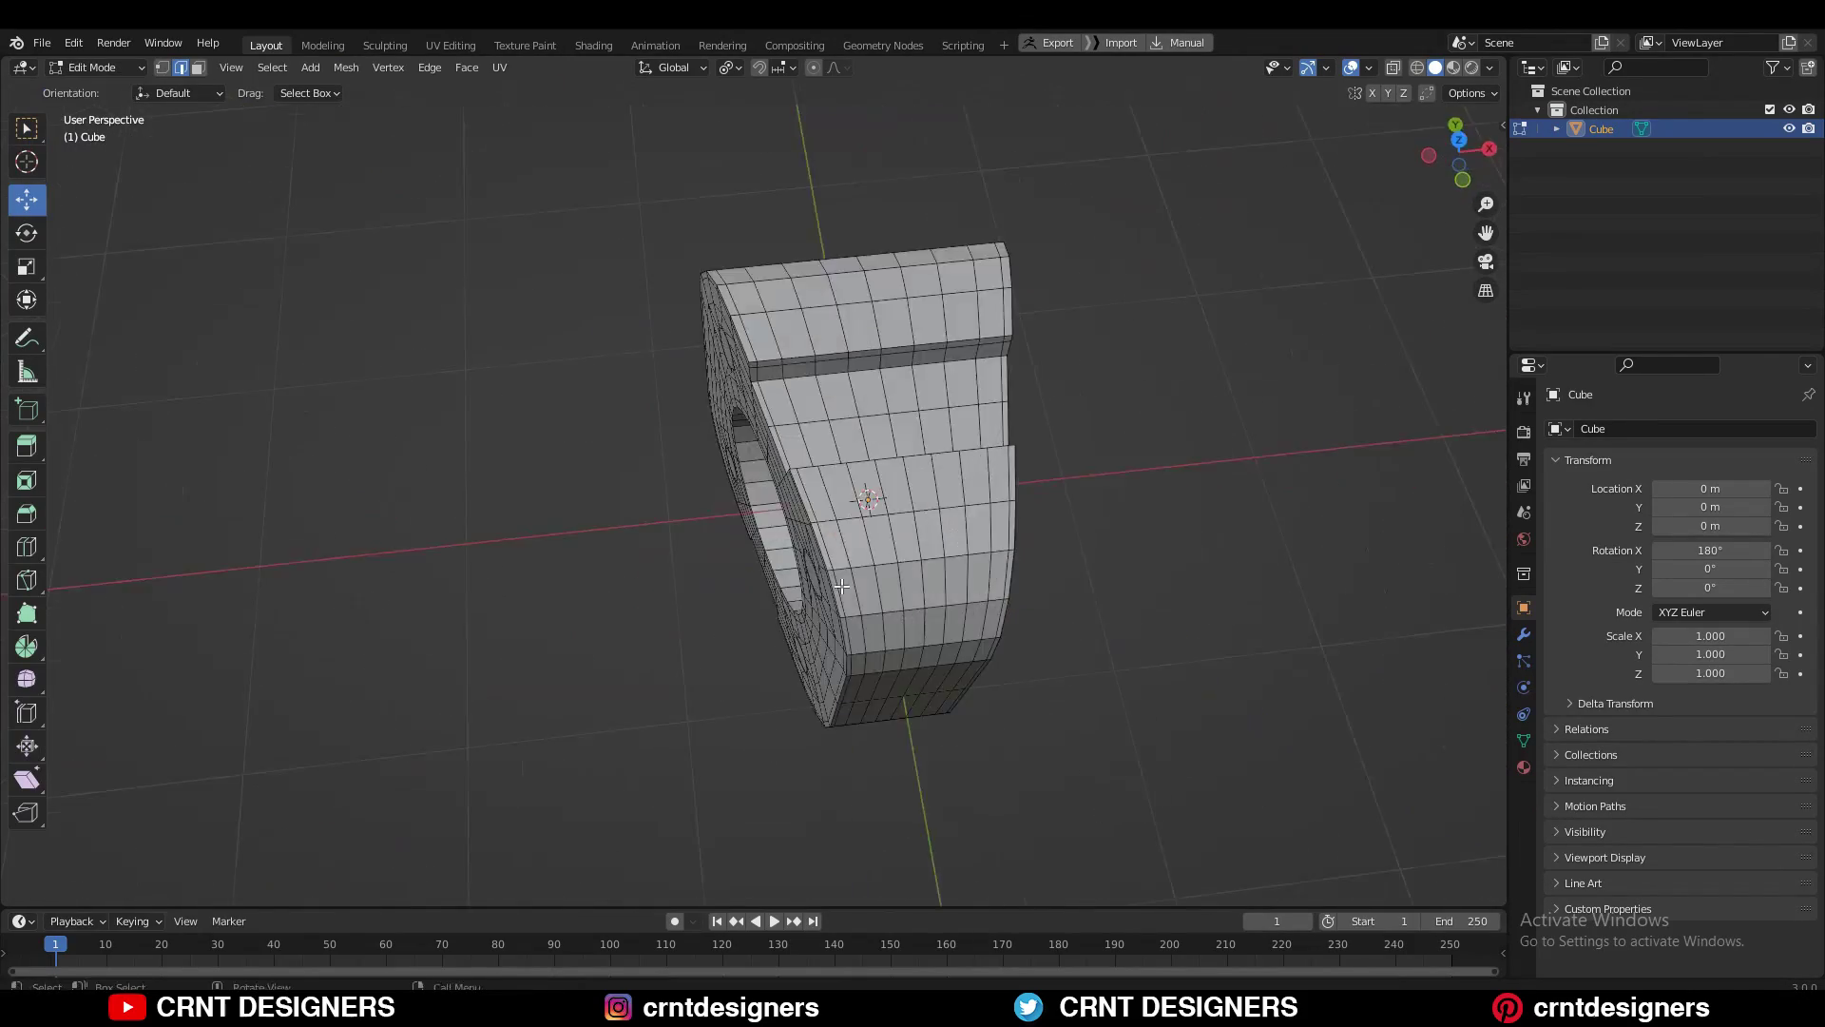
{"action": "middle_click_drag", "start_coordinate": [836, 457], "coordinate": [925, 436]}
- Return to Object Mode and add a Subdivision Surface modifier to the block
{"action": "key", "text": "Tab"}
{"action": "left_click", "coordinate": [1524, 635]}
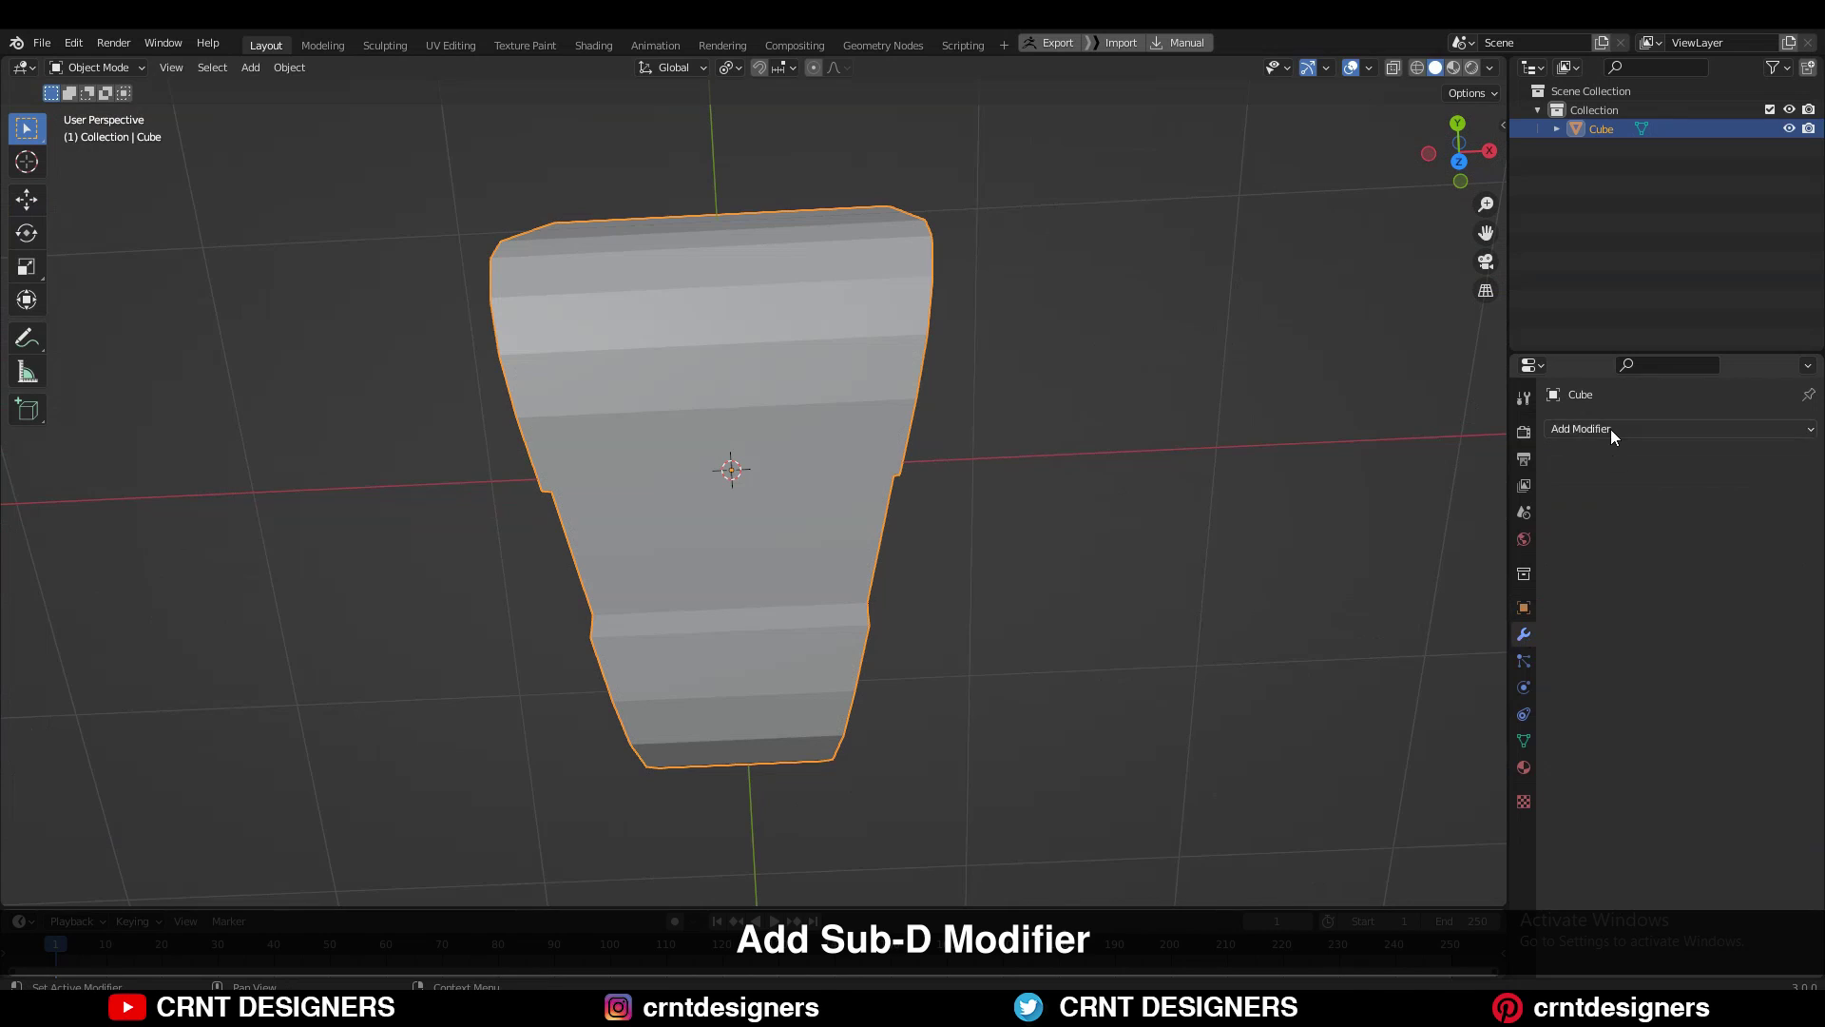
{"action": "left_click", "coordinate": [1610, 430]}
{"action": "left_click", "coordinate": [1474, 754]}
{"action": "middle_click_drag", "start_coordinate": [1171, 715], "coordinate": [894, 500]}
- Turn off the modifier's Edit Mode display and add supporting loop cuts beside both sides of the notch, using factor -0.8
{"action": "key", "text": "Tab"}
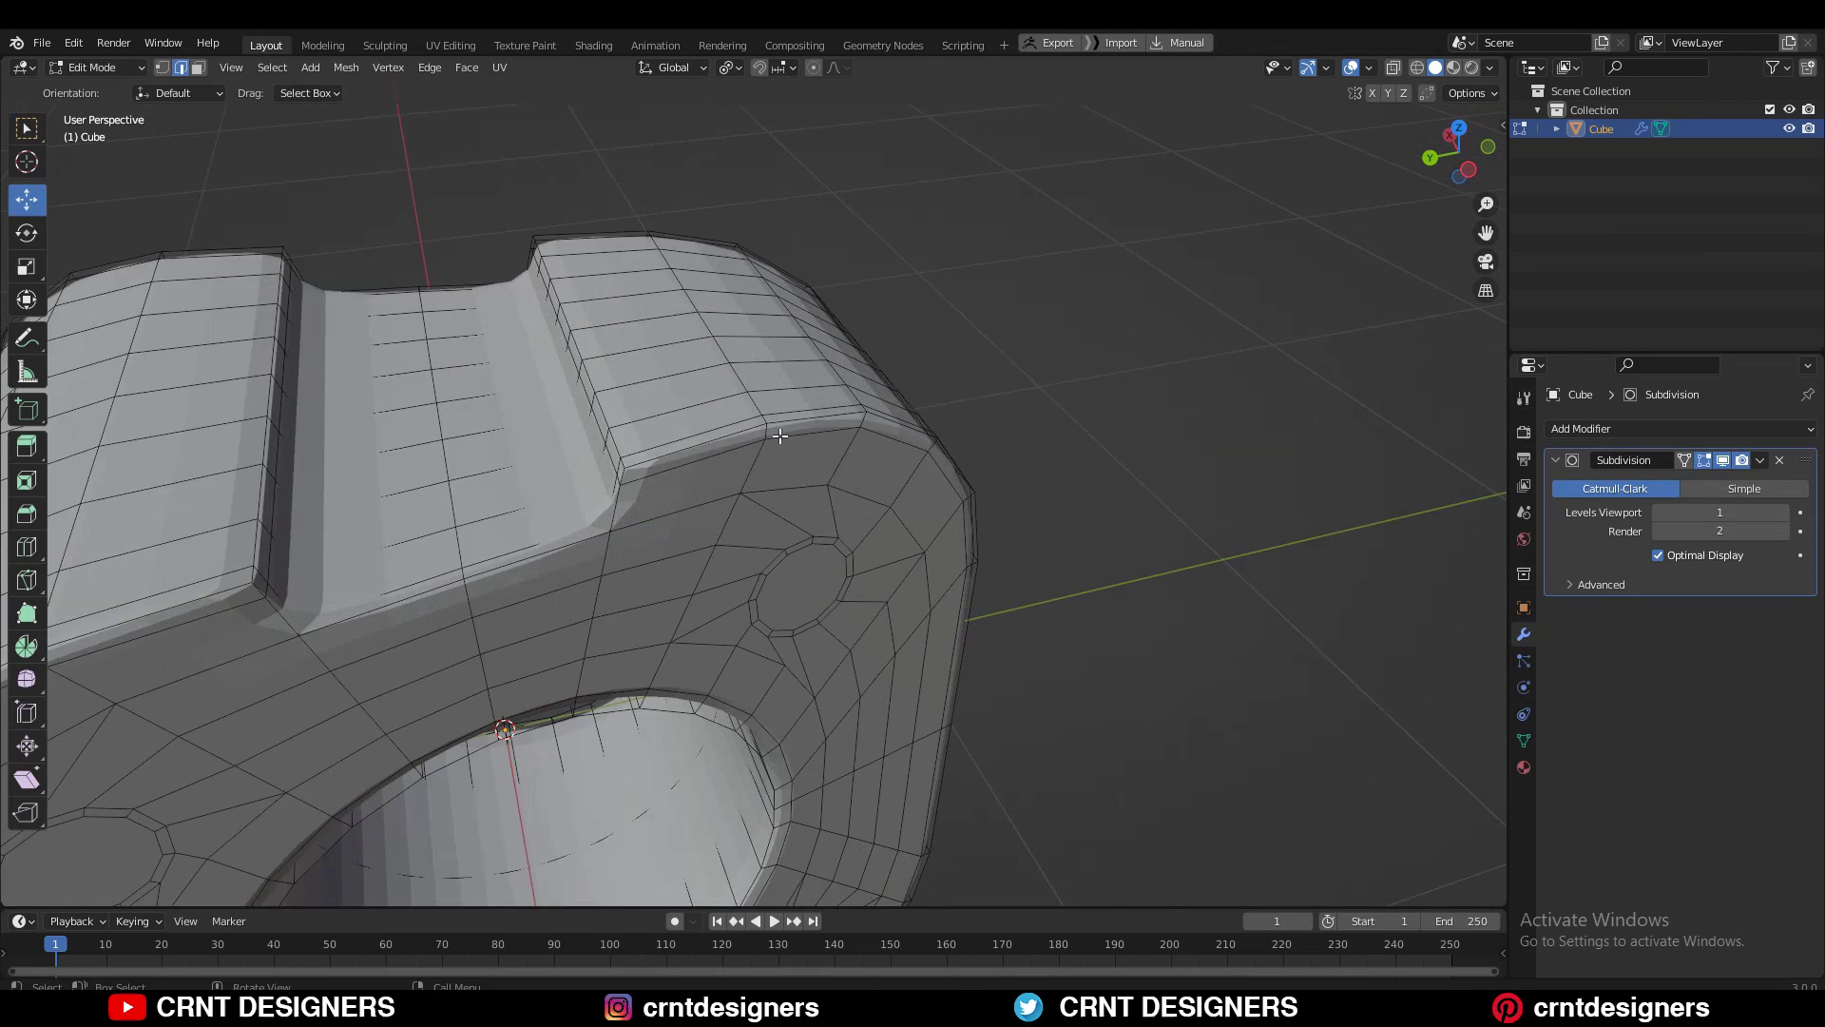
{"action": "middle_click_drag", "start_coordinate": [779, 435], "coordinate": [1041, 384]}
{"action": "left_click", "coordinate": [580, 299]}
{"action": "left_click", "coordinate": [1703, 461]}
{"action": "key", "text": "ctrl+r"}
{"action": "left_click", "coordinate": [669, 392]}
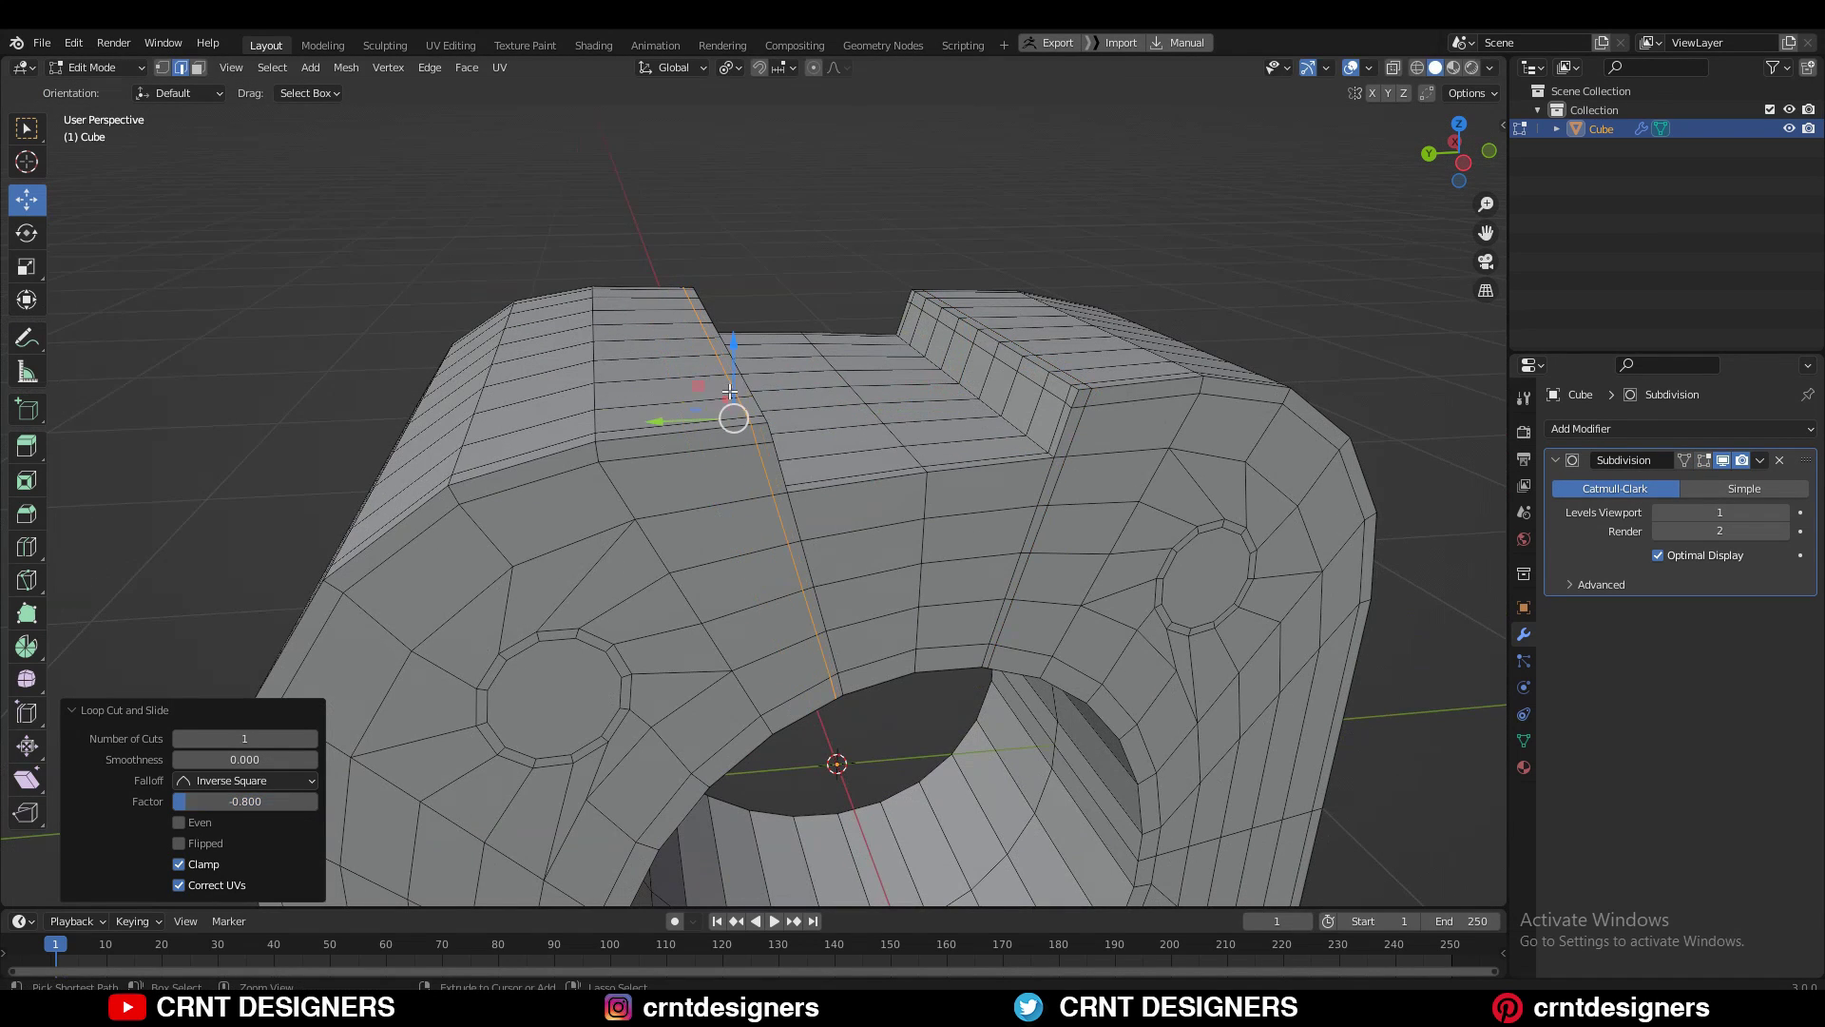
- Add a supporting loop cut across the front face just below the notch floor with factor 0.6
{"action": "mouse_move", "coordinate": [730, 392]}
{"action": "middle_mouse_down"}
{"action": "mouse_move", "coordinate": [755, 314]}
{"action": "mouse_move", "coordinate": [795, 367]}
{"action": "mouse_move", "coordinate": [764, 408]}
{"action": "mouse_move", "coordinate": [590, 452]}
{"action": "mouse_move", "coordinate": [712, 411]}
{"action": "middle_mouse_up"}
{"action": "key", "text": "ctrl+r"}
{"action": "left_click", "coordinate": [854, 249]}
{"action": "left_click", "coordinate": [853, 236]}
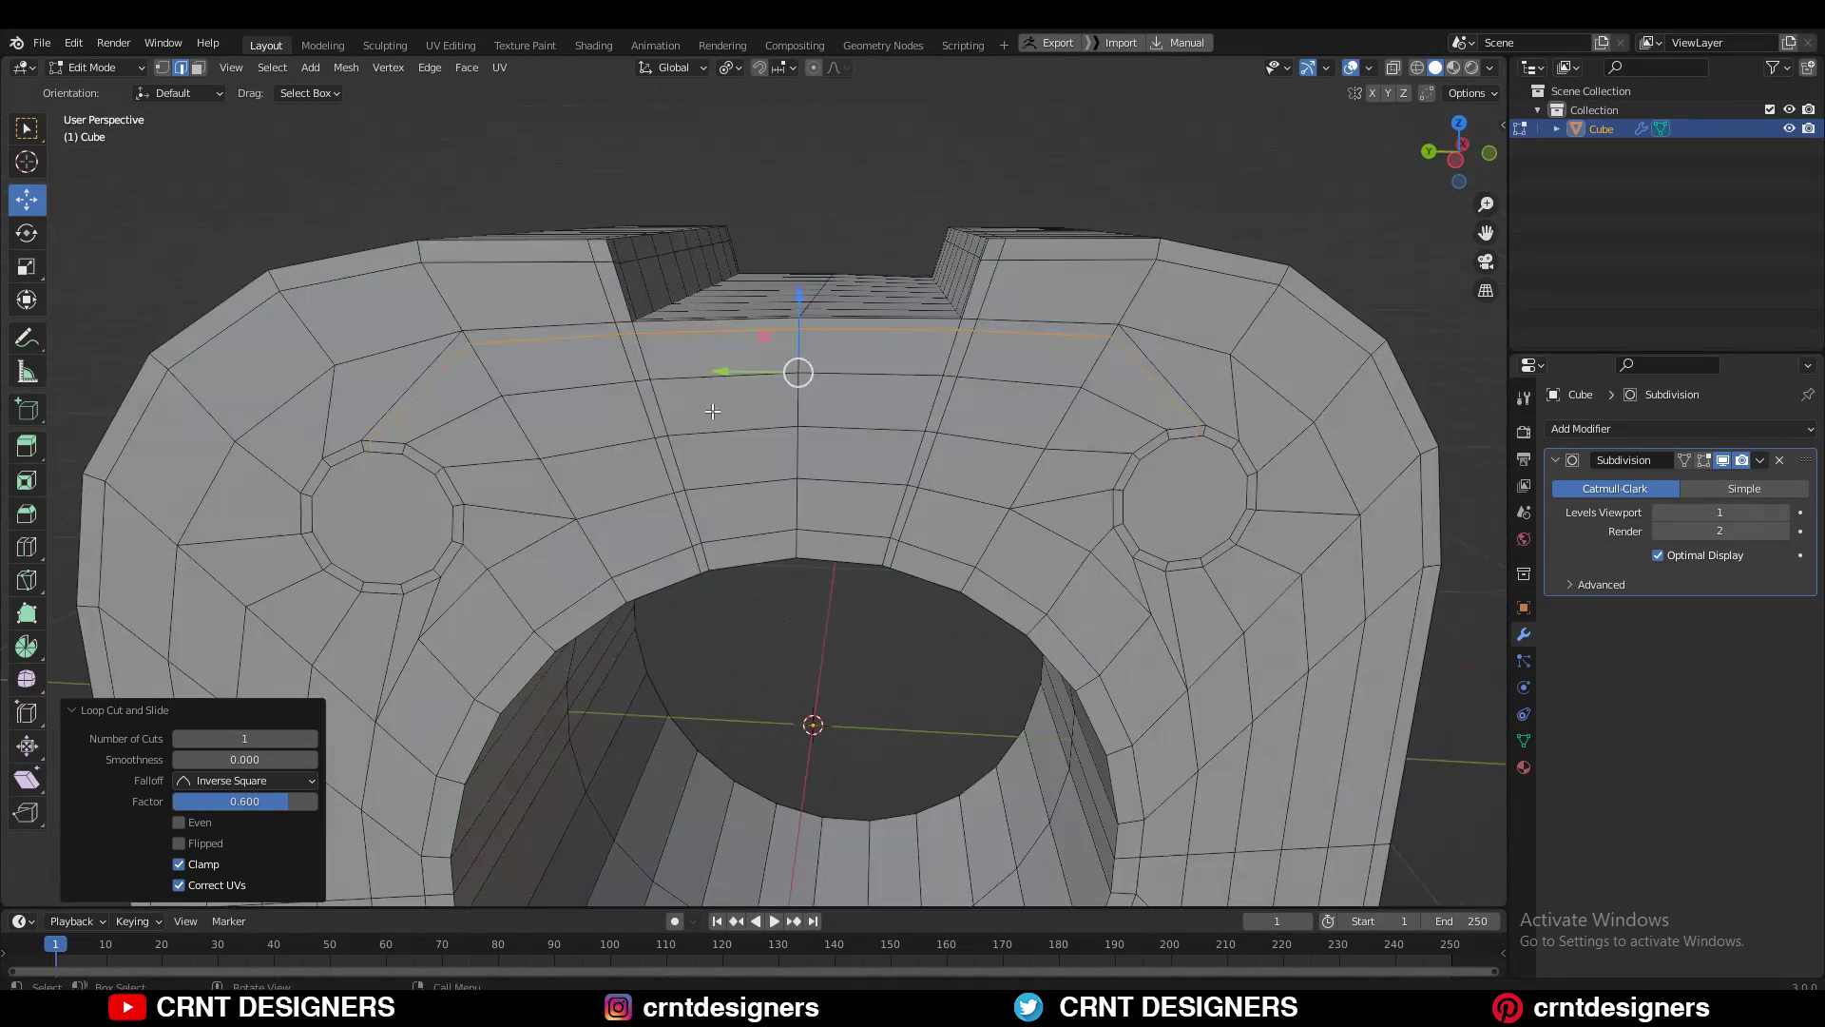
- Connect the corner vertex to the nearby supporting-loop vertex at both lower corners of the notch
{"action": "key", "text": "1"}
{"action": "left_click", "coordinate": [632, 322]}
{"action": "left_click", "coordinate": [618, 334], "text": "shift"}
{"action": "right_click", "coordinate": [681, 284]}
{"action": "left_click", "coordinate": [682, 449]}
{"action": "left_click", "coordinate": [961, 318]}
{"action": "left_click", "coordinate": [973, 331], "text": "shift"}
{"action": "right_click", "coordinate": [903, 294]}
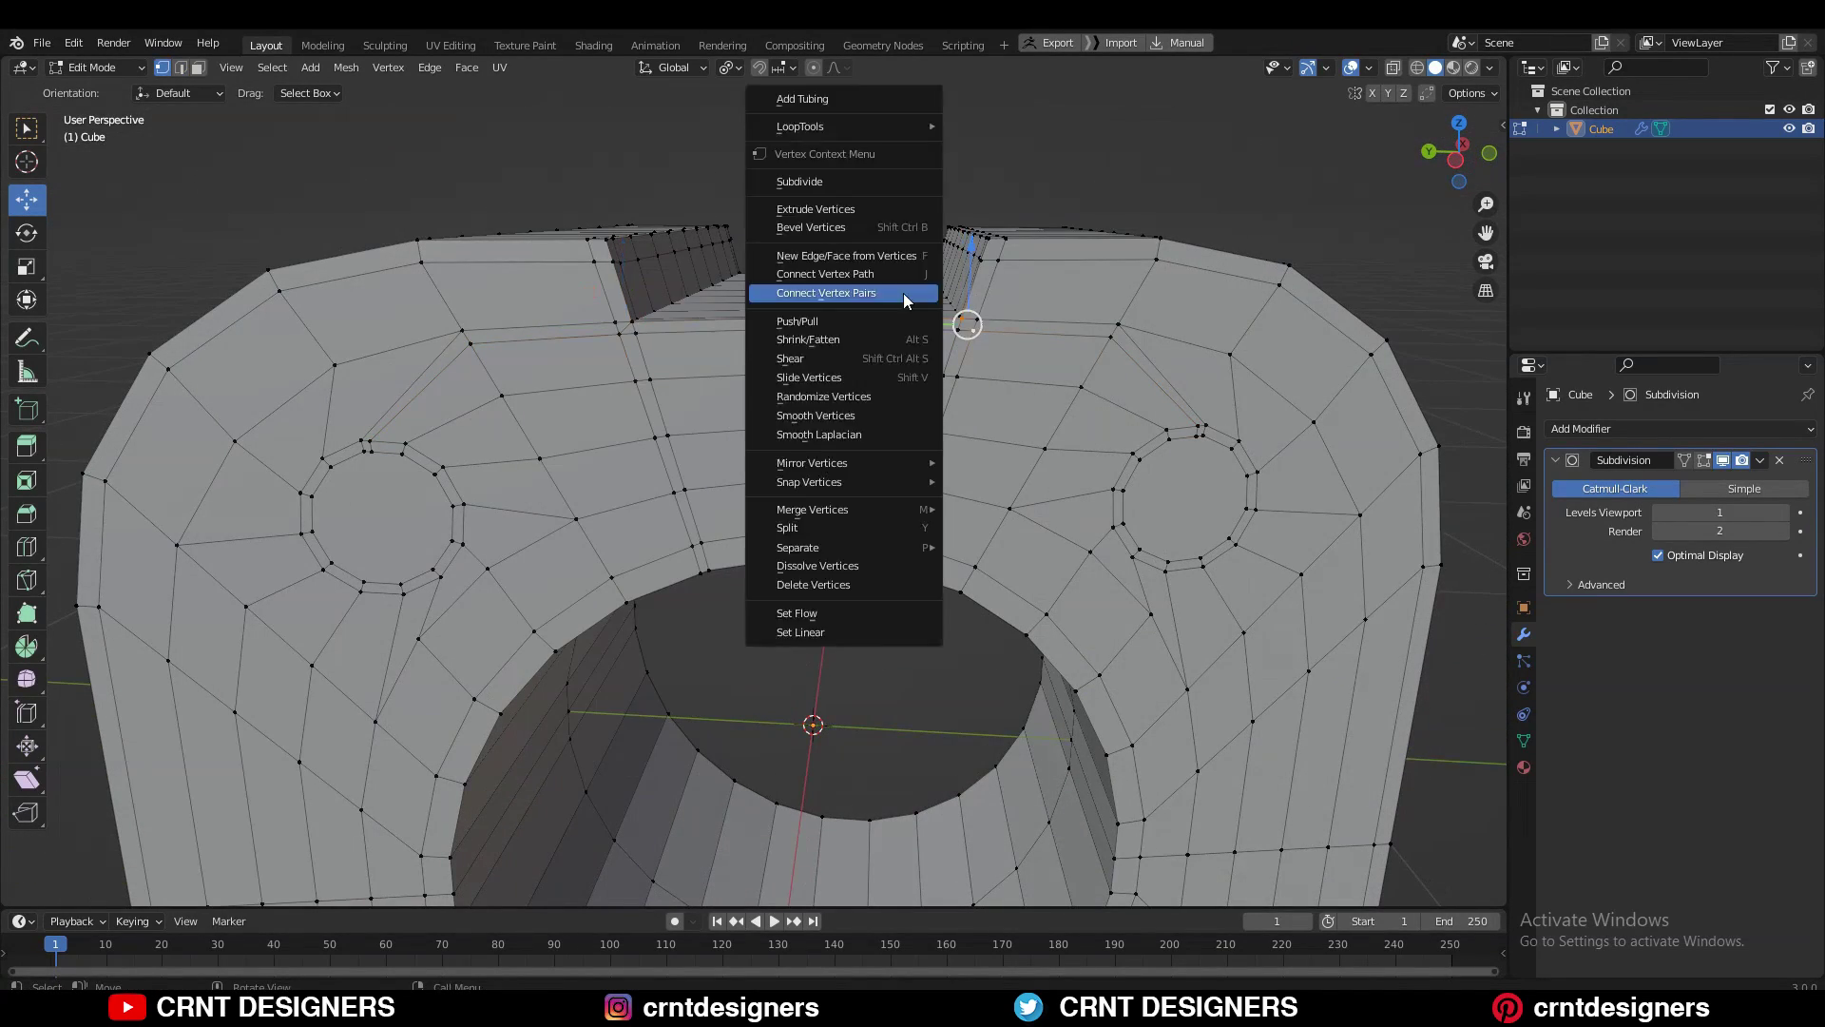
{"action": "left_click", "coordinate": [904, 294]}
- Add supporting loop cuts along the notch's left wall near the floor and along the floor beside that wall
{"action": "scroll", "coordinate": [717, 274], "scroll_direction": "up", "scroll_amount": 6}
{"action": "key", "text": "ctrl+r"}
{"action": "left_click", "coordinate": [665, 469]}
{"action": "left_click", "coordinate": [356, 481]}
{"action": "key", "text": "ctrl+r"}
{"action": "left_click", "coordinate": [339, 389]}
{"action": "left_click", "coordinate": [333, 432]}
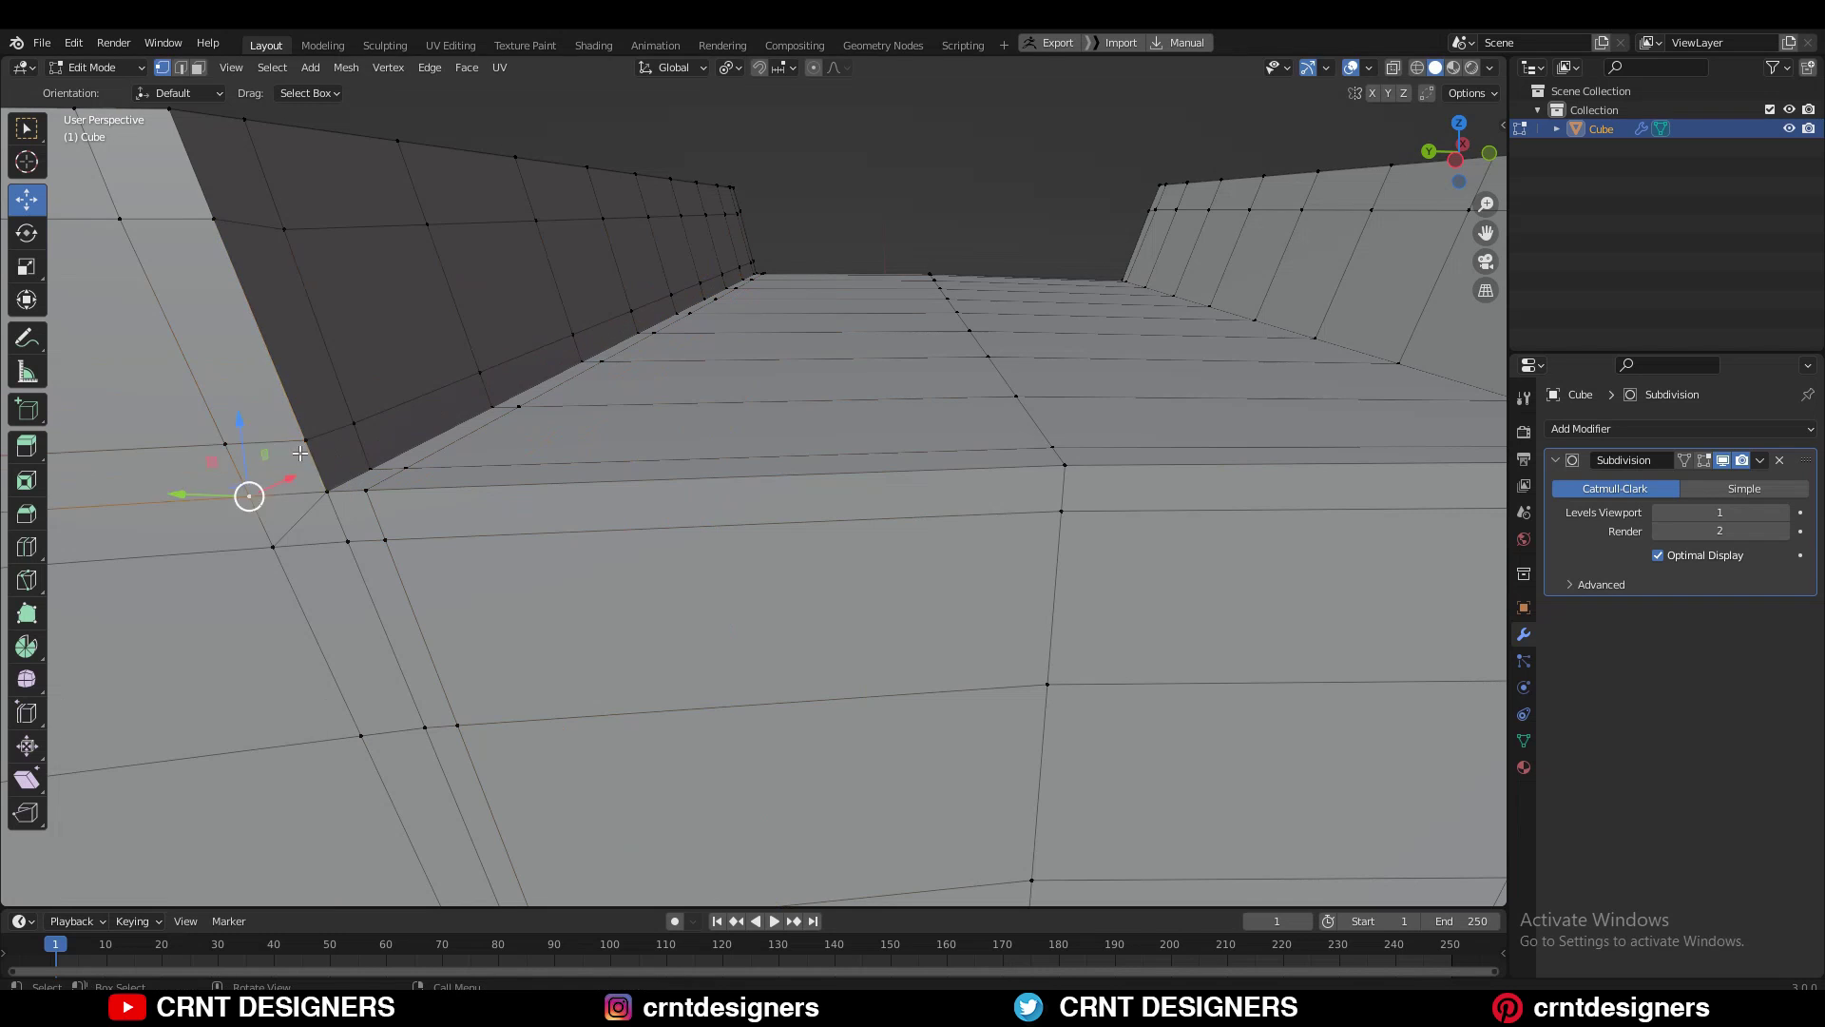
- Connect the new loops' vertices around the notch's lower-left corner with short edges and dissolve the leftover edges
{"action": "left_click", "coordinate": [305, 439], "text": "shift"}
{"action": "right_click", "coordinate": [332, 385]}
{"action": "left_click", "coordinate": [333, 385]}
{"action": "left_click", "coordinate": [348, 541]}
{"action": "left_click", "coordinate": [366, 490], "text": "shift"}
{"action": "right_click", "coordinate": [429, 436]}
{"action": "left_click", "coordinate": [430, 436]}
{"action": "key", "text": "2"}
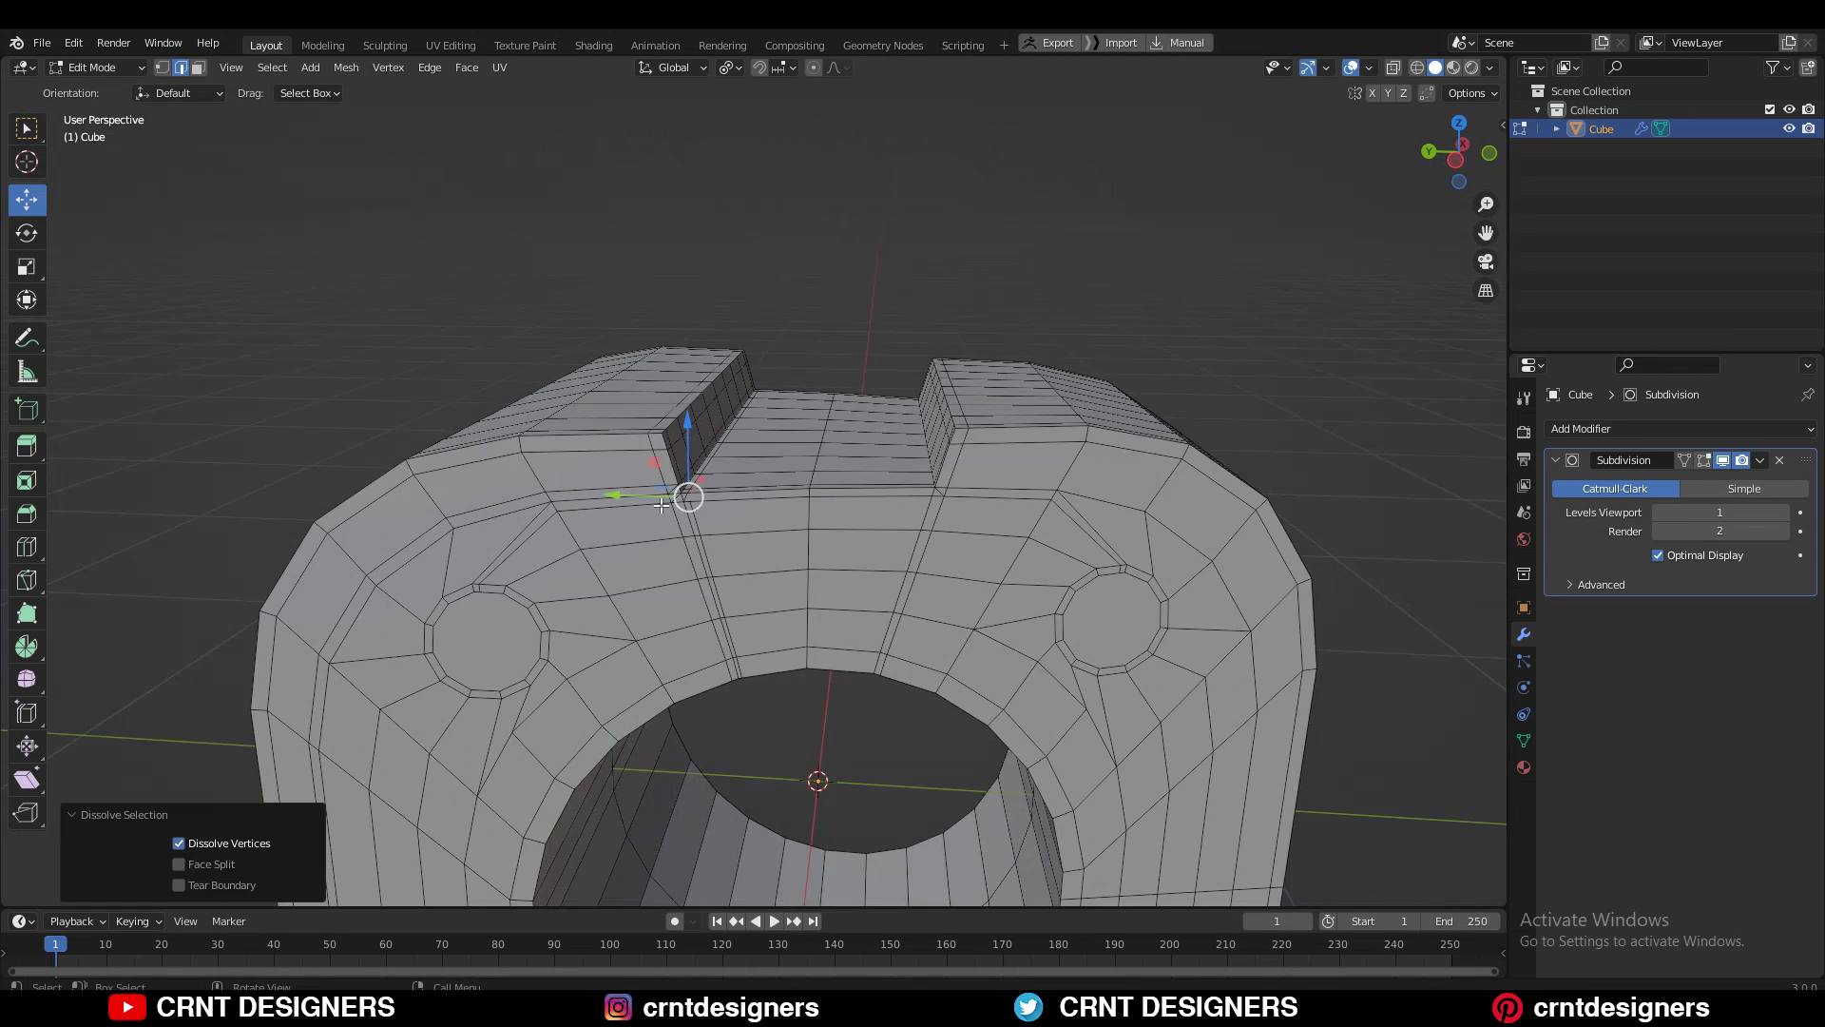
- Add matching supporting loop cuts along the notch's right wall near the floor and along the floor beside it
{"action": "scroll", "coordinate": [661, 505], "scroll_direction": "up", "scroll_amount": 3}
{"action": "middle_click_drag", "start_coordinate": [599, 502], "coordinate": [518, 505]}
{"action": "key", "text": "w"}
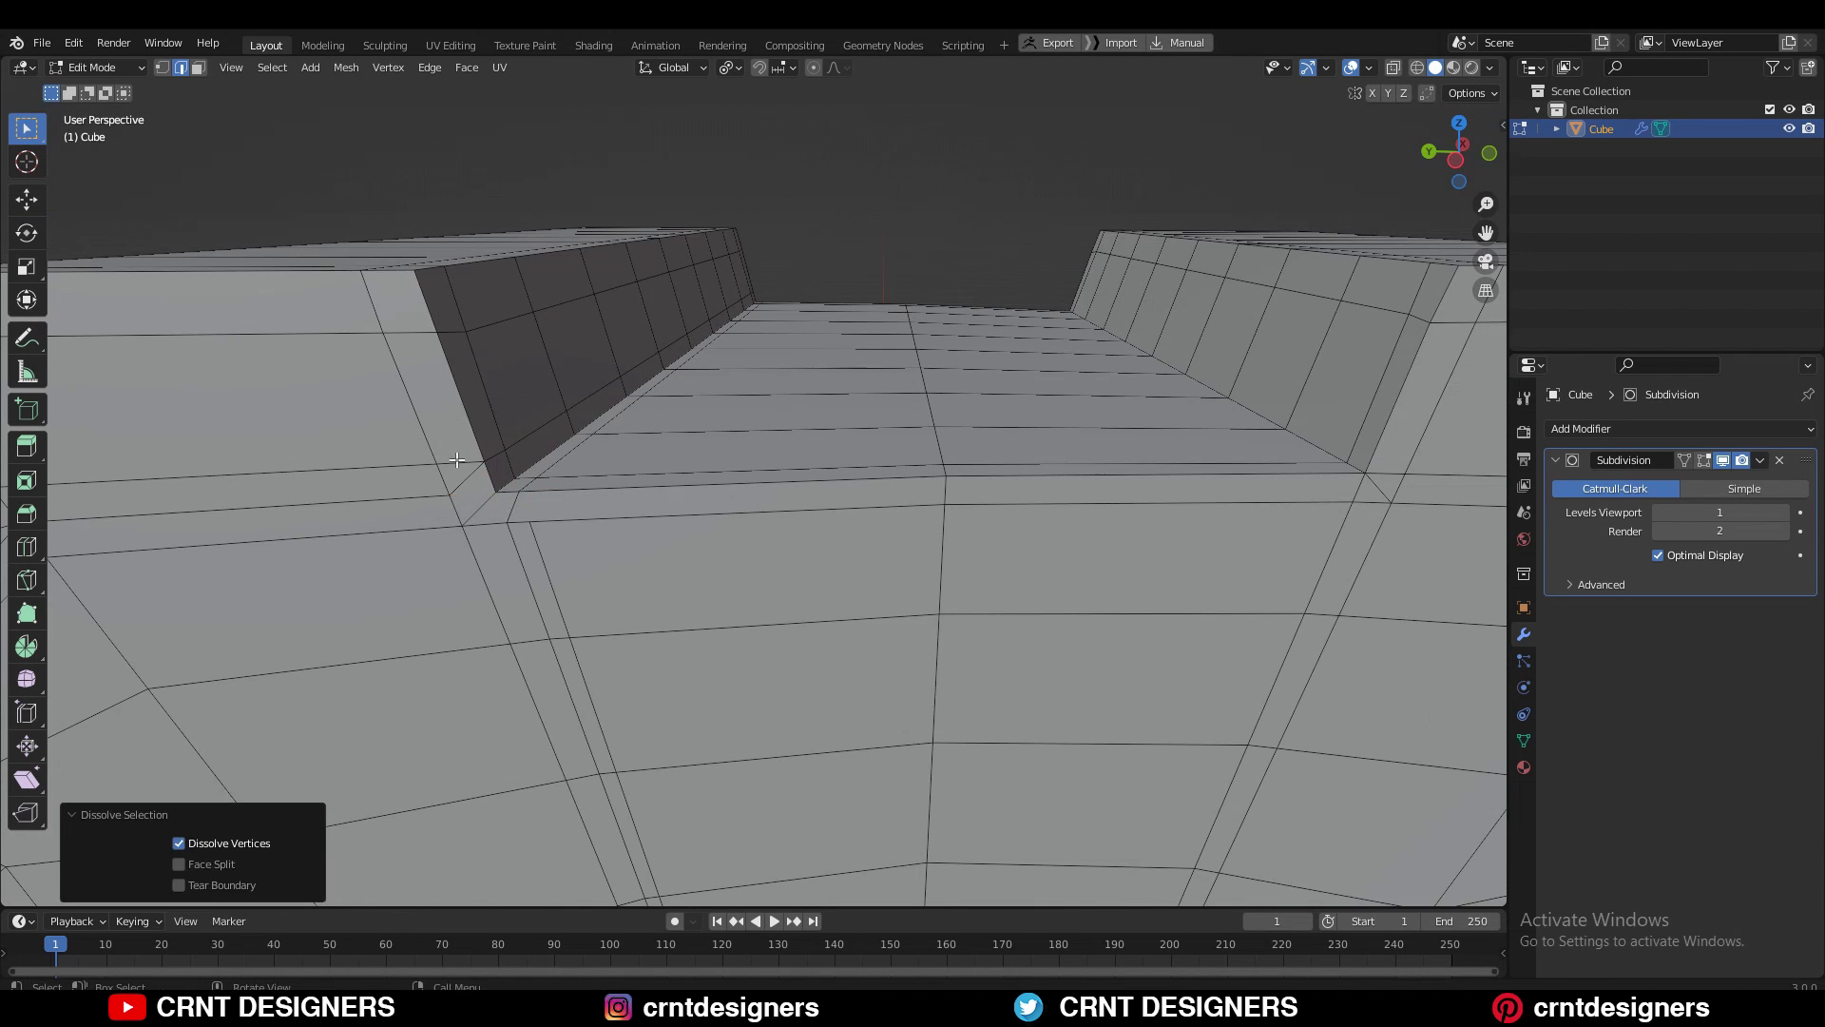
{"action": "left_click", "coordinate": [378, 462], "text": "alt"}
{"action": "scroll", "coordinate": [766, 294], "scroll_direction": "down", "scroll_amount": 2}
{"action": "middle_click_drag", "start_coordinate": [767, 294], "coordinate": [732, 252]}
{"action": "key", "text": "ctrl+r"}
{"action": "left_click", "coordinate": [1121, 317]}
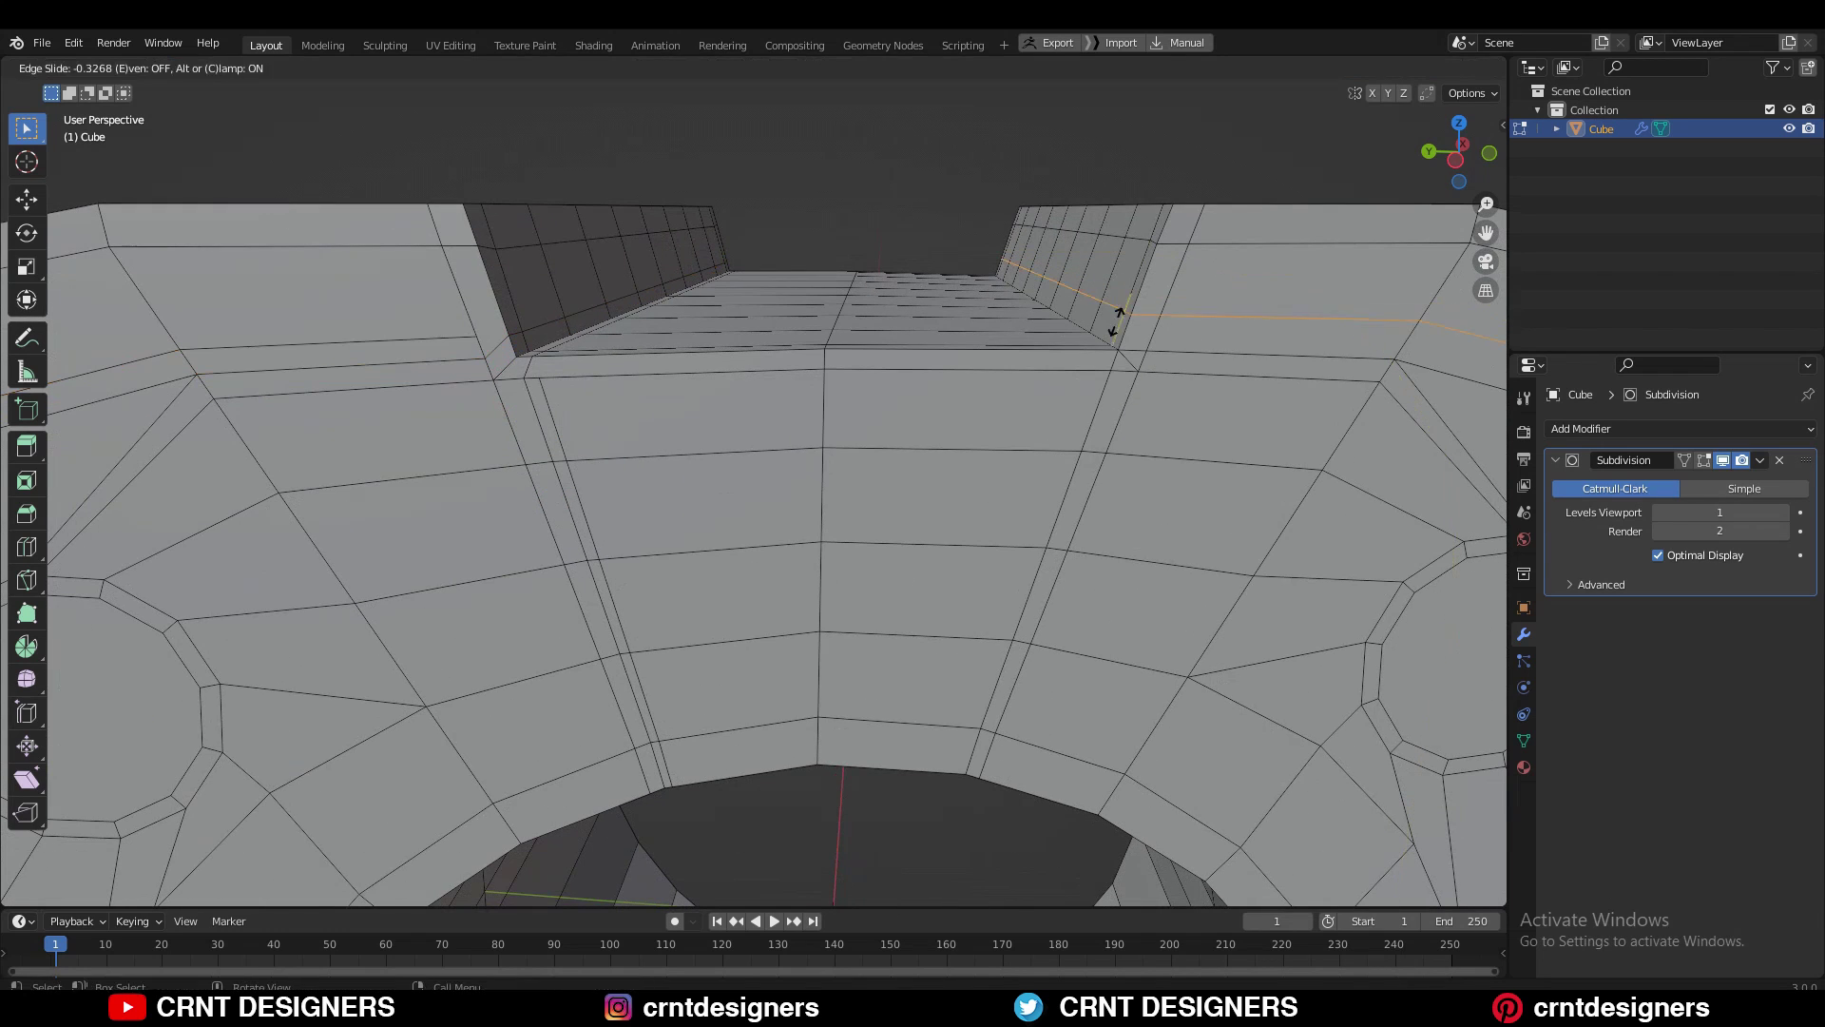
{"action": "left_click", "coordinate": [1126, 350]}
{"action": "key", "text": "ctrl+r"}
{"action": "left_click", "coordinate": [1136, 361]}
{"action": "left_click", "coordinate": [1117, 364]}
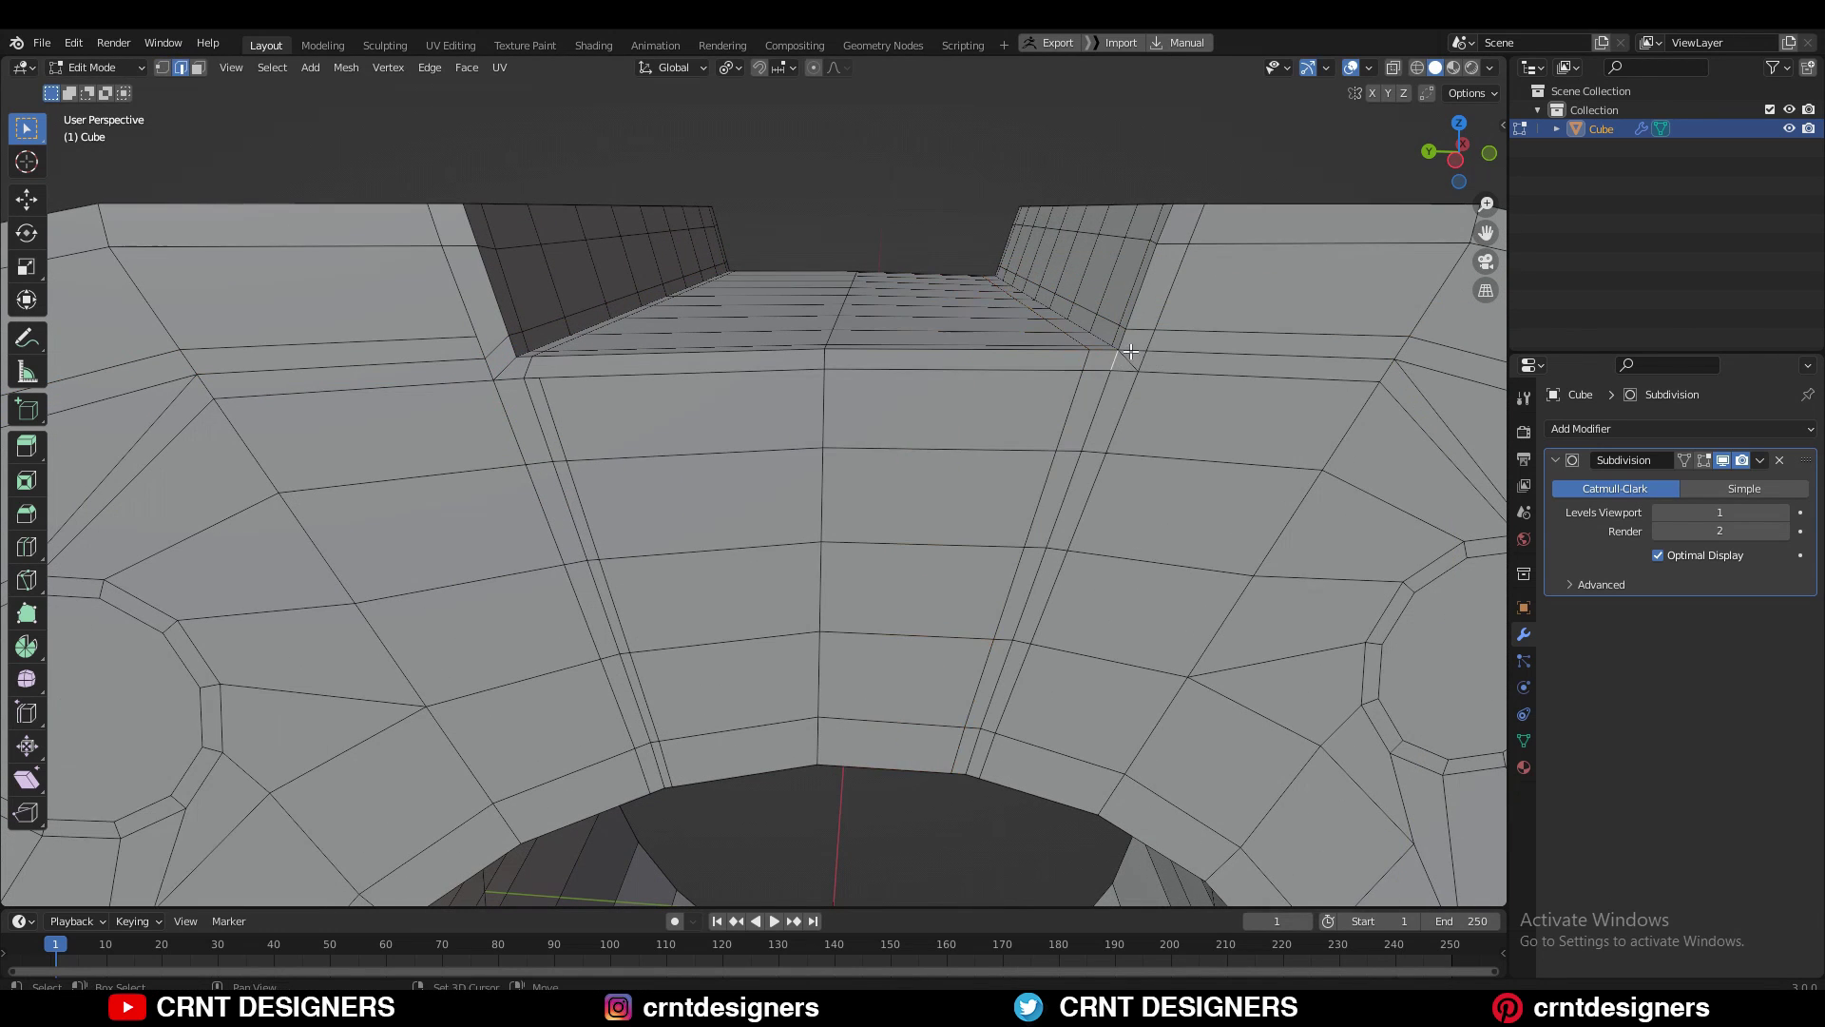
- Connect the loop vertices around the notch's lower-right corner with short edges and dissolve the redundant corner edges
{"action": "key", "text": "ctrl+x"}
{"action": "key", "text": "1"}
{"action": "left_click", "coordinate": [1111, 370]}
{"action": "left_click", "coordinate": [1090, 350], "text": "shift"}
{"action": "right_click", "coordinate": [1114, 334]}
{"action": "left_click", "coordinate": [1126, 332]}
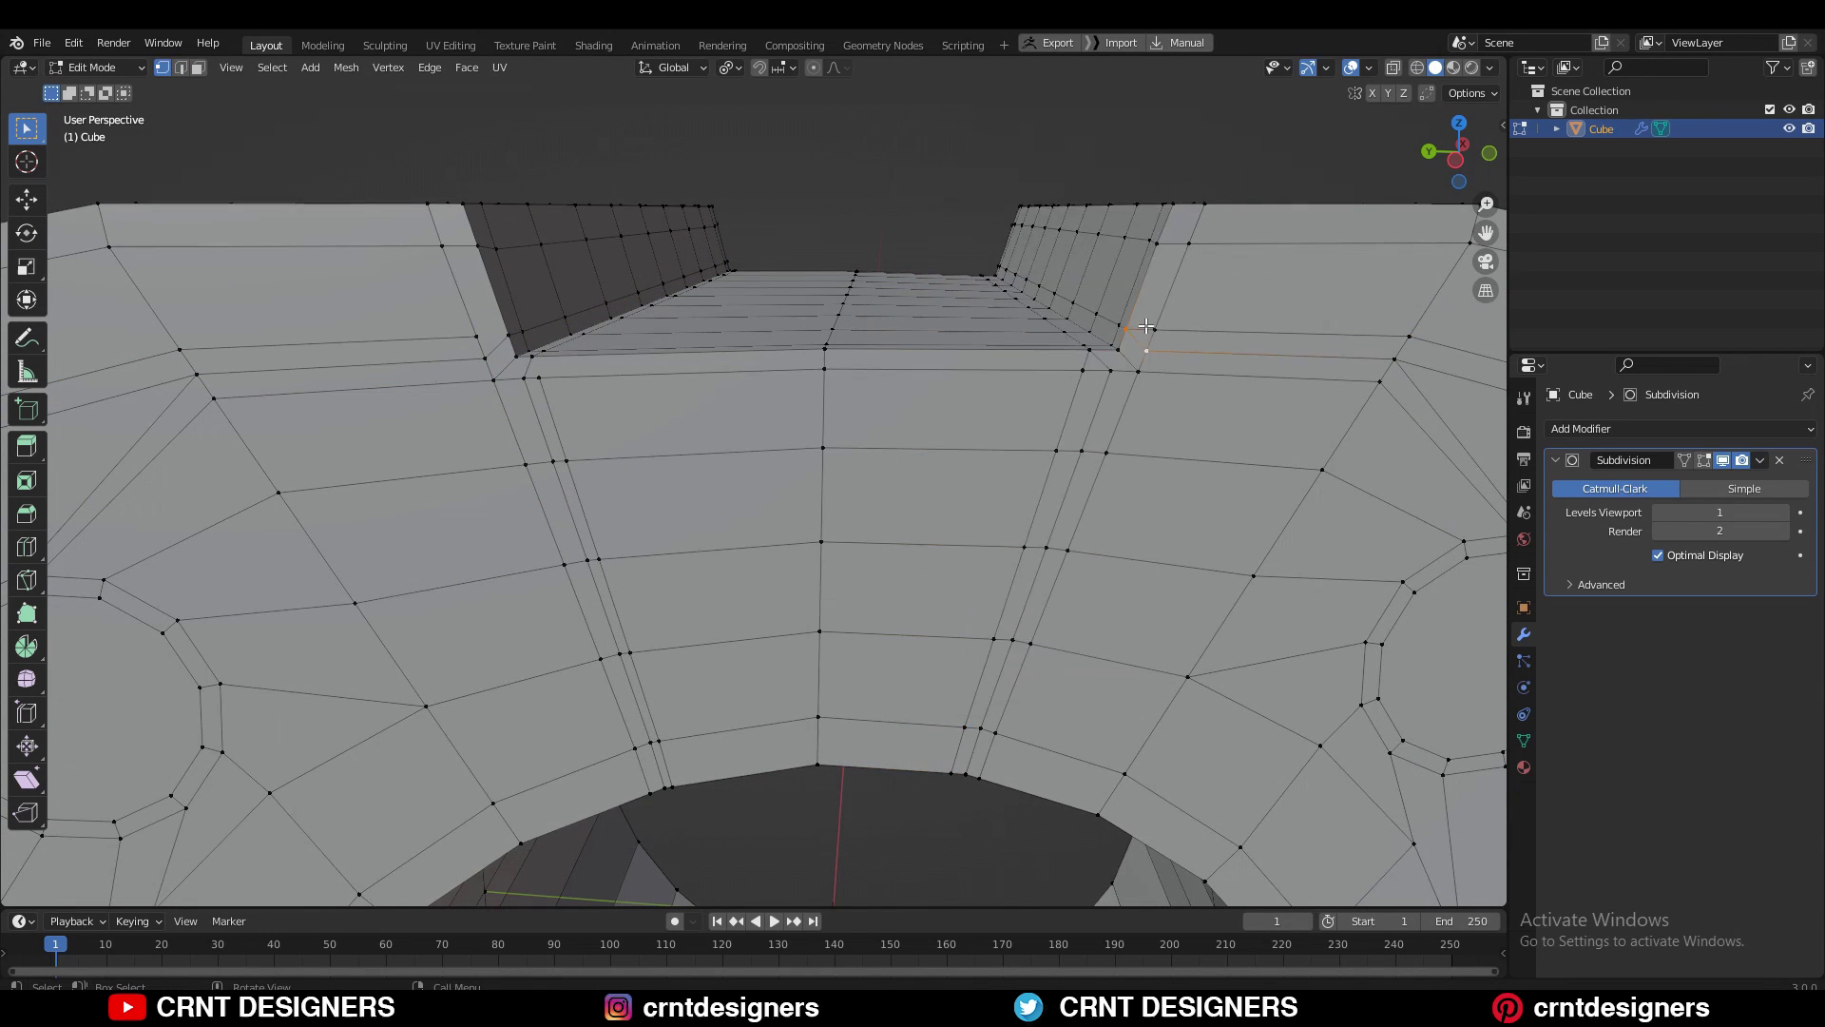
{"action": "key", "text": "2"}
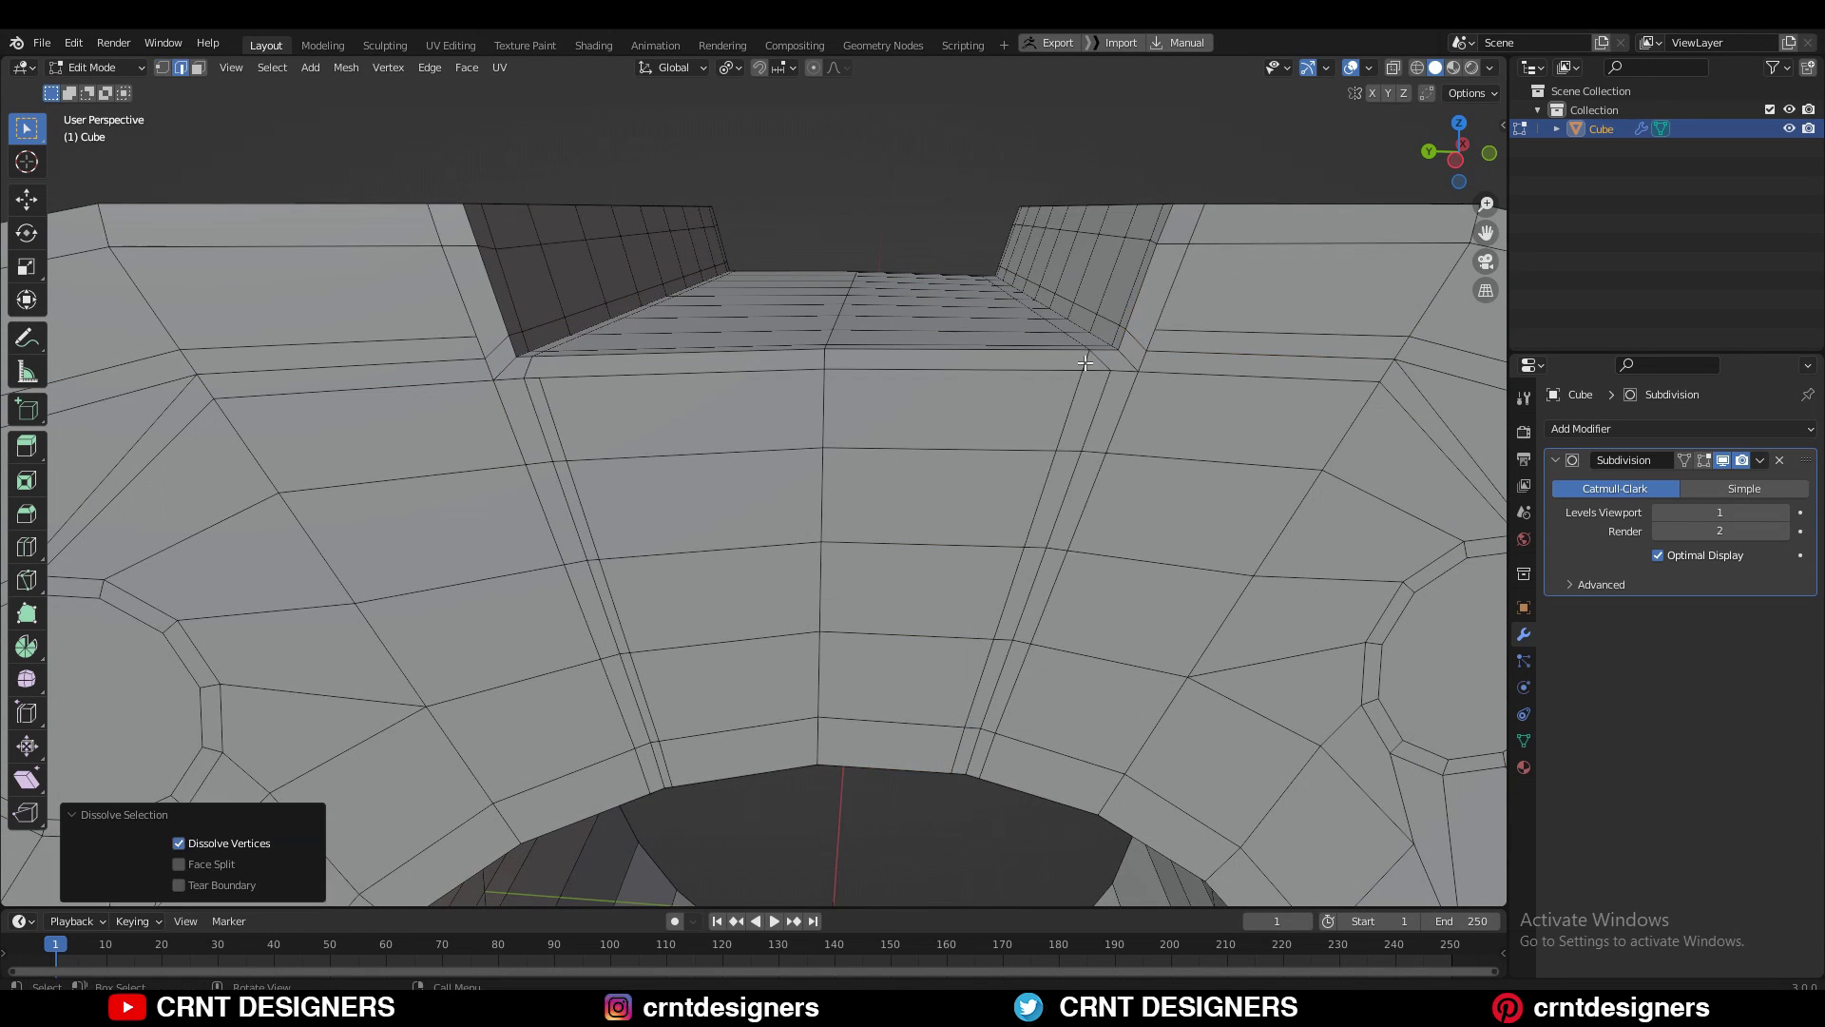
- Select the whole mesh and symmetrize it with direction -X to +X
{"action": "left_click", "coordinate": [1076, 394], "text": "alt"}
{"action": "key", "text": "a"}
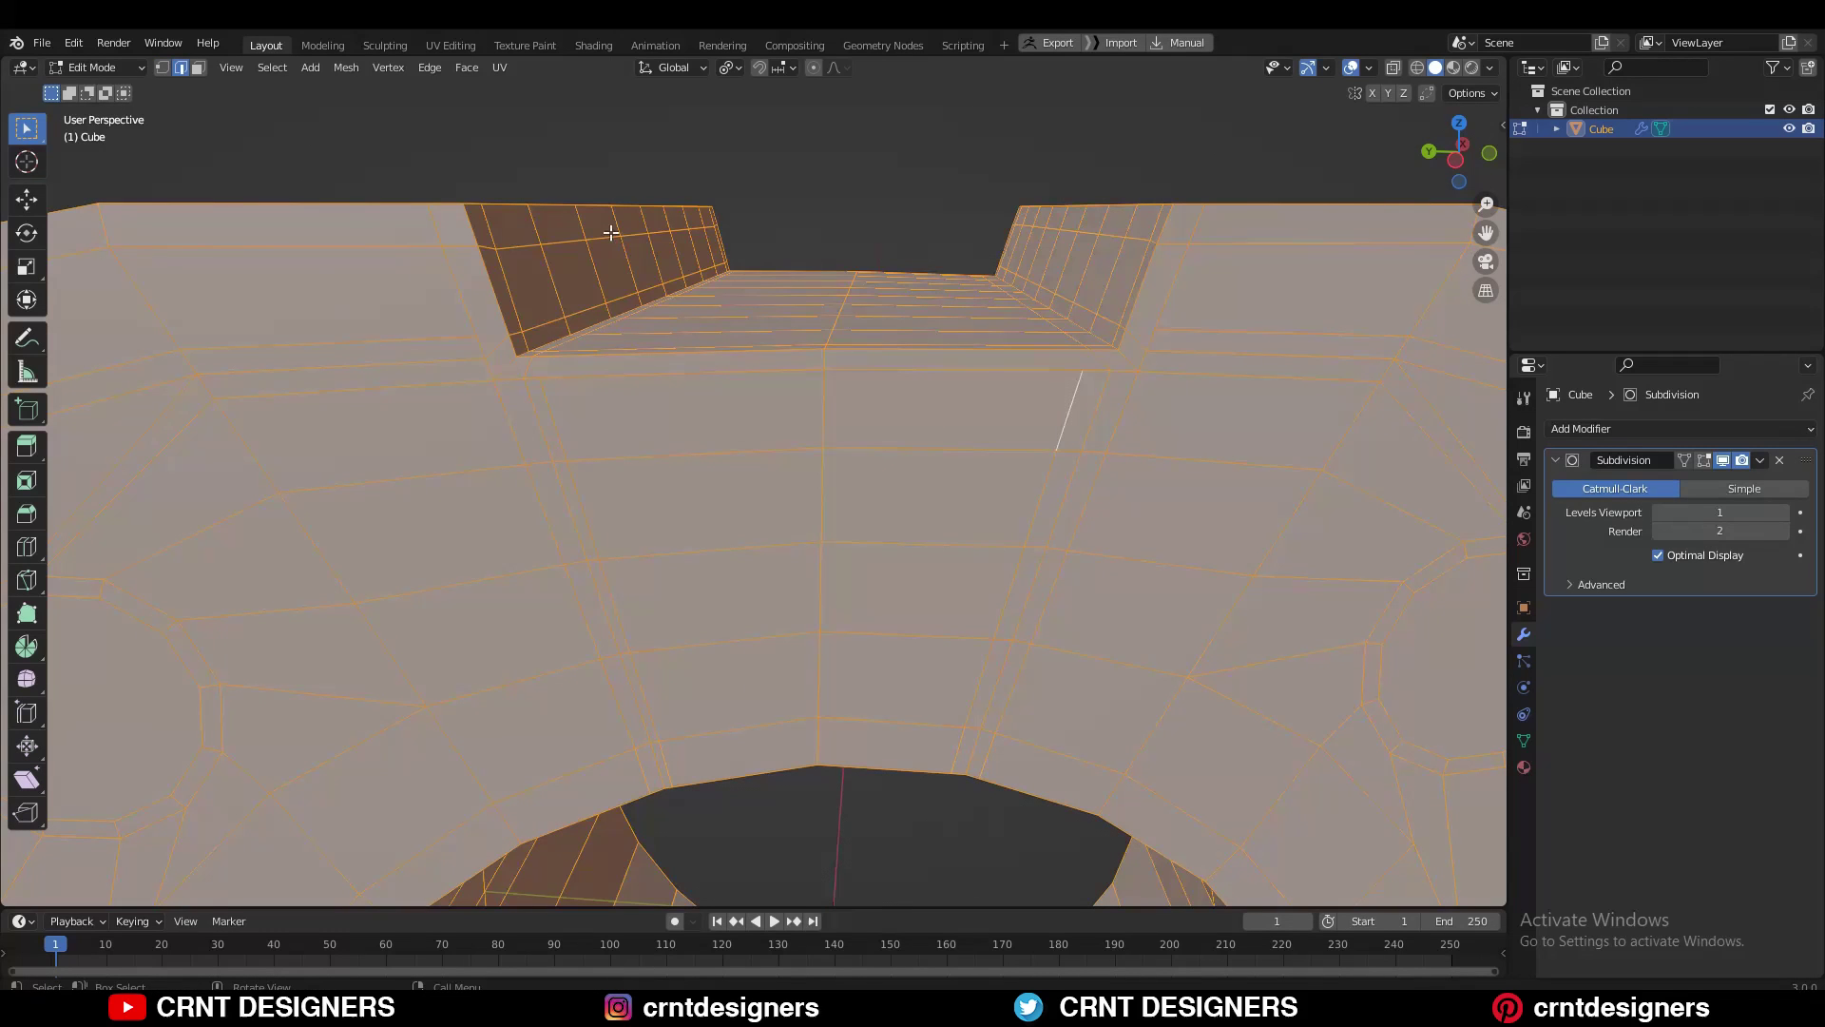
{"action": "left_click", "coordinate": [345, 70]}
{"action": "left_click", "coordinate": [404, 332]}
{"action": "left_click", "coordinate": [245, 863]}
{"action": "left_click", "coordinate": [251, 830]}
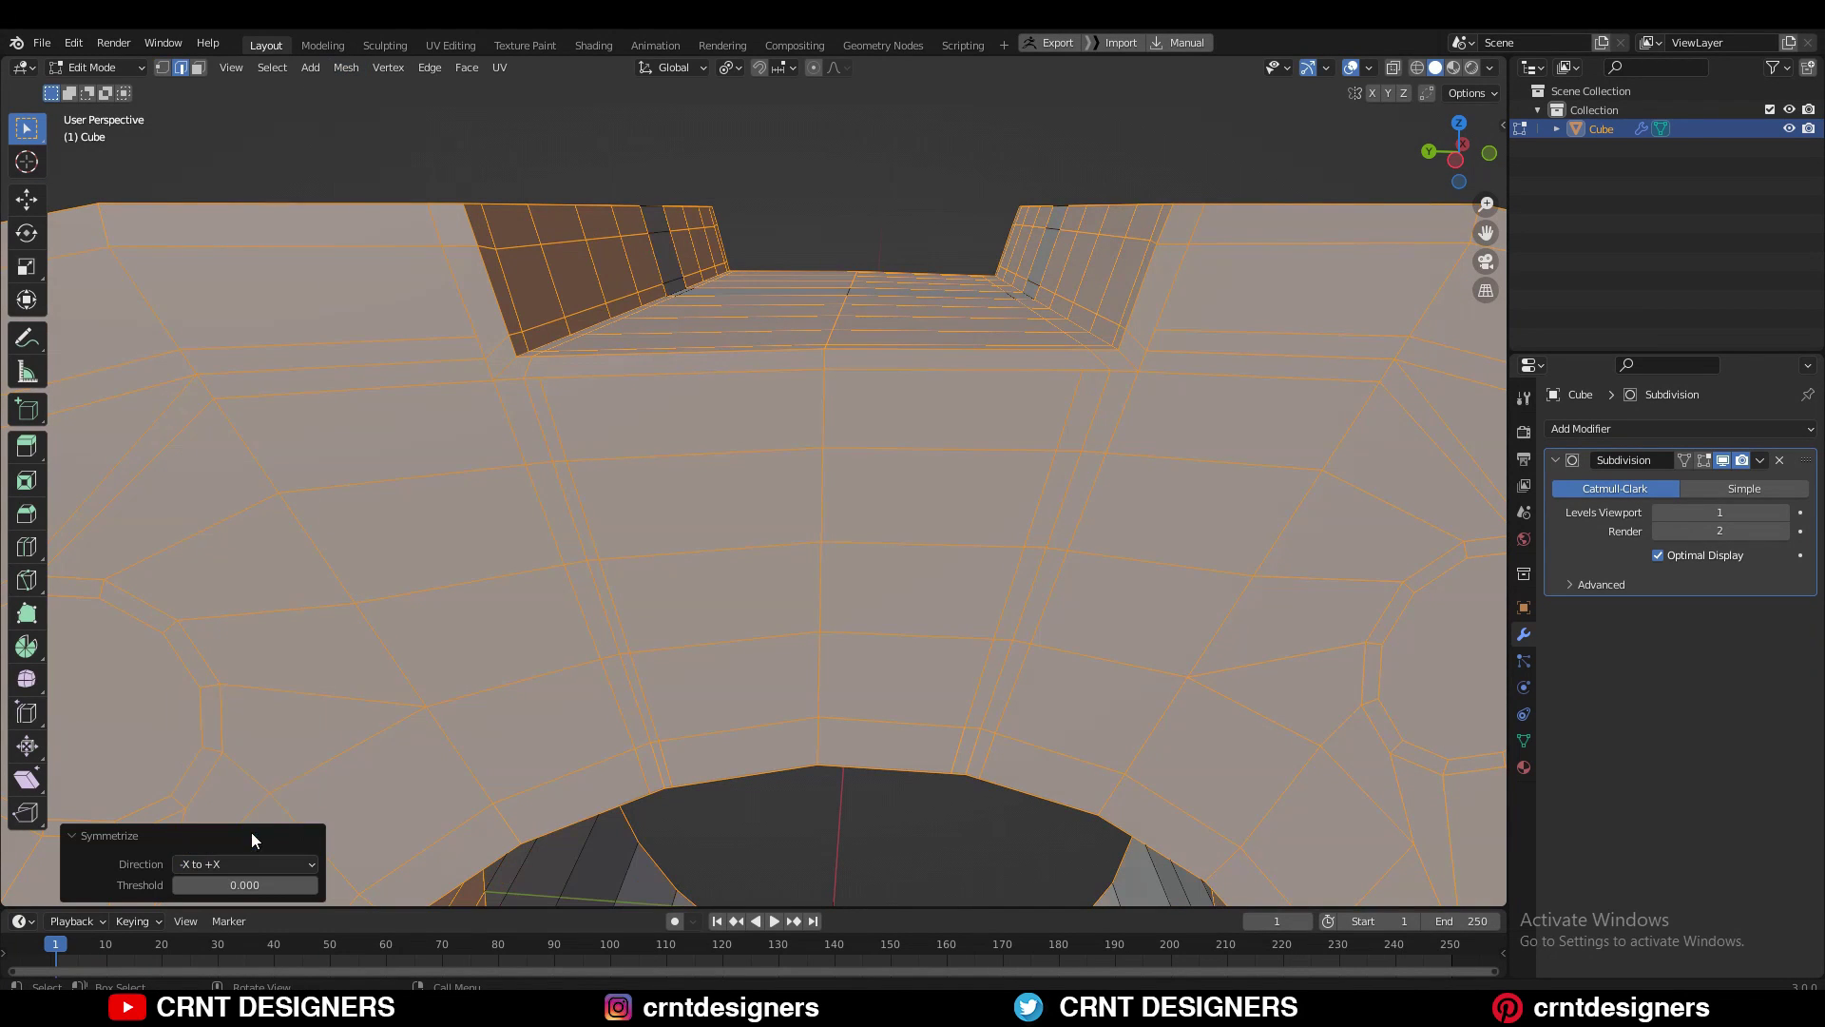
- Dissolve the redundant supporting edges running outward from both notch corners and the inner ones running down to the through-hole
{"action": "key", "text": "alt+a"}
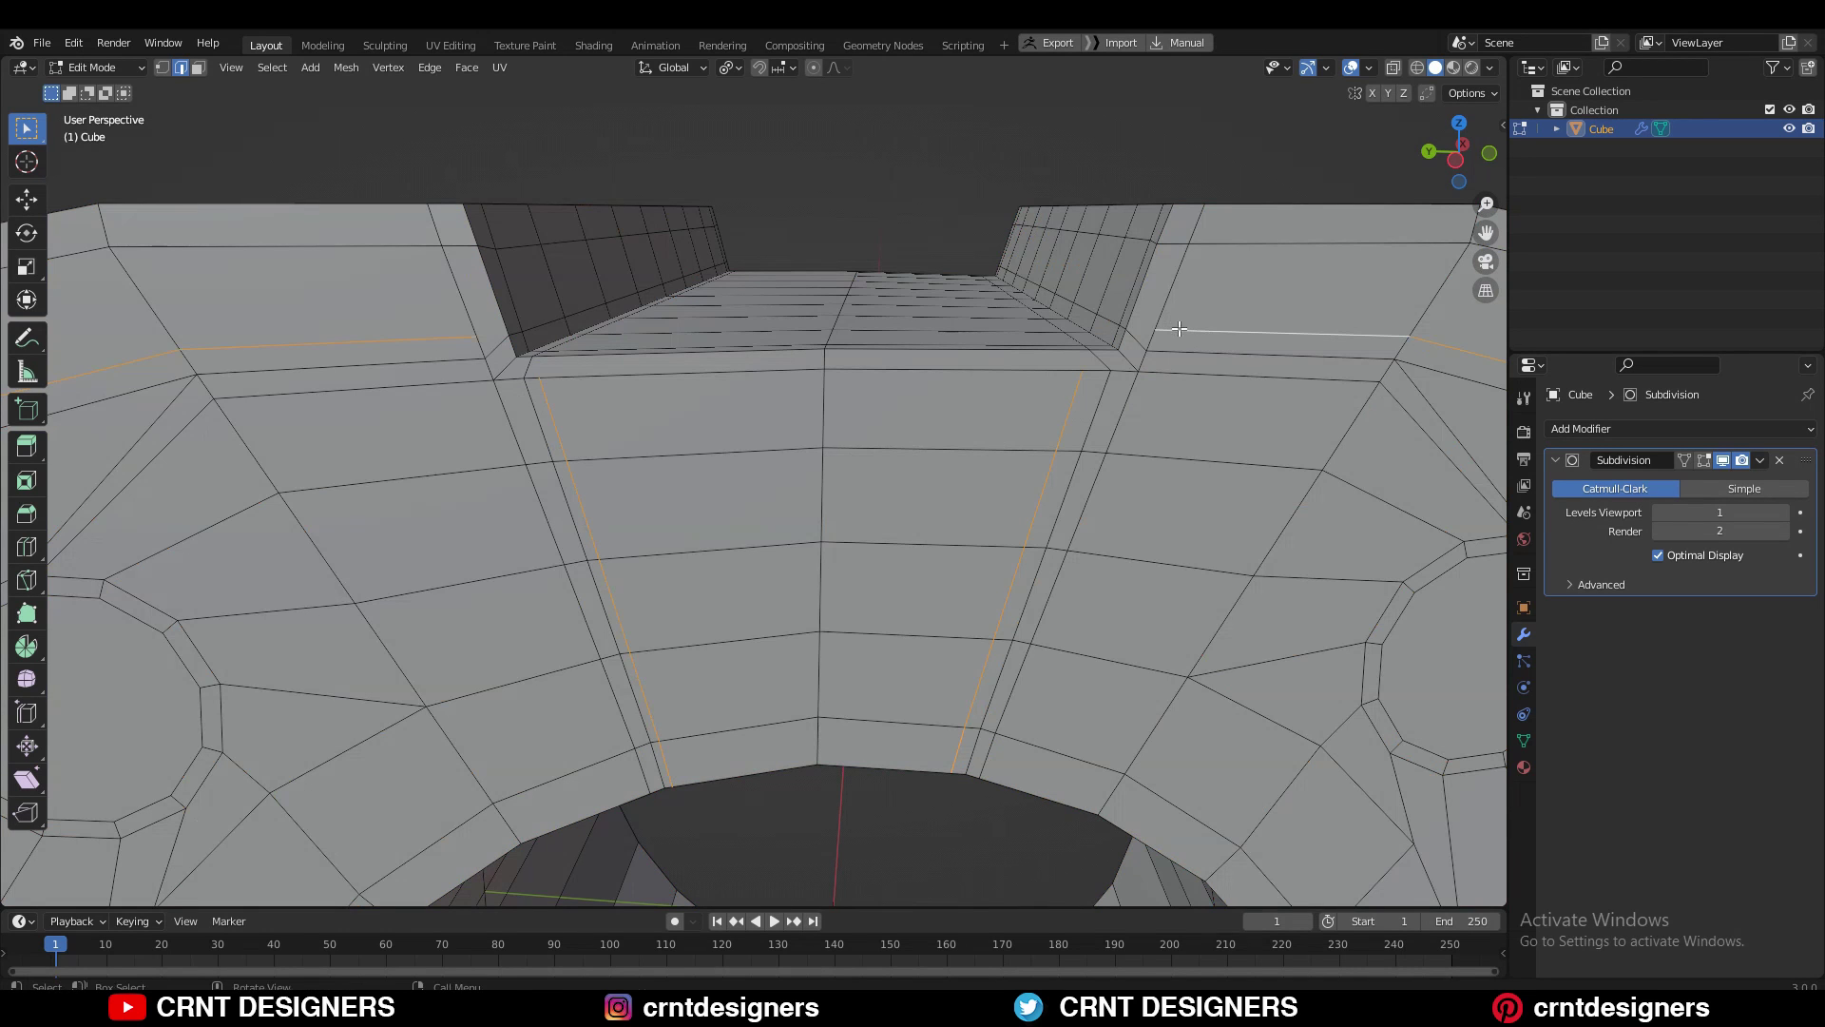
{"action": "key", "text": "ctrl+x"}
- Merge the doubled vertices below the notch's two corners into single vertices with At Last
{"action": "scroll", "coordinate": [1022, 319], "scroll_direction": "down", "scroll_amount": 3}
{"action": "middle_click_drag", "start_coordinate": [1000, 413], "coordinate": [984, 388]}
{"action": "scroll", "coordinate": [984, 388], "scroll_direction": "up", "scroll_amount": 2}
{"action": "key", "text": "3"}
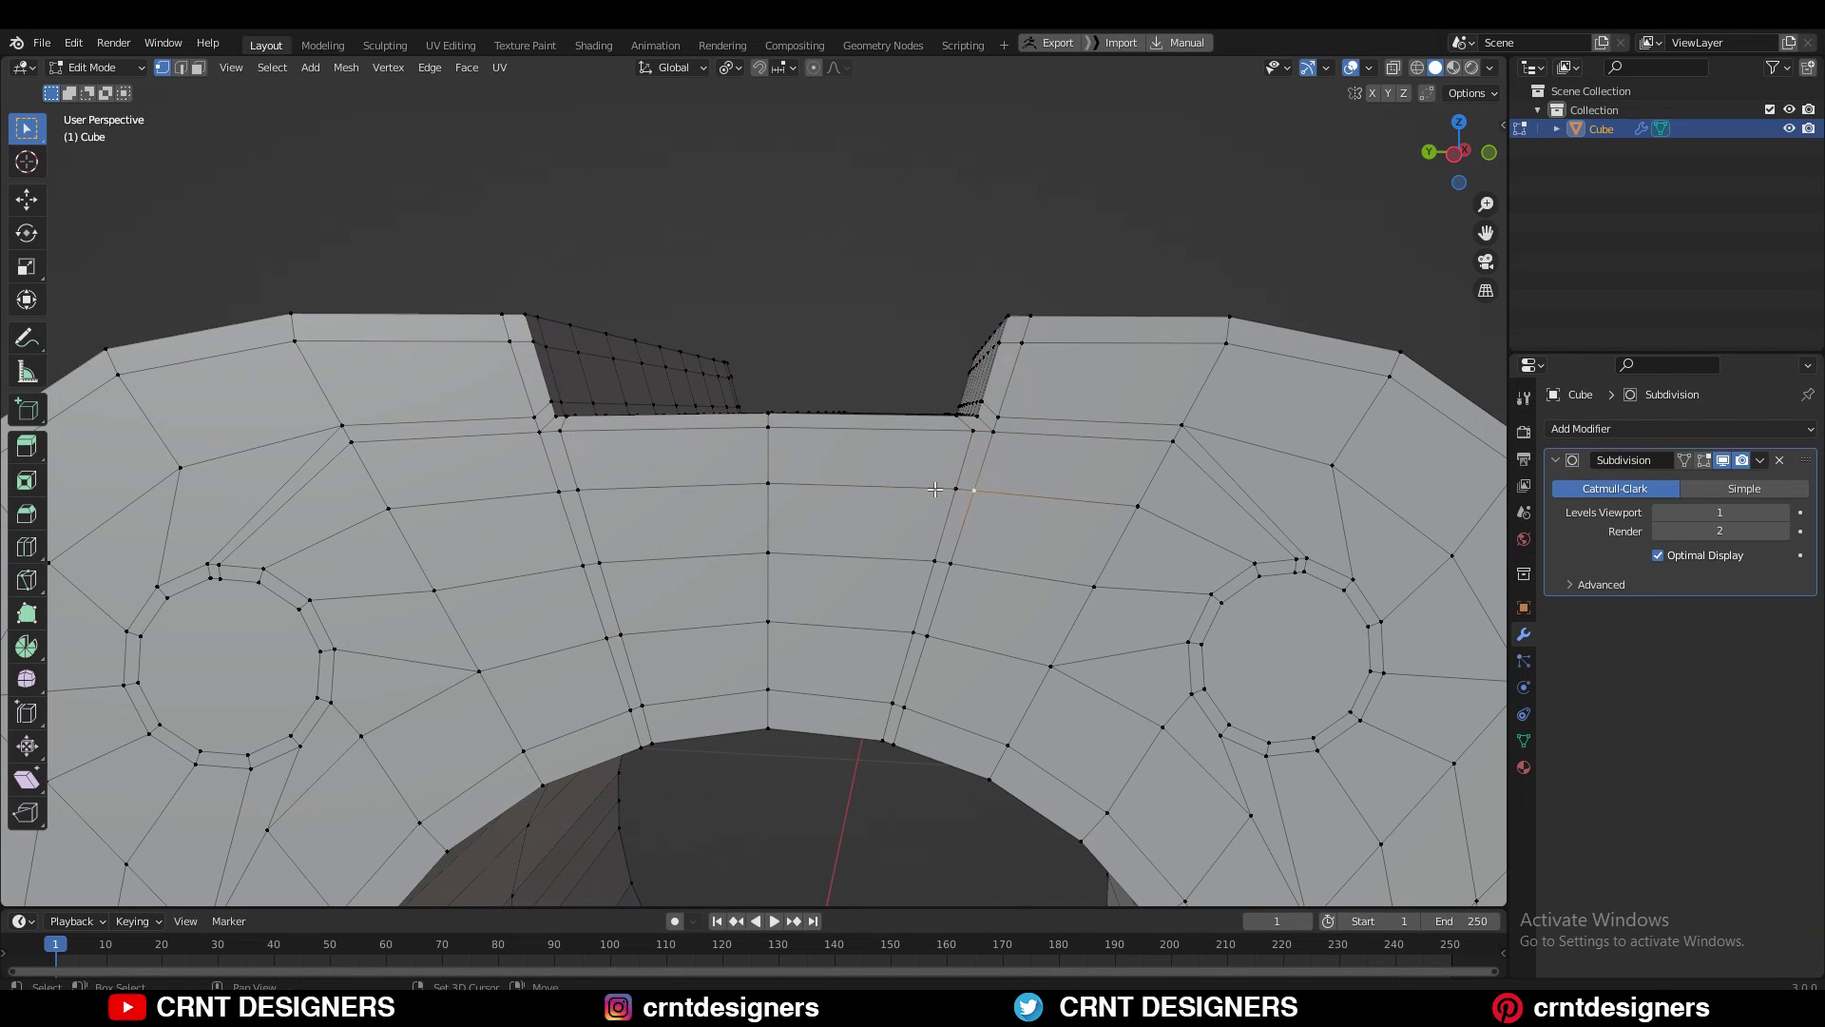
{"action": "key", "text": "m"}
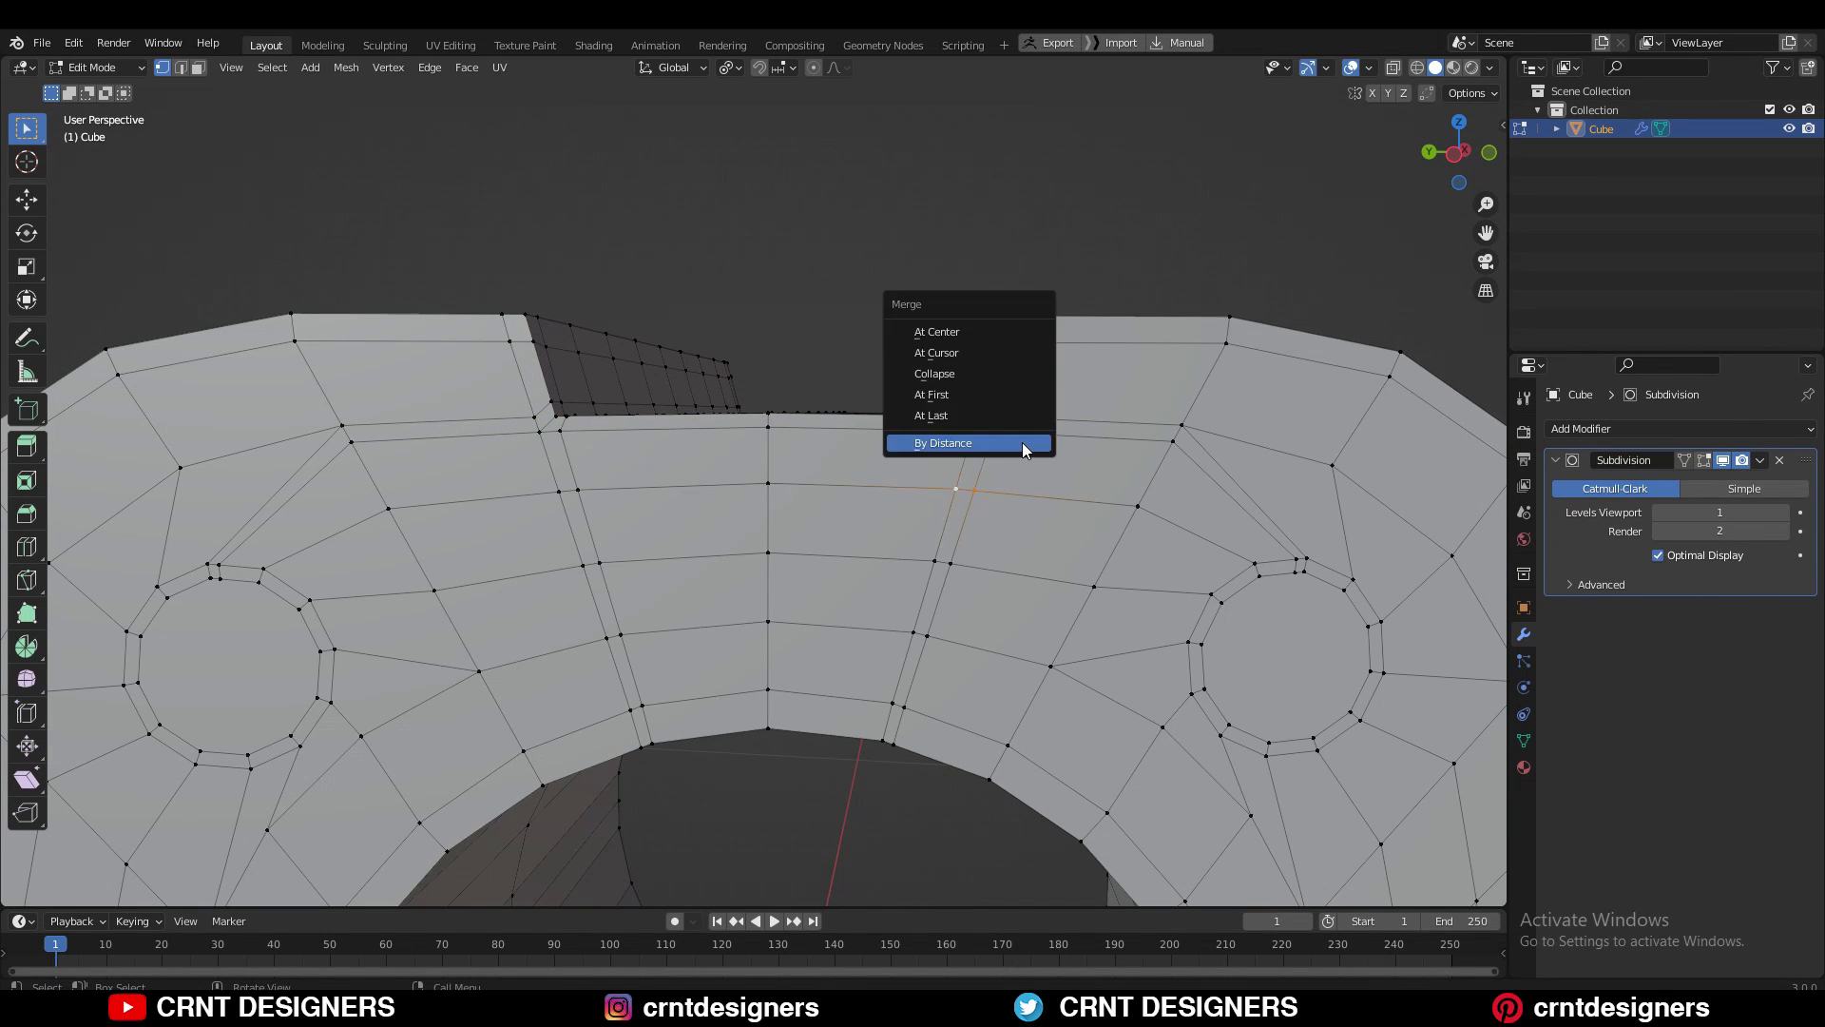
{"action": "left_click", "coordinate": [929, 415]}
{"action": "left_click", "coordinate": [580, 492]}
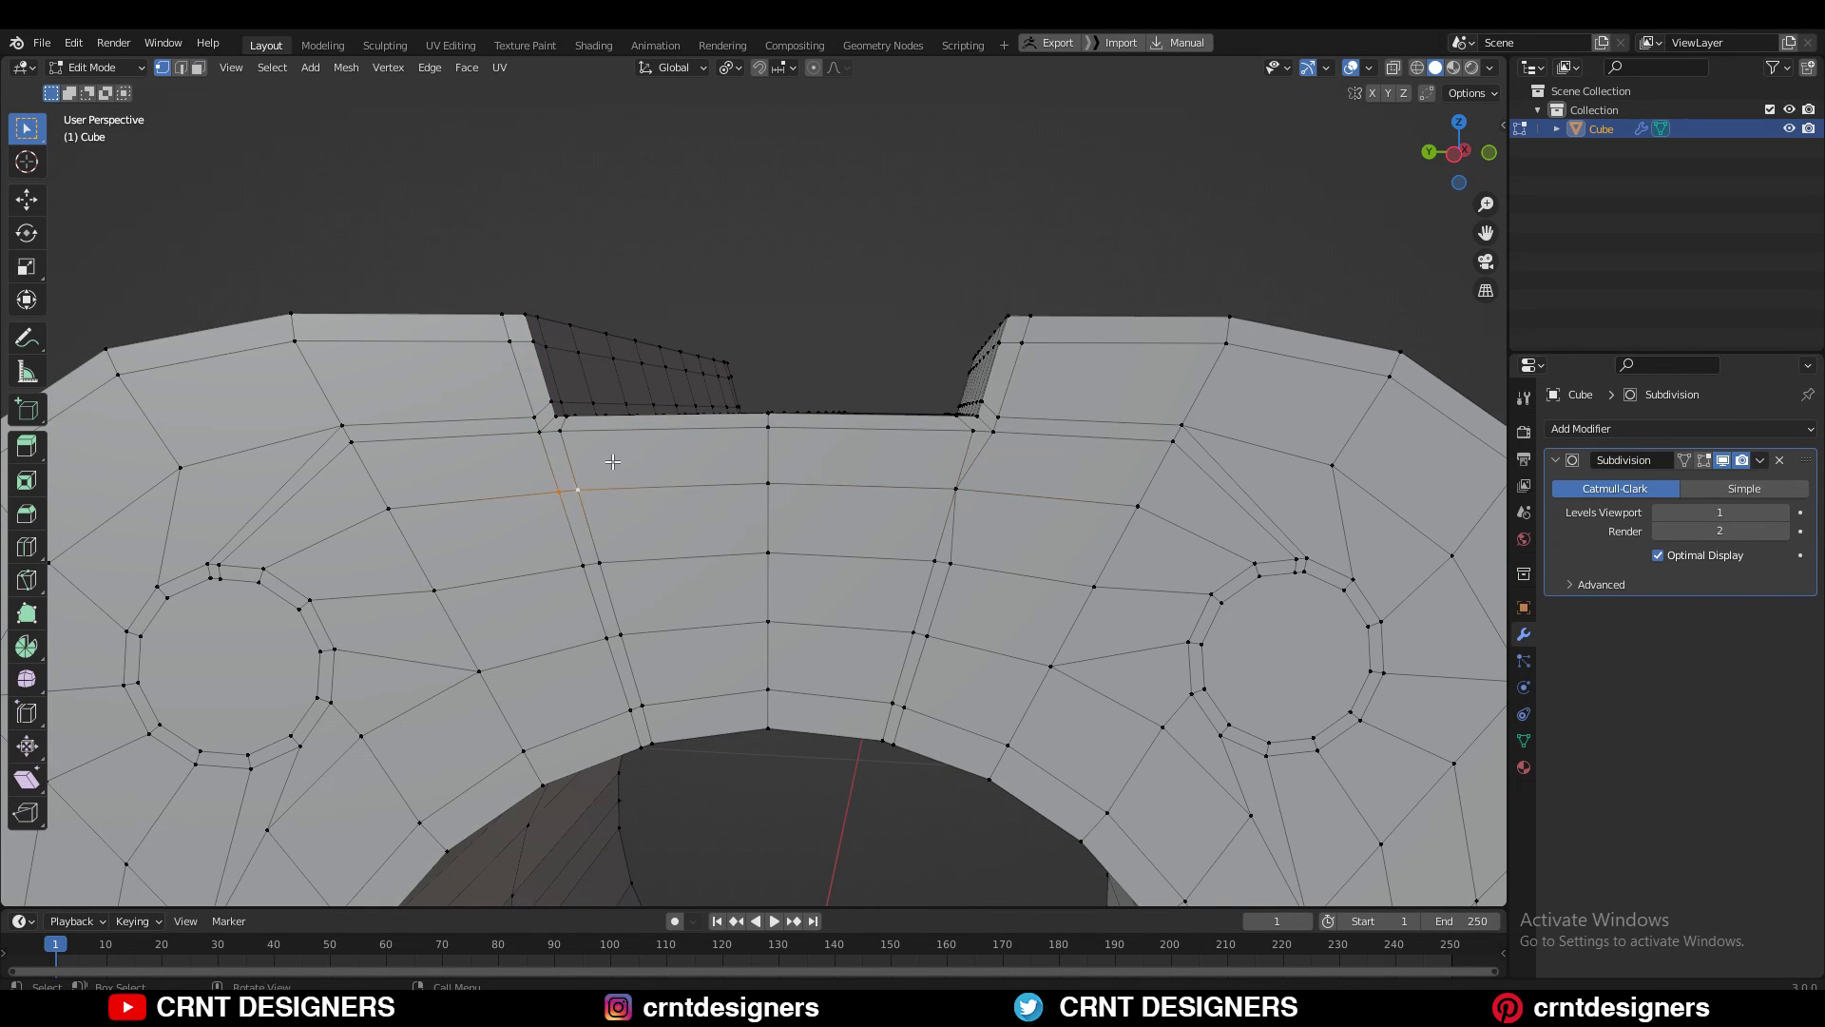
{"action": "key", "text": "m"}
{"action": "left_click", "coordinate": [599, 396]}
- Dissolve the duplicate edge runs from the merged vertices down to the through-hole on both sides, and clear the selection
{"action": "key", "text": "2"}
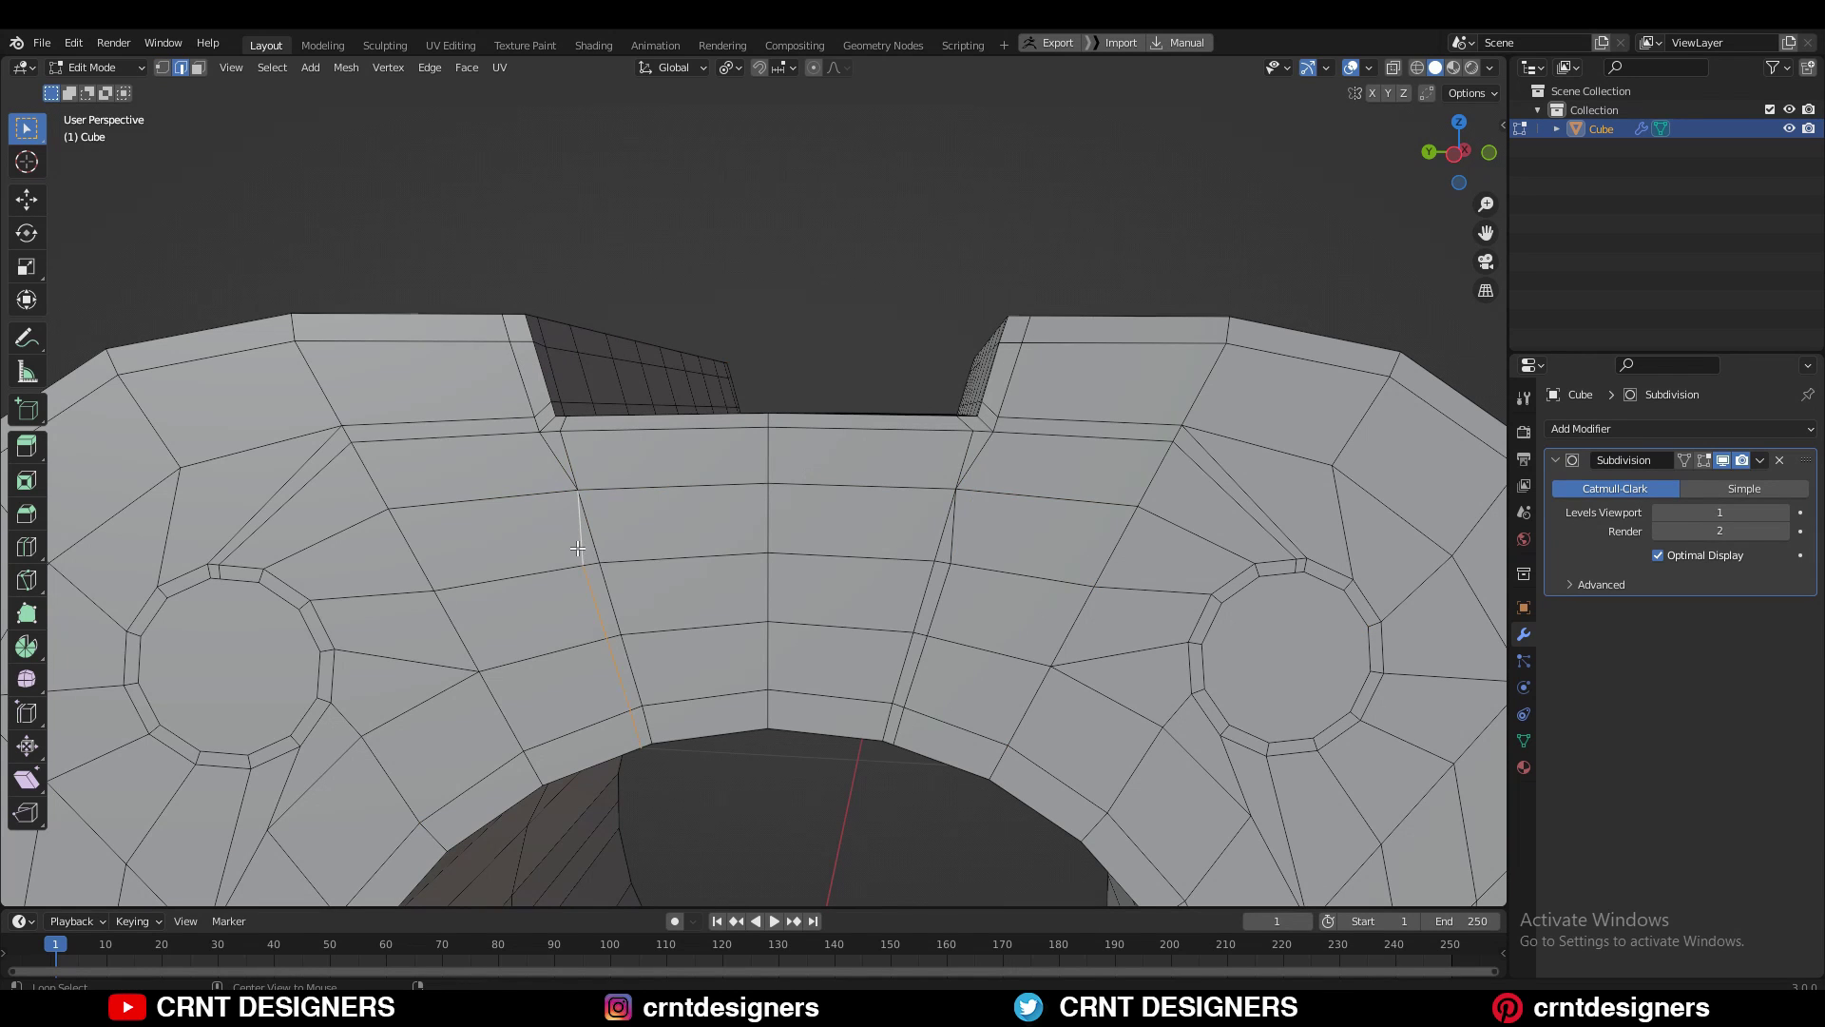
{"action": "key", "text": "ctrl+x"}
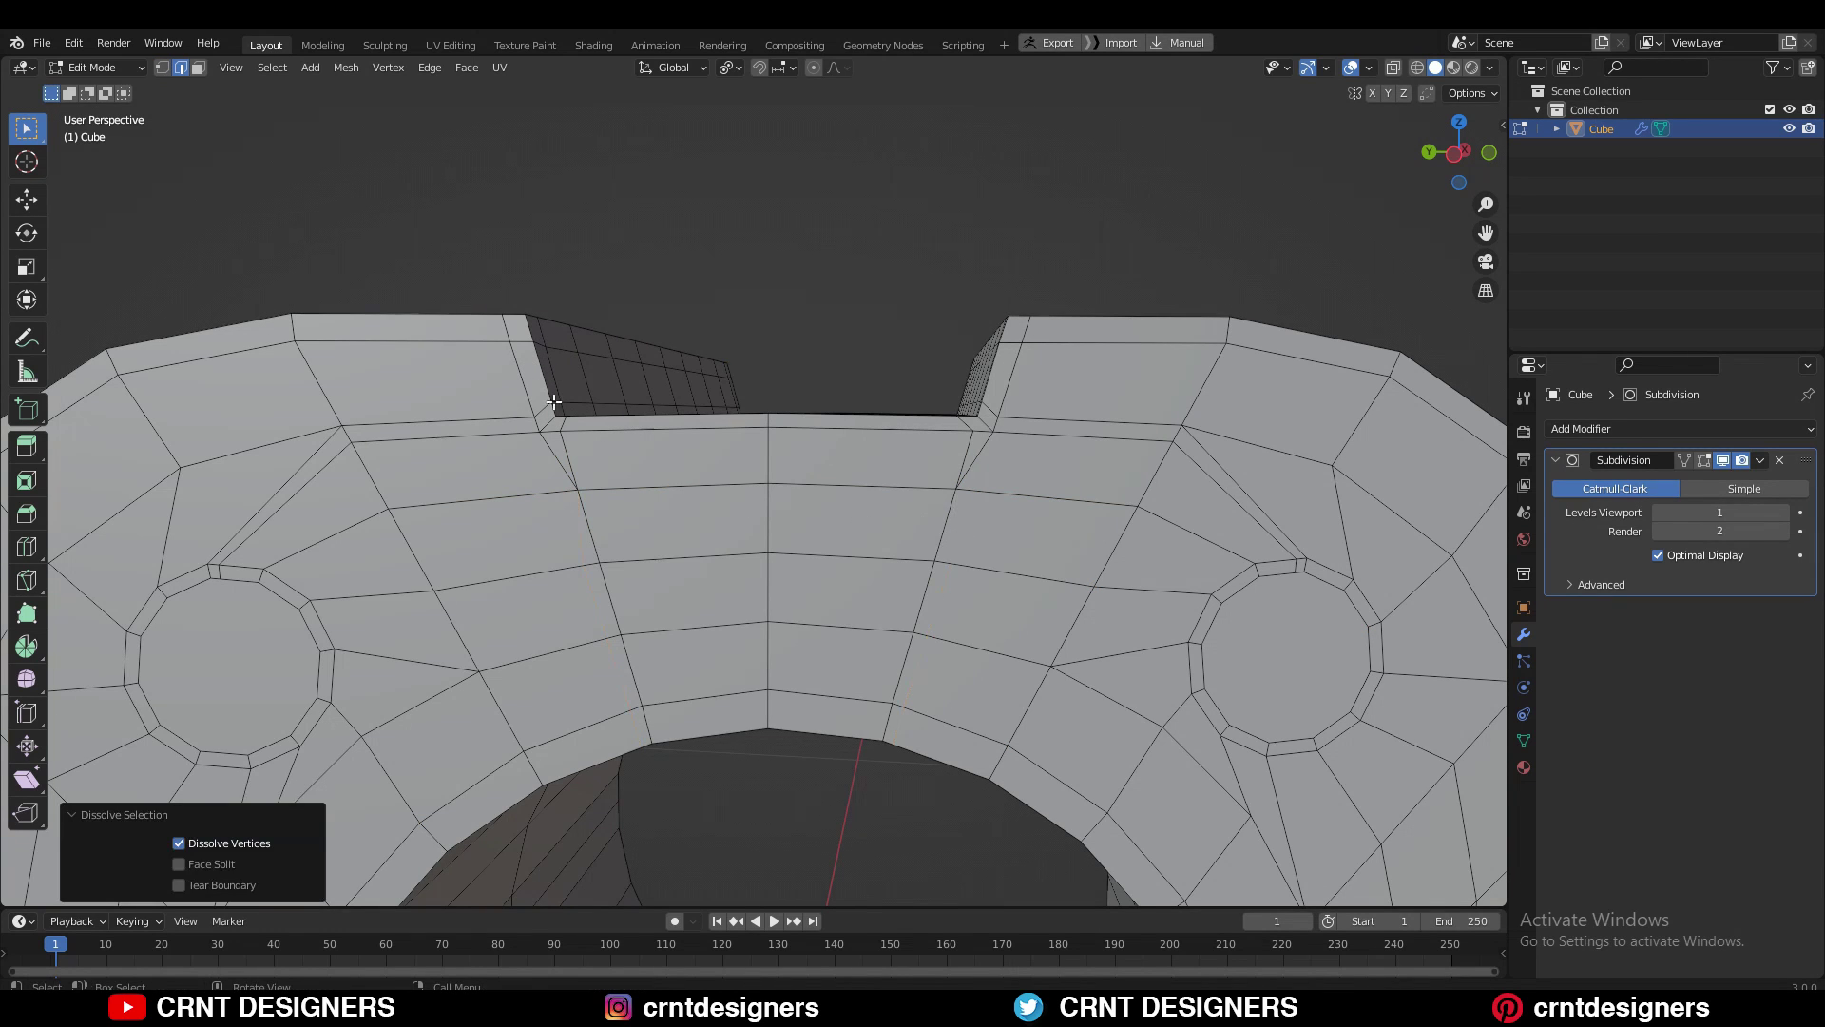
{"action": "key", "text": "a"}
{"action": "key", "text": "alt+a"}
- Merge the doubled vertices above the two upper circular details into the upper vertex on each side, using At Last
{"action": "key", "text": "1"}
{"action": "left_click", "coordinate": [344, 427]}
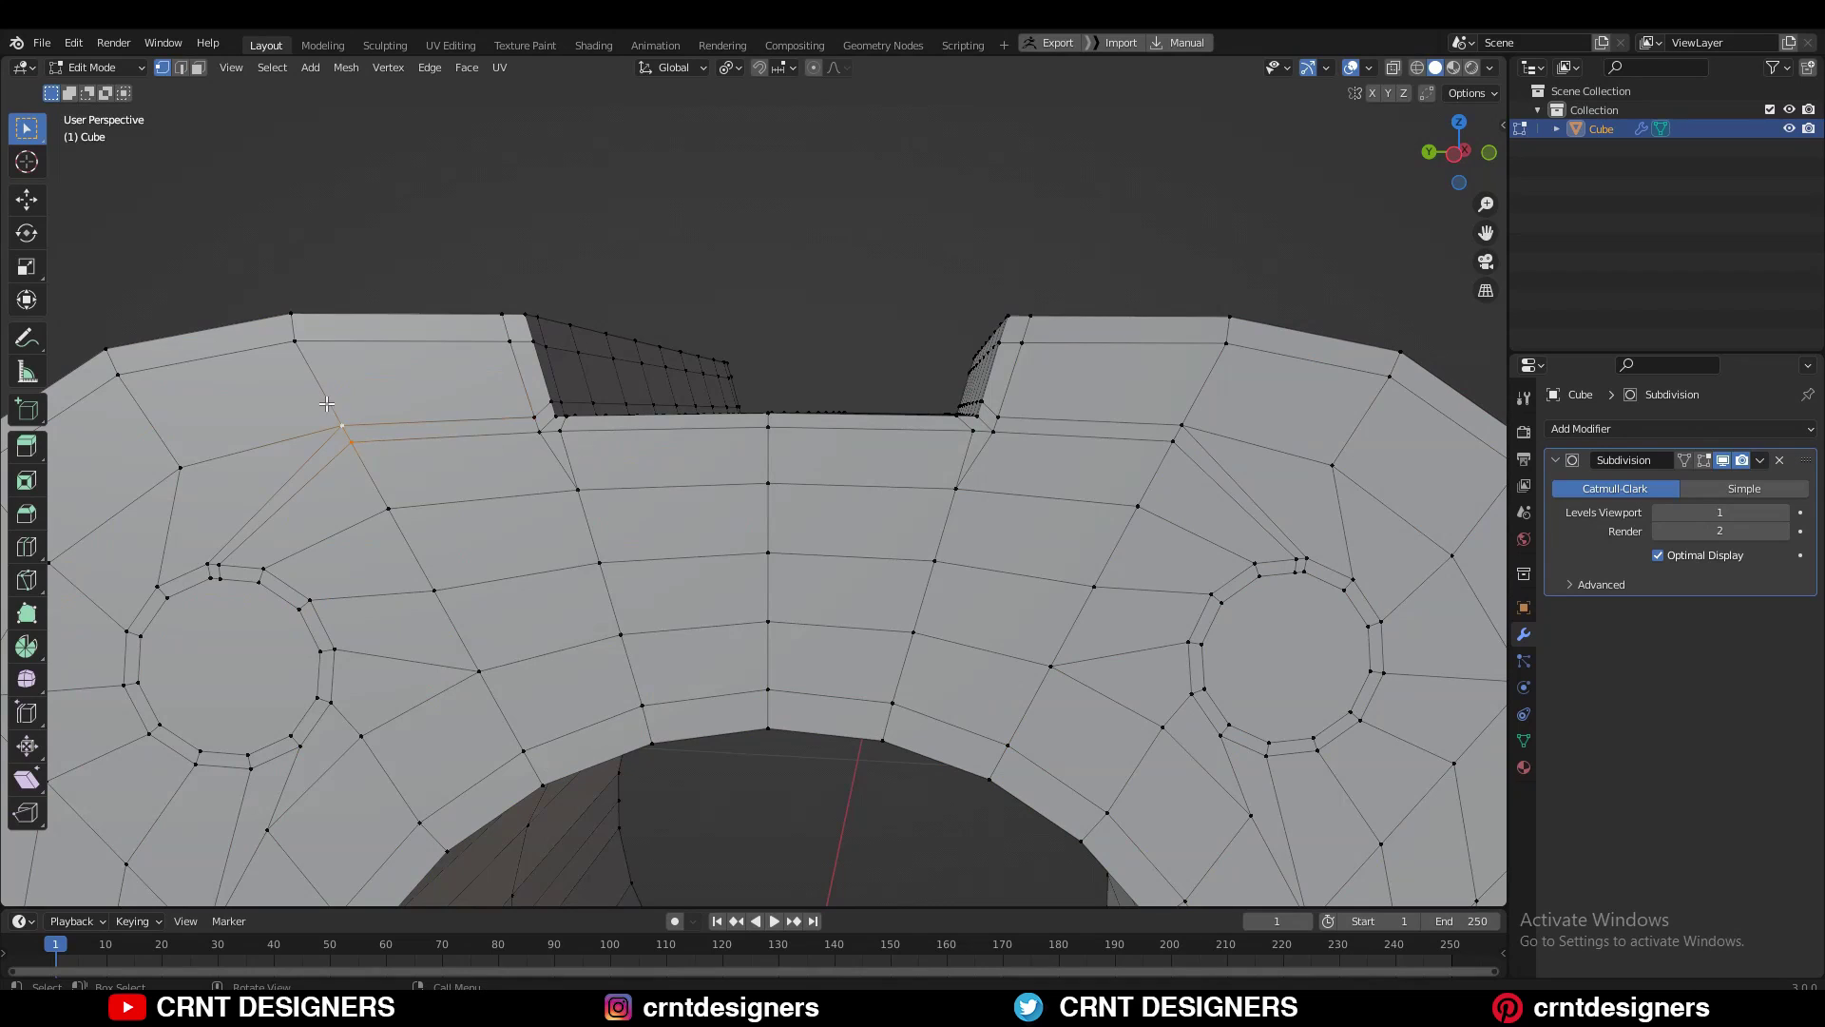
{"action": "key", "text": "m"}
{"action": "left_click", "coordinate": [341, 412]}
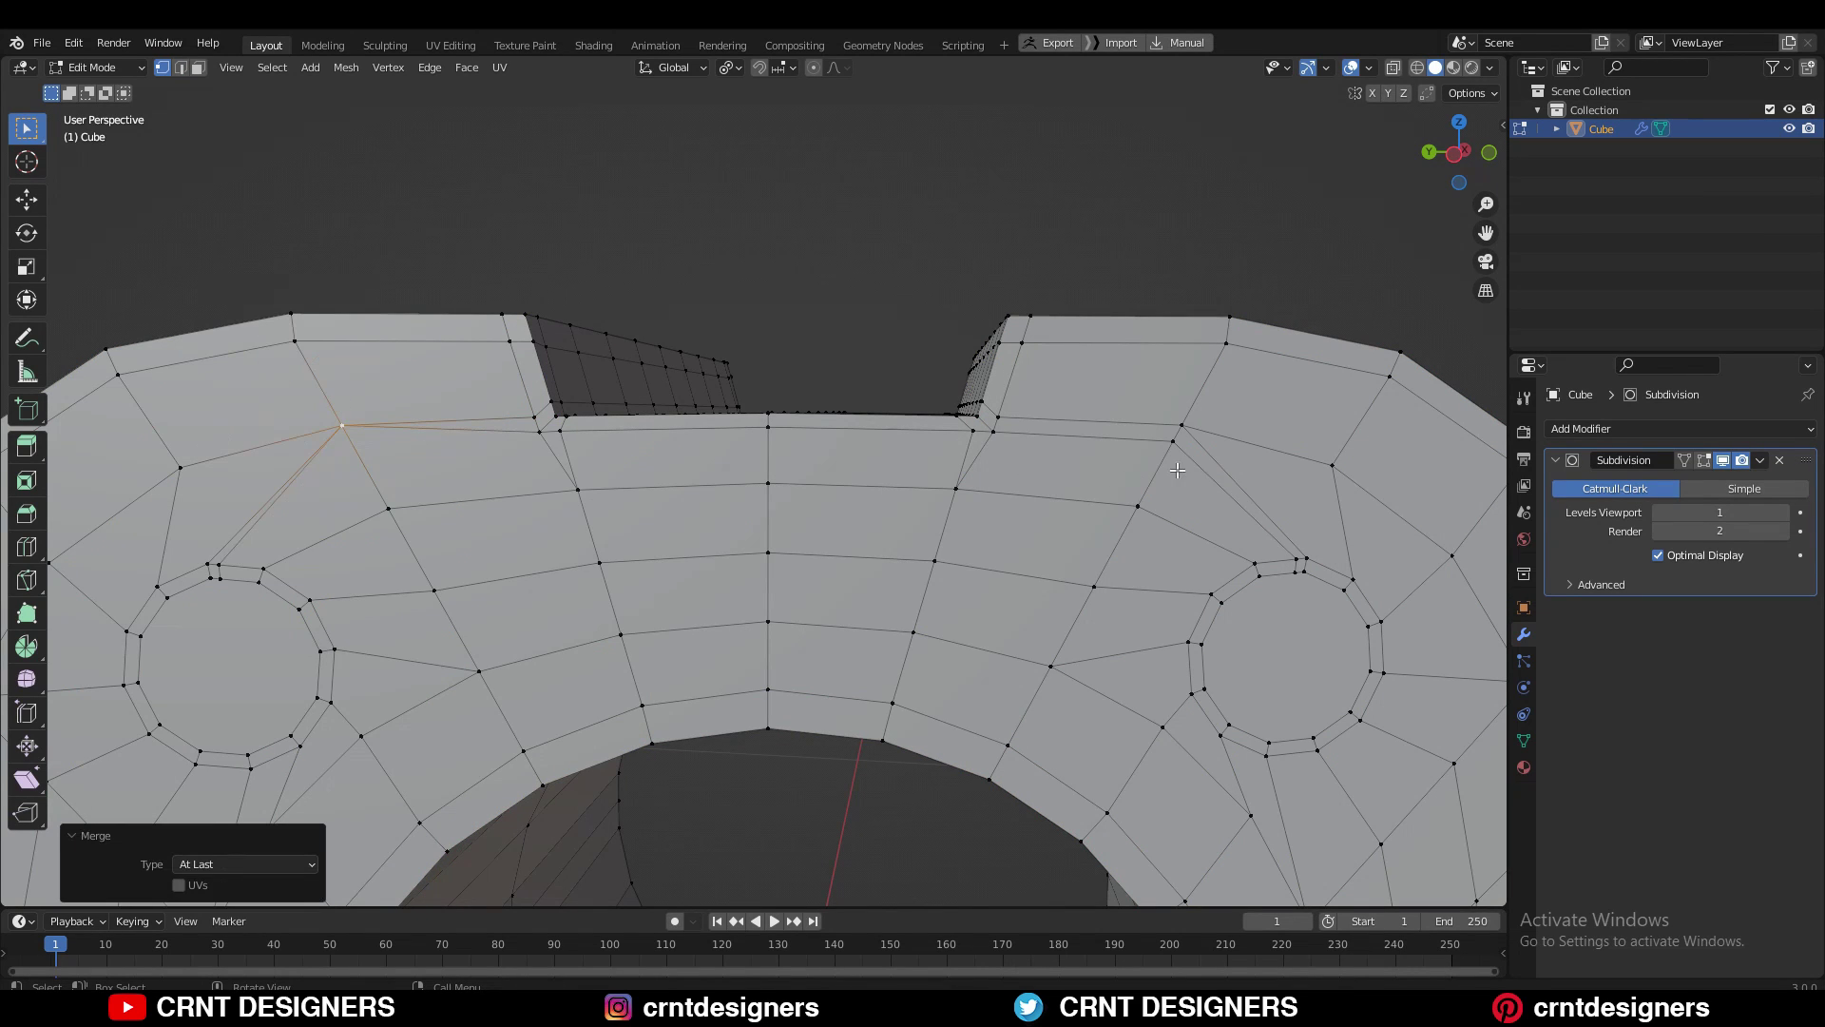
{"action": "left_click", "coordinate": [1174, 452]}
{"action": "key", "text": "m"}
{"action": "left_click", "coordinate": [1190, 412]}
- Dissolve the duplicate edges running from the merged vertices to the two upper circular details
{"action": "key", "text": "2"}
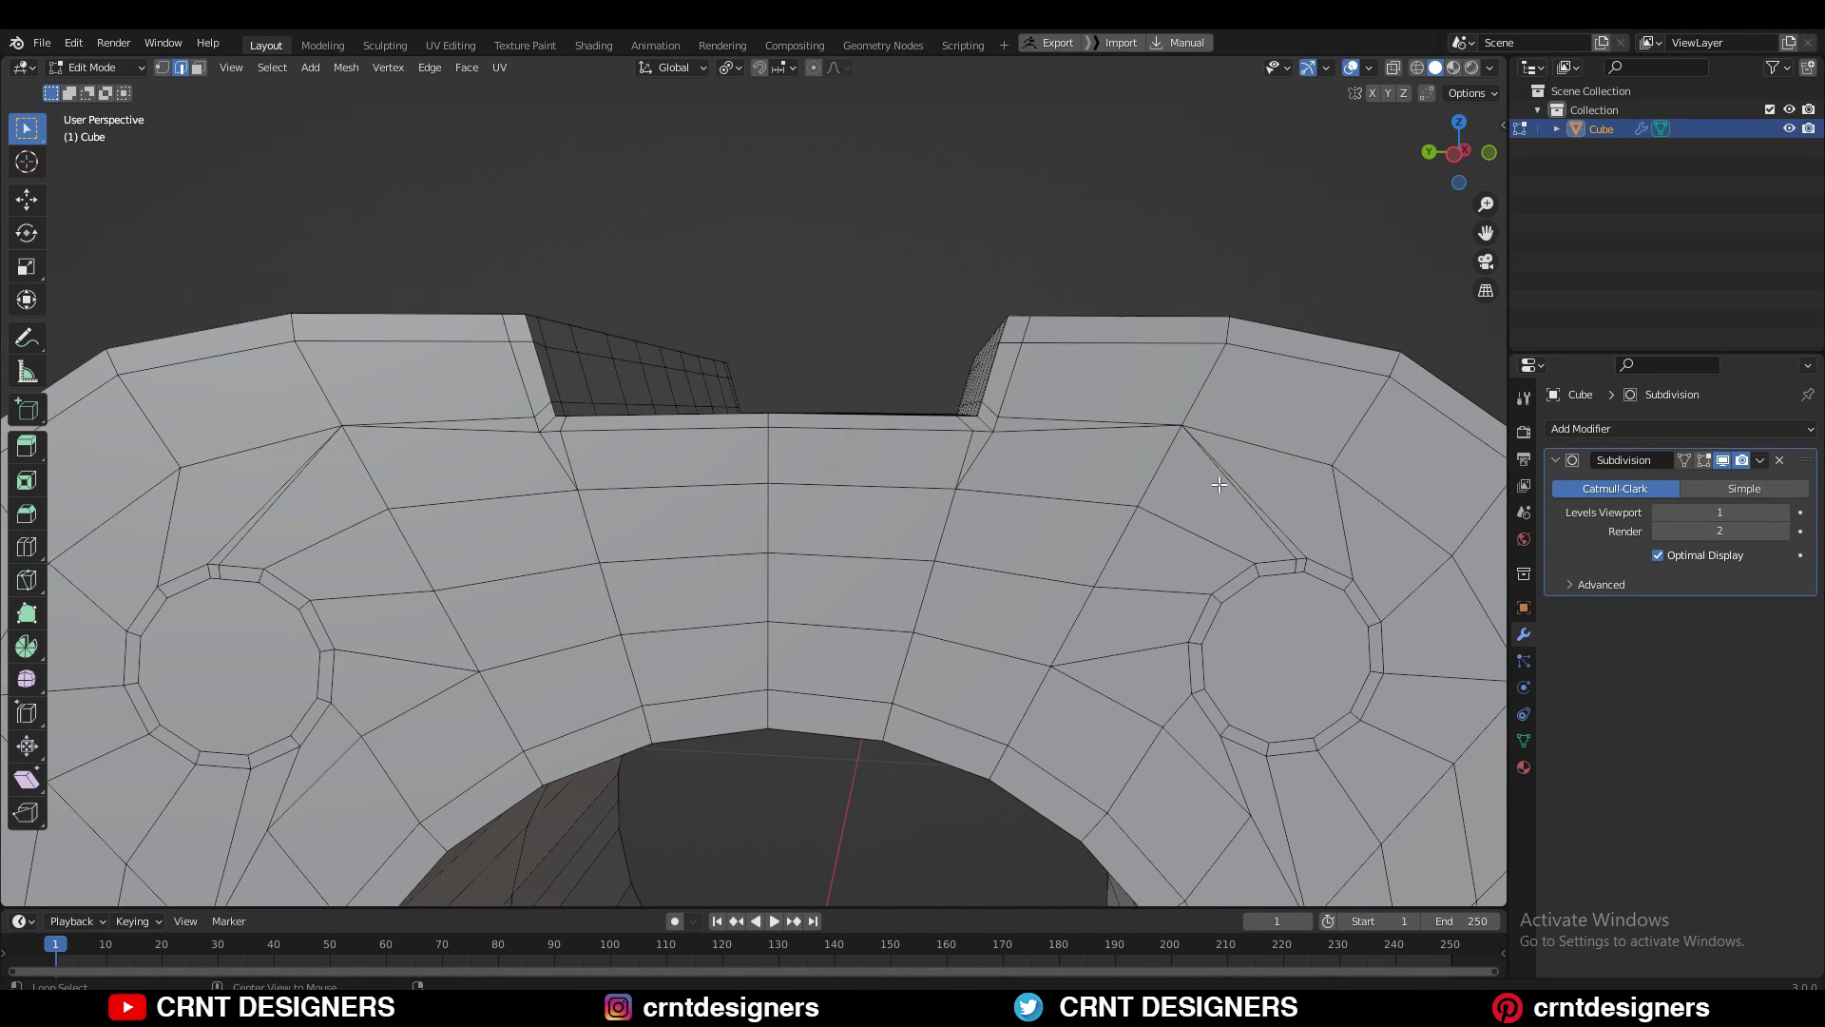
{"action": "left_click", "coordinate": [273, 522], "text": "alt+shift"}
{"action": "key", "text": "ctrl+x"}
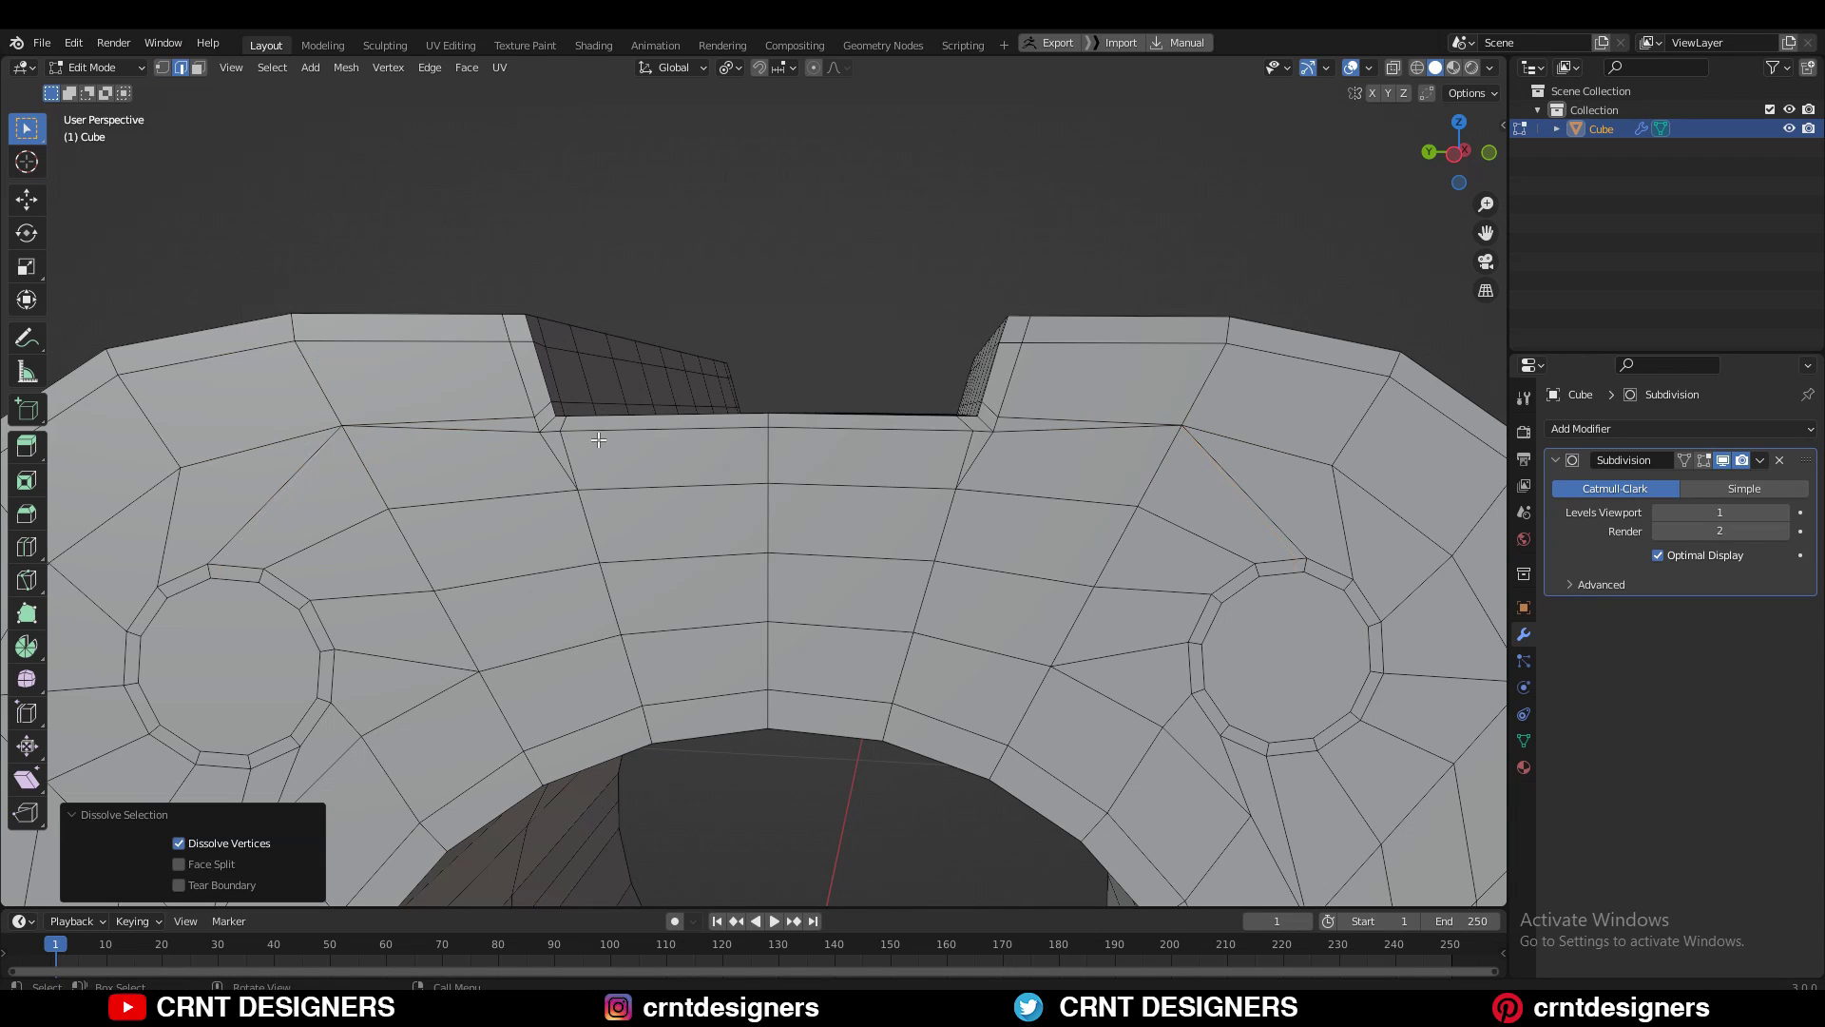
- Select the whole mesh and symmetrize it twice, the second time with direction -Z to +Z
{"action": "key", "text": "a"}
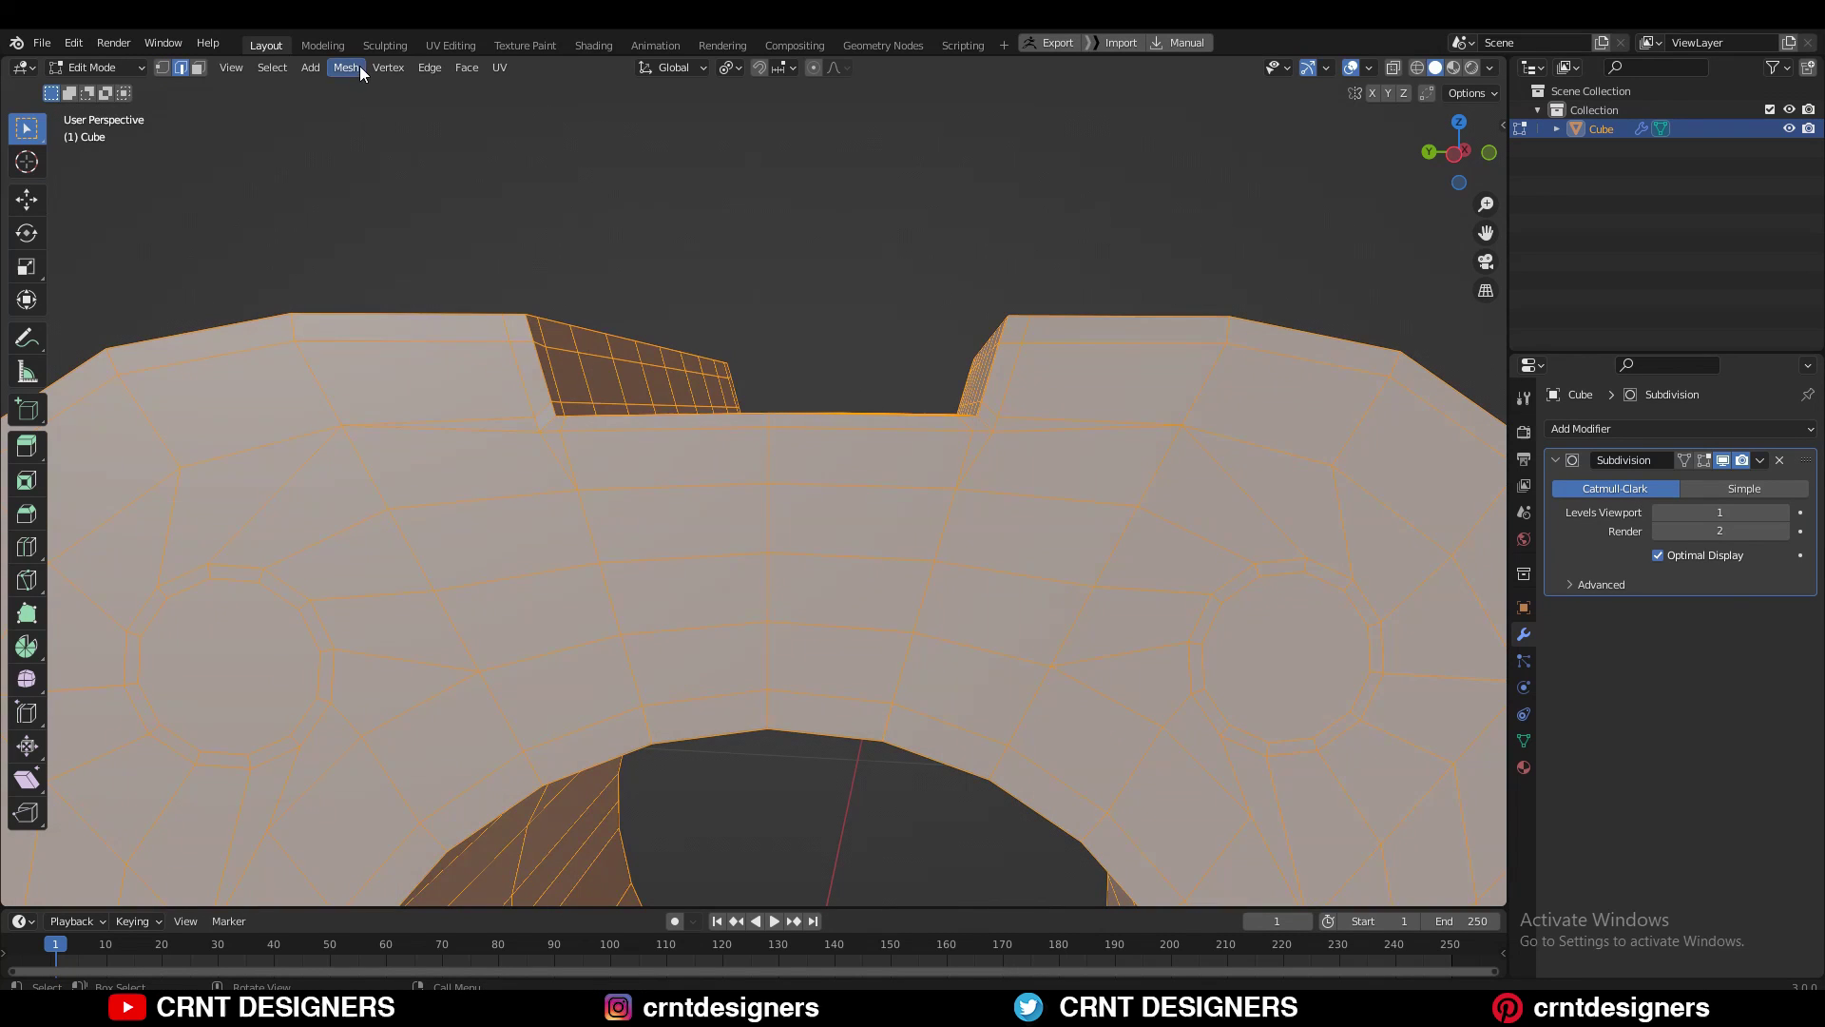
{"action": "left_click", "coordinate": [360, 66]}
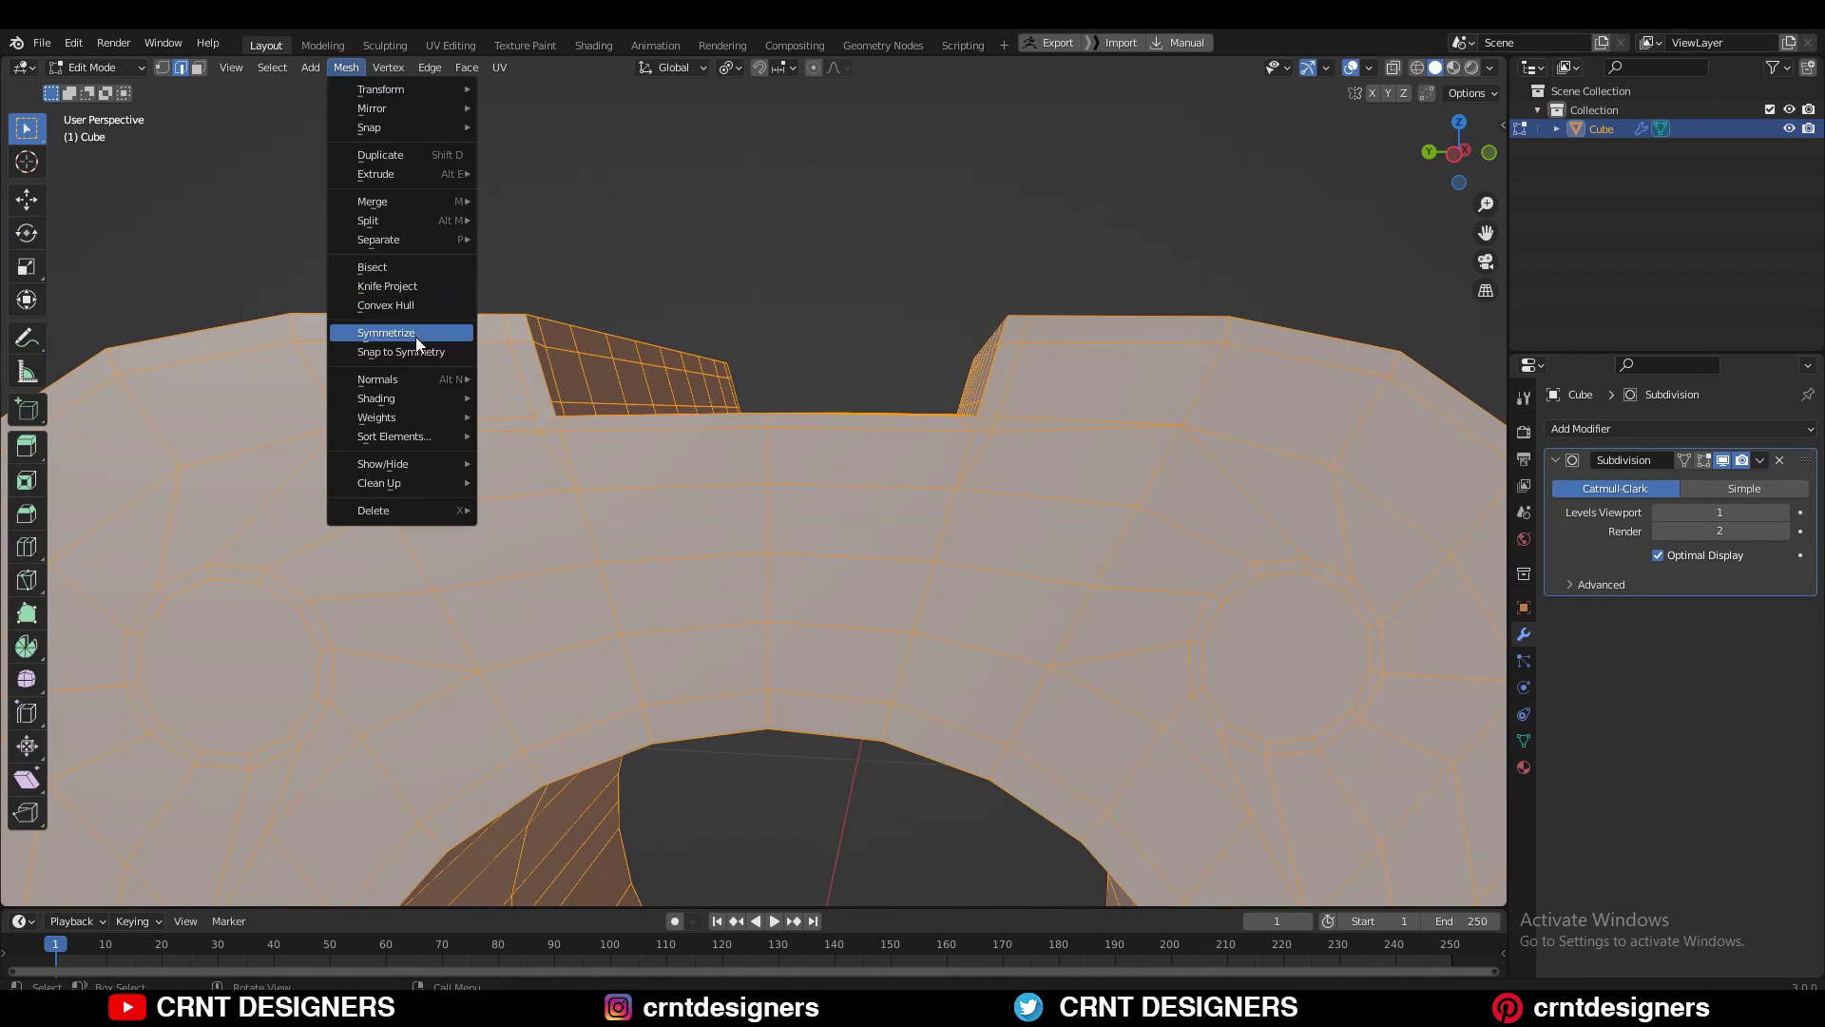
{"action": "left_click", "coordinate": [415, 335]}
{"action": "left_click", "coordinate": [365, 65]}
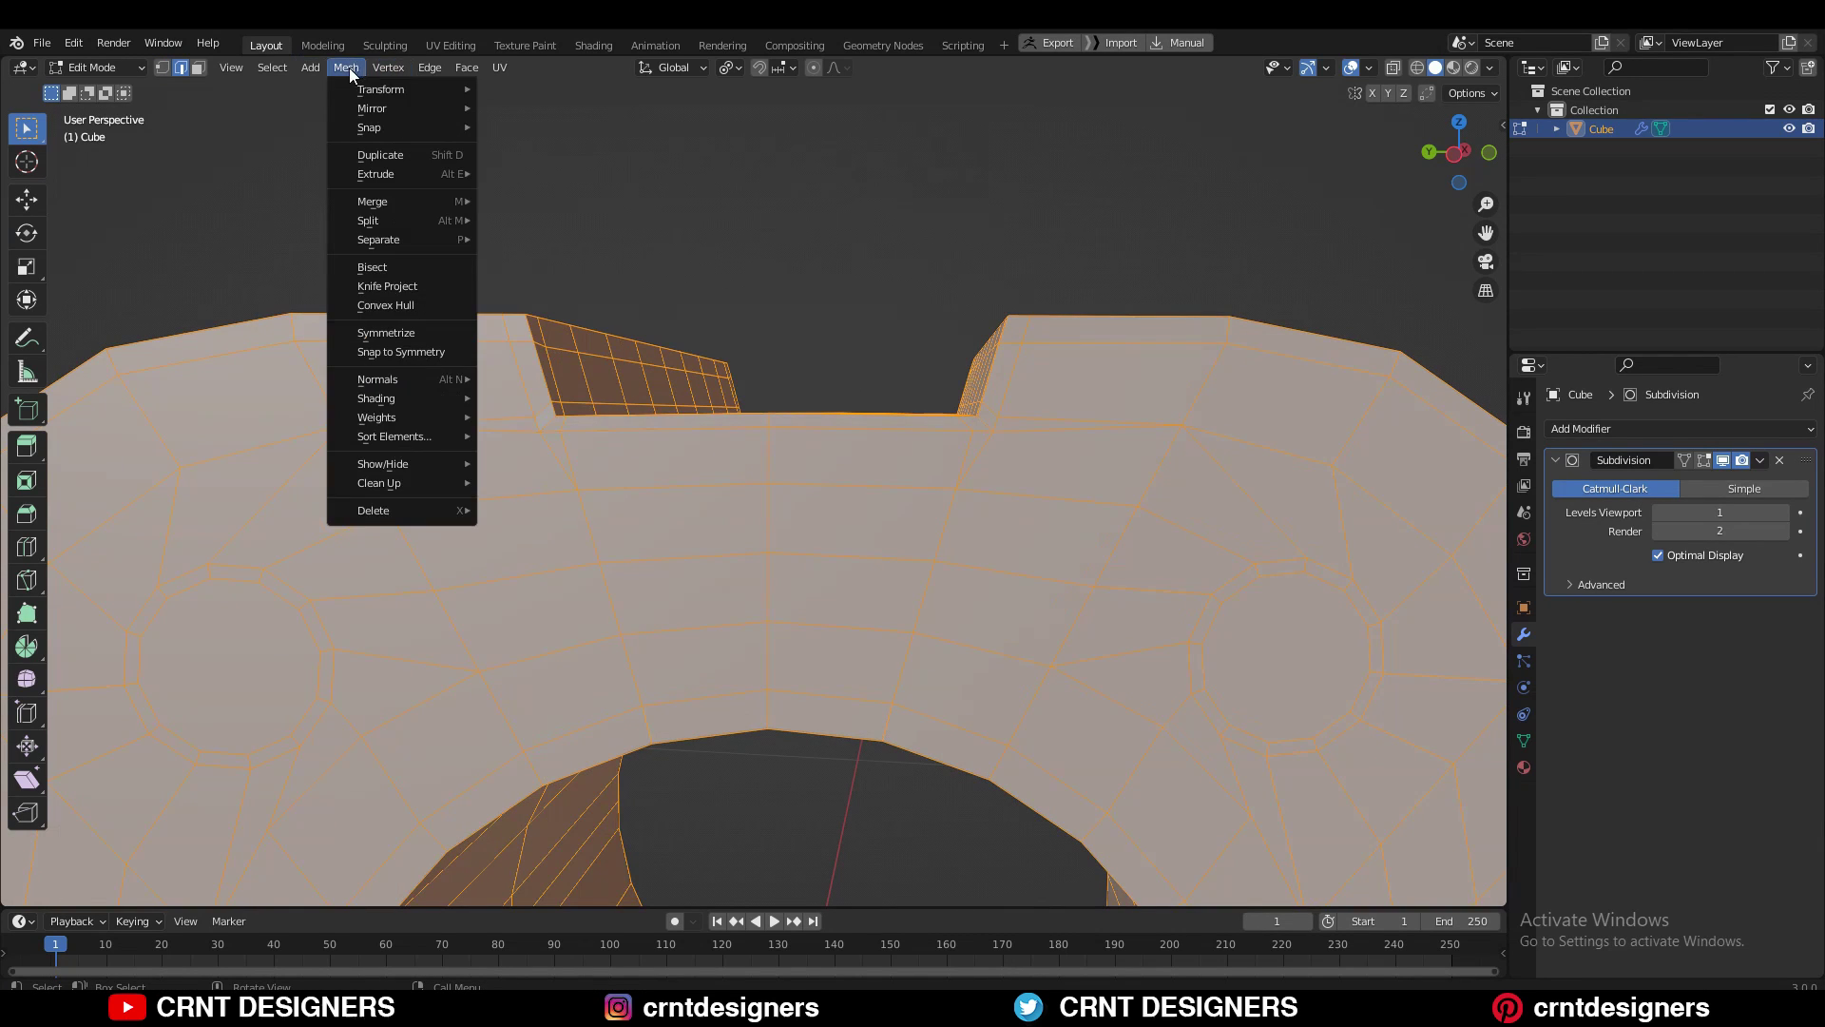
{"action": "left_click", "coordinate": [369, 324]}
{"action": "left_click", "coordinate": [197, 861]}
{"action": "left_click", "coordinate": [216, 759]}
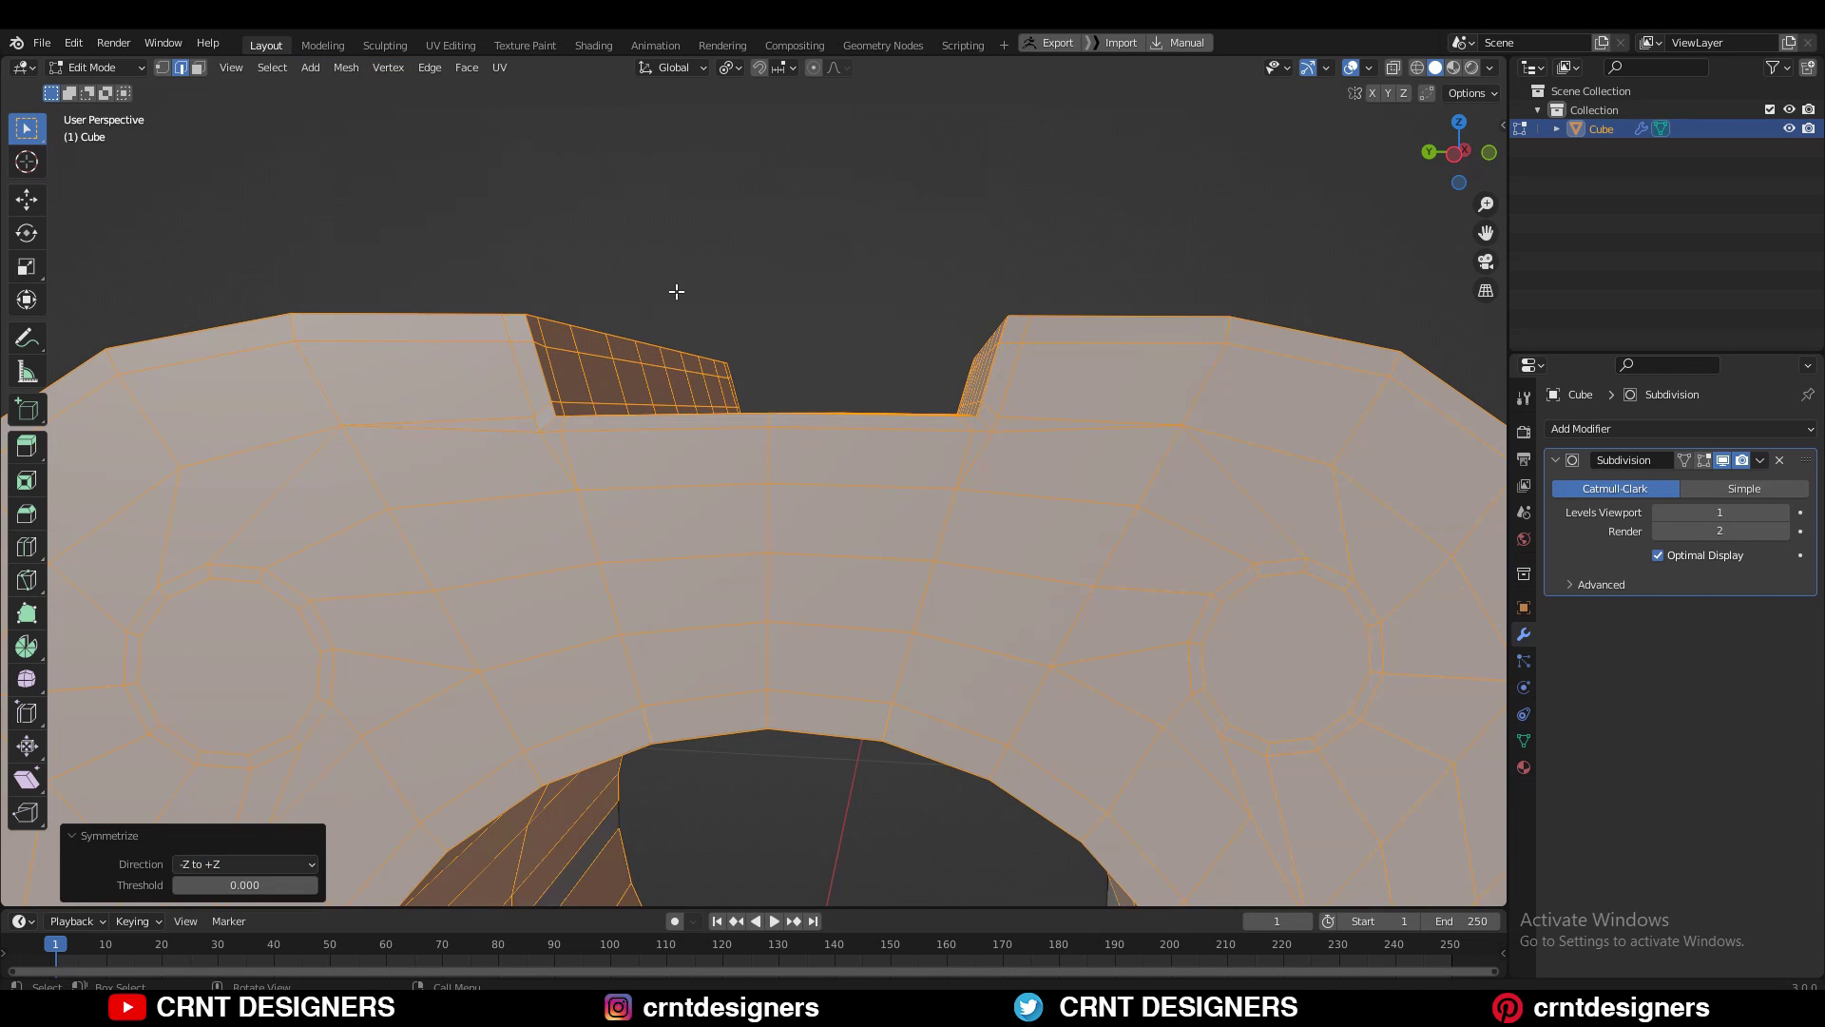
- Shade the block smooth and set the Subdivision modifier's viewport levels to 2
{"action": "key", "text": "alt+a"}
{"action": "scroll", "coordinate": [715, 323], "scroll_direction": "down", "scroll_amount": 4}
{"action": "key", "text": "Tab"}
{"action": "middle_click_drag", "start_coordinate": [1009, 439], "coordinate": [903, 570]}
{"action": "middle_click_drag", "start_coordinate": [944, 437], "coordinate": [1009, 438]}
{"action": "right_click", "coordinate": [881, 414]}
{"action": "left_click", "coordinate": [881, 414]}
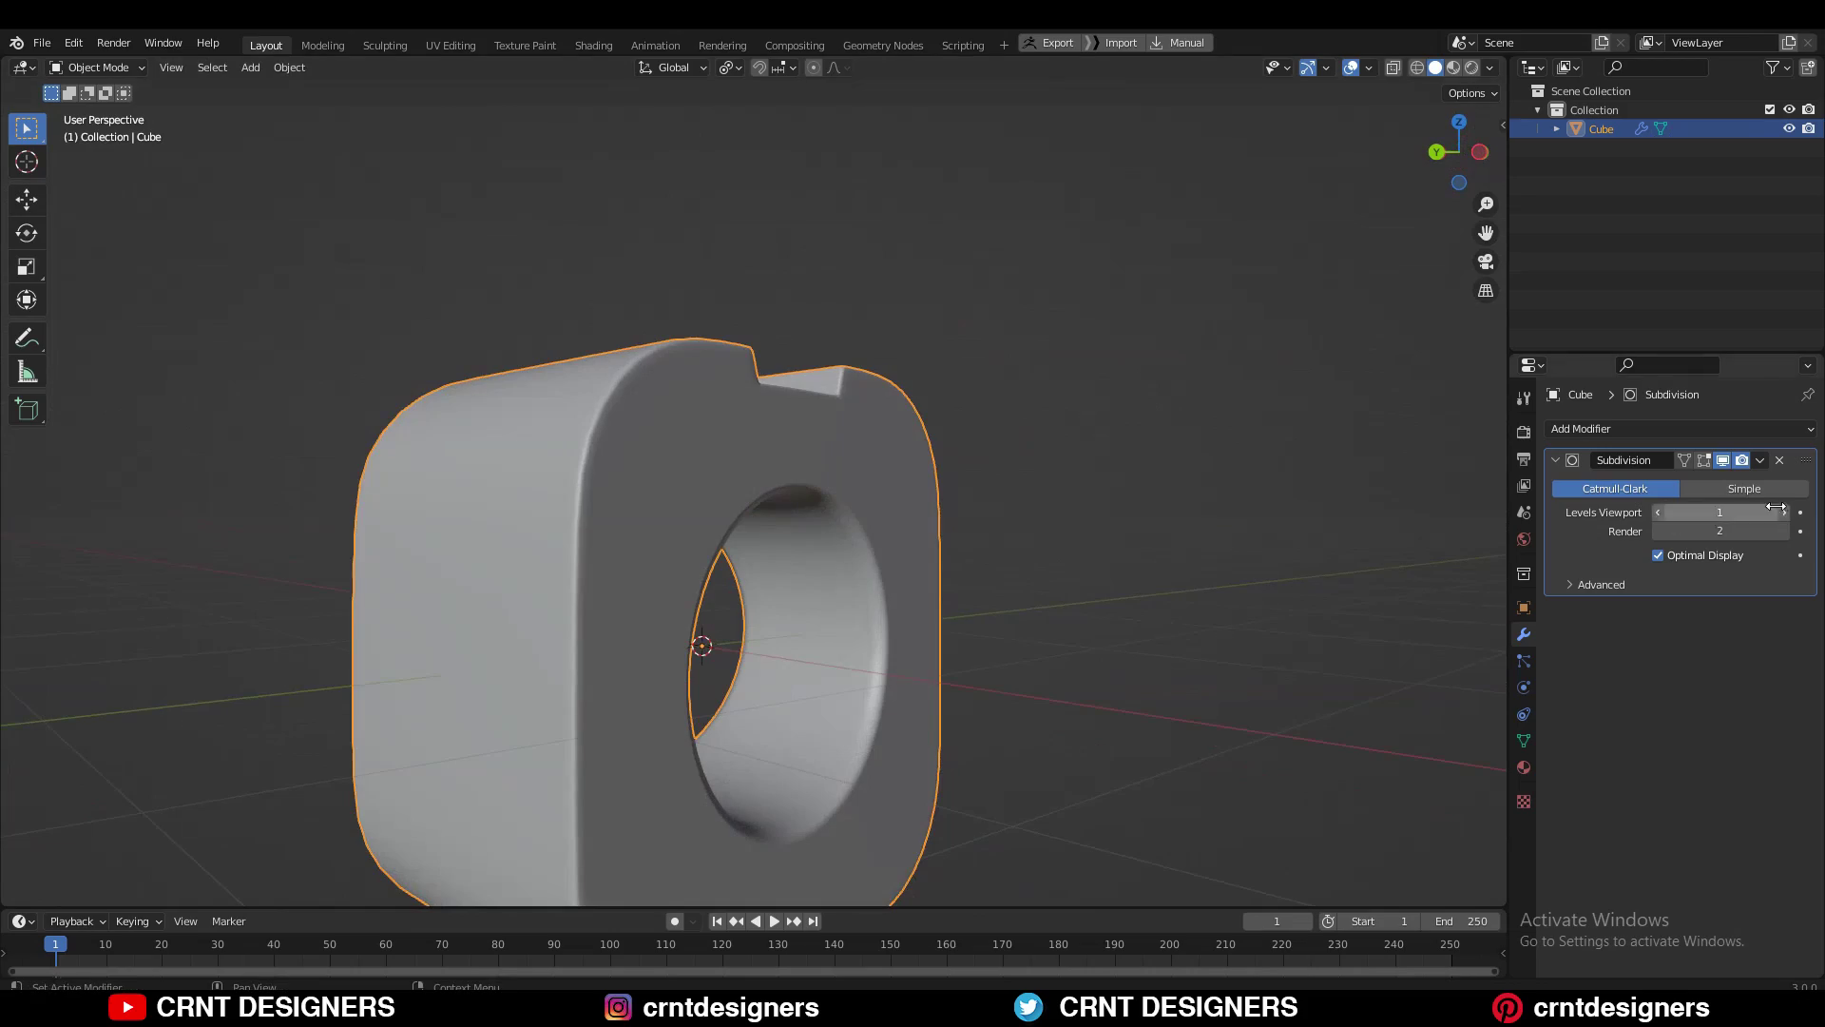
{"action": "middle_click_drag", "start_coordinate": [1020, 592], "coordinate": [971, 440], "text": "shift"}
- Dissolve the horizontal mid-height edge runs on both sides of the through-hole
{"action": "key", "text": "Tab"}
{"action": "scroll", "coordinate": [971, 440], "scroll_direction": "up", "scroll_amount": 2}
{"action": "middle_click_drag", "start_coordinate": [1121, 399], "coordinate": [934, 433]}
{"action": "scroll", "coordinate": [933, 433], "scroll_direction": "up", "scroll_amount": 3}
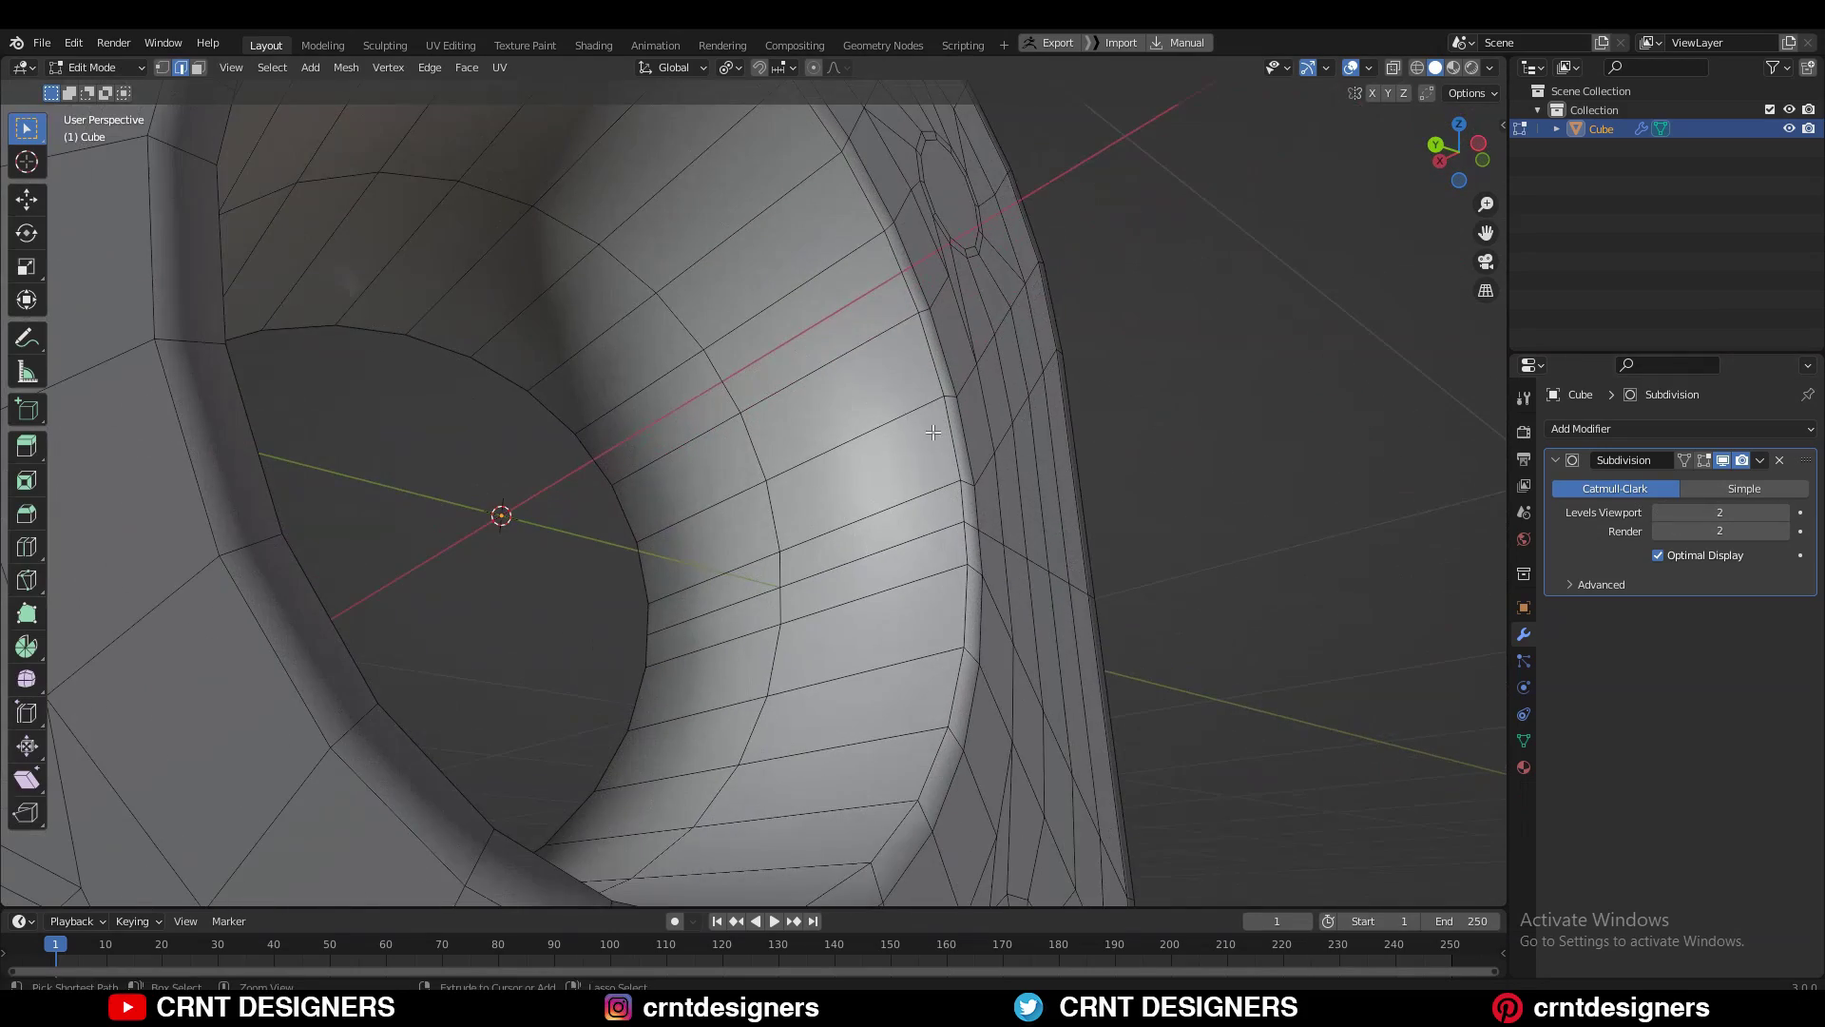
{"action": "right_click", "coordinate": [1016, 394]}
{"action": "scroll", "coordinate": [1088, 476], "scroll_direction": "down", "scroll_amount": 4}
{"action": "middle_click_drag", "start_coordinate": [1087, 476], "coordinate": [886, 496]}
{"action": "key", "text": "Tab"}
{"action": "key", "text": "Tab"}
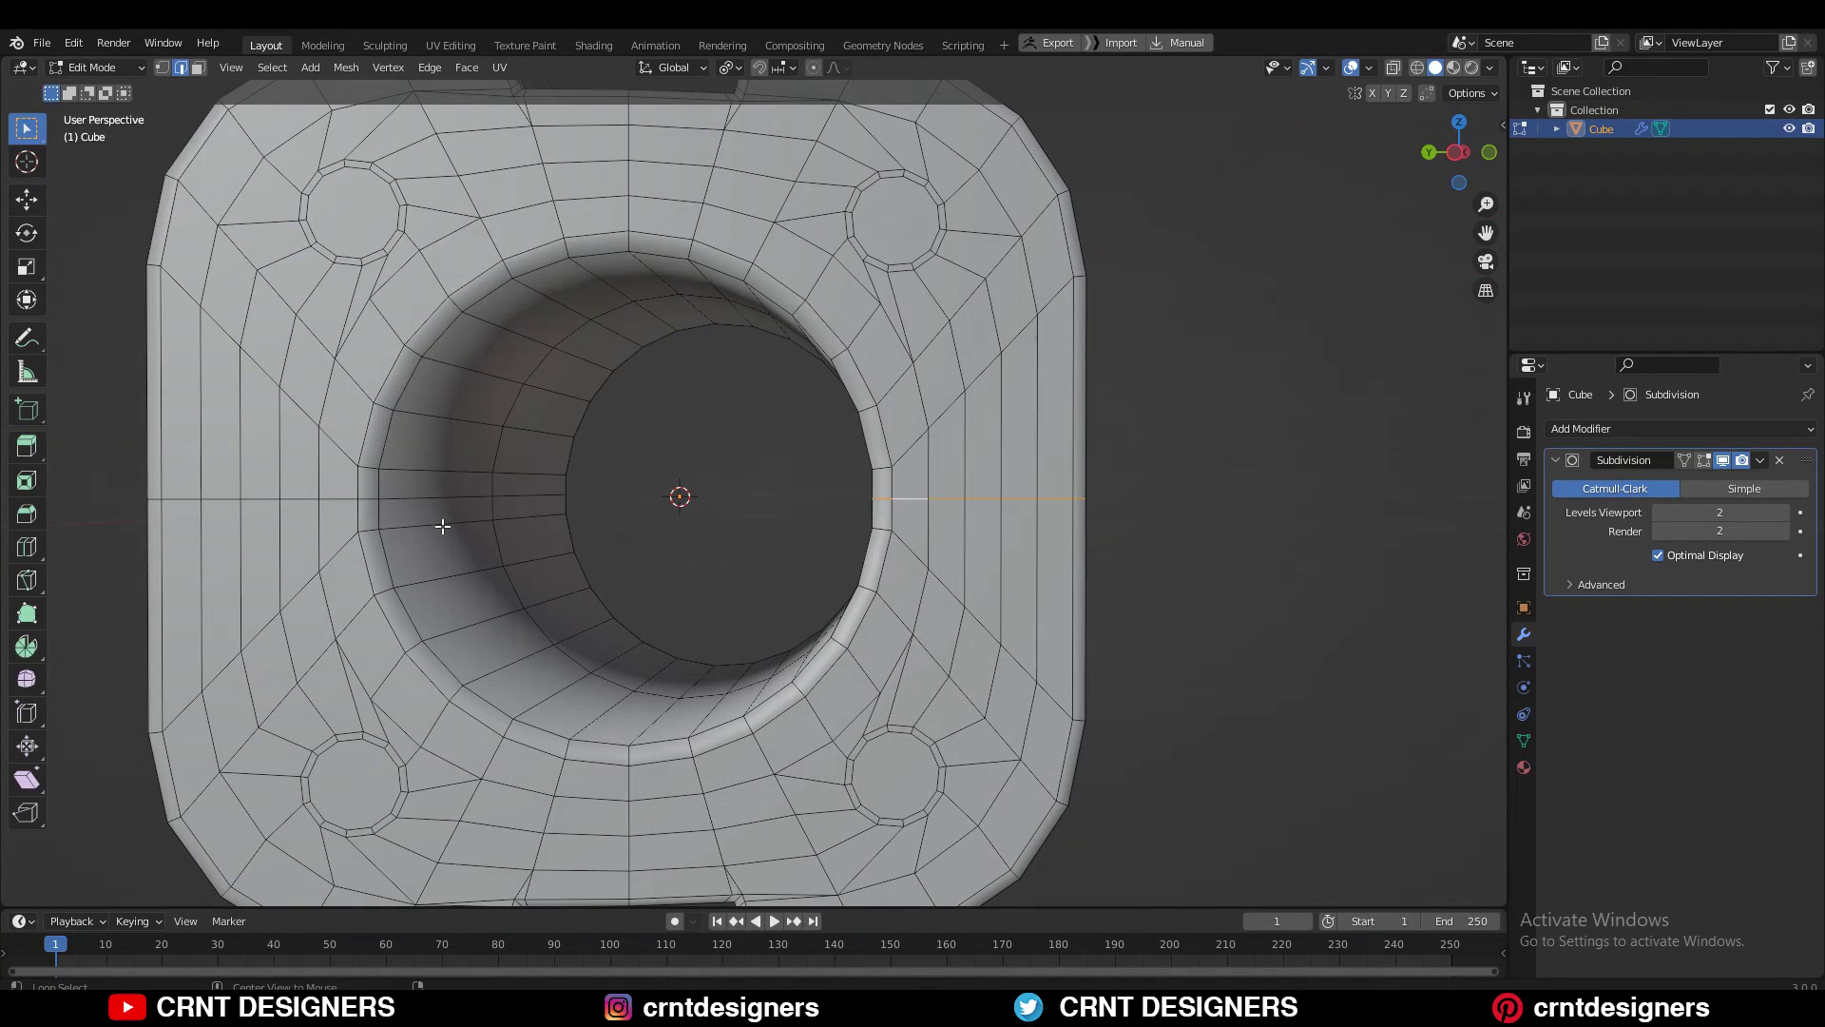
{"action": "key", "text": "ctrl+x"}
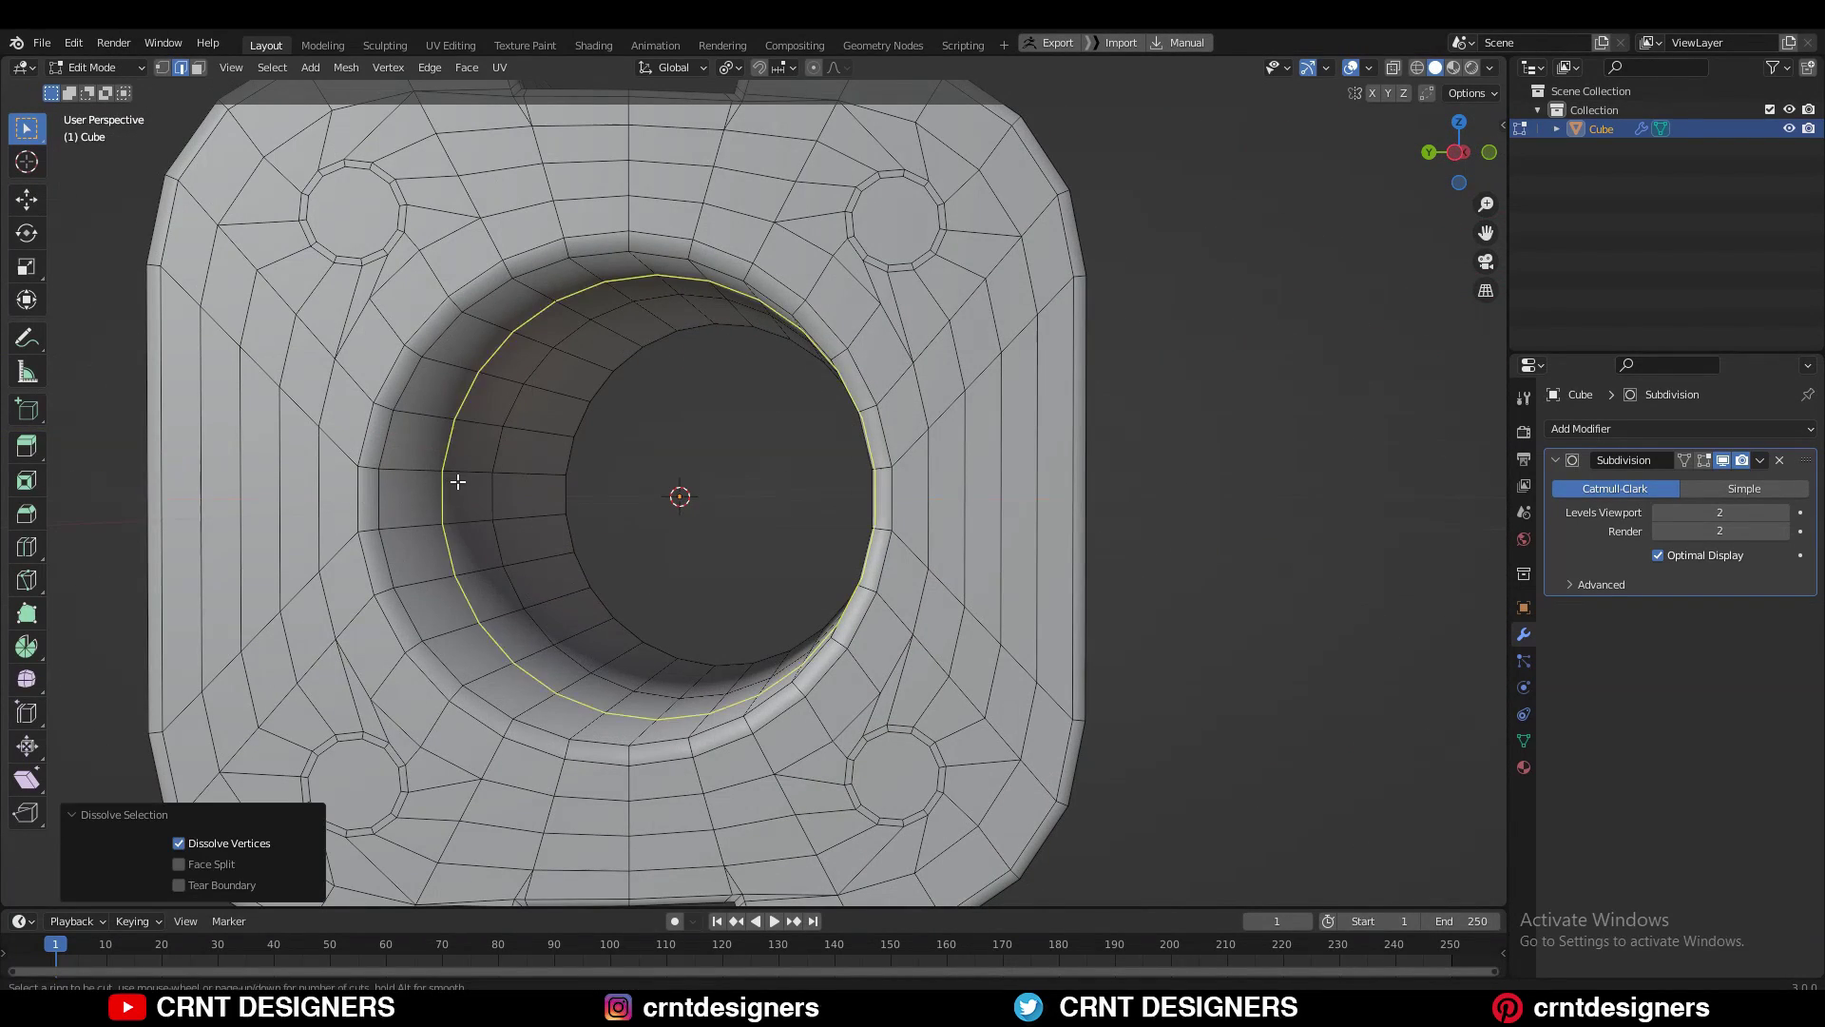
- Add an edge loop inside the through-hole and slide it almost up to the front rim
{"action": "left_click", "coordinate": [457, 482]}
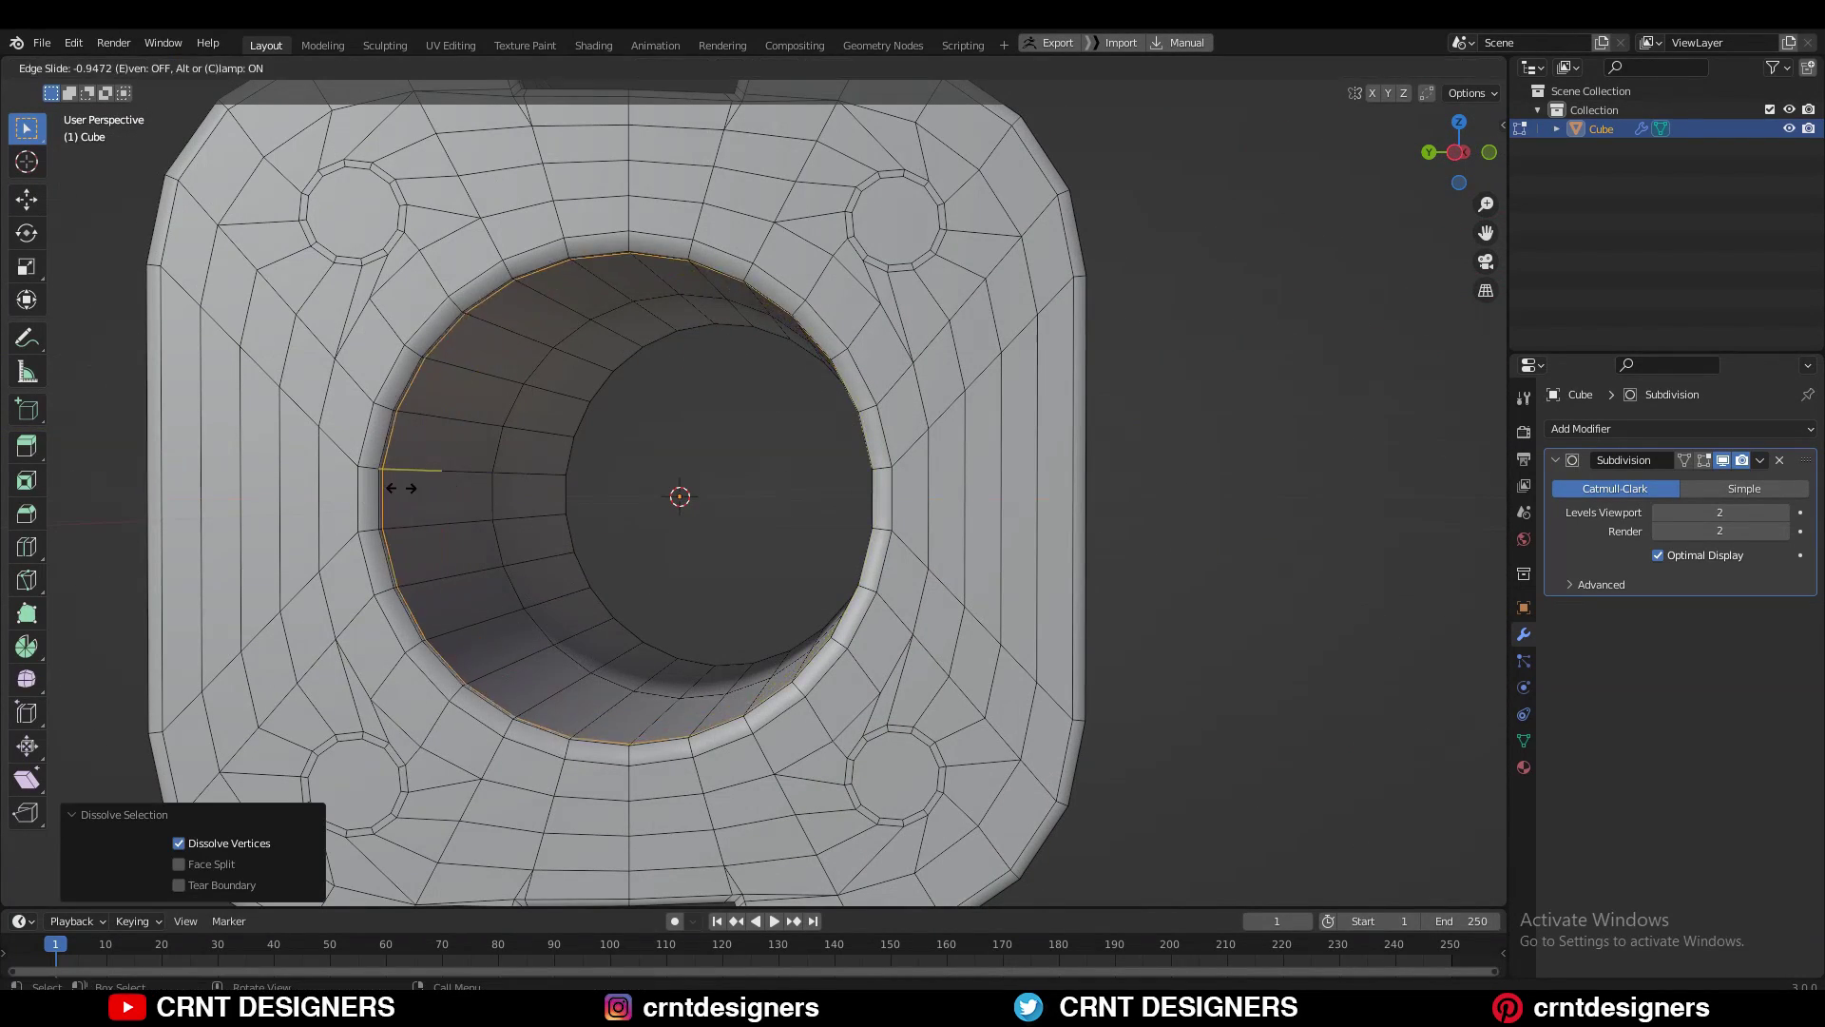
{"action": "left_click", "coordinate": [404, 487]}
{"action": "middle_click_drag", "start_coordinate": [404, 486], "coordinate": [453, 454]}
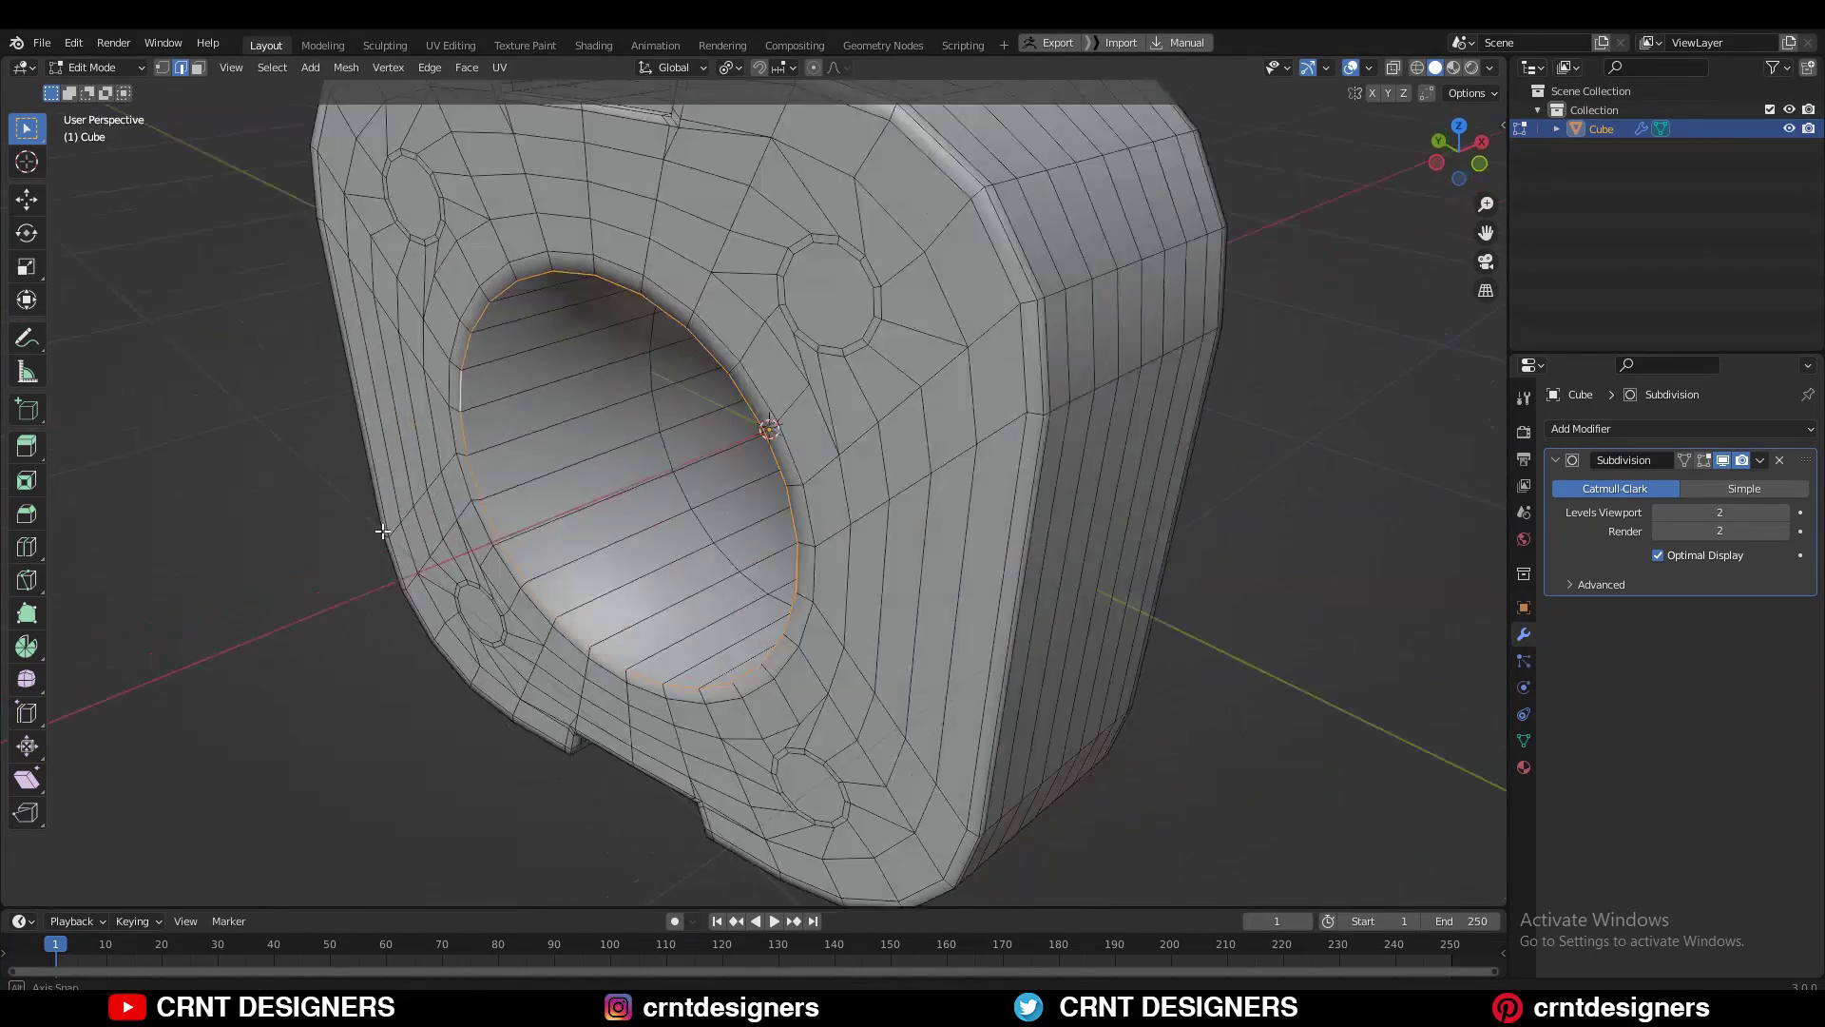
- Select the through-hole's inner wall faces and scale them to 0.932 along X
{"action": "key", "text": "3"}
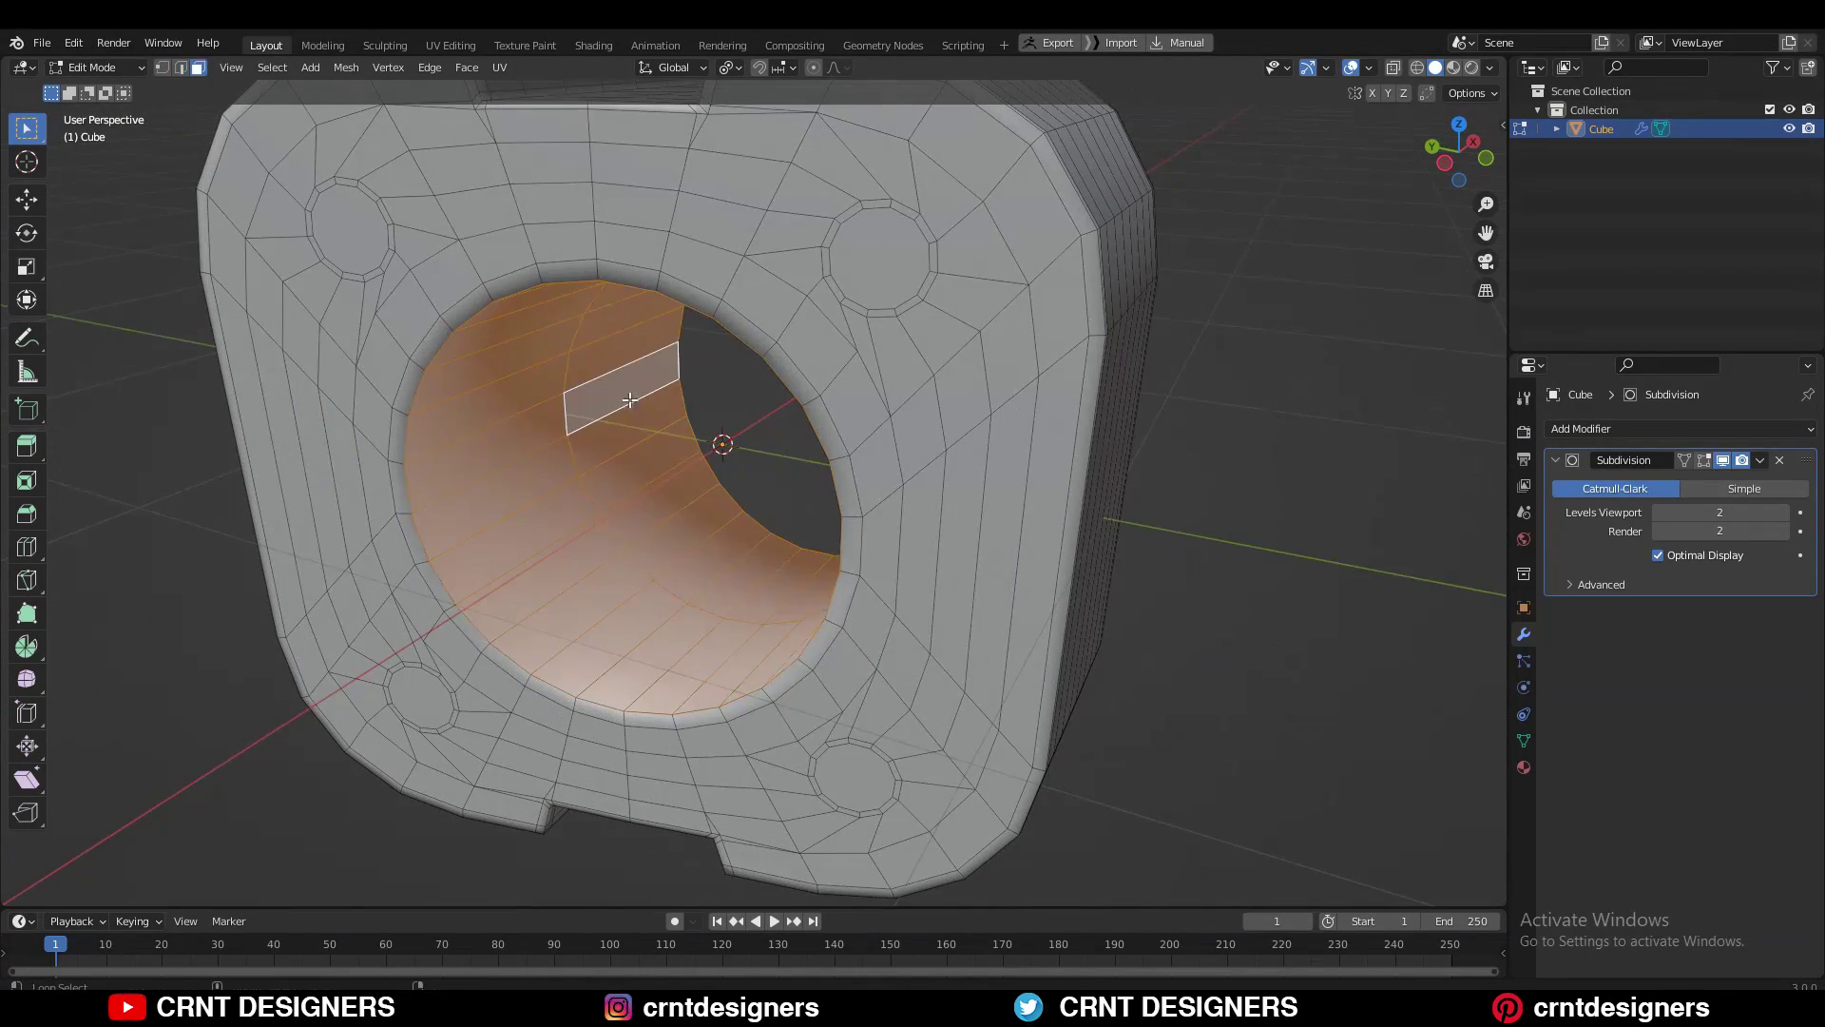
{"action": "key", "text": "s"}
{"action": "key", "text": "x"}
{"action": "left_click", "coordinate": [728, 531]}
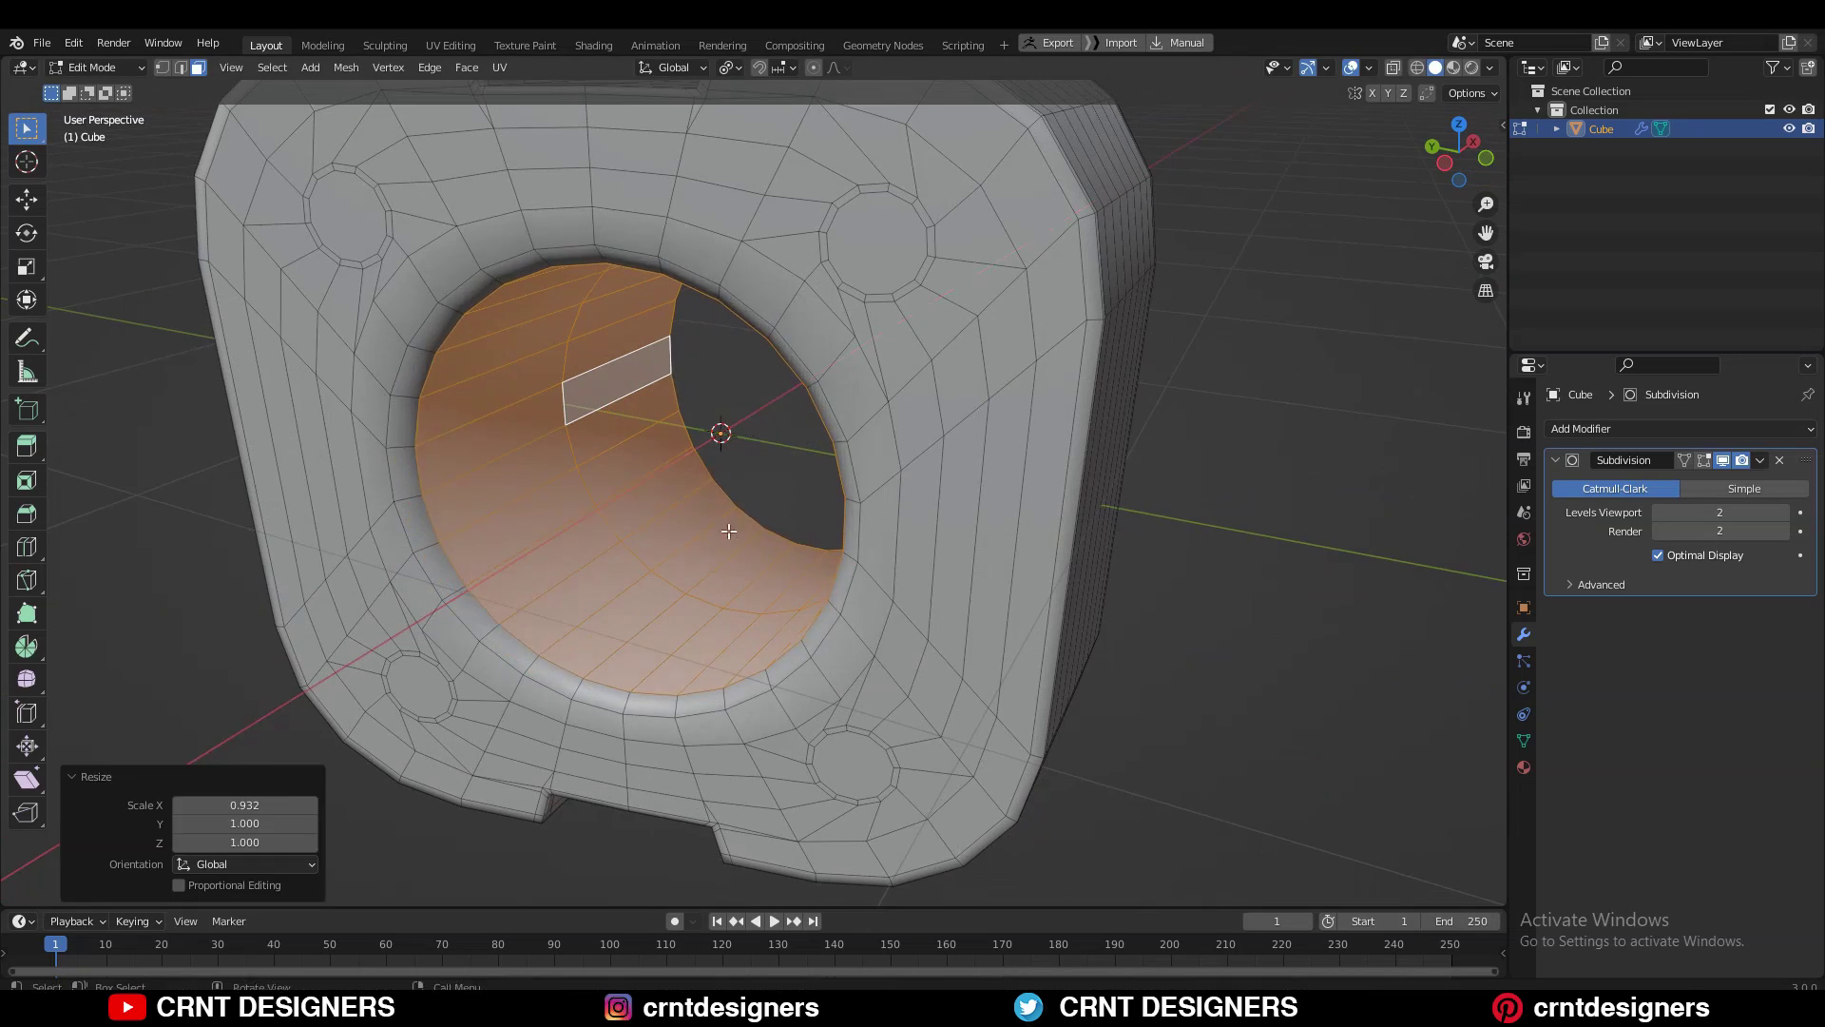
- Shrink/Fatten the inner wall faces by 0.038 m and scale them again to about 0.93 along X
{"action": "key", "text": "alt+s"}
{"action": "middle_click_drag", "start_coordinate": [728, 531], "coordinate": [909, 504]}
{"action": "left_click", "coordinate": [936, 504]}
{"action": "key", "text": "s"}
{"action": "key", "text": "x"}
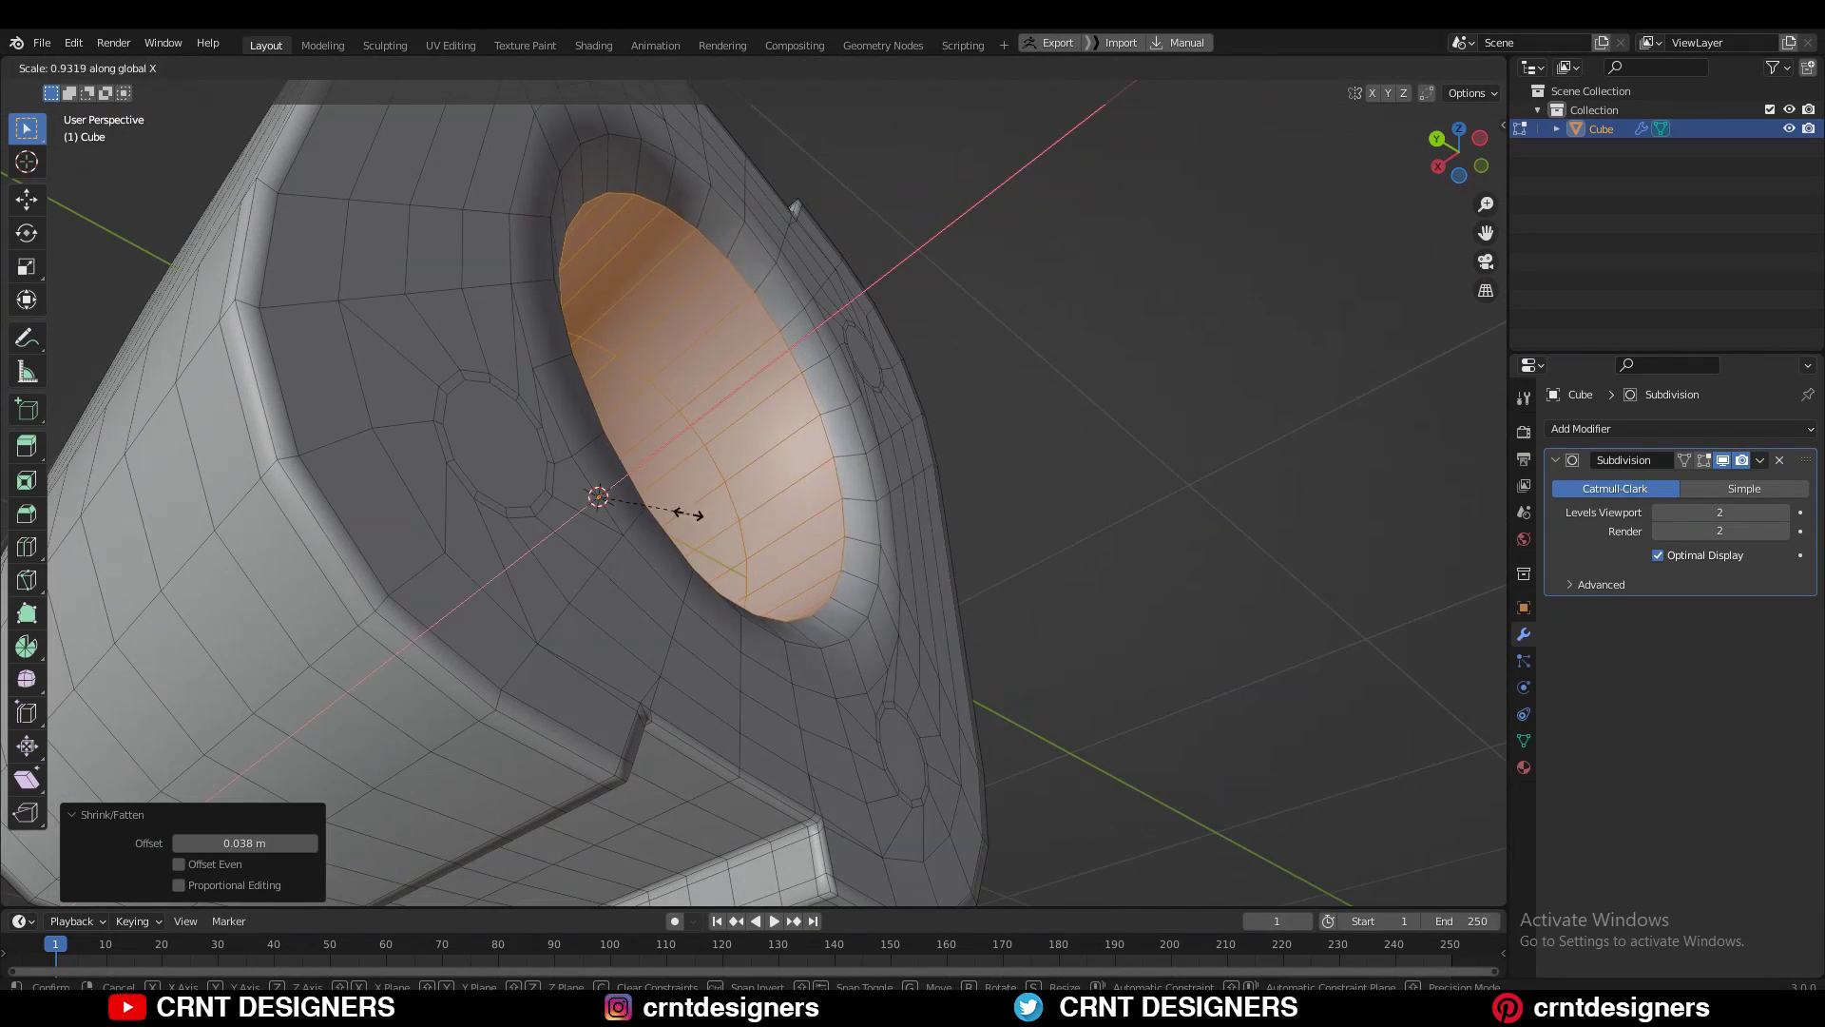
{"action": "left_click", "coordinate": [698, 514]}
- Inset the through-hole's inner wall faces by about 0.03 m
{"action": "middle_click_drag", "start_coordinate": [699, 514], "coordinate": [683, 565]}
{"action": "key", "text": "i"}
{"action": "left_click", "coordinate": [1000, 510]}
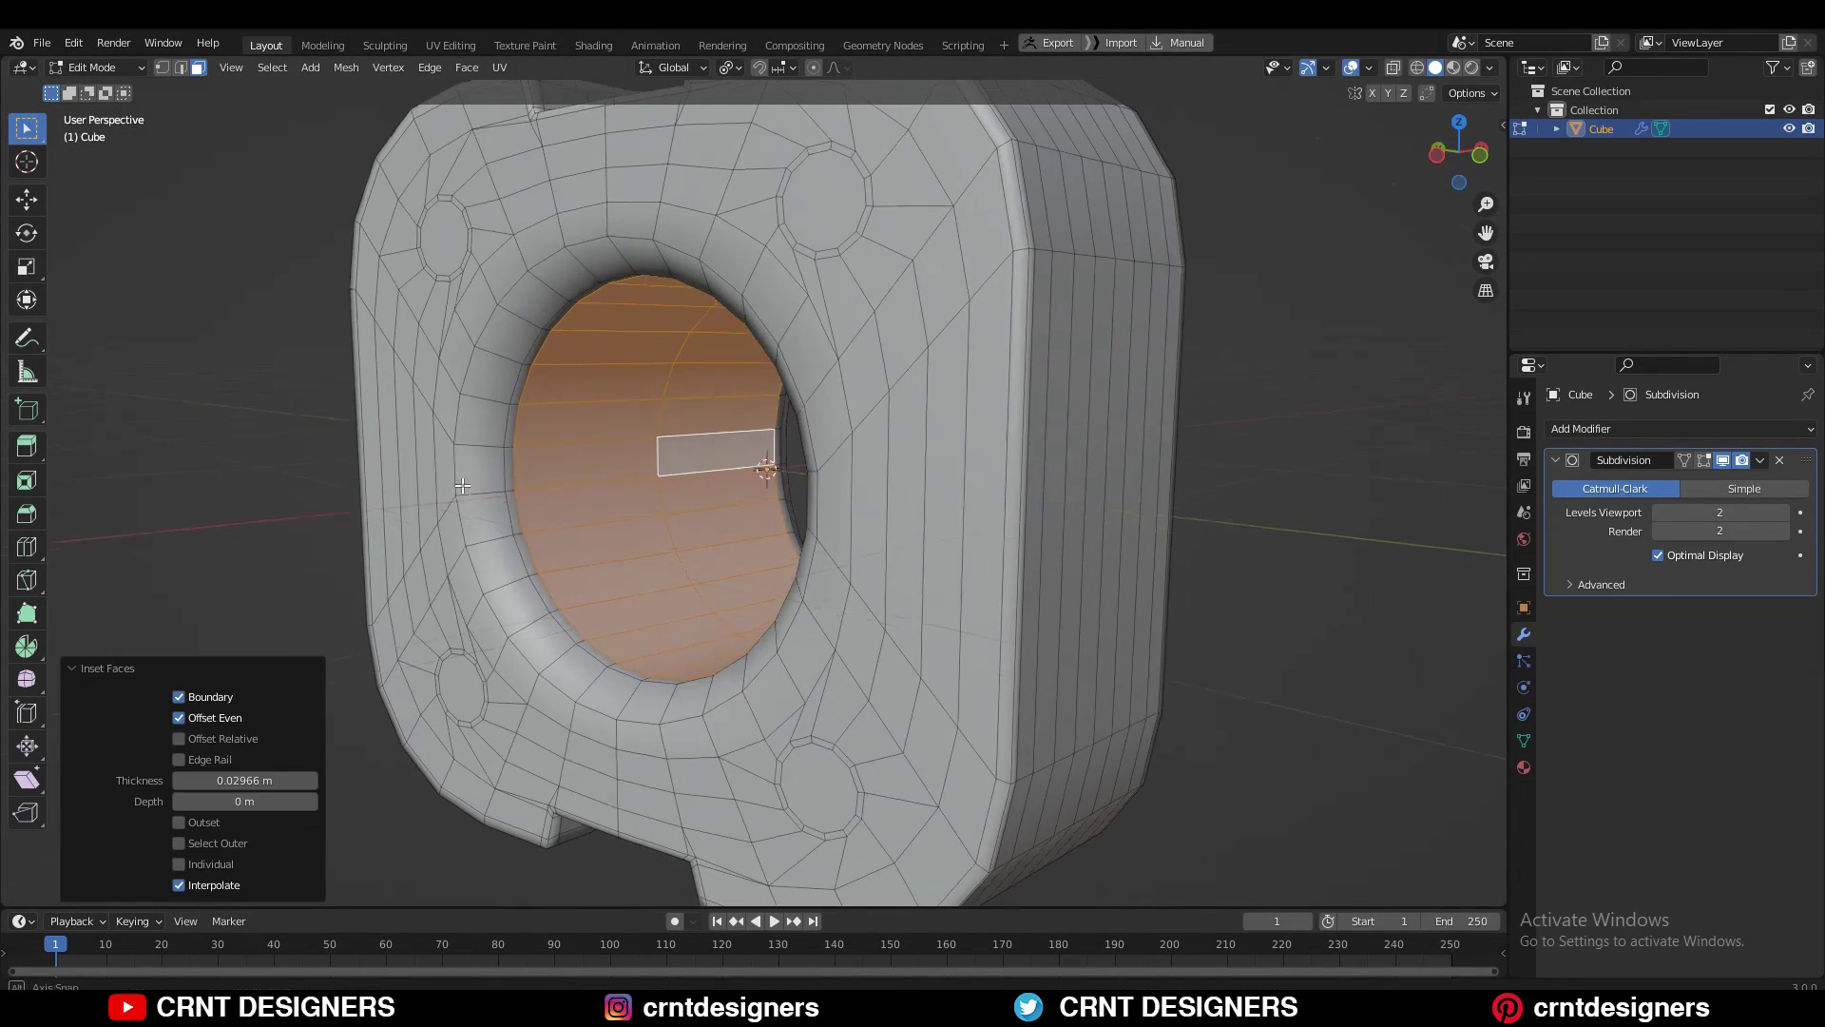
- Select the ring of sloped faces at the through-hole's front rim and inset it by about 0.024 m
{"action": "middle_click_drag", "start_coordinate": [1000, 509], "coordinate": [860, 381]}
{"action": "left_click", "coordinate": [533, 441], "text": "alt"}
{"action": "middle_click_drag", "start_coordinate": [631, 436], "coordinate": [1067, 482]}
{"action": "key", "text": "i"}
{"action": "left_click", "coordinate": [1045, 481]}
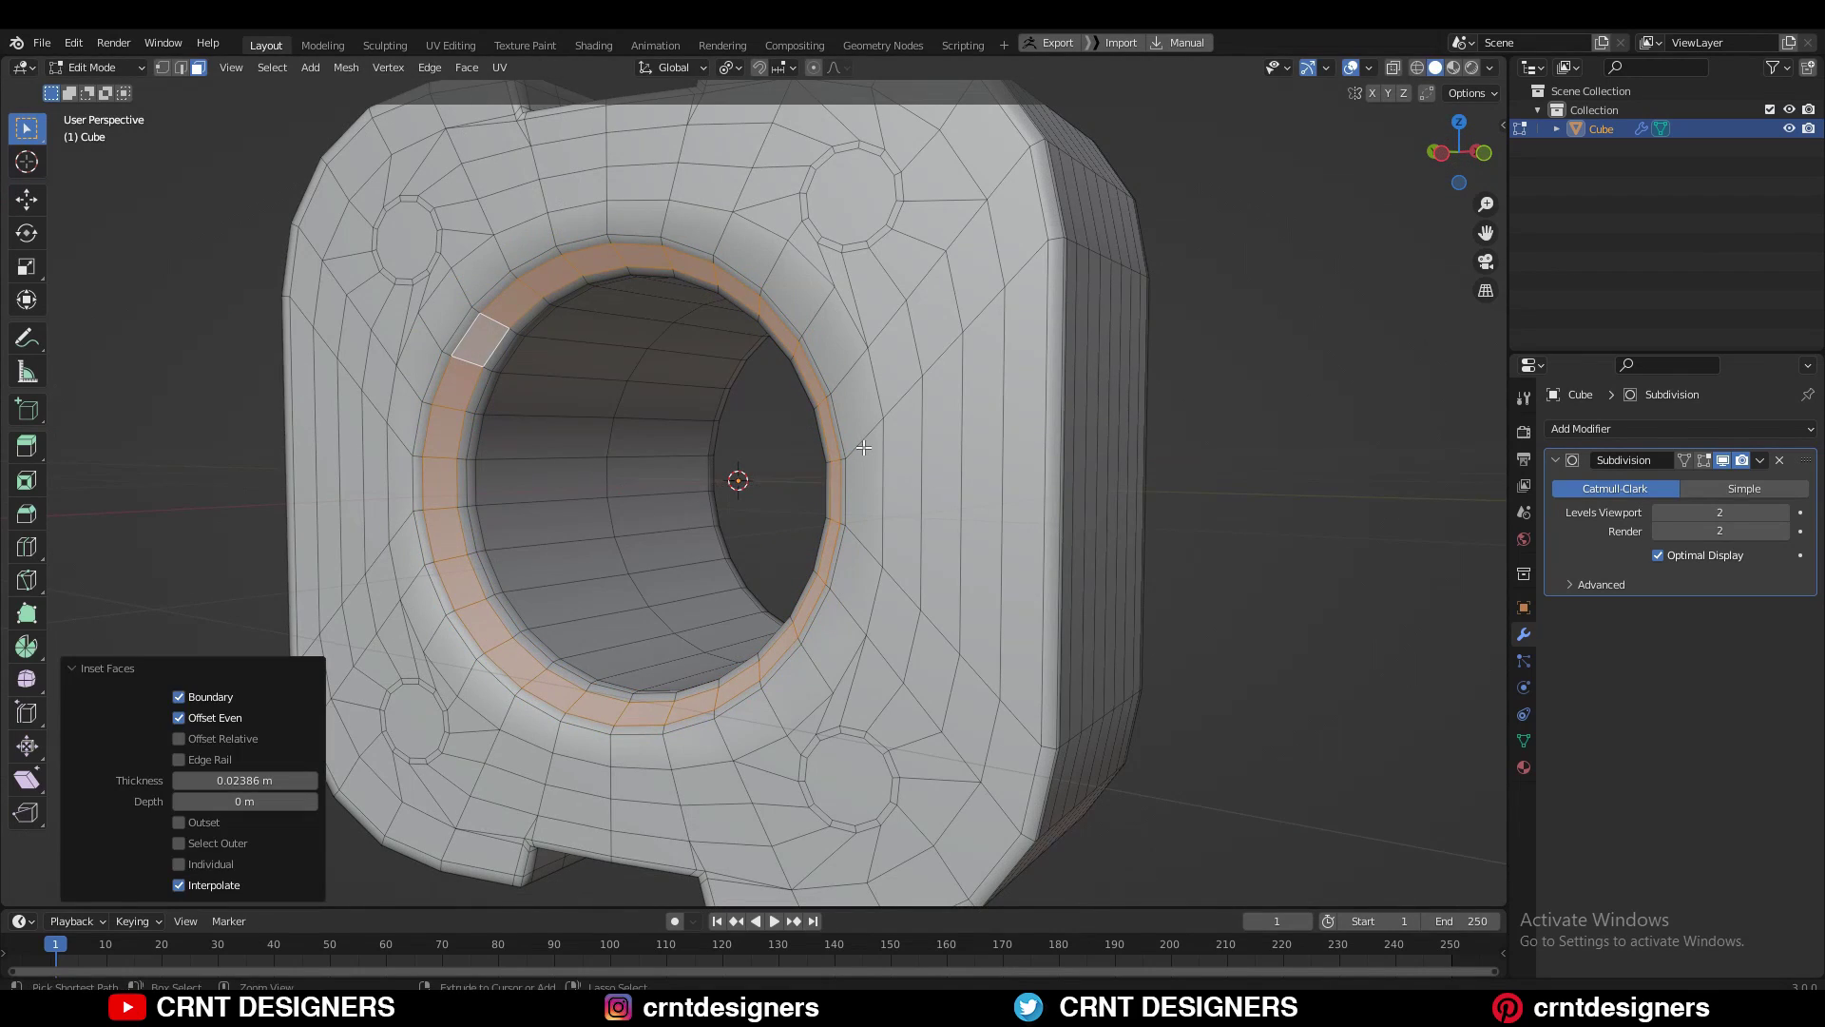
{"action": "middle_click_drag", "start_coordinate": [761, 373], "coordinate": [885, 466]}
{"action": "key", "text": "Tab"}
{"action": "key", "text": "Tab"}
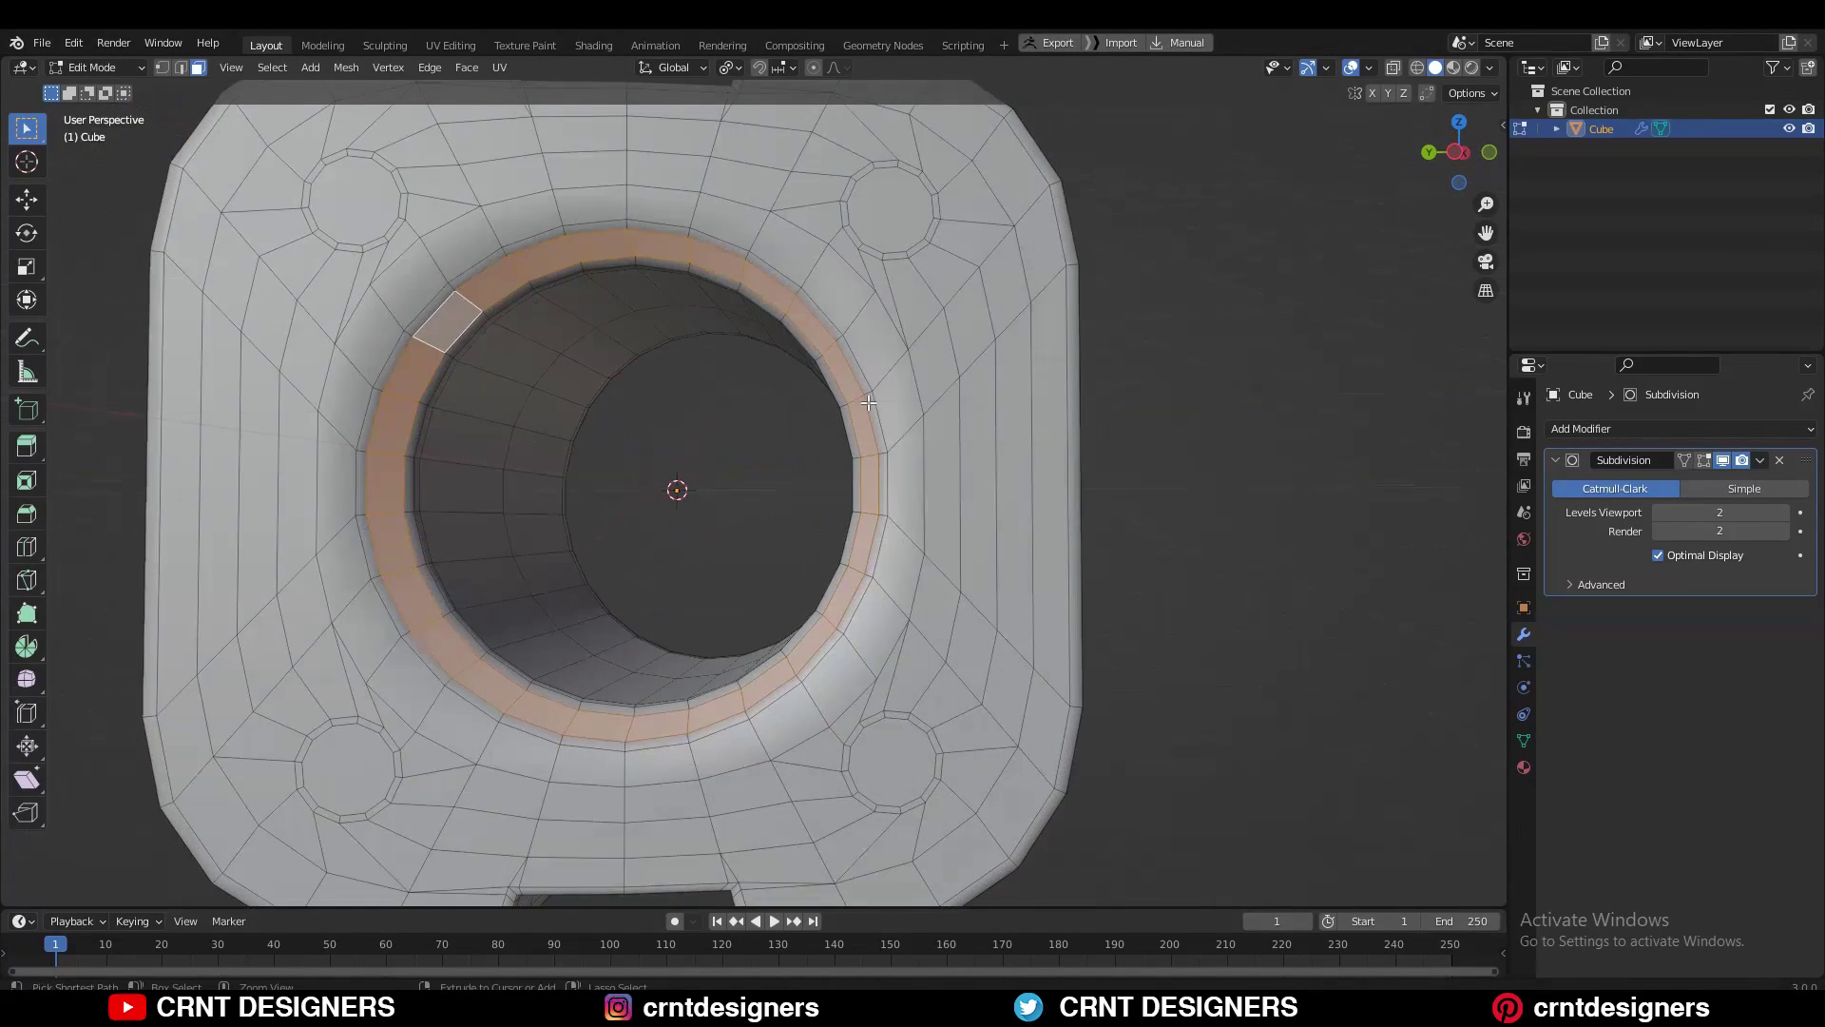
- Add an edge loop around the through-hole on the front face and round it with the LoopTools Circle operation
{"action": "key", "text": "ctrl+r"}
{"action": "left_click", "coordinate": [884, 379]}
{"action": "right_click", "coordinate": [892, 366]}
{"action": "right_click", "coordinate": [916, 342]}
{"action": "left_click", "coordinate": [959, 338]}
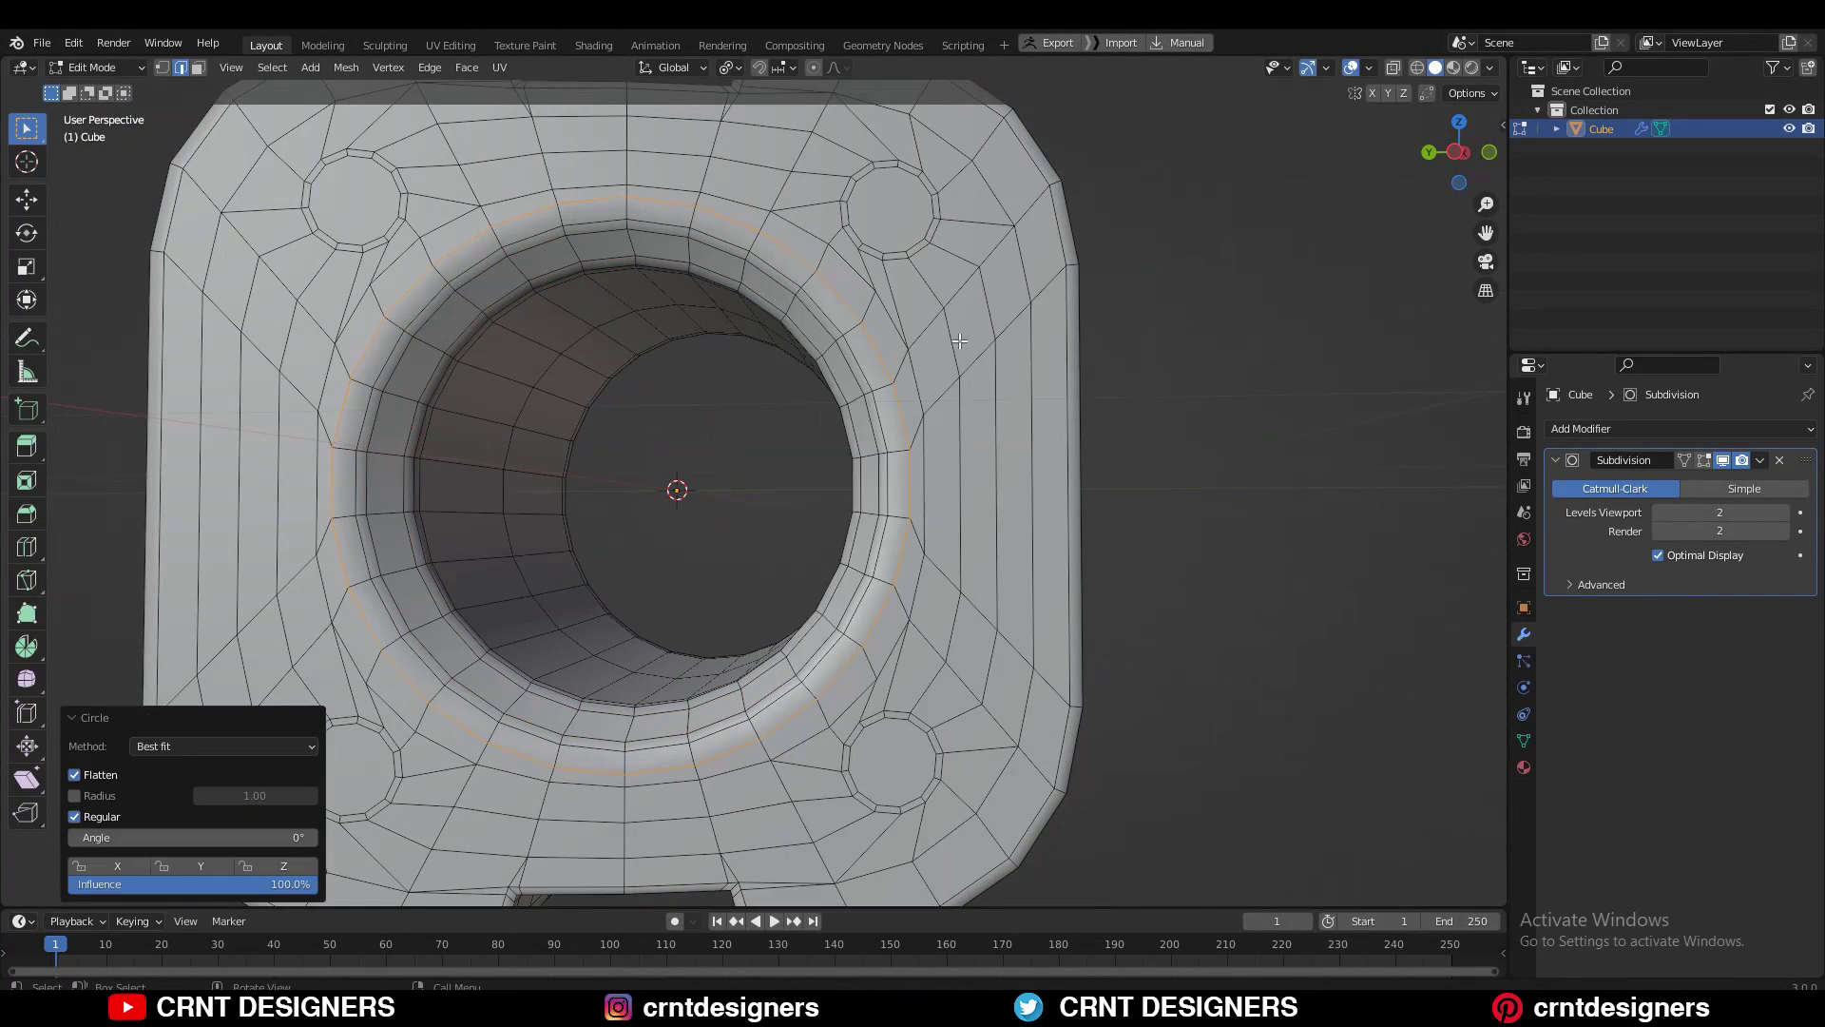
- Slide the rounded edge loop about 0.57 of the way toward the through-hole's rim
{"action": "key", "text": "g"}
{"action": "key", "text": "g"}
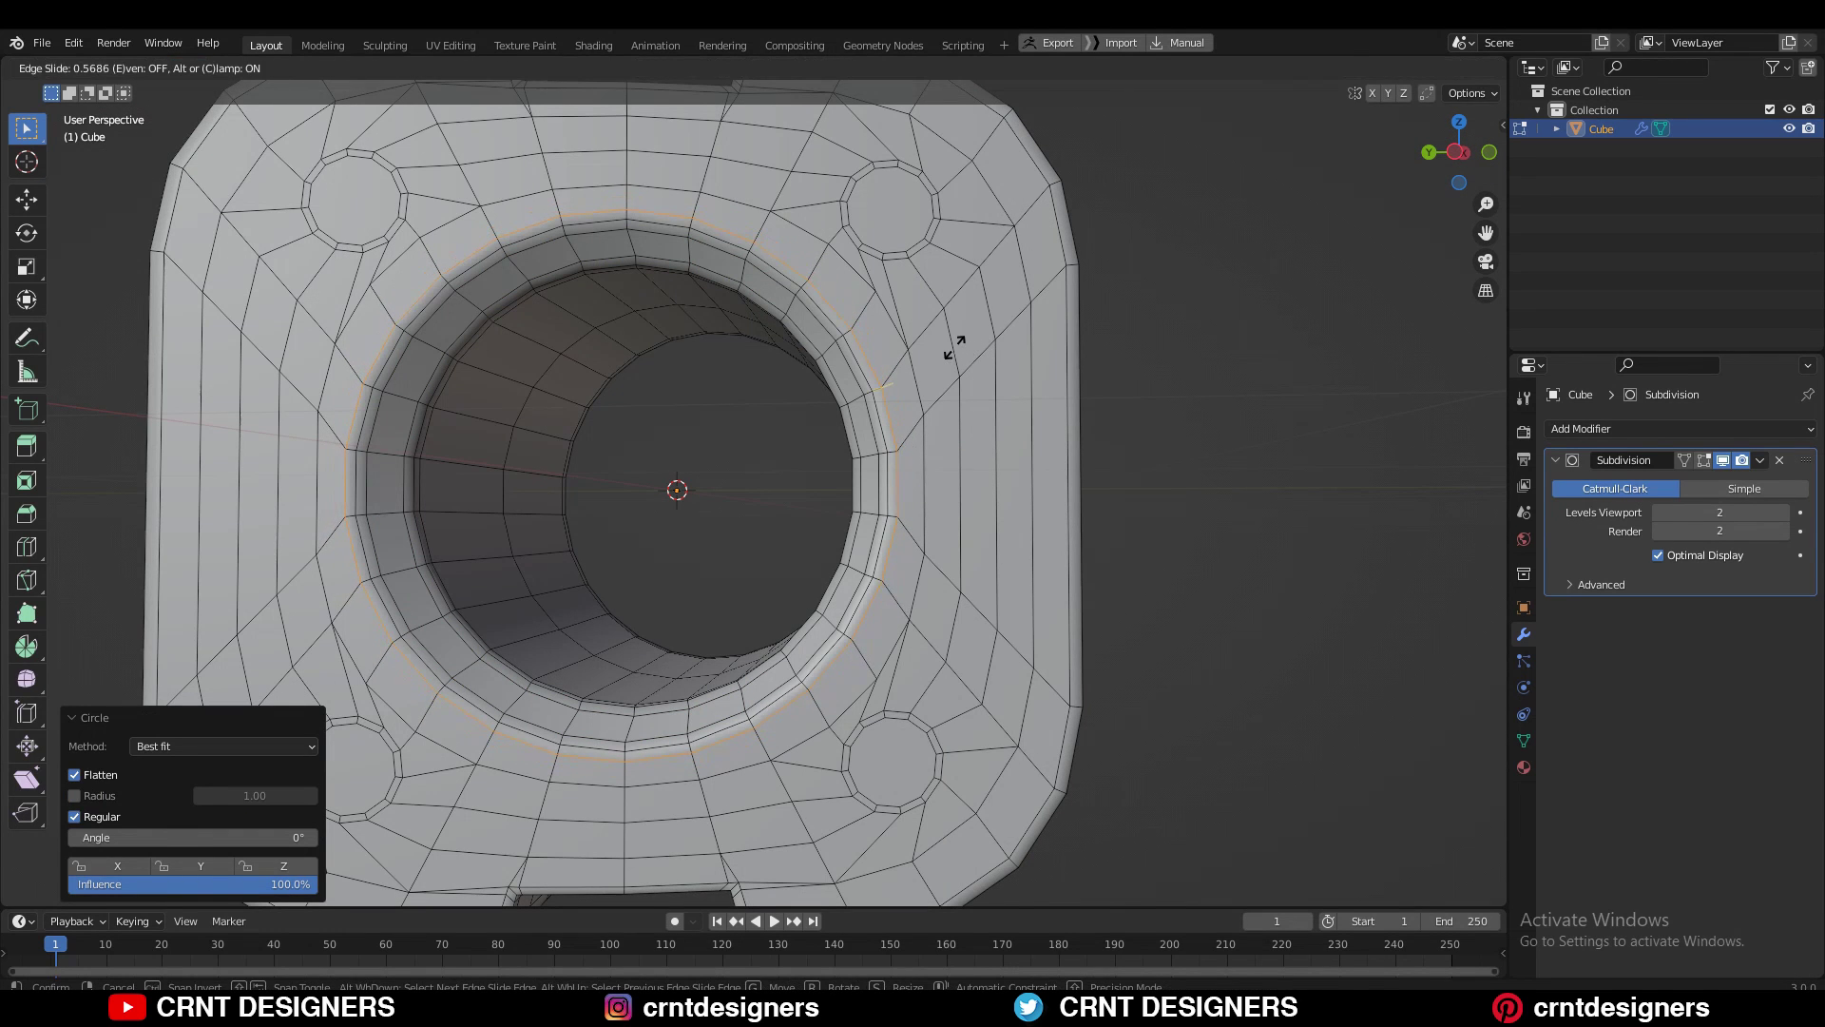
{"action": "left_click", "coordinate": [955, 347]}
- Symmetrize the whole mesh along X so the rim detail is mirrored to the opposite face, and clear the selection
{"action": "scroll", "coordinate": [962, 351], "scroll_direction": "down", "scroll_amount": 5}
{"action": "middle_click_drag", "start_coordinate": [927, 499], "coordinate": [902, 477]}
{"action": "key", "text": "a"}
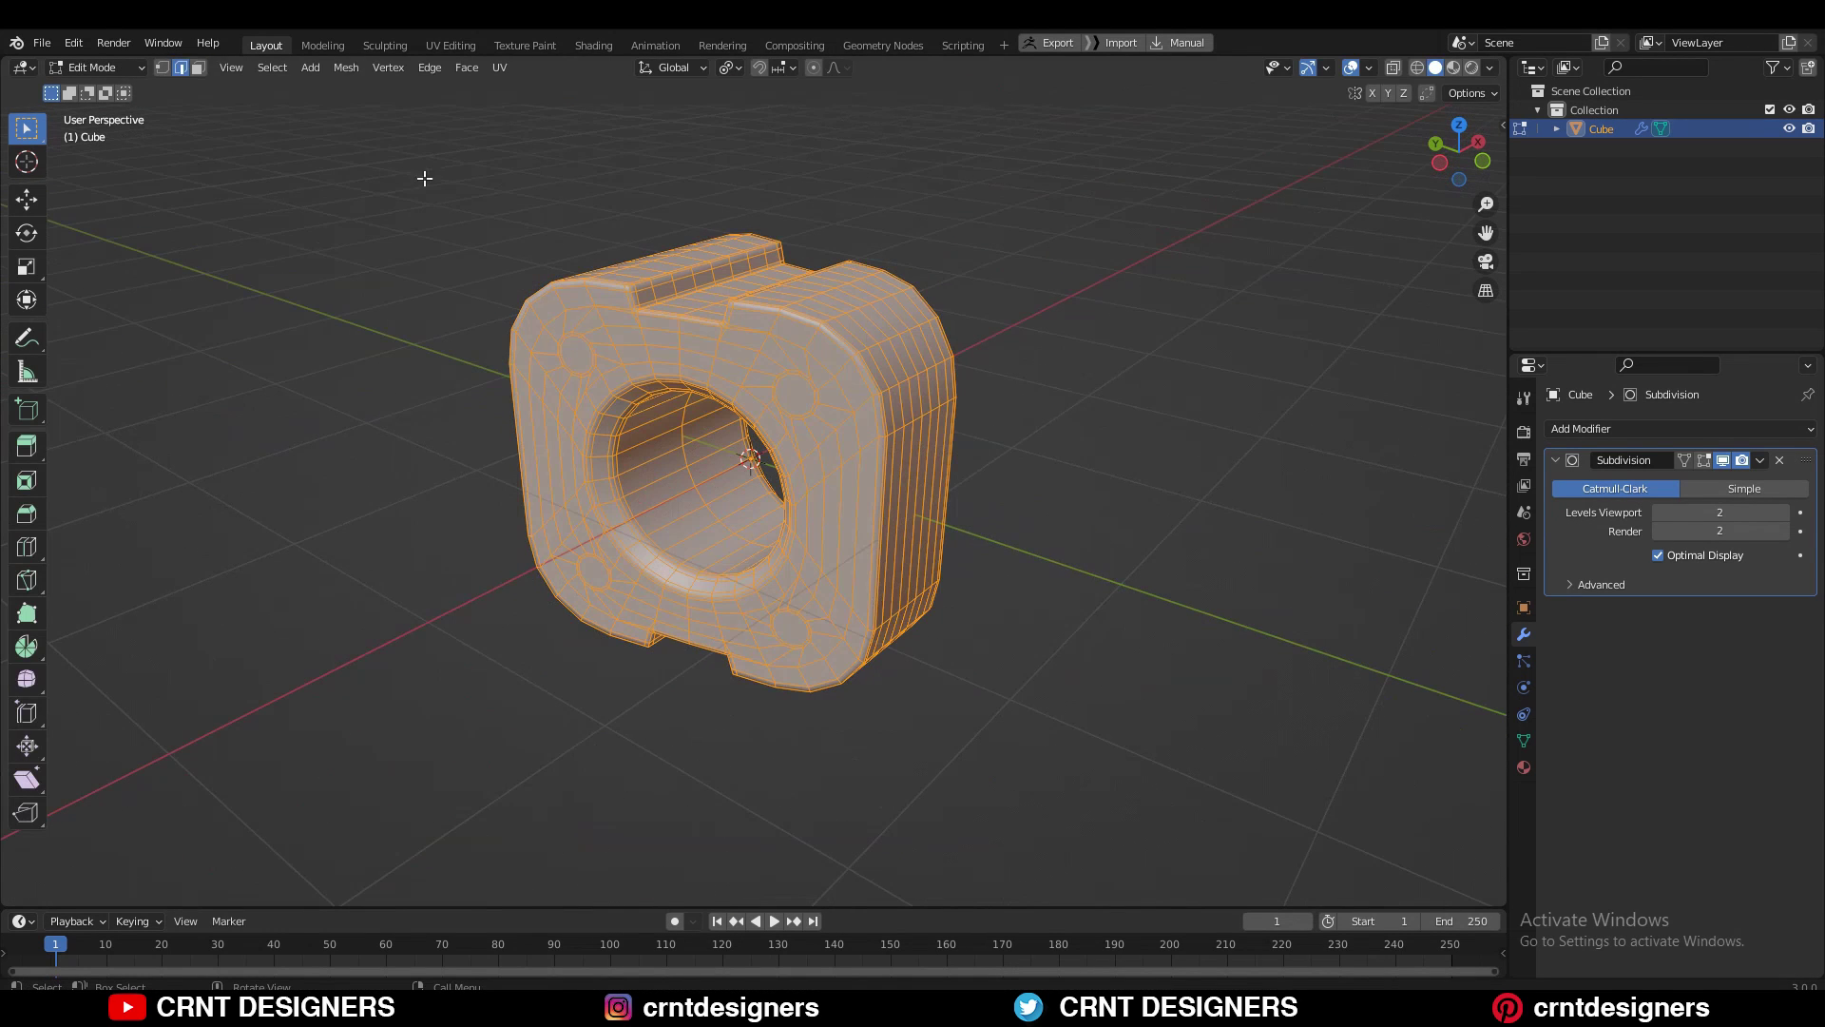
{"action": "left_click", "coordinate": [346, 70]}
{"action": "left_click", "coordinate": [401, 331]}
{"action": "middle_click_drag", "start_coordinate": [447, 722], "coordinate": [351, 738]}
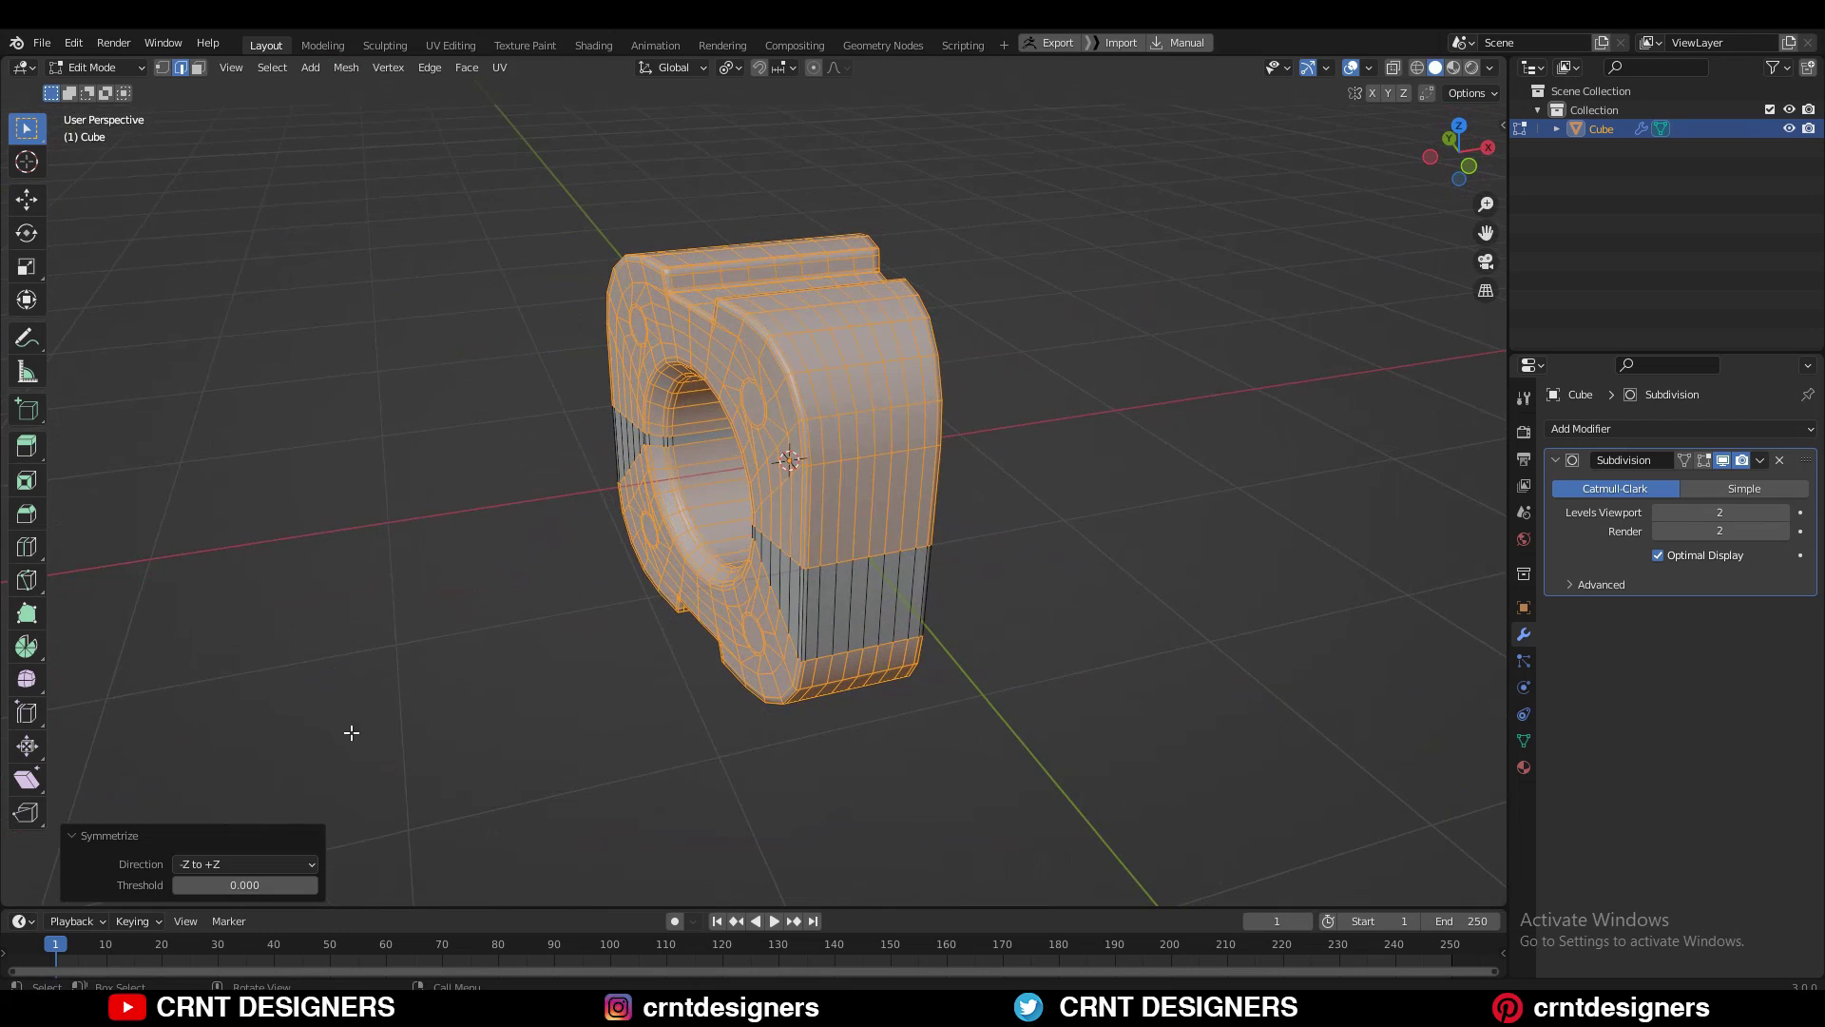
{"action": "left_click", "coordinate": [242, 865]}
{"action": "left_click", "coordinate": [232, 842]}
{"action": "key", "text": "alt+a"}
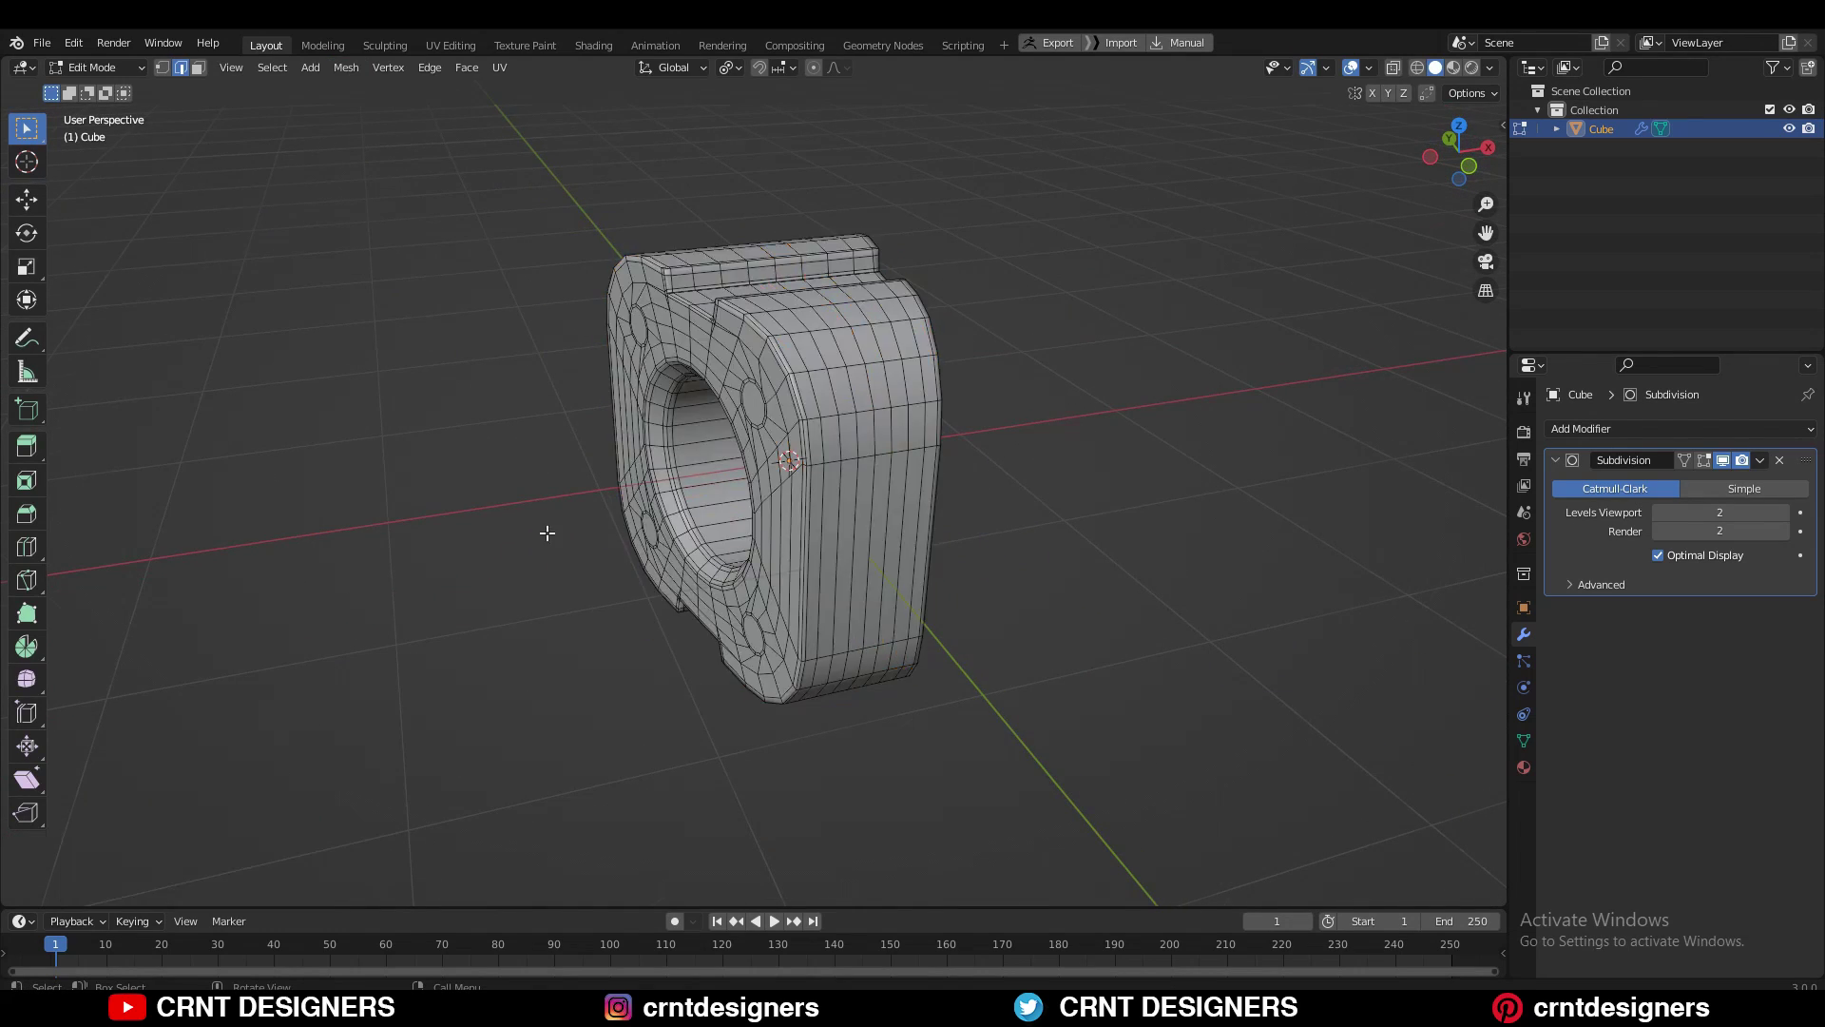
- Delete the circular faces of the four corner details on the front and back of the block
{"action": "key", "text": "Tab"}
{"action": "middle_click_drag", "start_coordinate": [545, 526], "coordinate": [742, 711]}
{"action": "scroll", "coordinate": [810, 443], "scroll_direction": "down", "scroll_amount": 3}
{"action": "key", "text": "Tab"}
{"action": "scroll", "coordinate": [800, 514], "scroll_direction": "up", "scroll_amount": 4}
{"action": "scroll", "coordinate": [799, 513], "scroll_direction": "up", "scroll_amount": 3}
{"action": "middle_click_drag", "start_coordinate": [799, 513], "coordinate": [797, 405]}
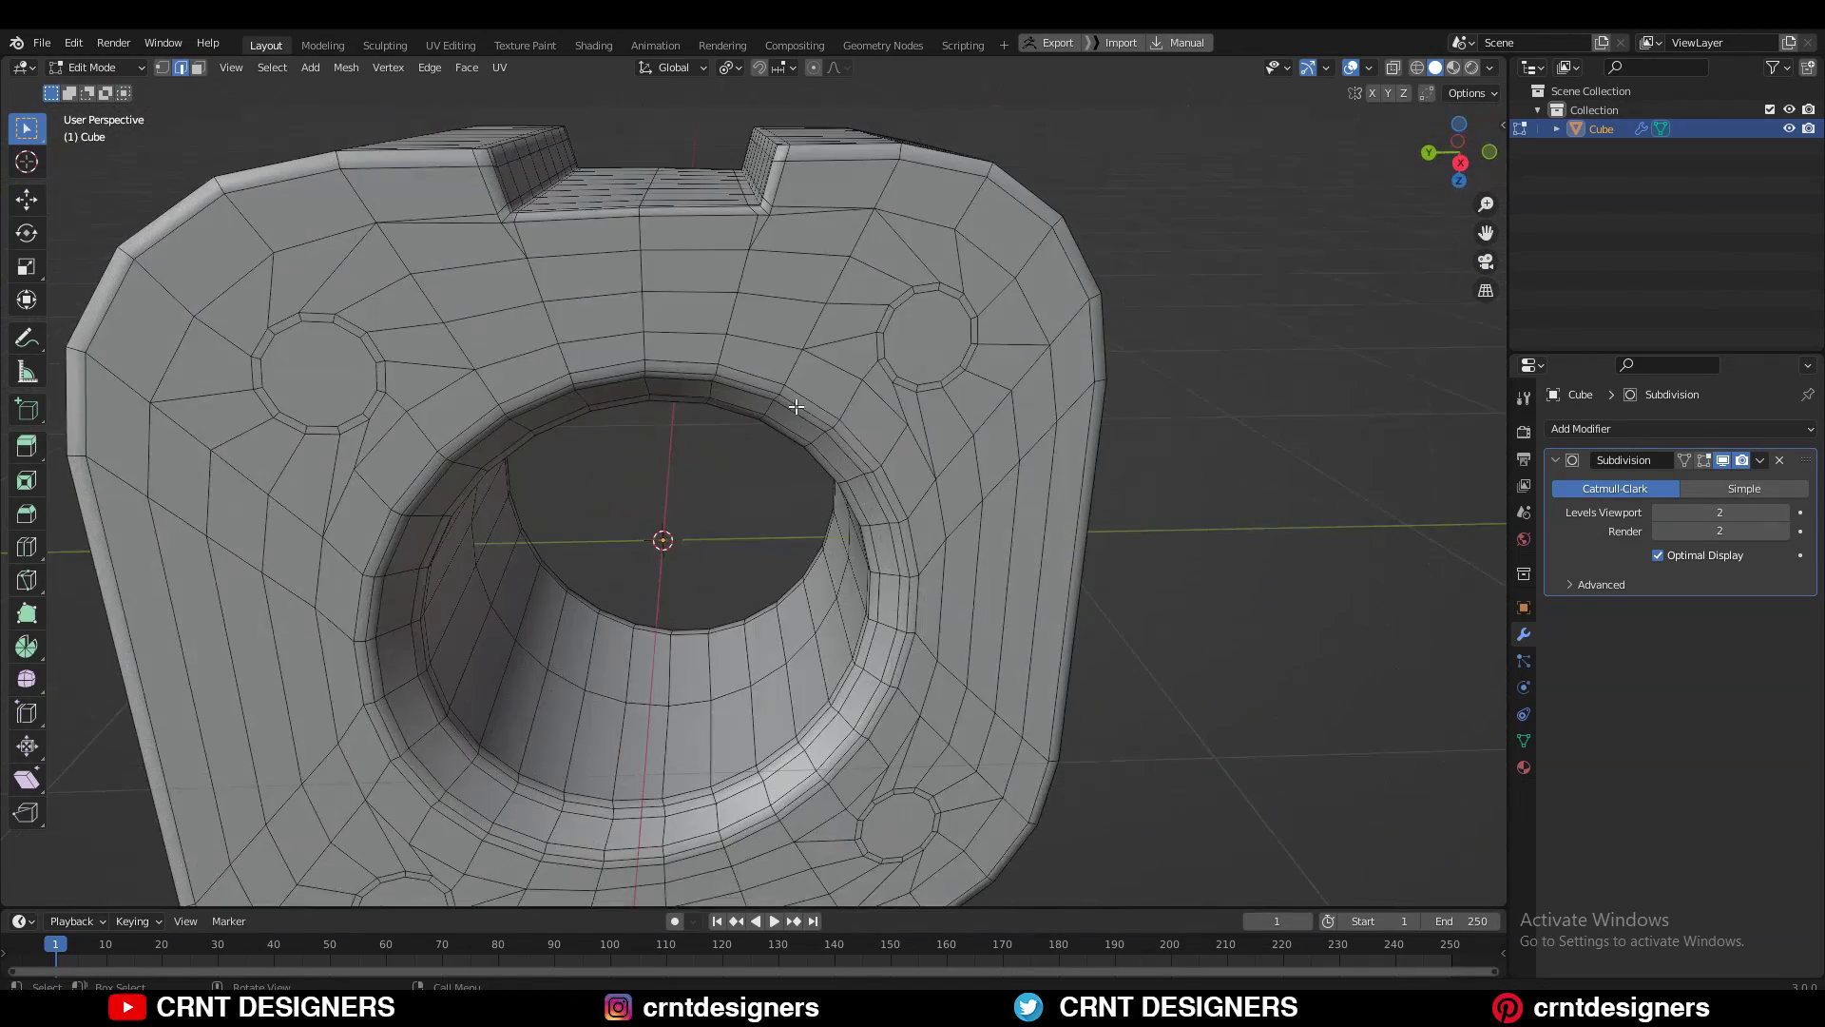
{"action": "middle_click_drag", "start_coordinate": [446, 356], "coordinate": [514, 452]}
{"action": "scroll", "coordinate": [1033, 471], "scroll_direction": "down", "scroll_amount": 5}
{"action": "middle_click_drag", "start_coordinate": [1033, 471], "coordinate": [724, 311]}
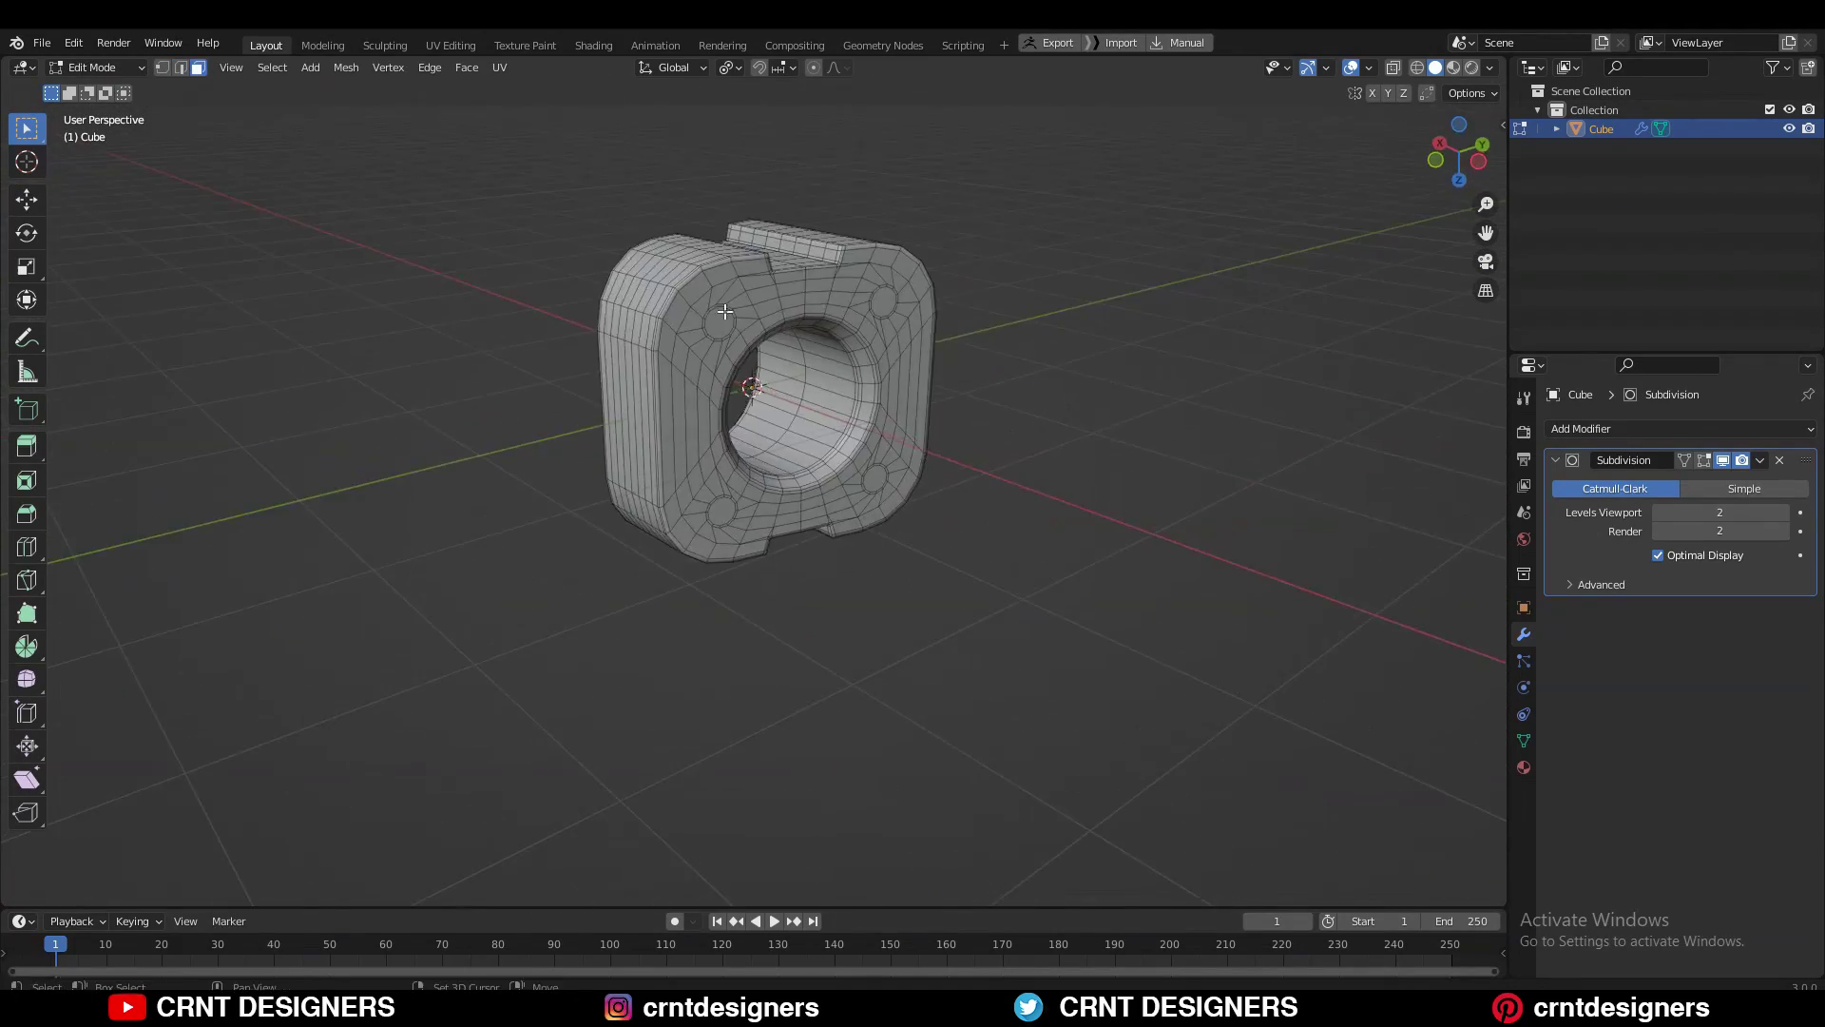
{"action": "scroll", "coordinate": [862, 486], "scroll_direction": "up", "scroll_amount": 4}
{"action": "middle_click_drag", "start_coordinate": [862, 485], "coordinate": [900, 359]}
{"action": "scroll", "coordinate": [801, 328], "scroll_direction": "up", "scroll_amount": 2}
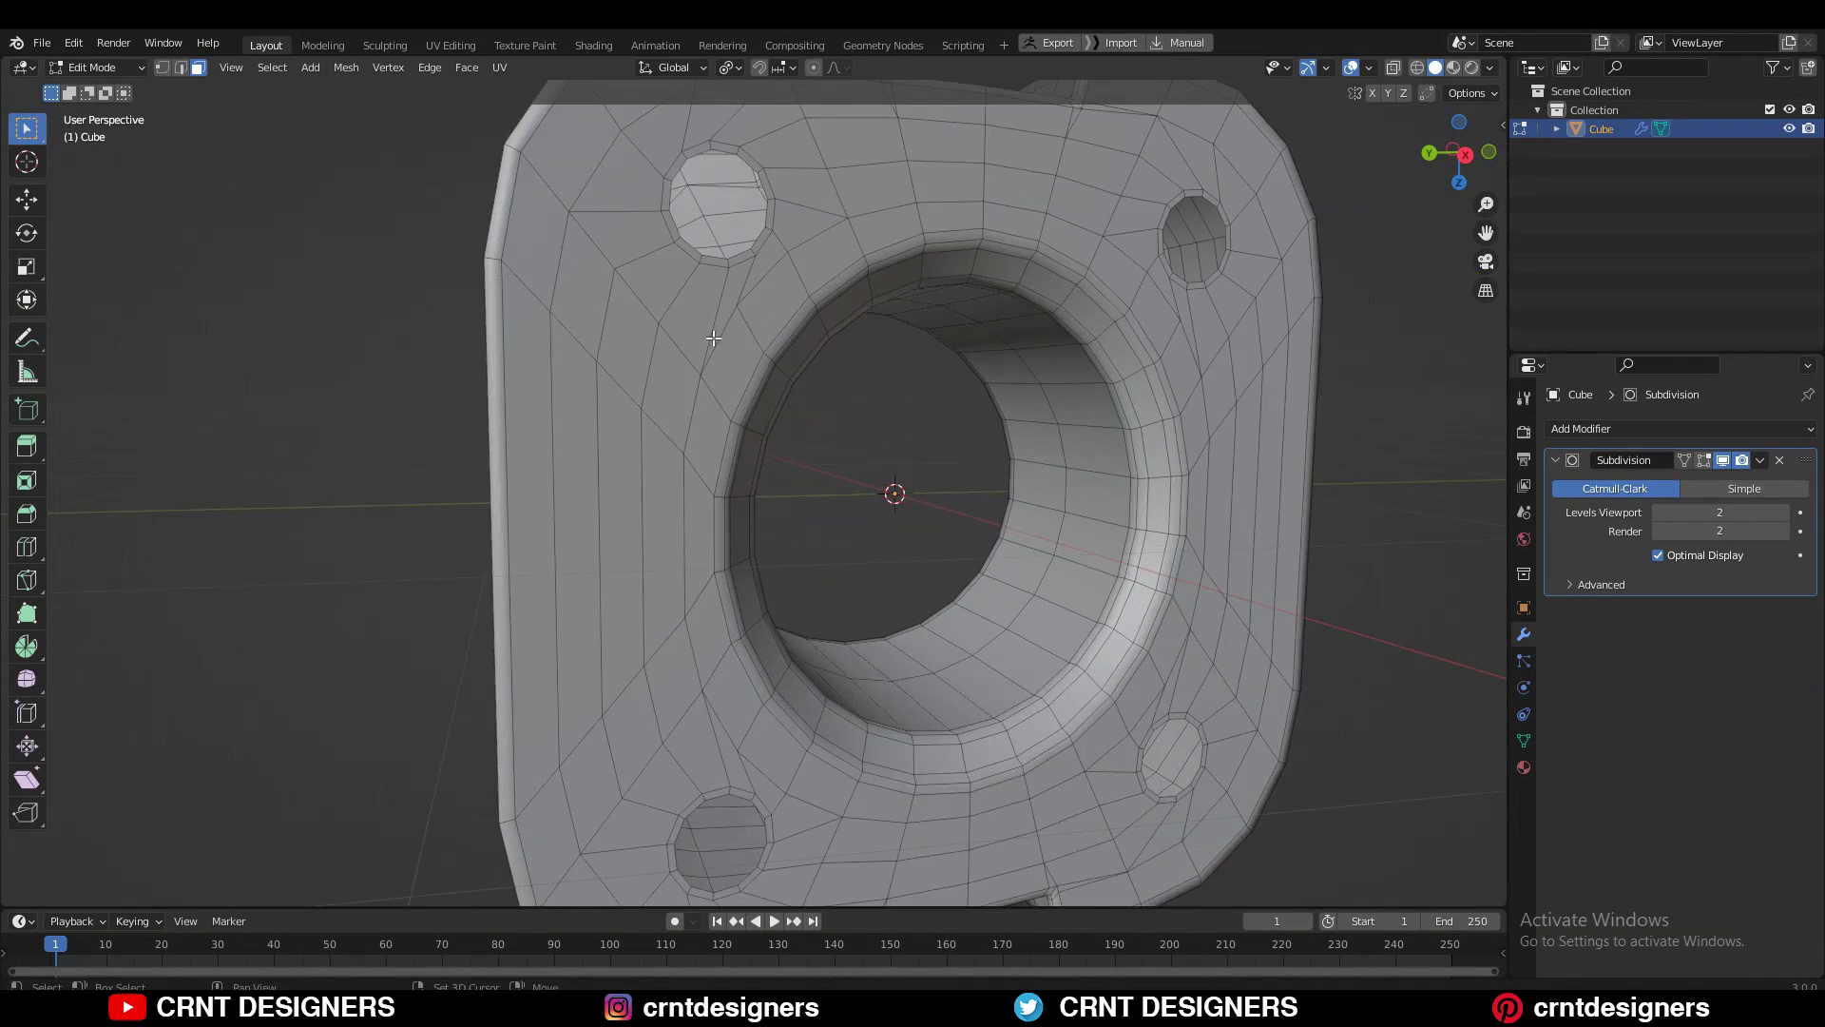
- Bridge the front and back edge loops of each corner circle to form four small through-holes
{"action": "middle_click_drag", "start_coordinate": [713, 340], "coordinate": [648, 460], "text": "shift"}
{"action": "key", "text": "2"}
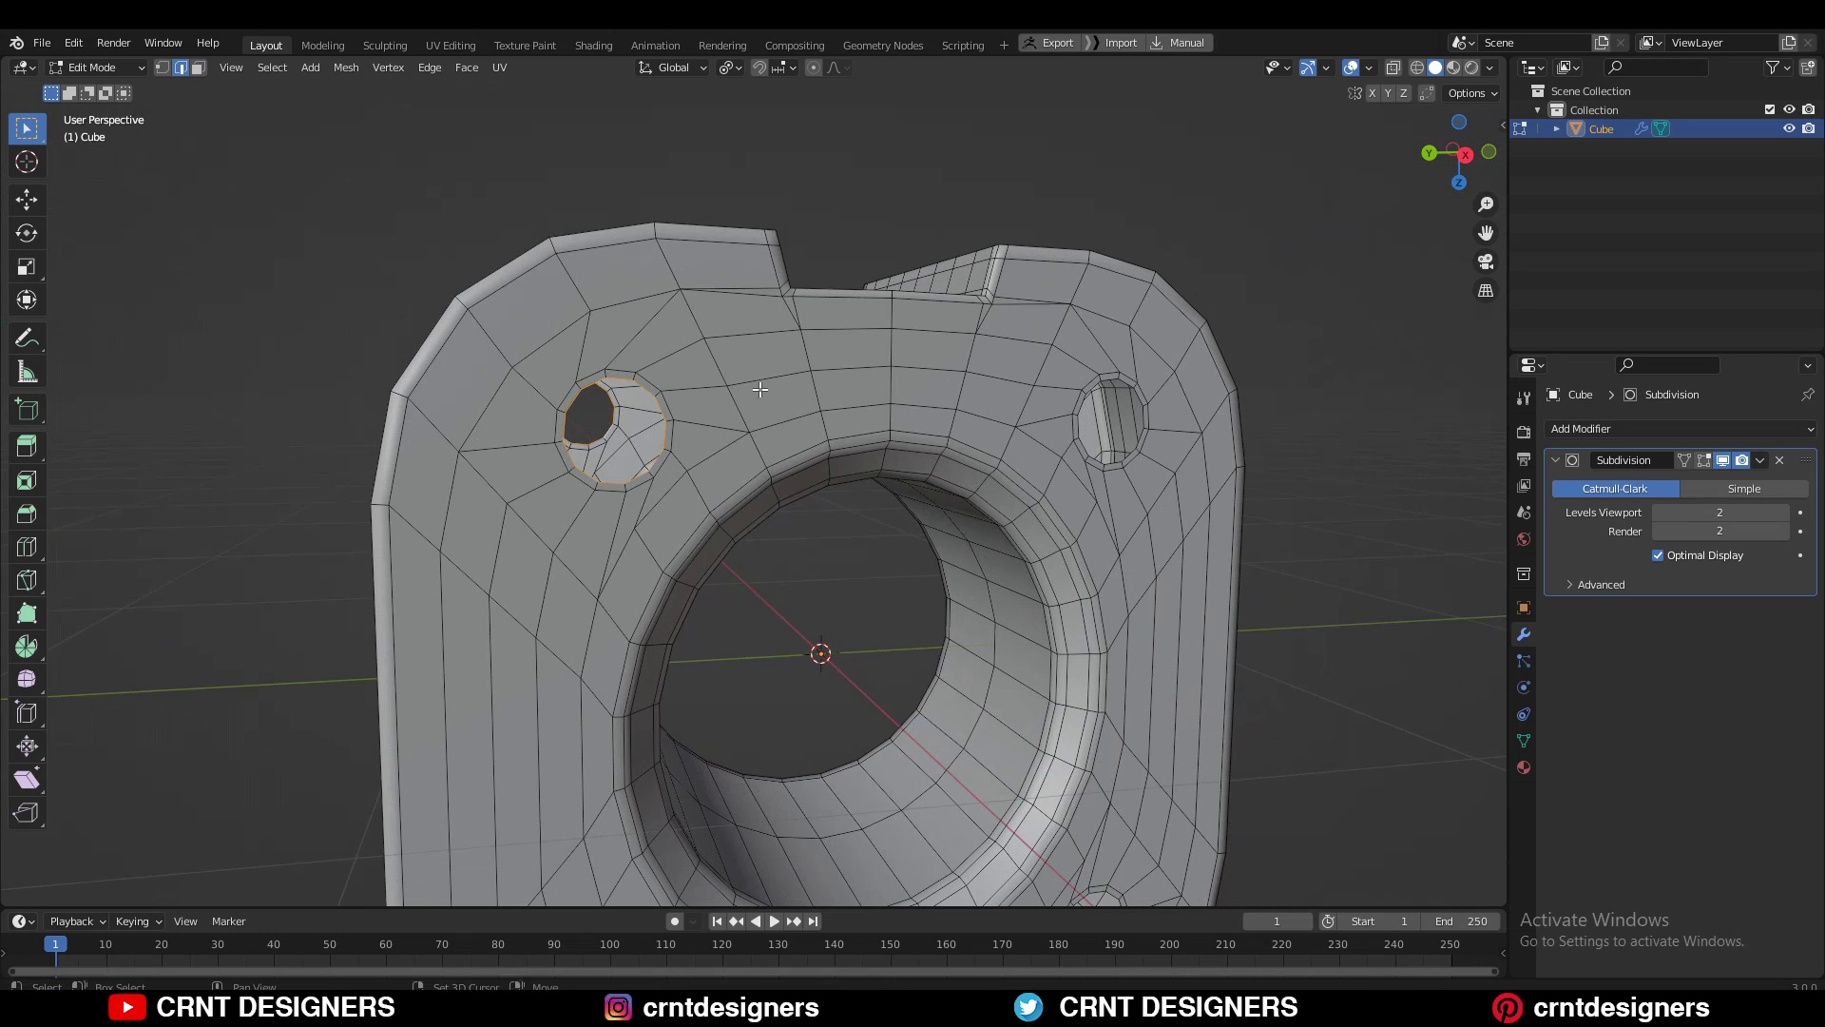
{"action": "right_click", "coordinate": [824, 381]}
{"action": "left_click", "coordinate": [796, 441]}
{"action": "middle_click_drag", "start_coordinate": [797, 441], "coordinate": [983, 249]}
{"action": "left_click", "coordinate": [1000, 529], "text": "alt"}
{"action": "left_click", "coordinate": [989, 518], "text": "alt+shift"}
{"action": "right_click", "coordinate": [992, 516]}
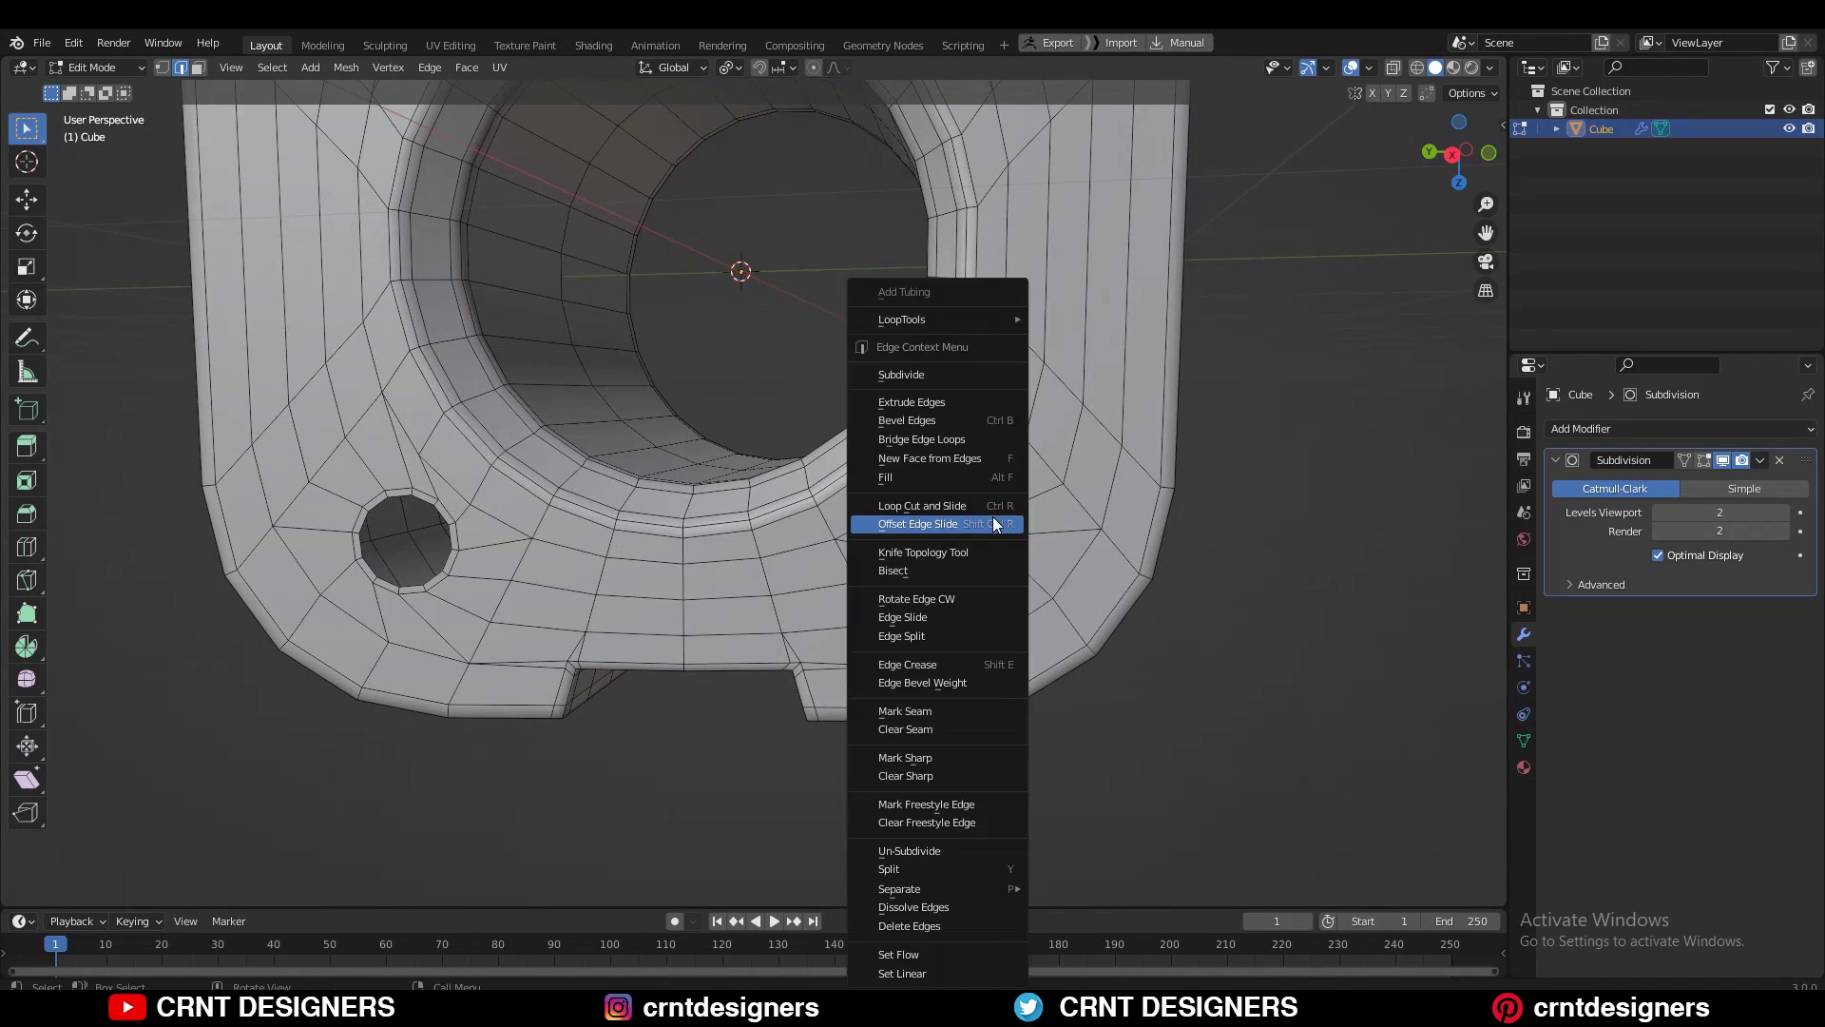
{"action": "left_click", "coordinate": [936, 440]}
{"action": "middle_click_drag", "start_coordinate": [380, 561], "coordinate": [512, 569]}
{"action": "left_click", "coordinate": [512, 569], "text": "alt"}
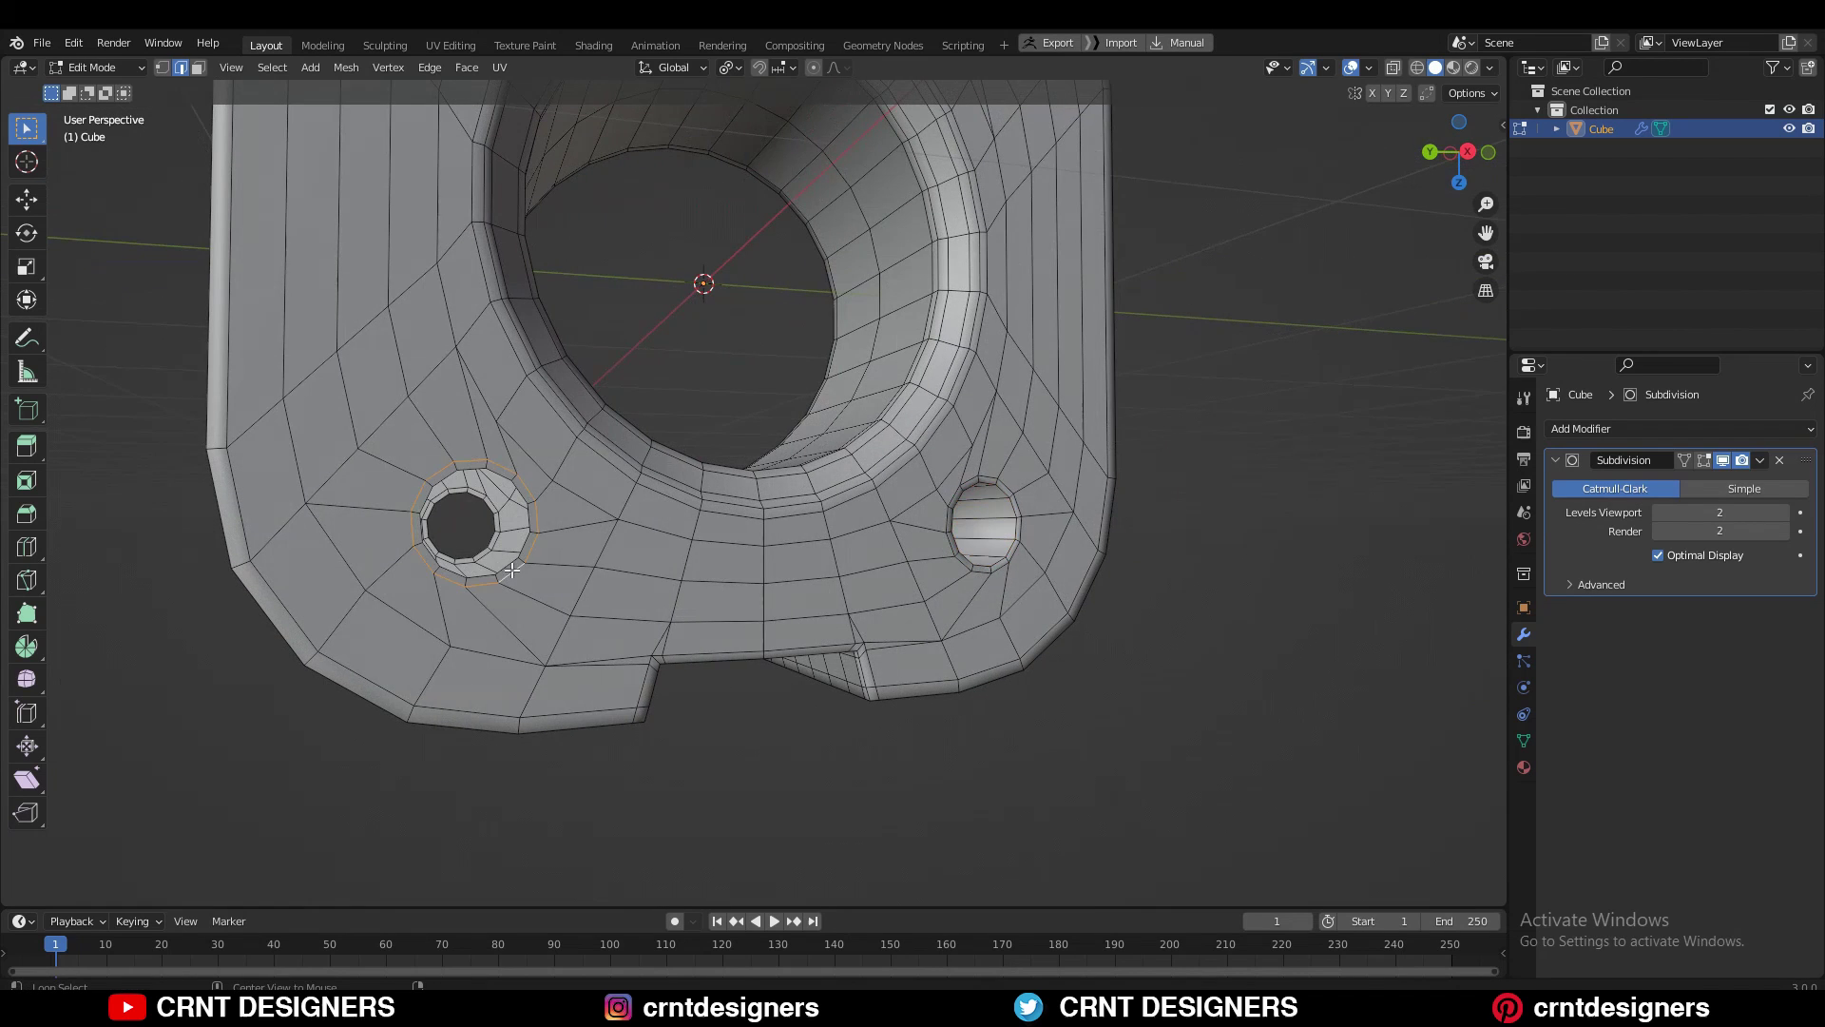
{"action": "right_click", "coordinate": [470, 539]}
{"action": "left_click", "coordinate": [471, 539]}
- Select the inner walls of all four corner holes and inset them by about 0.028 m
{"action": "key", "text": "3"}
{"action": "middle_click_drag", "start_coordinate": [998, 505], "coordinate": [1100, 424]}
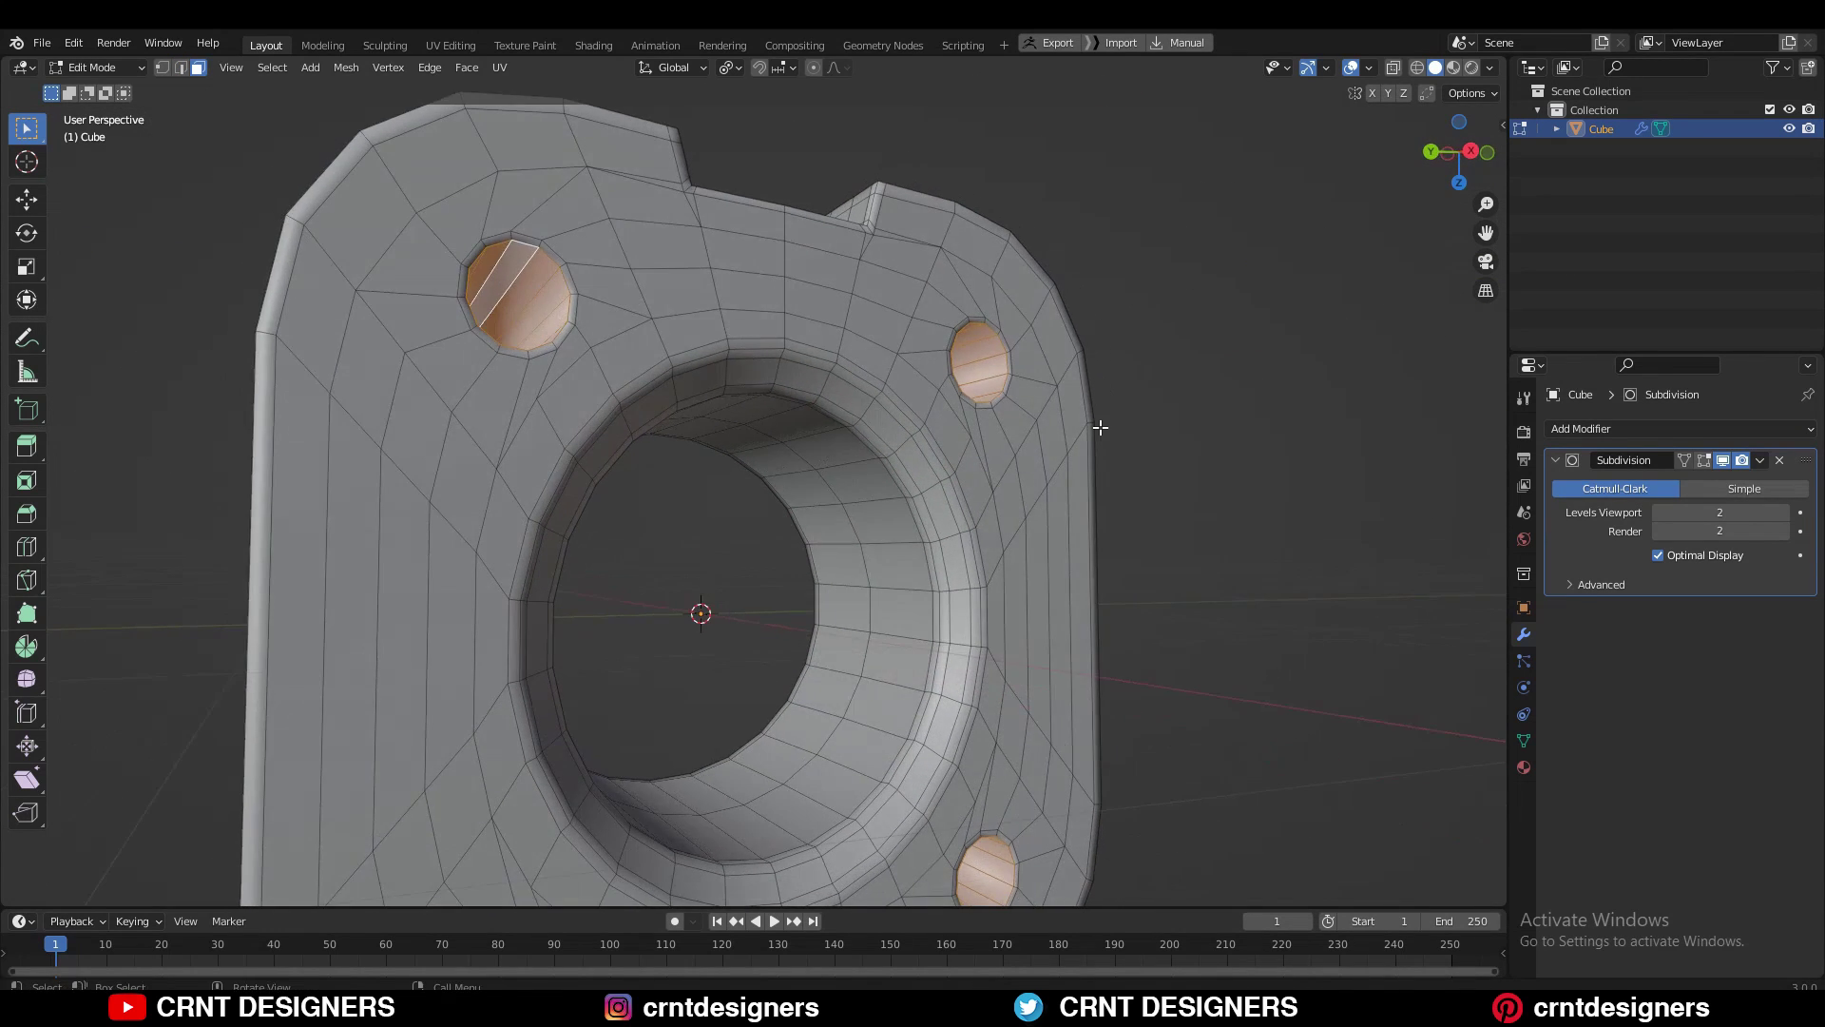
{"action": "key", "text": "i"}
{"action": "left_click", "coordinate": [1108, 415]}
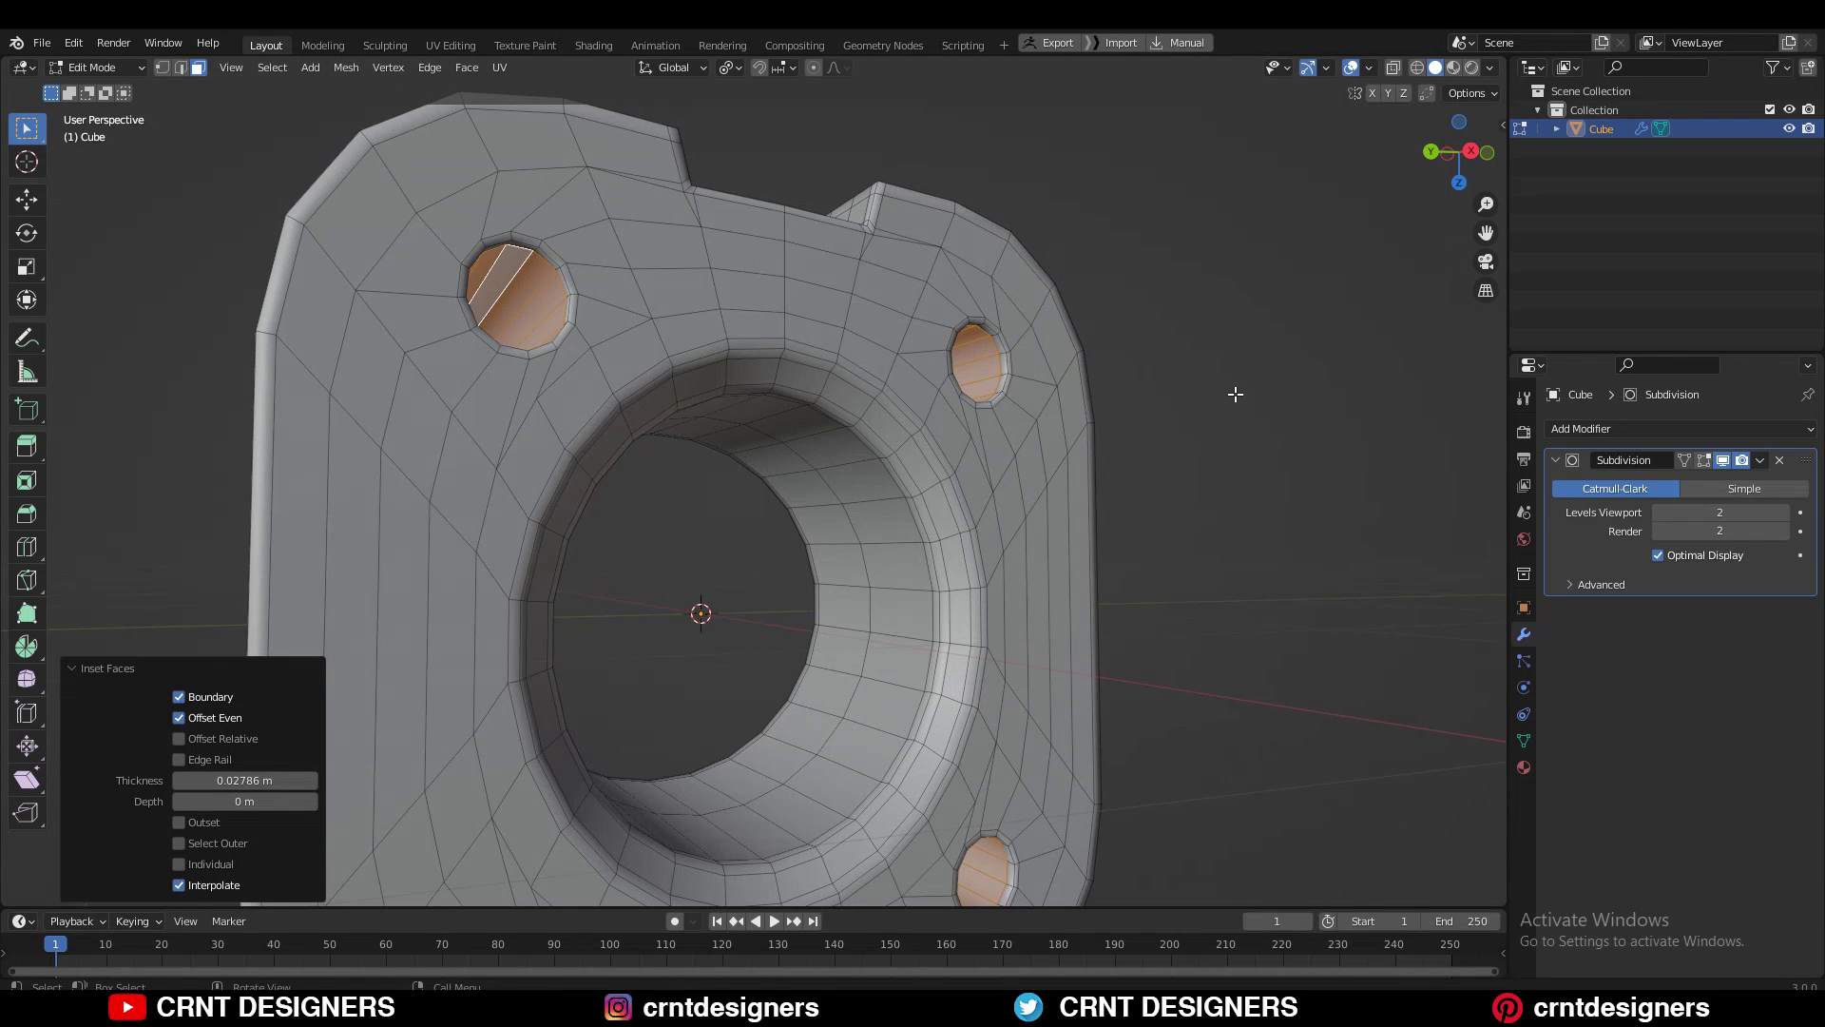
{"action": "key", "text": "Escape"}
- Add three evenly spaced loop cuts inside each of the corner holes
{"action": "middle_click_drag", "start_coordinate": [603, 481], "coordinate": [688, 542]}
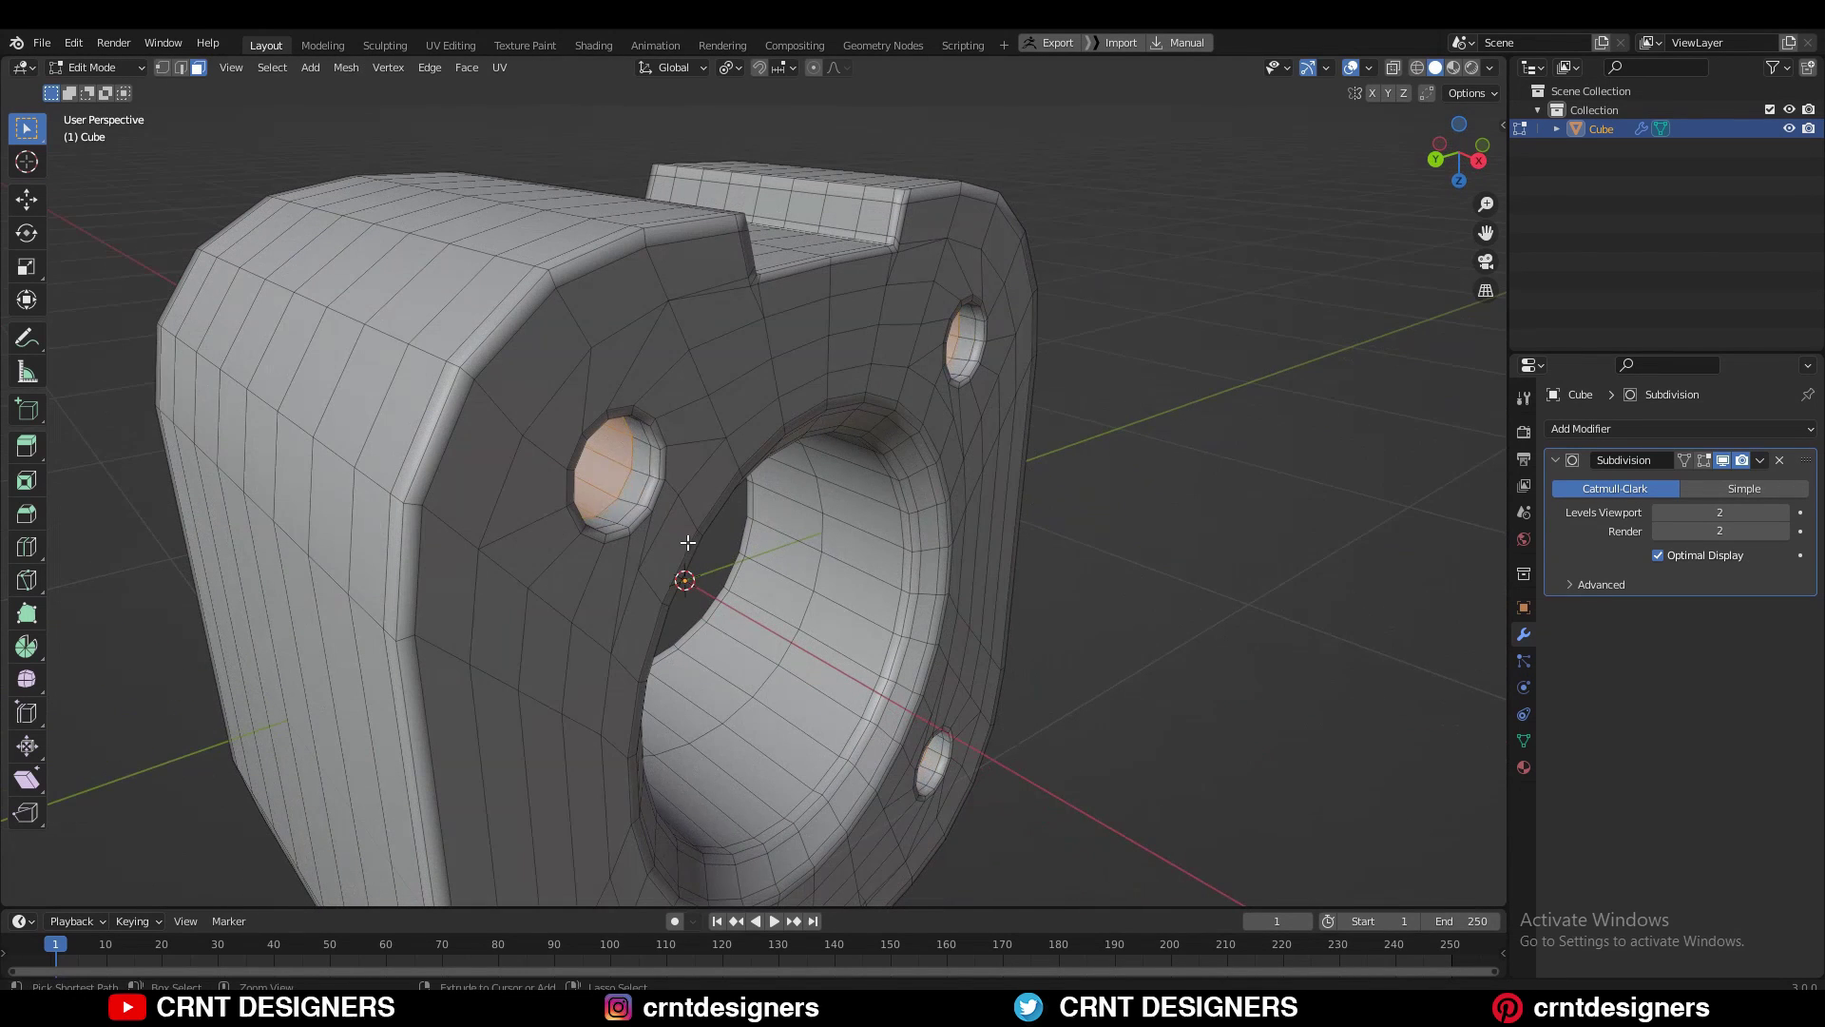
{"action": "left_click", "coordinate": [622, 475]}
{"action": "right_click", "coordinate": [649, 476]}
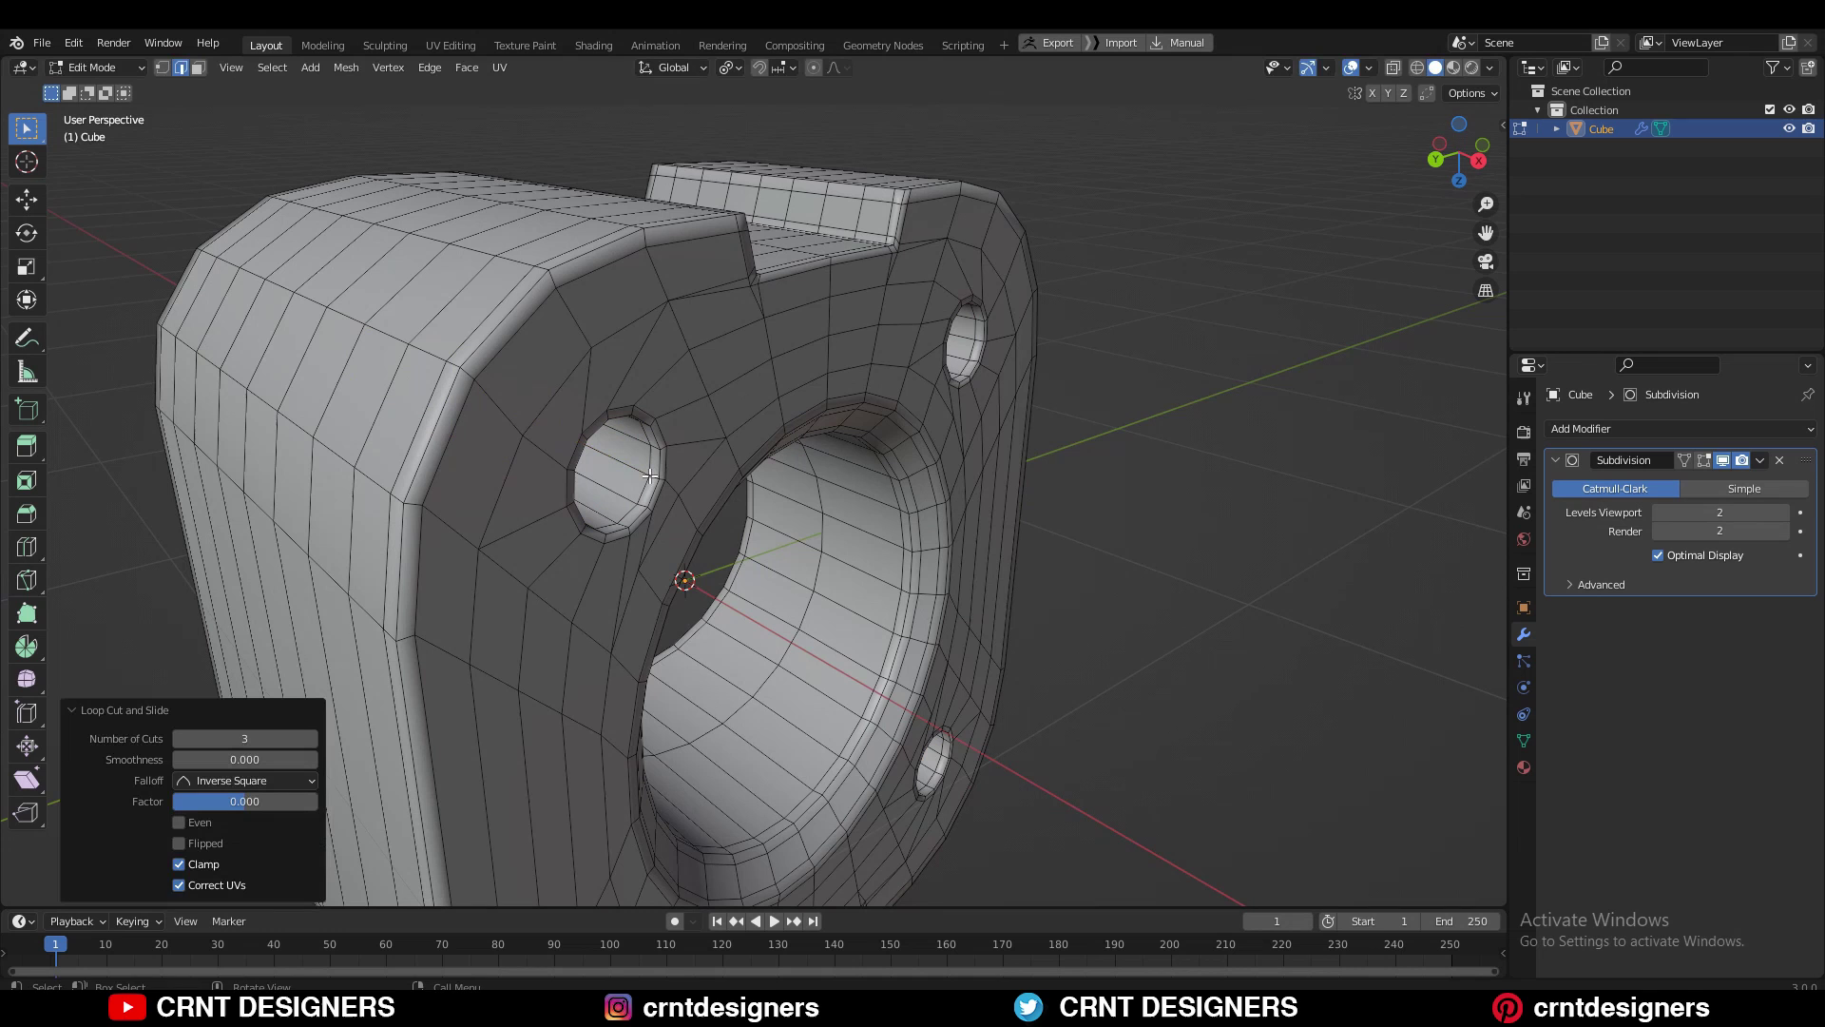
{"action": "right_click", "coordinate": [966, 340]}
{"action": "middle_click_drag", "start_coordinate": [967, 339], "coordinate": [940, 607]}
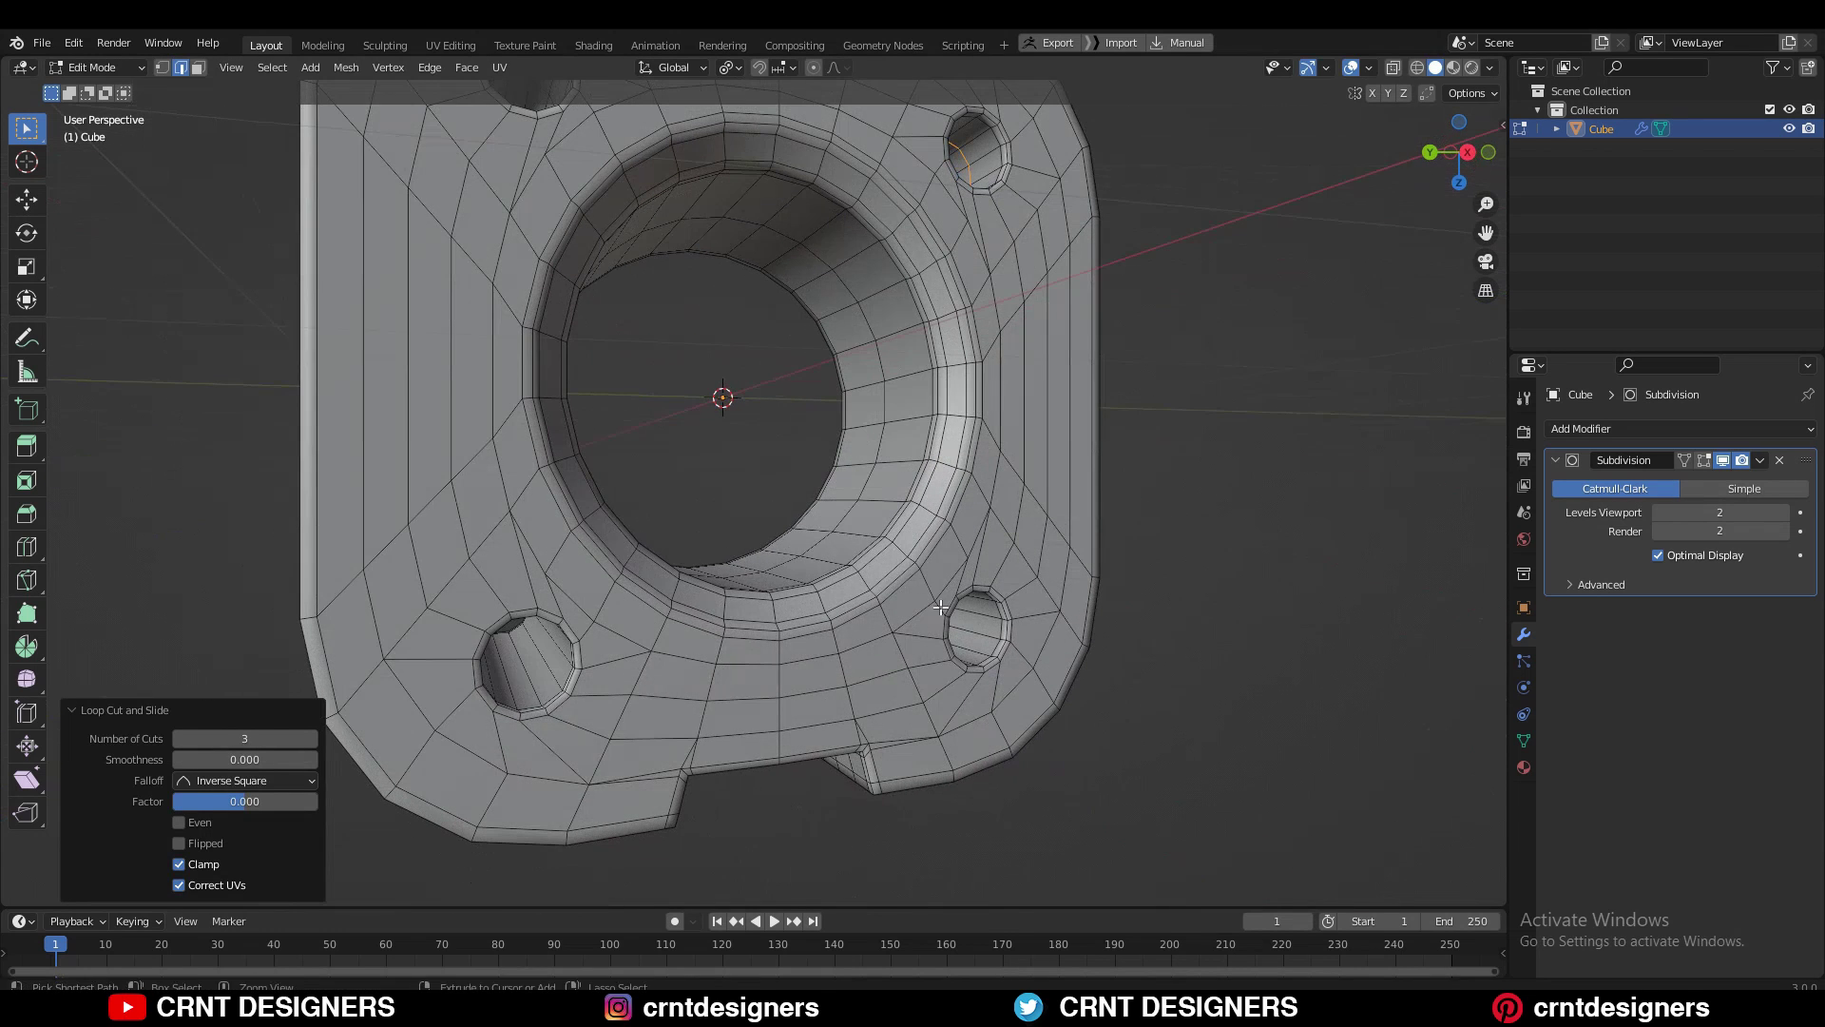
{"action": "left_click", "coordinate": [977, 619]}
{"action": "right_click", "coordinate": [977, 620]}
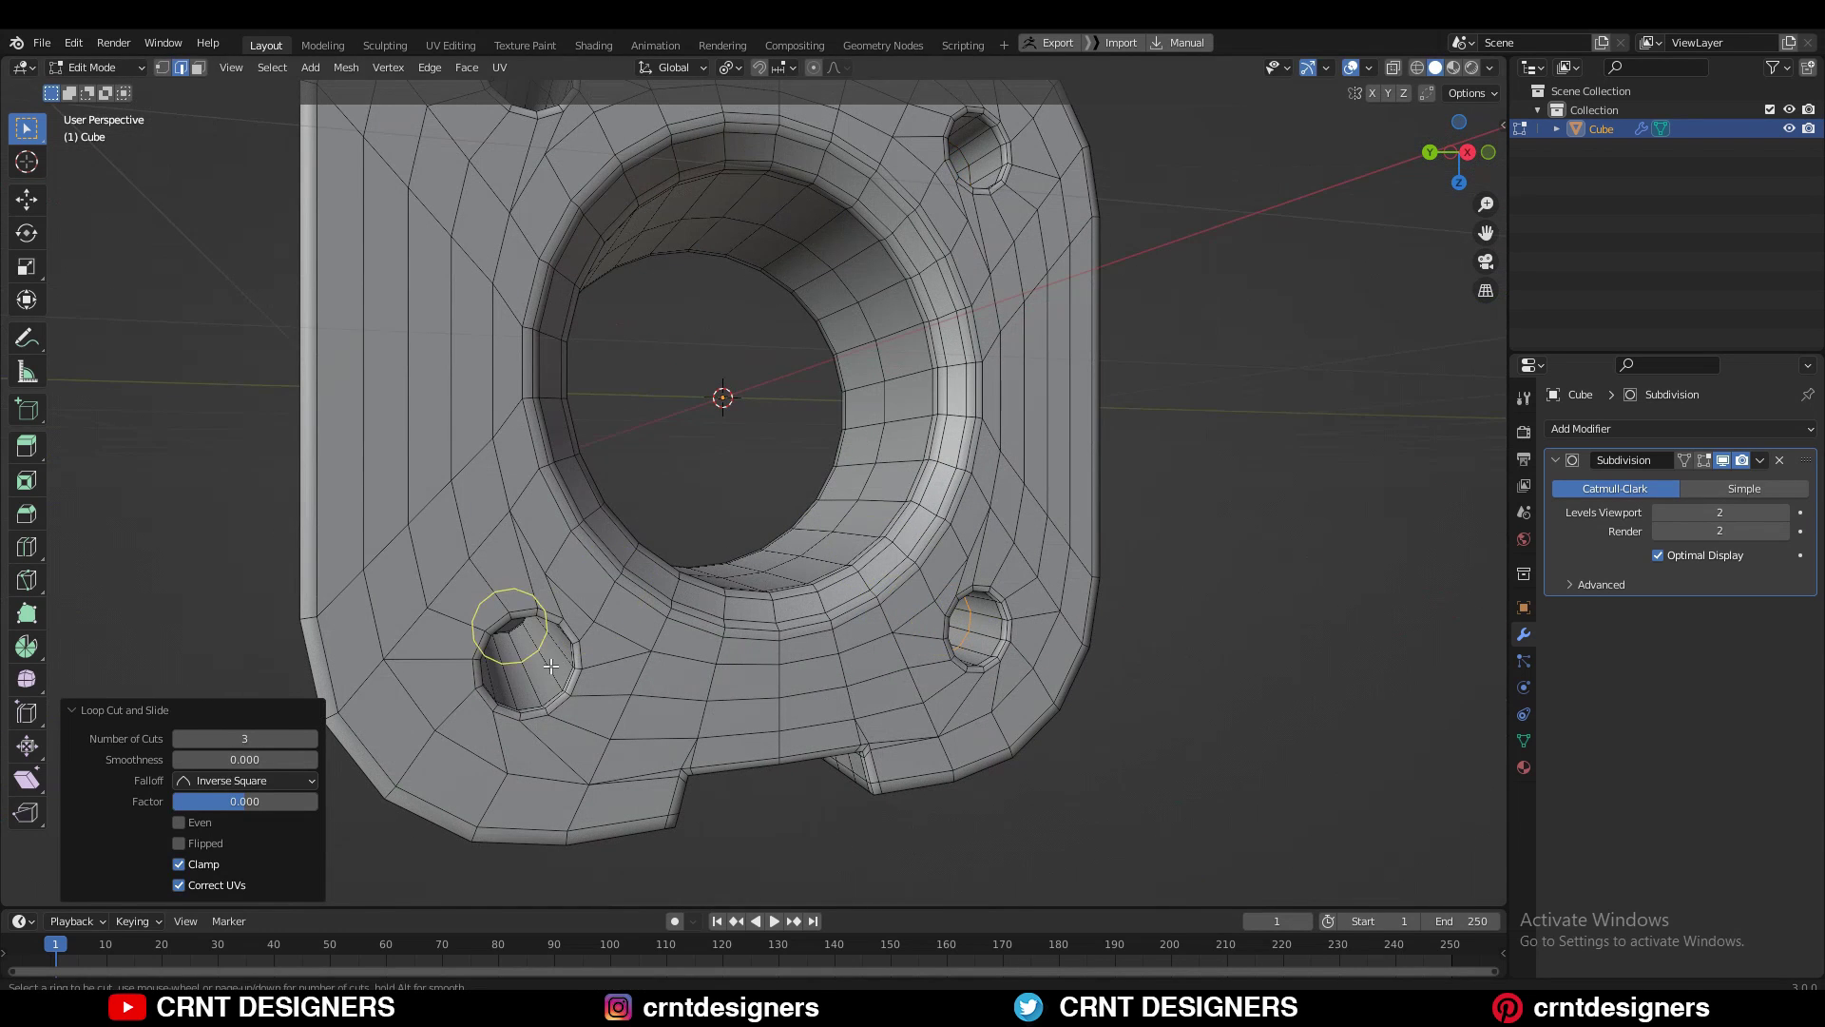
- Inspect the smooth-shaded block and its mesh around the corner holes
{"action": "key", "text": "Tab"}
{"action": "scroll", "coordinate": [557, 664], "scroll_direction": "down", "scroll_amount": 5}
{"action": "middle_click_drag", "start_coordinate": [557, 665], "coordinate": [895, 542]}
{"action": "key", "text": "Tab"}
{"action": "scroll", "coordinate": [788, 572], "scroll_direction": "up", "scroll_amount": 3}
{"action": "key", "text": "Tab"}
{"action": "scroll", "coordinate": [788, 532], "scroll_direction": "down", "scroll_amount": 4}
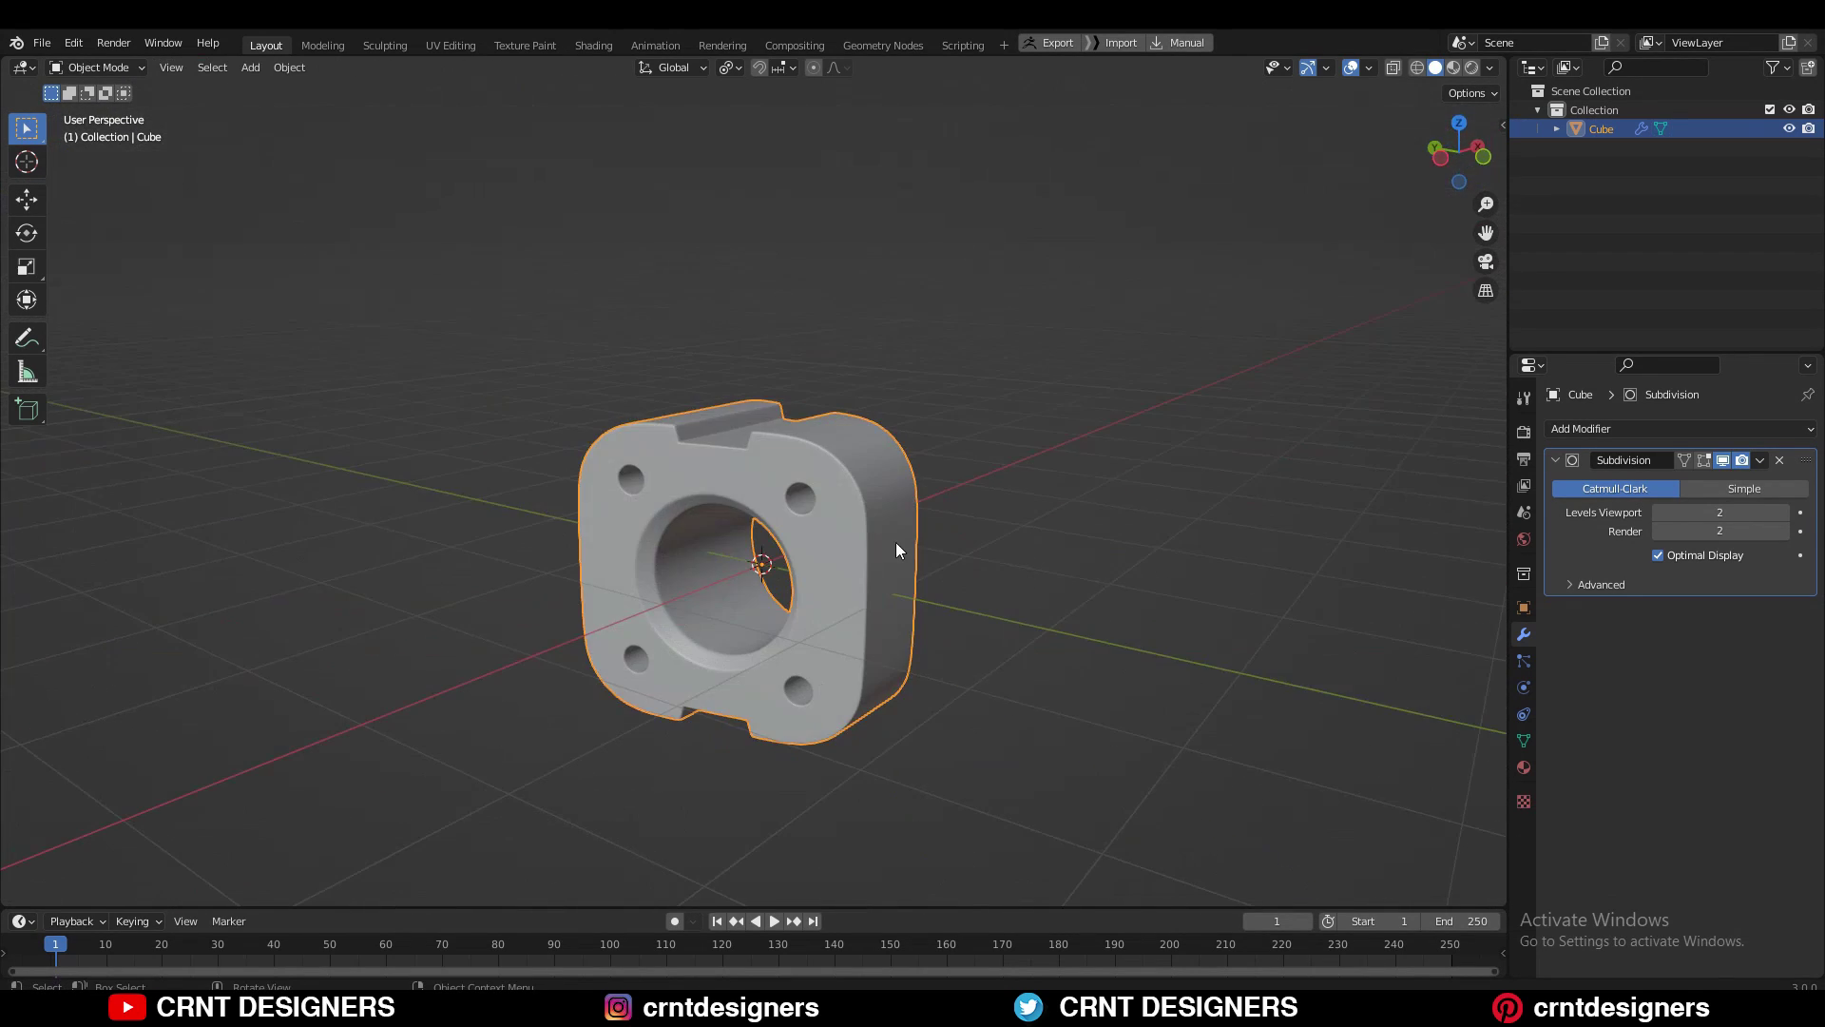
- Rotate the block a quarter turn in the front view so that it lies flat with its through-hole upright
{"action": "left_click", "coordinate": [1436, 162]}
{"action": "left_click", "coordinate": [1429, 152]}
{"action": "key", "text": "r"}
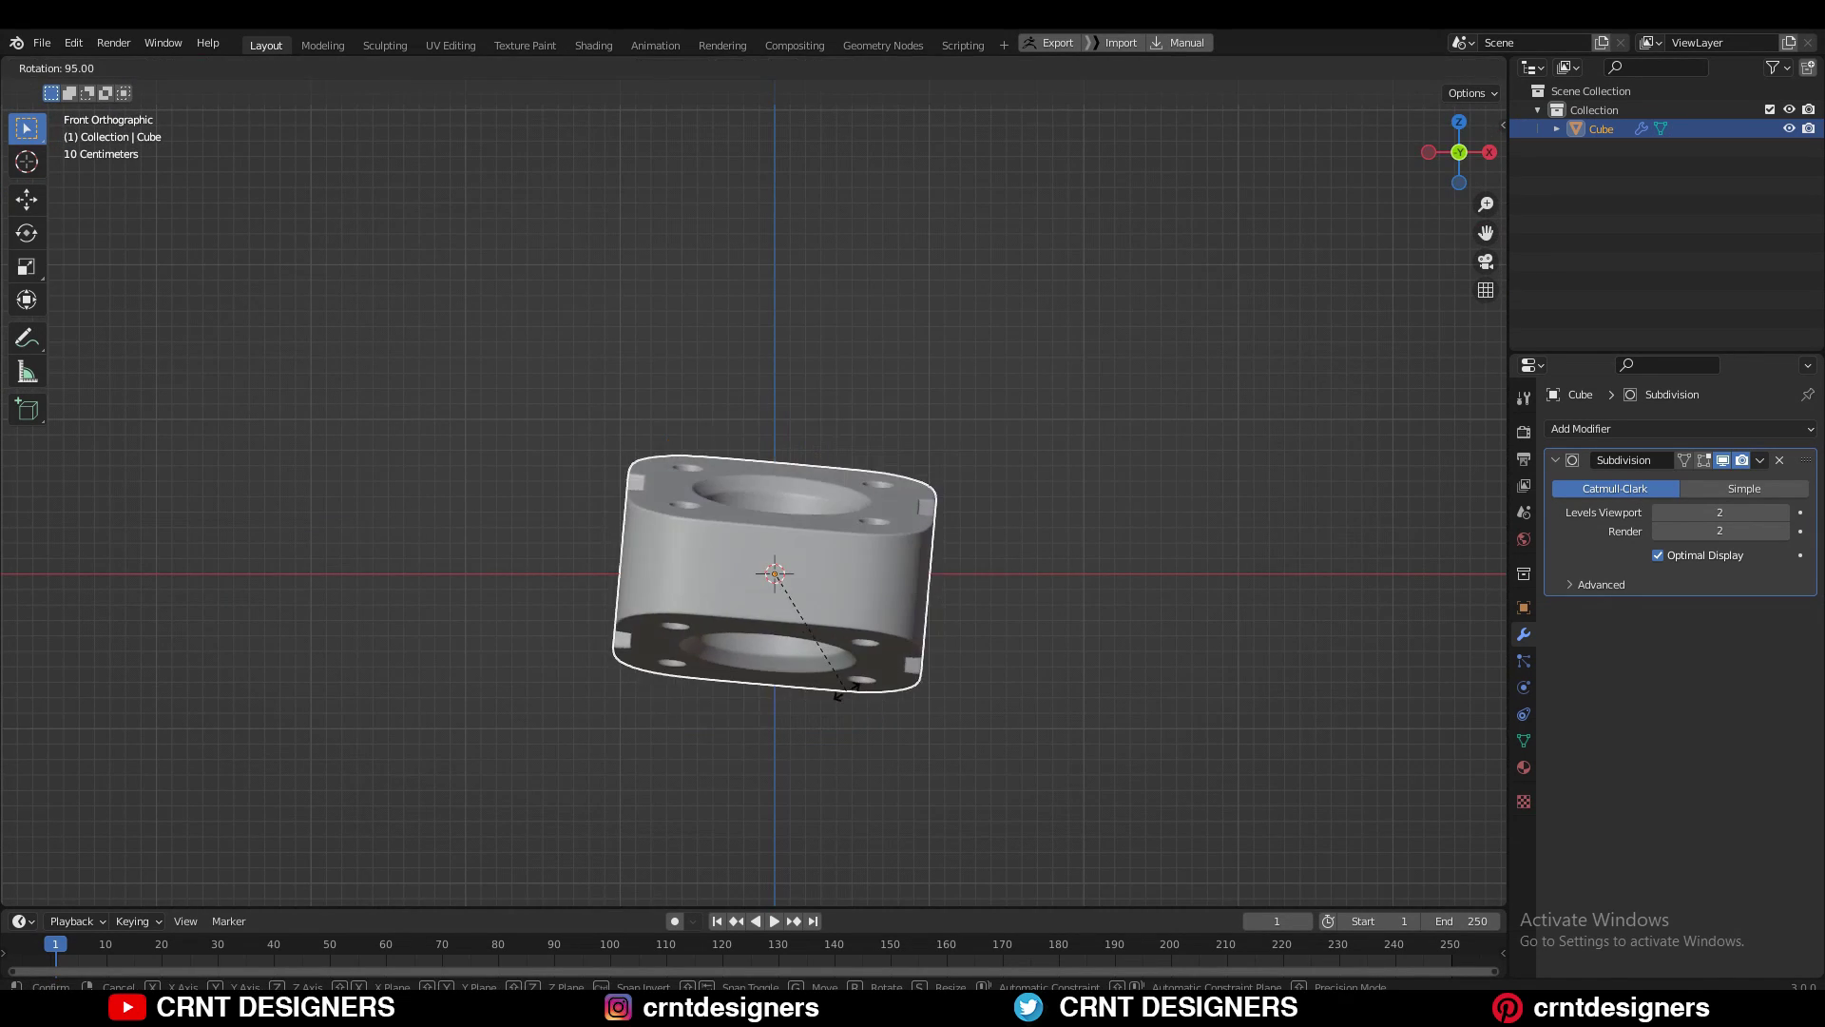
{"action": "left_click", "coordinate": [837, 694], "text": "ctrl"}
{"action": "middle_click_drag", "start_coordinate": [1062, 537], "coordinate": [1302, 544]}
{"action": "scroll", "coordinate": [1059, 507], "scroll_direction": "up", "scroll_amount": 3}
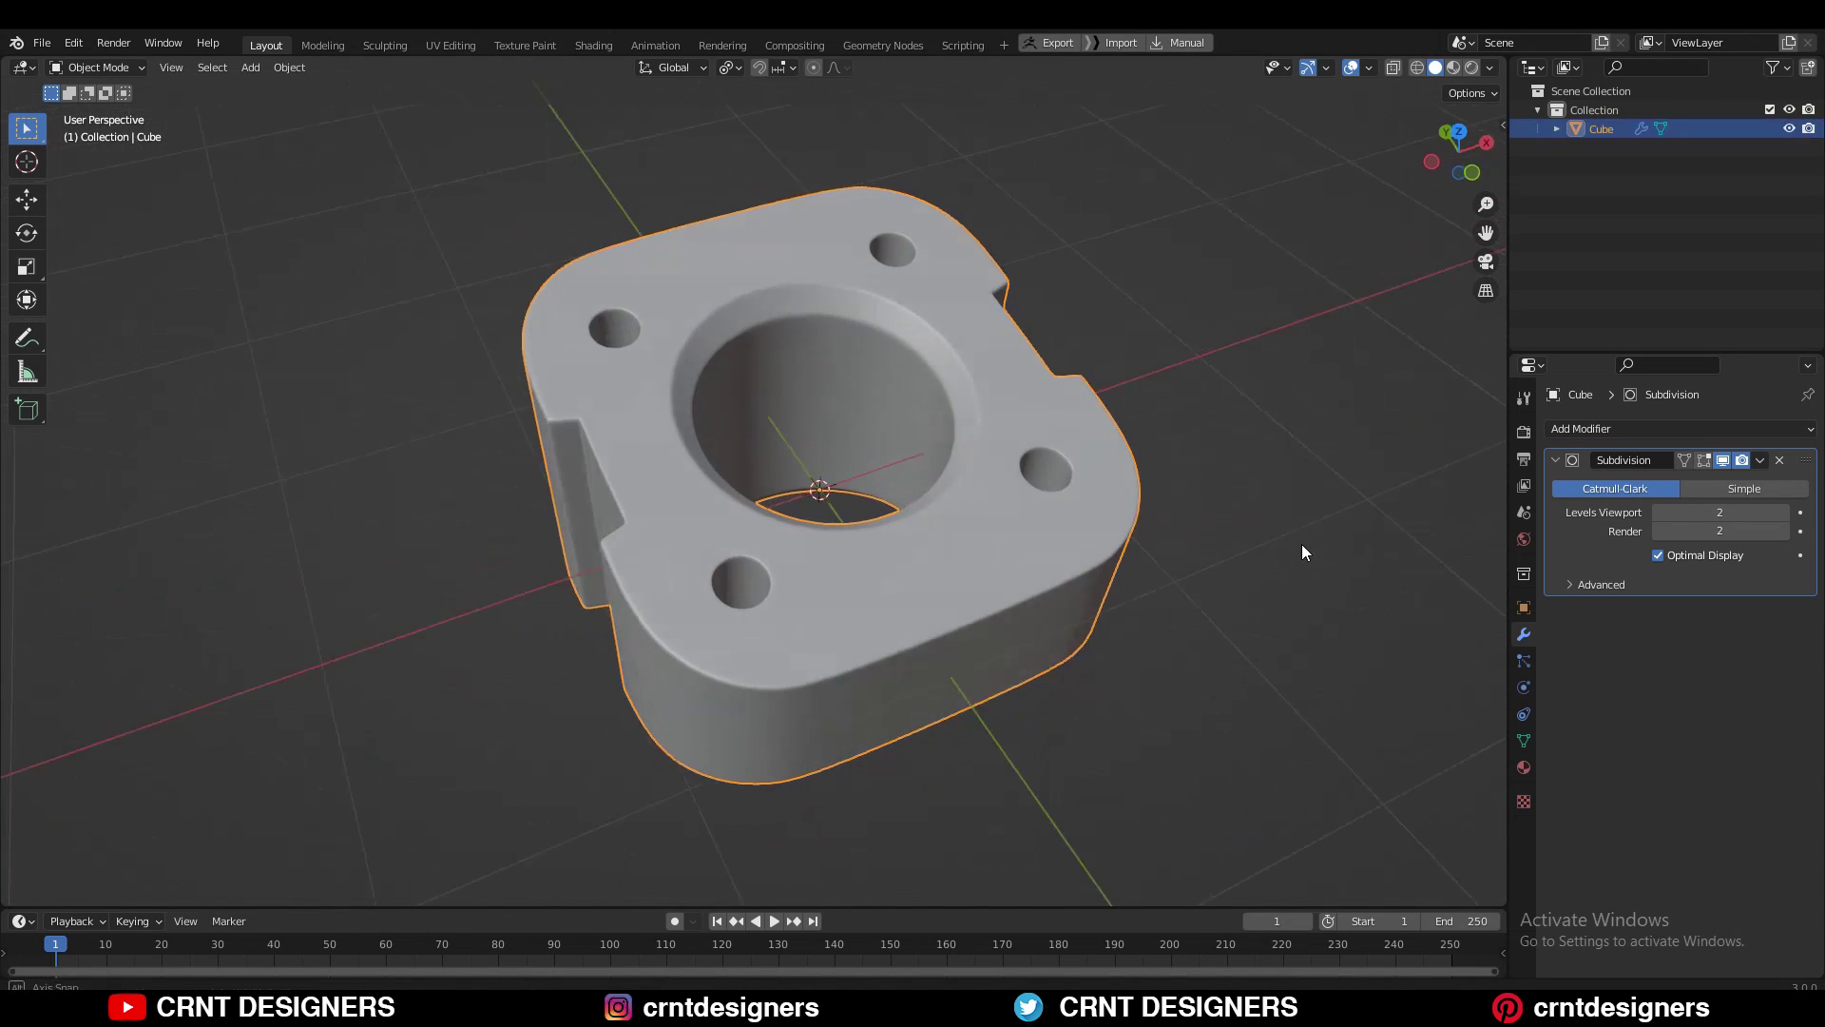
- Deselect the finished block and save the file mech joint.blend
{"action": "left_click", "coordinate": [1367, 68]}
{"action": "left_click", "coordinate": [1252, 390]}
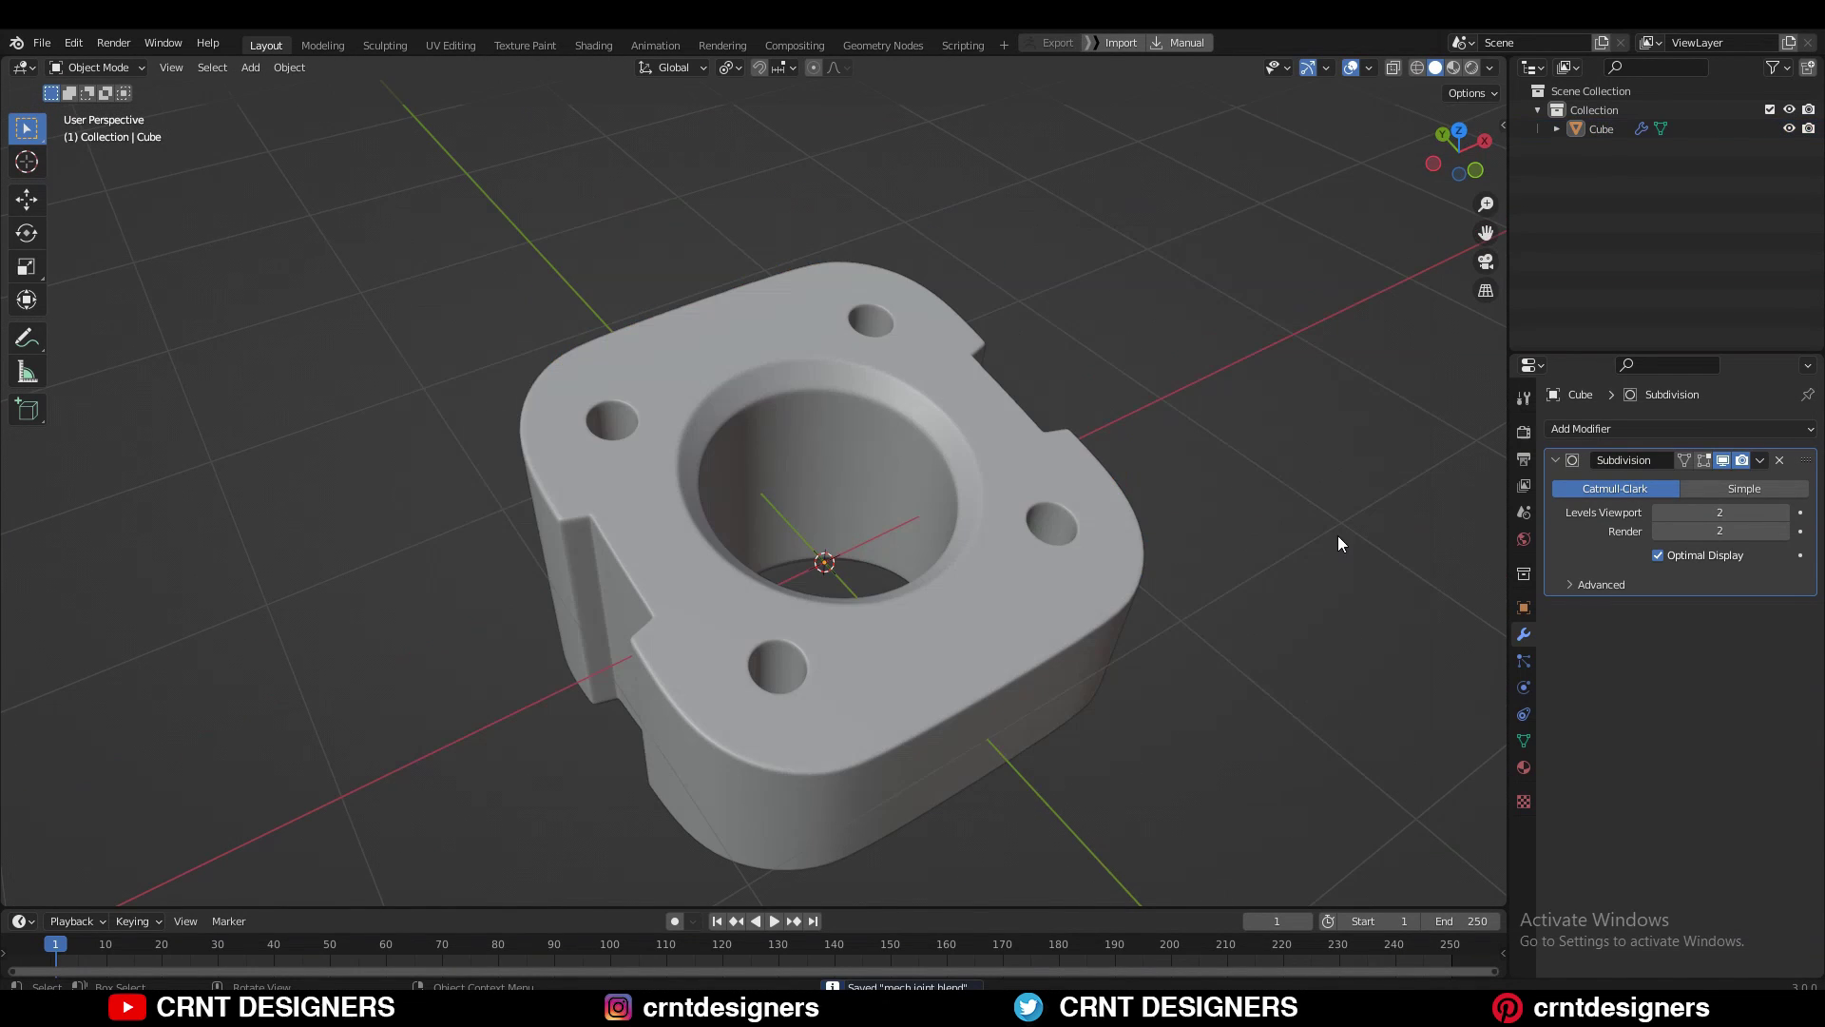
{"action": "scroll", "coordinate": [1283, 495], "scroll_direction": "down", "scroll_amount": 2}
{"action": "key", "text": "ctrl+s"}
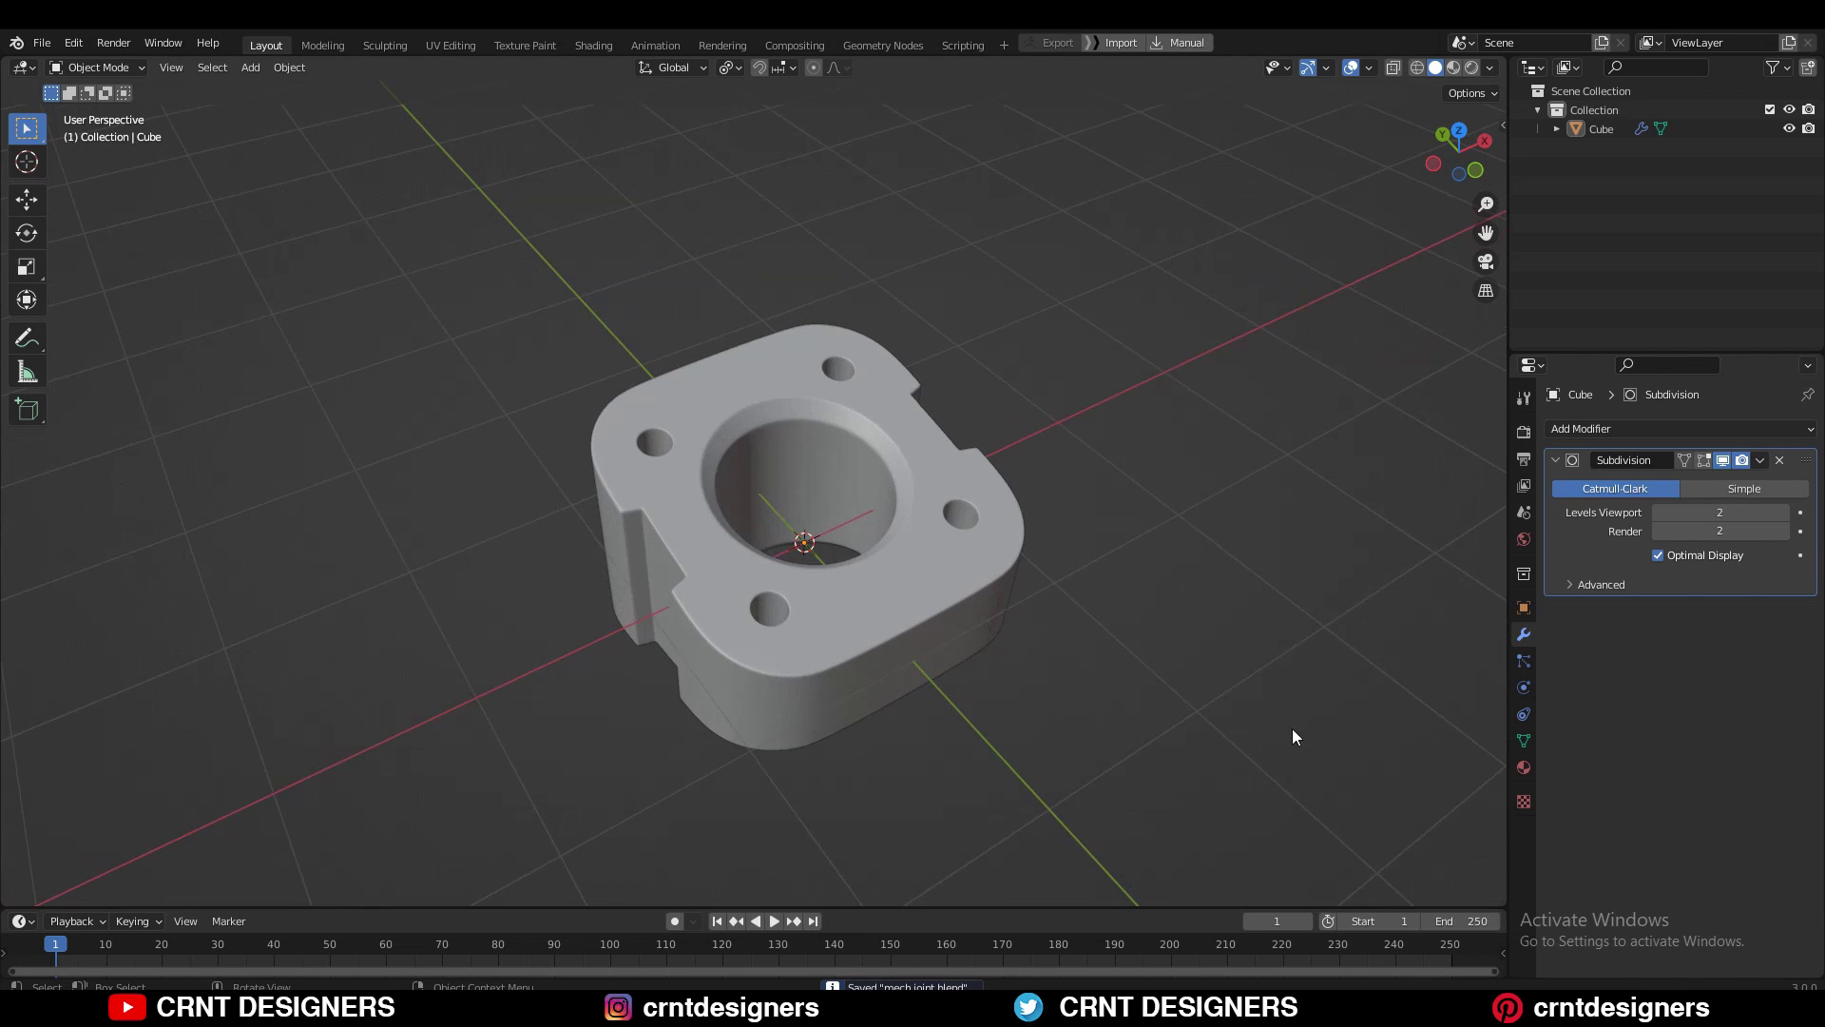
{"action": "scroll", "coordinate": [1293, 729], "scroll_direction": "up", "scroll_amount": 2}
{"action": "middle_click_drag", "start_coordinate": [1310, 718], "coordinate": [1269, 592], "text": "shift"}
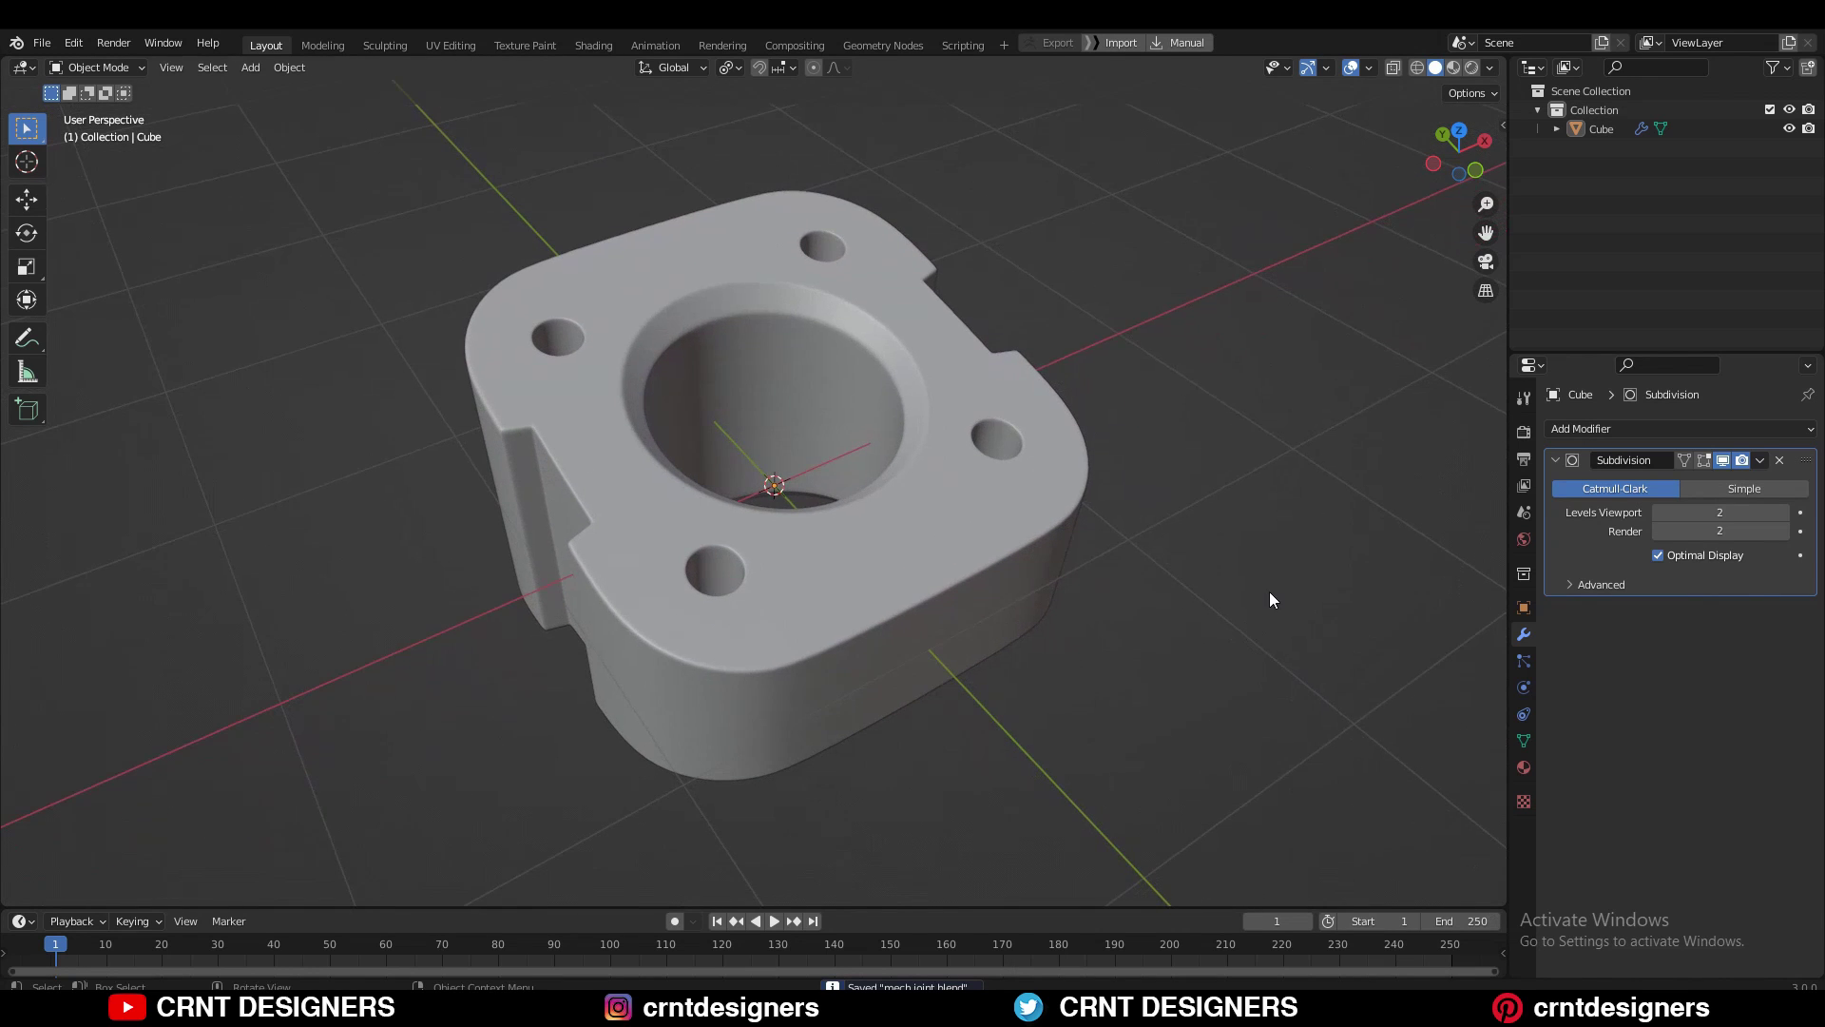